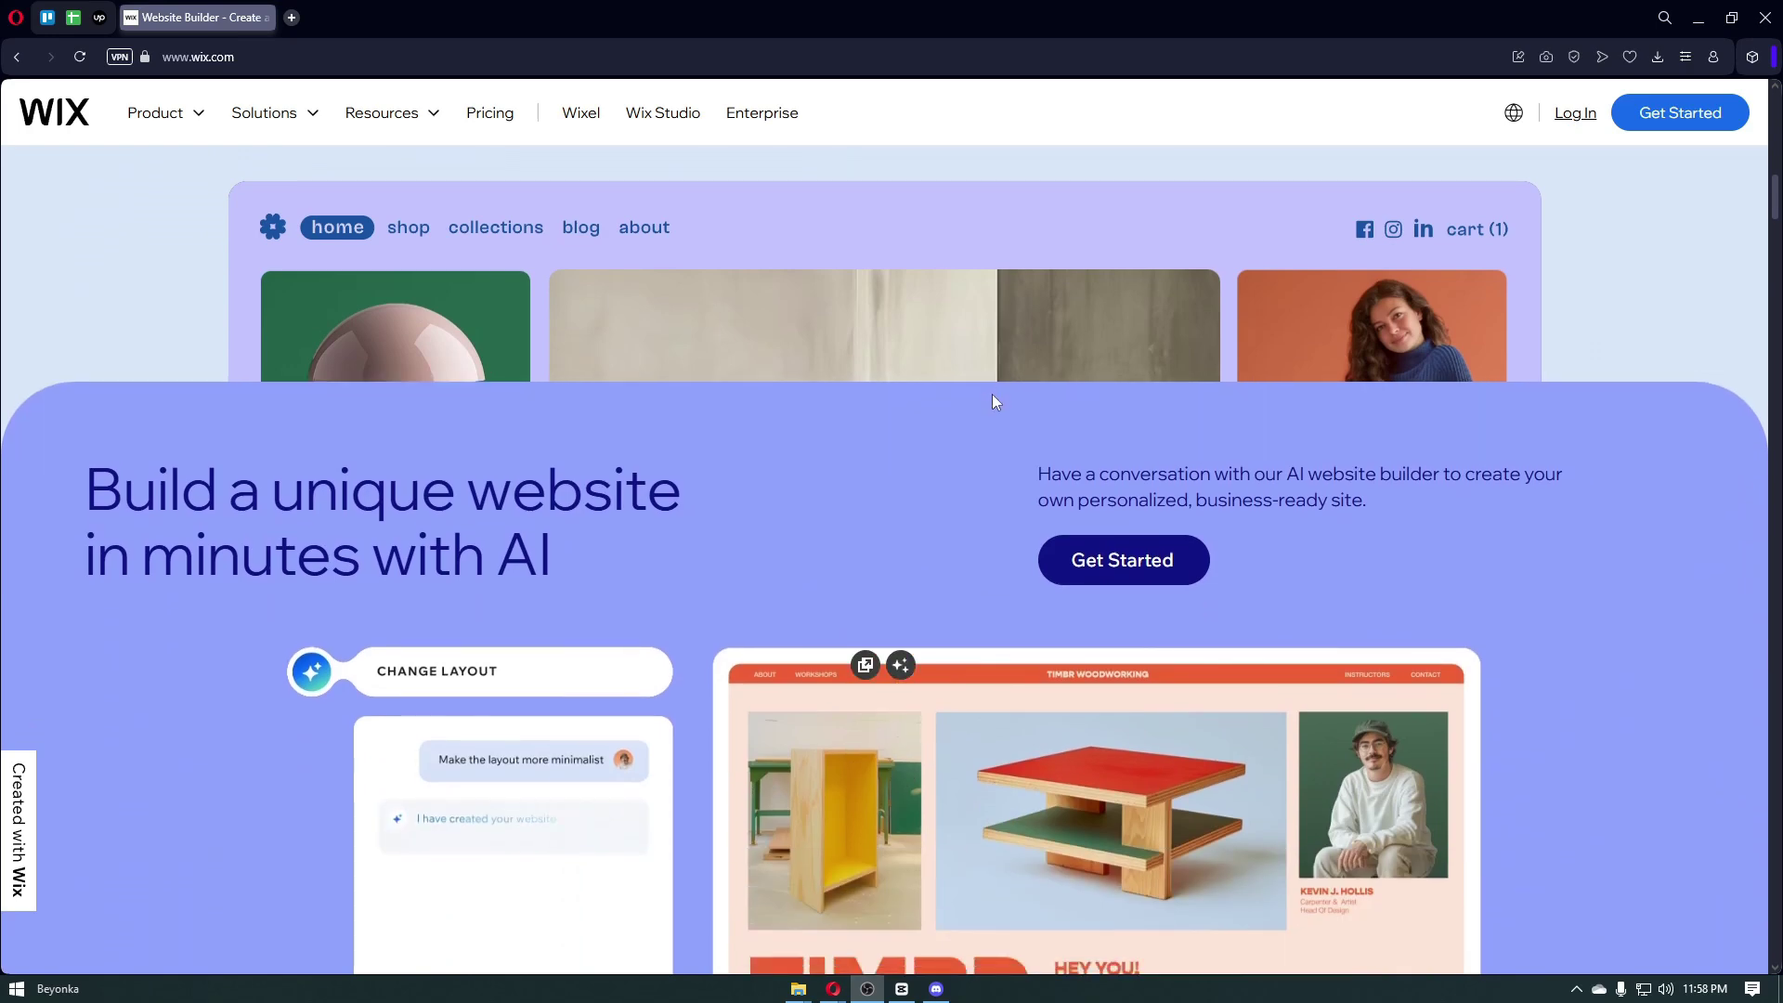
Review the Wix homepage sections on the AI website builder, designer-made templates and site customization.
scroll(1000, 395, down, 1)
scroll(1005, 395, down, 1)
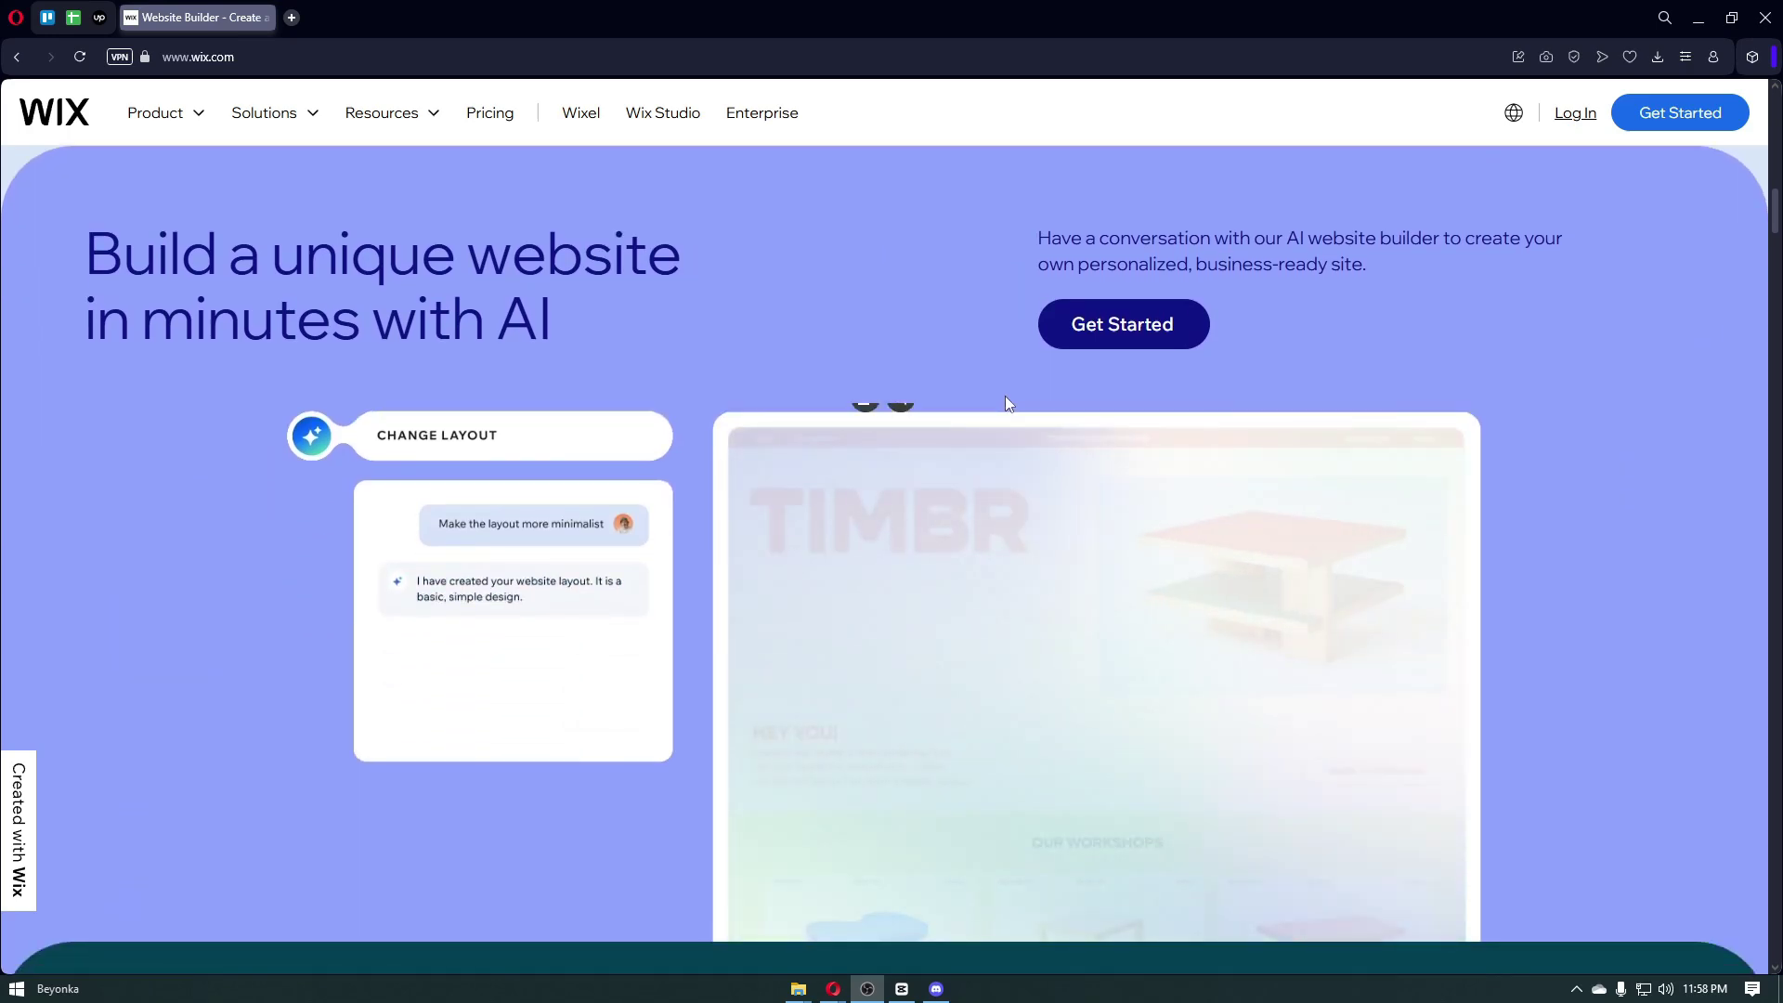
scroll(1006, 398, down, 3)
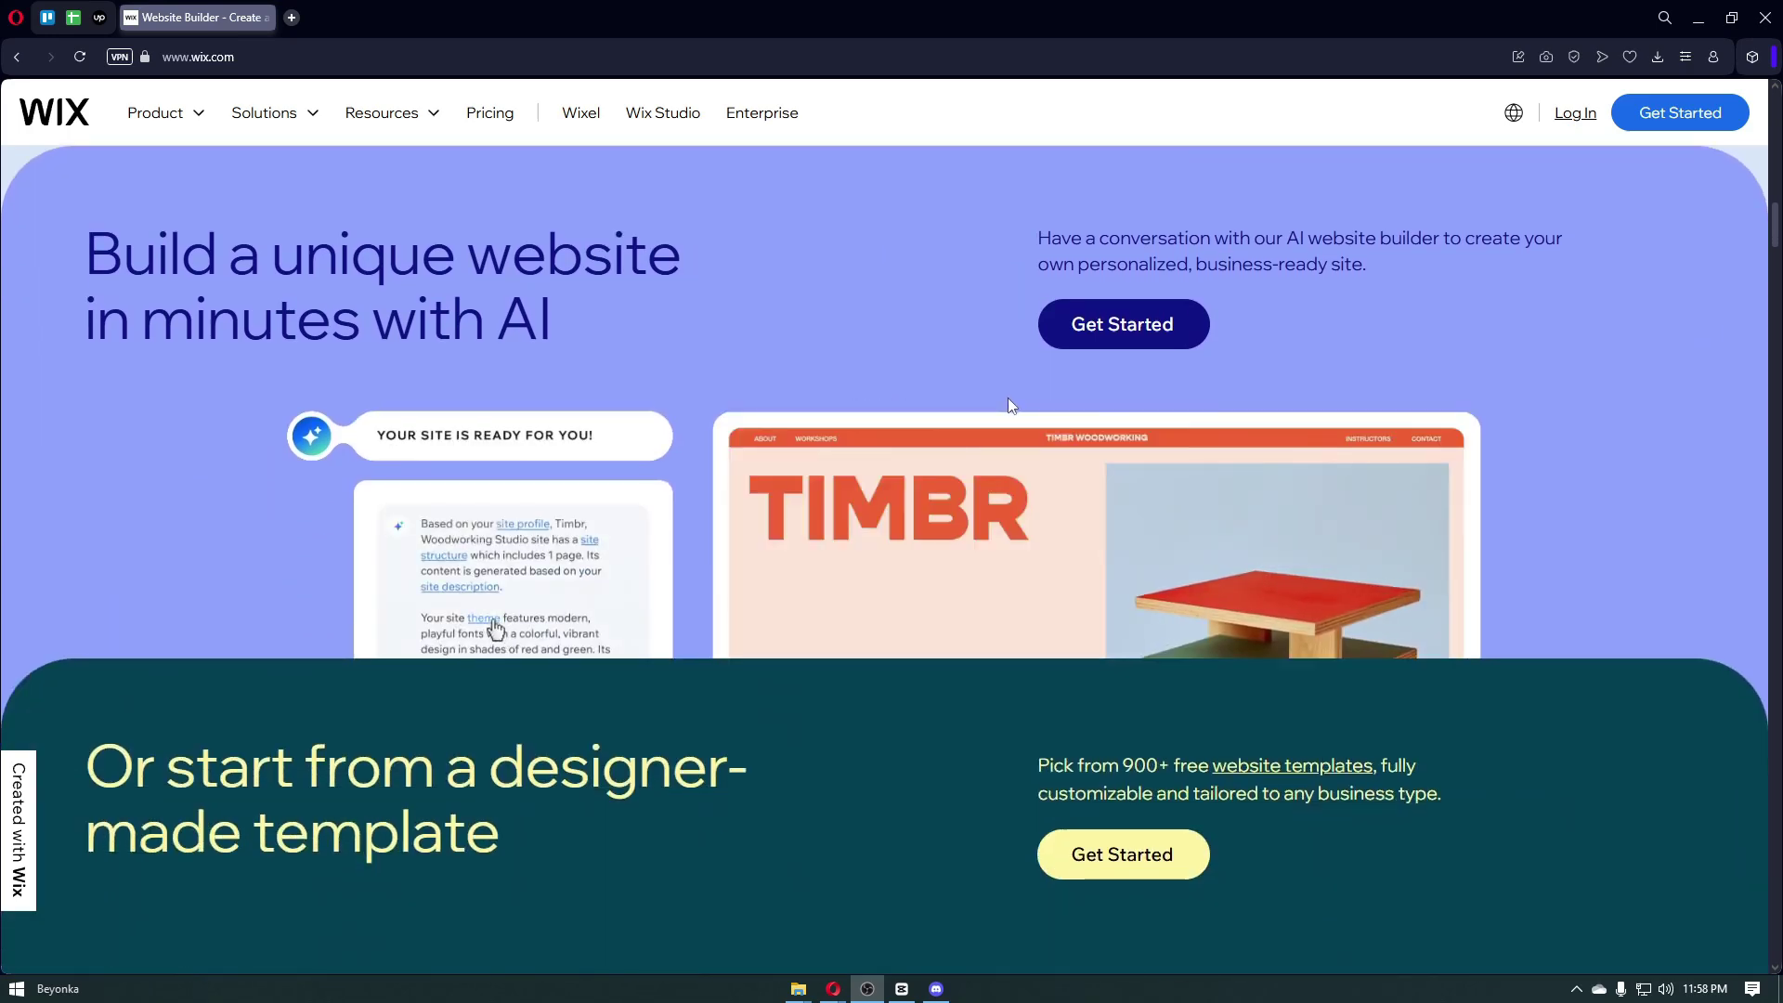
scroll(1008, 399, down, 1)
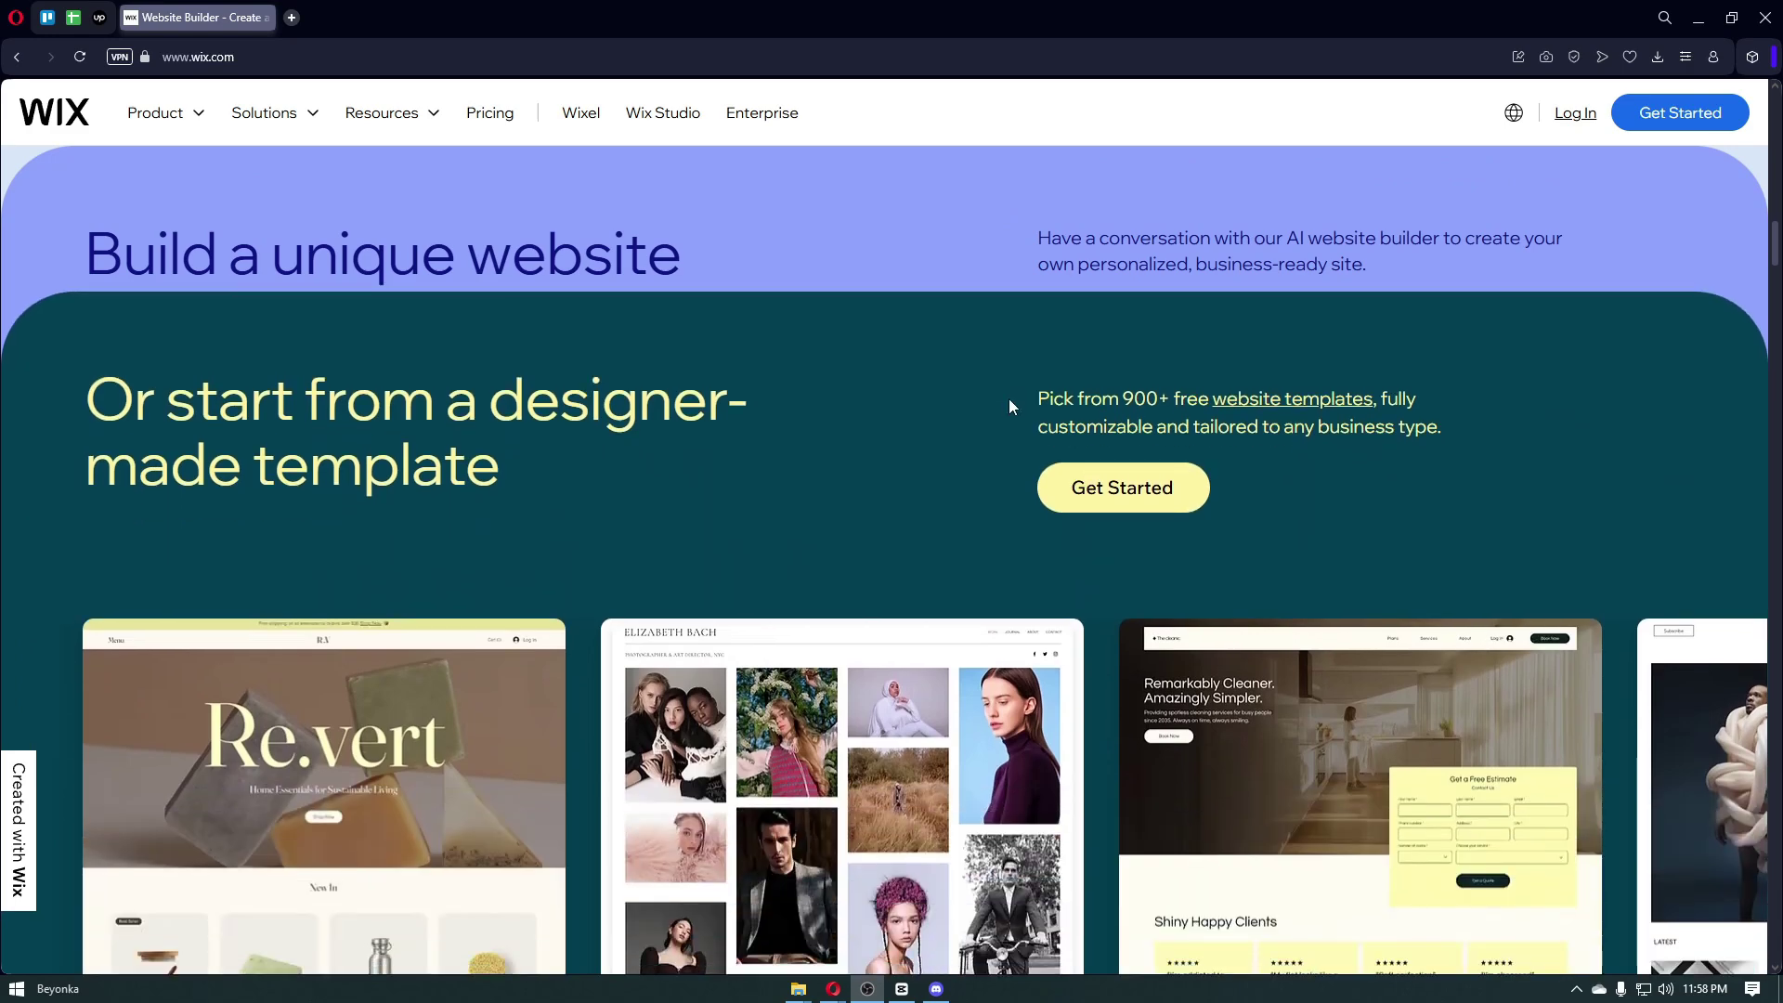
scroll(1009, 406, down, 2)
scroll(1009, 406, down, 3)
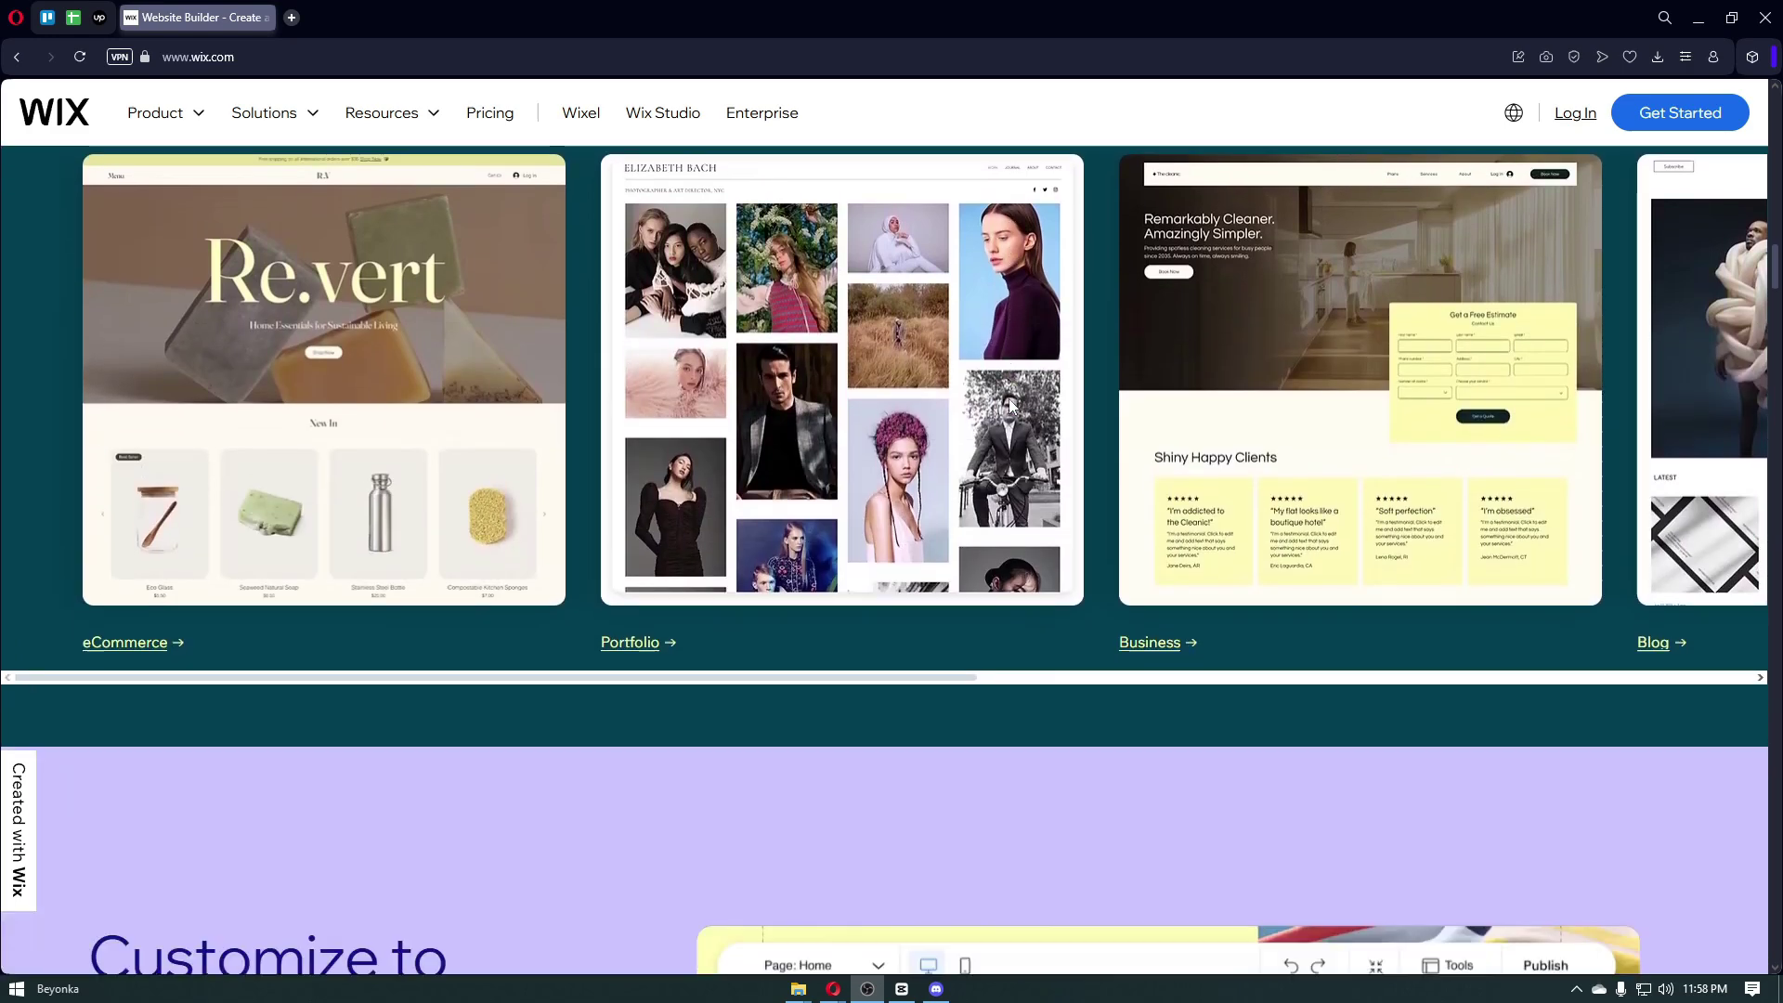
scroll(1010, 406, down, 3)
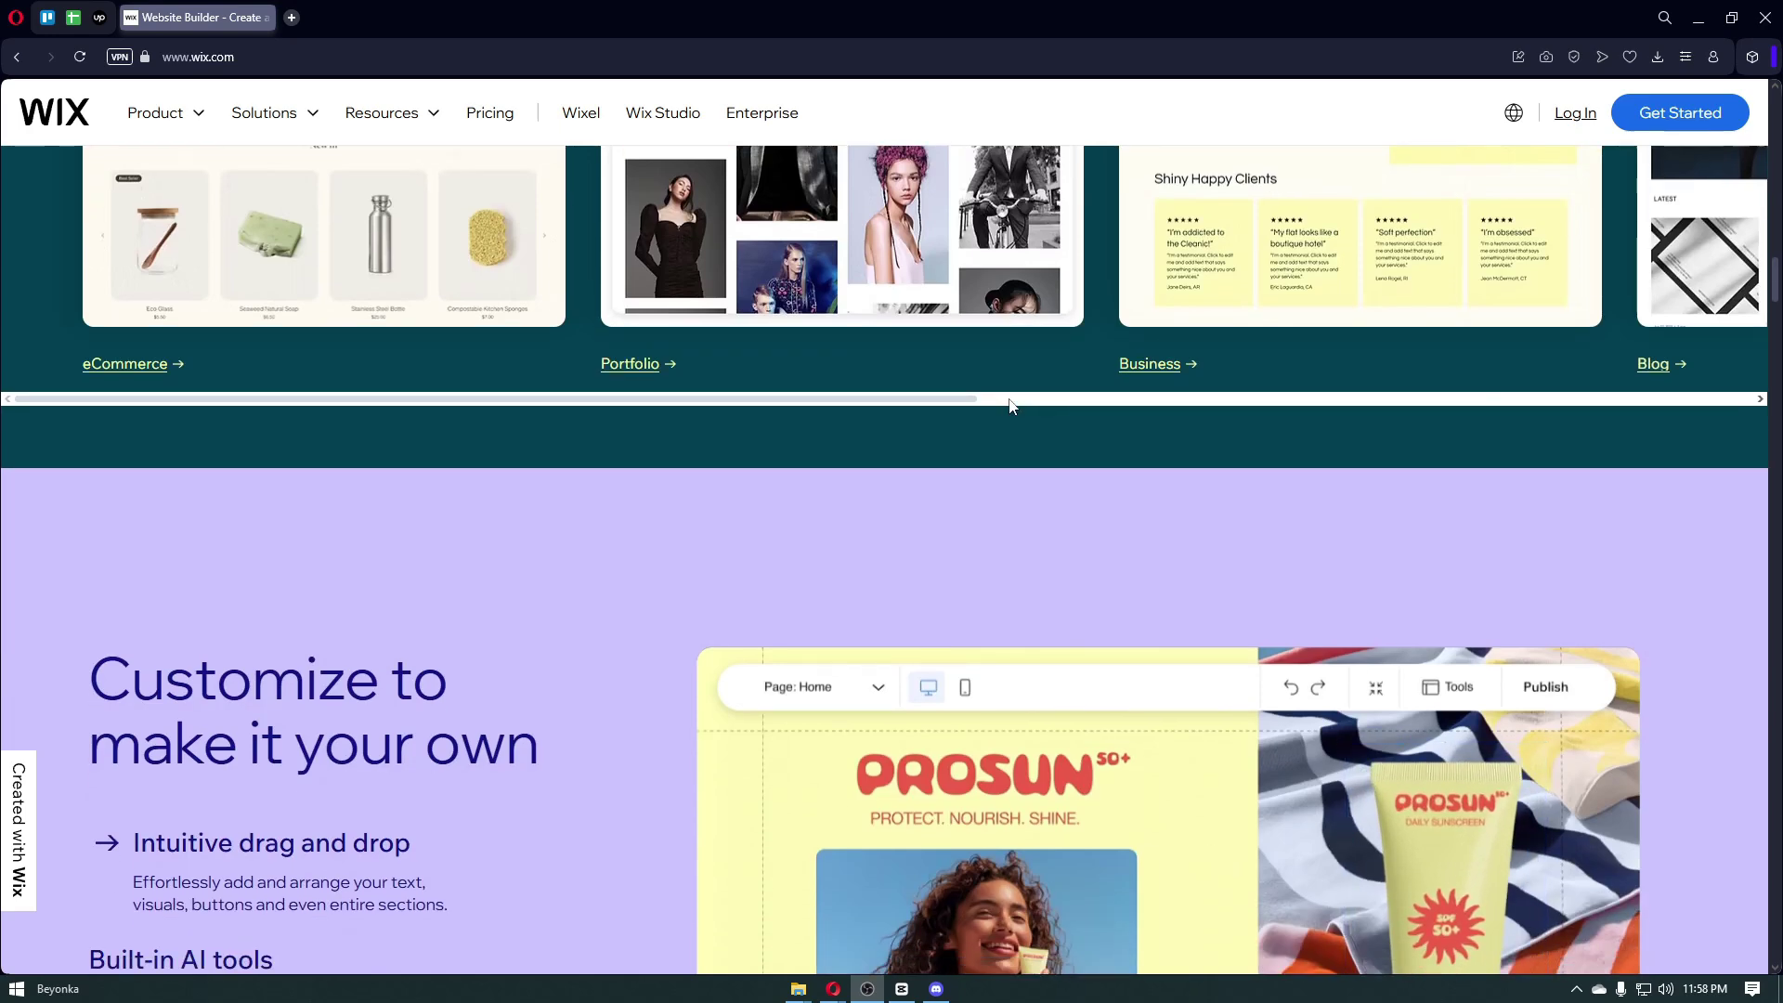
scroll(1009, 399, down, 2)
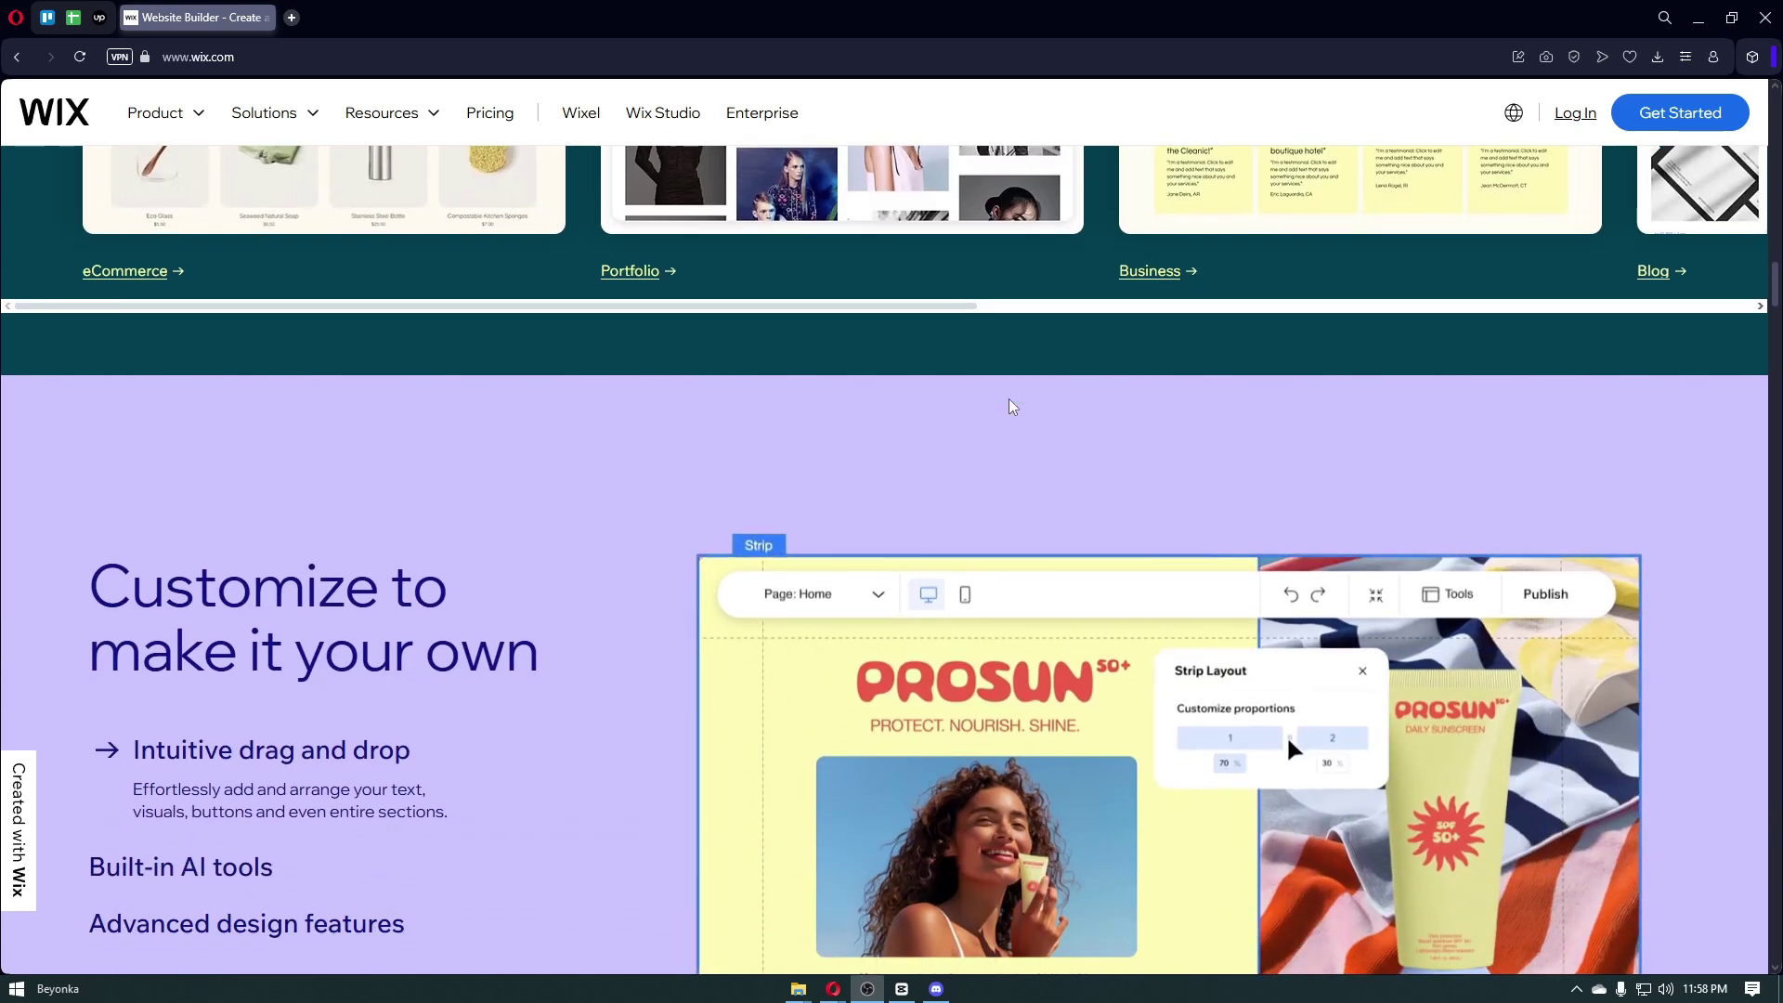
scroll(1009, 399, down, 1)
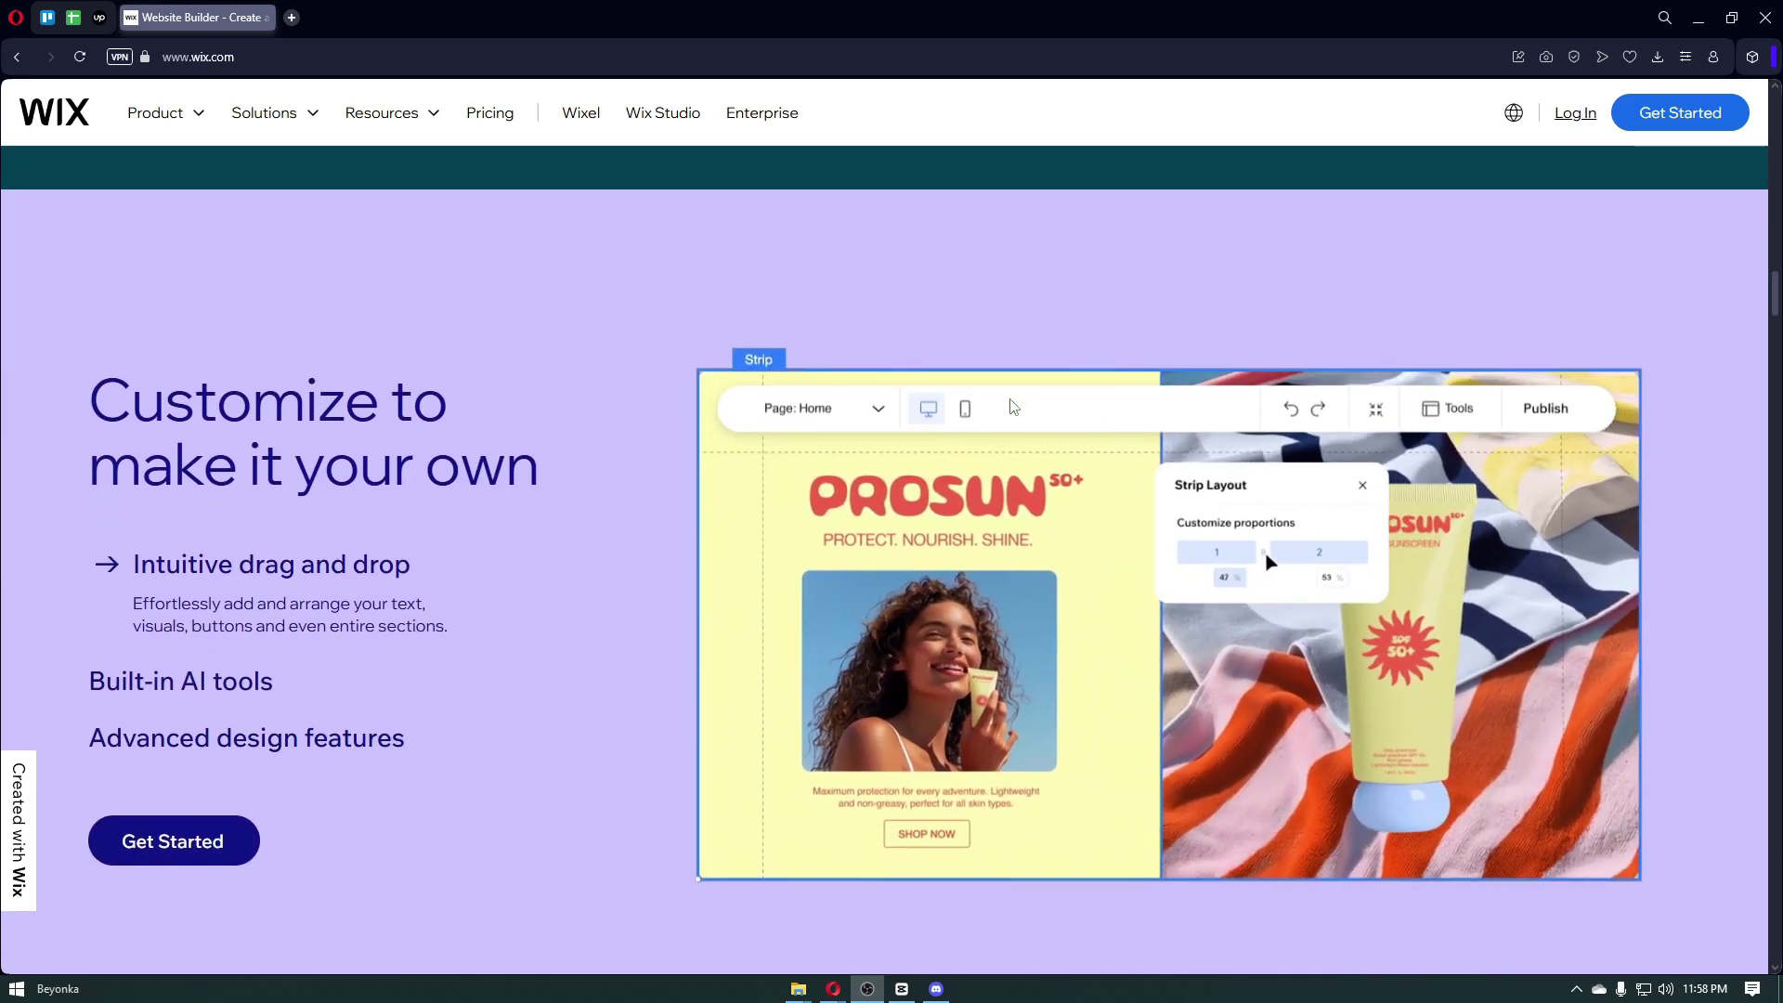
Review the homepage sections on business add-ons such as eCommerce and scheduling, and on custom domain names.
scroll(1009, 399, down, 1)
scroll(1010, 406, down, 3)
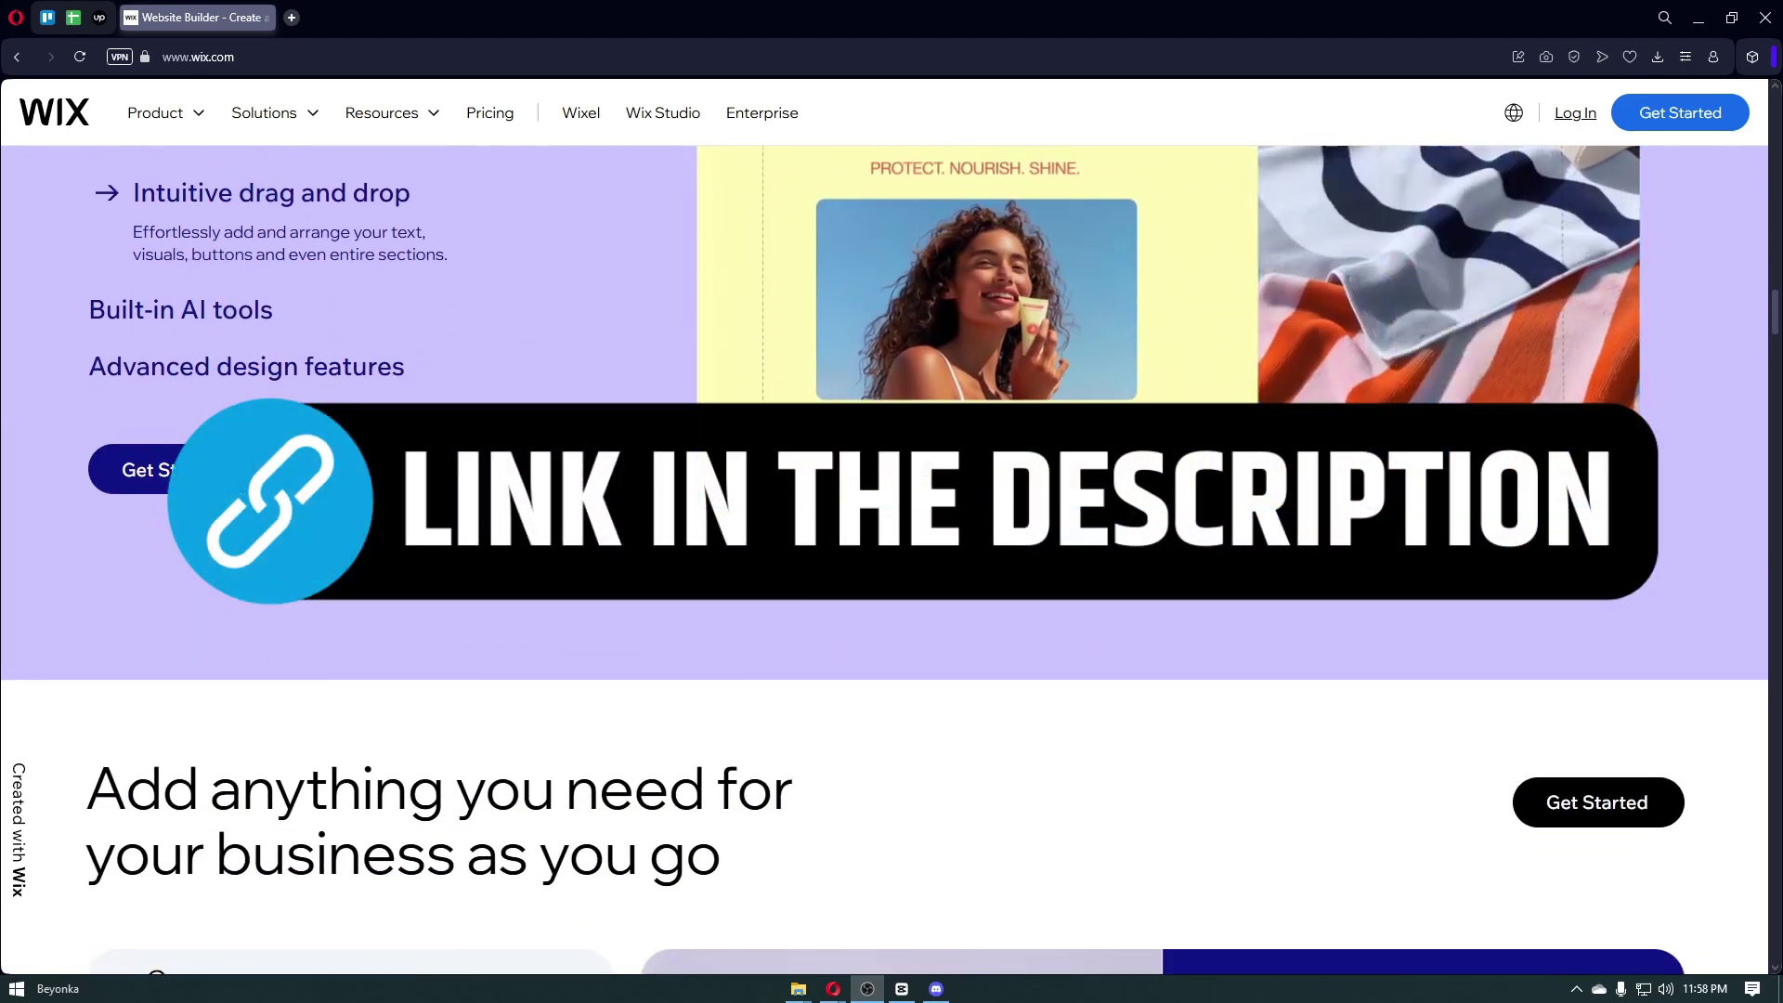
scroll(1012, 381, down, 3)
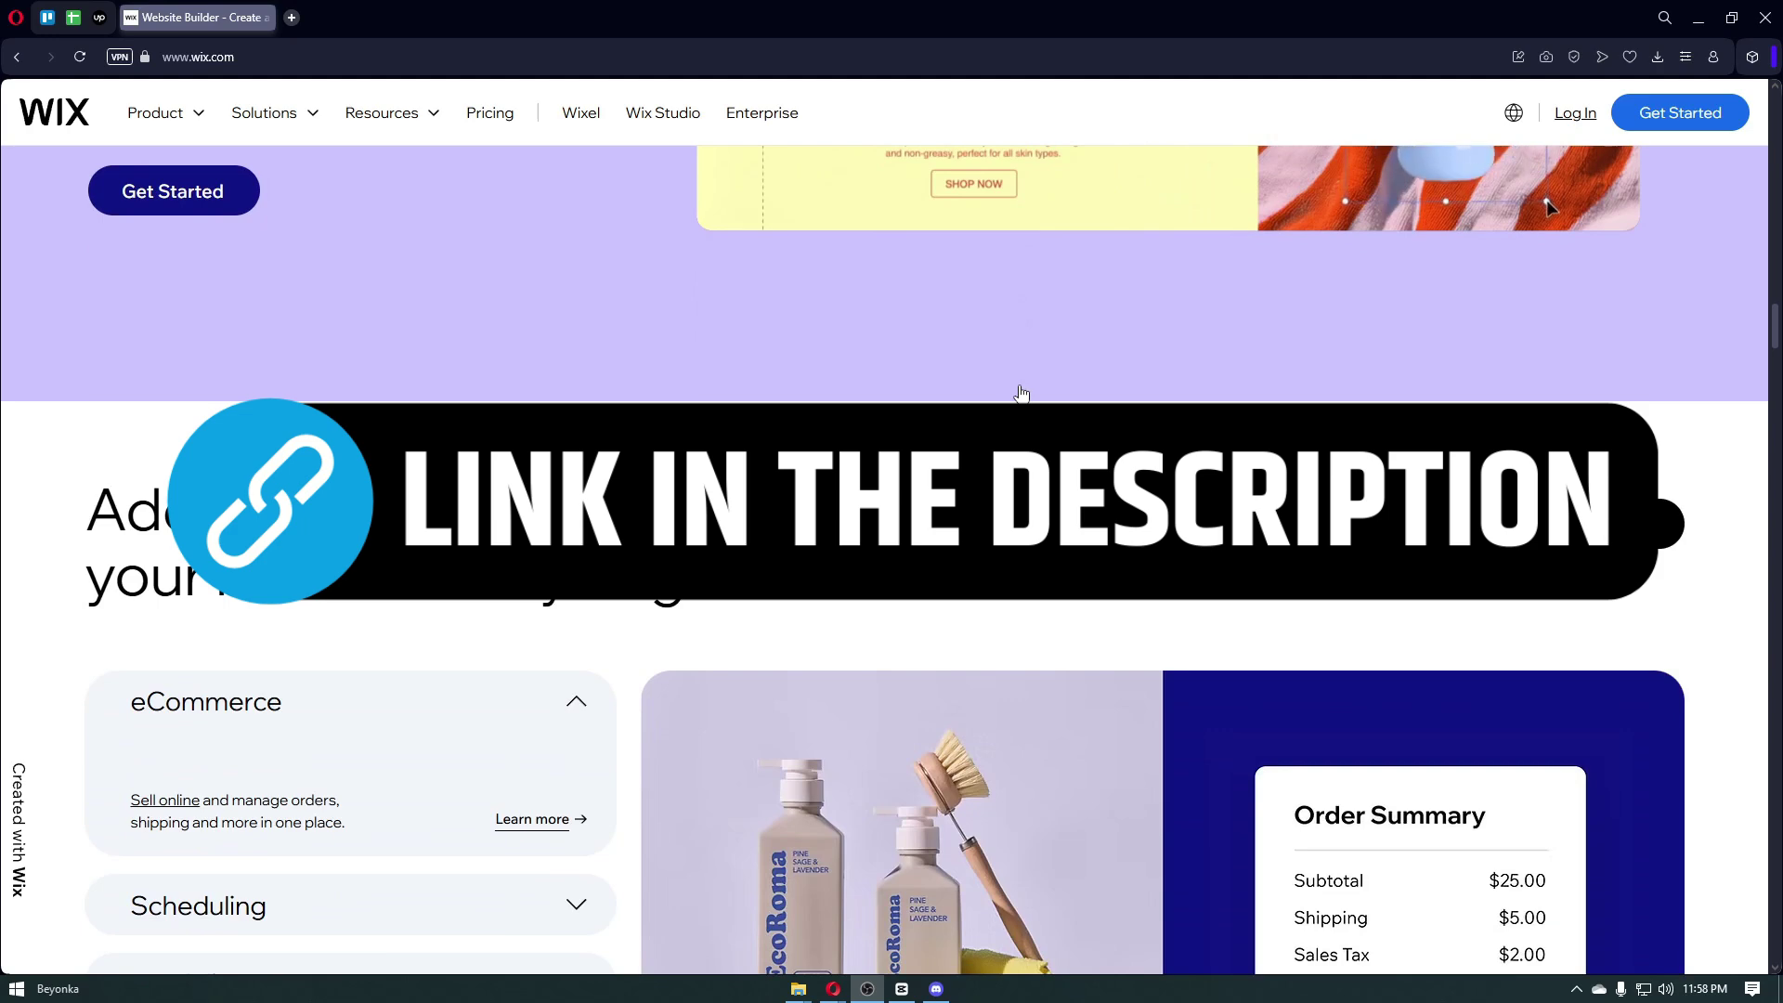
scroll(1020, 394, down, 2)
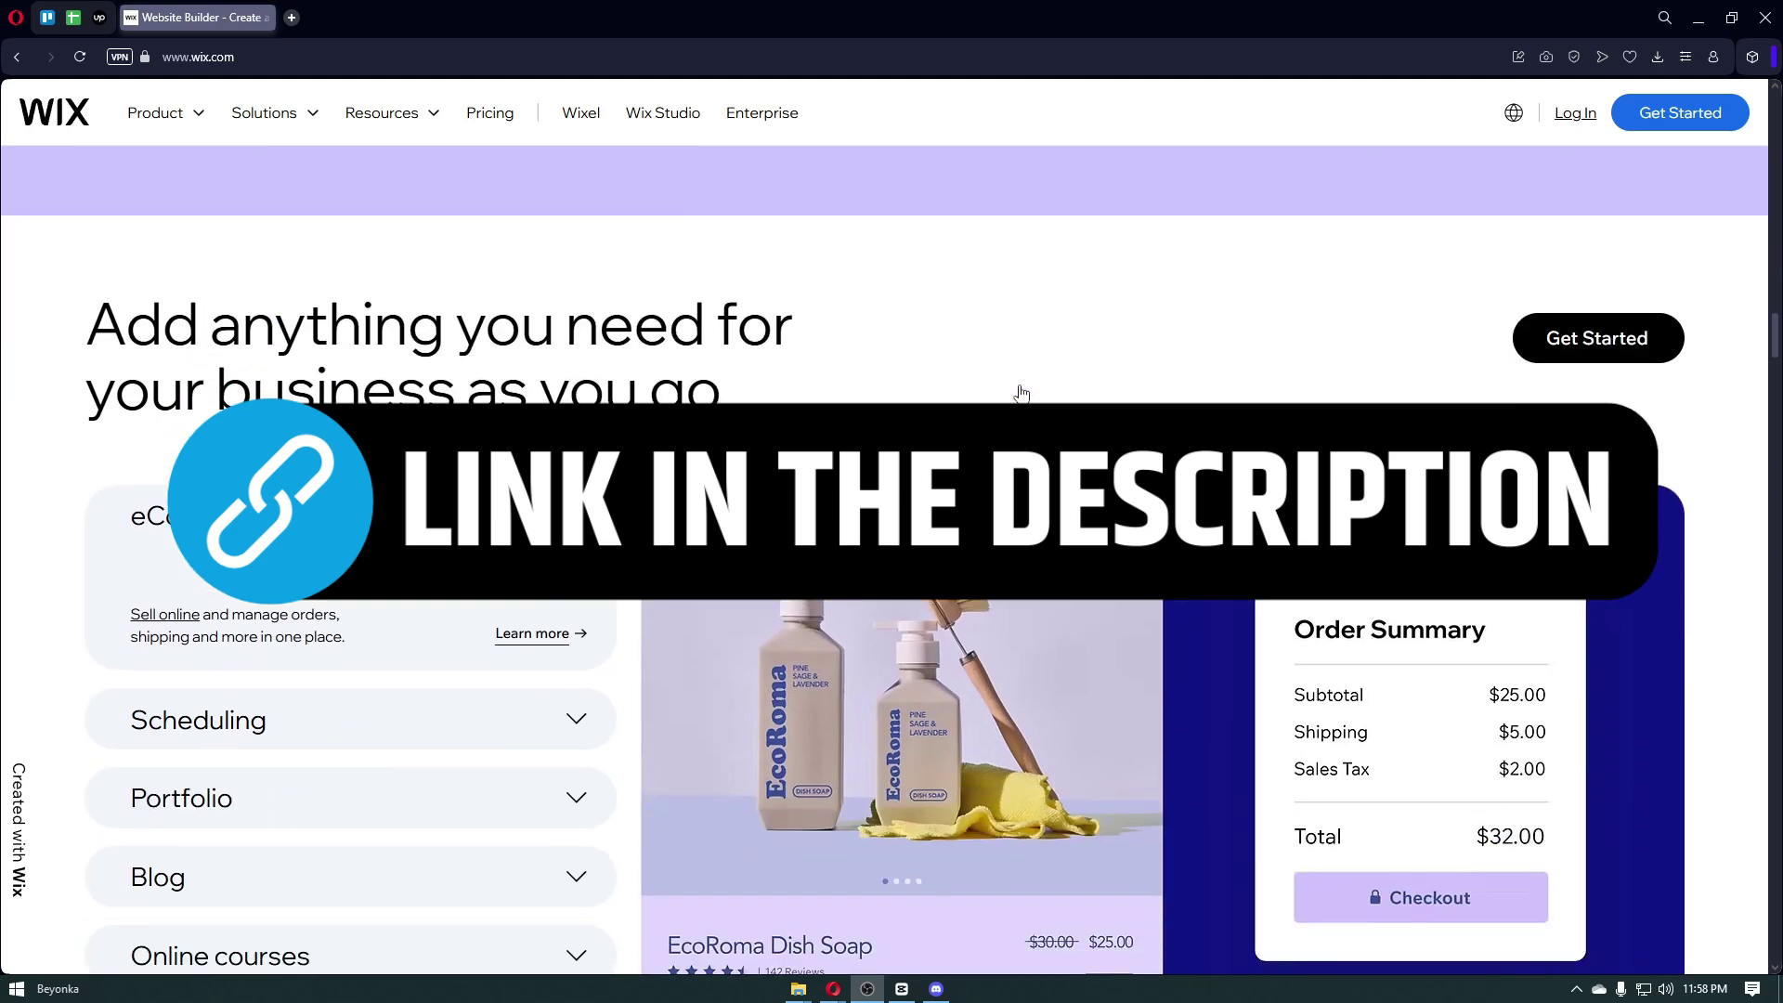
scroll(1020, 394, down, 3)
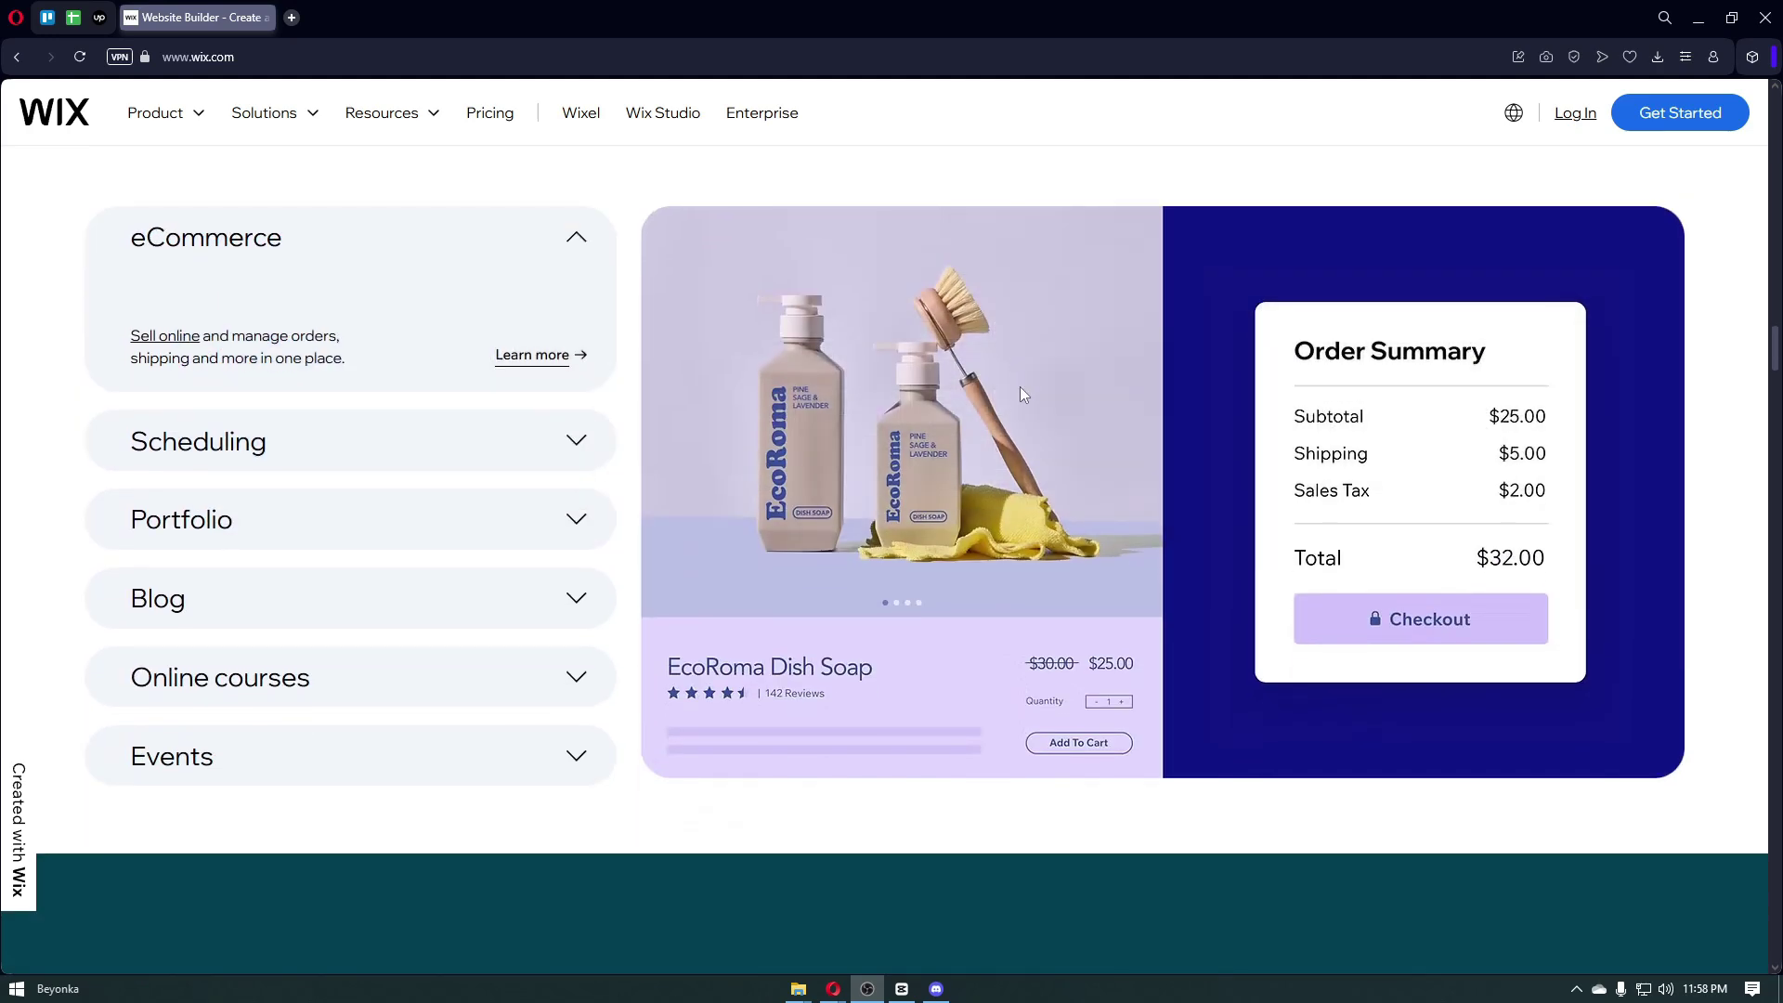
scroll(1022, 390, down, 2)
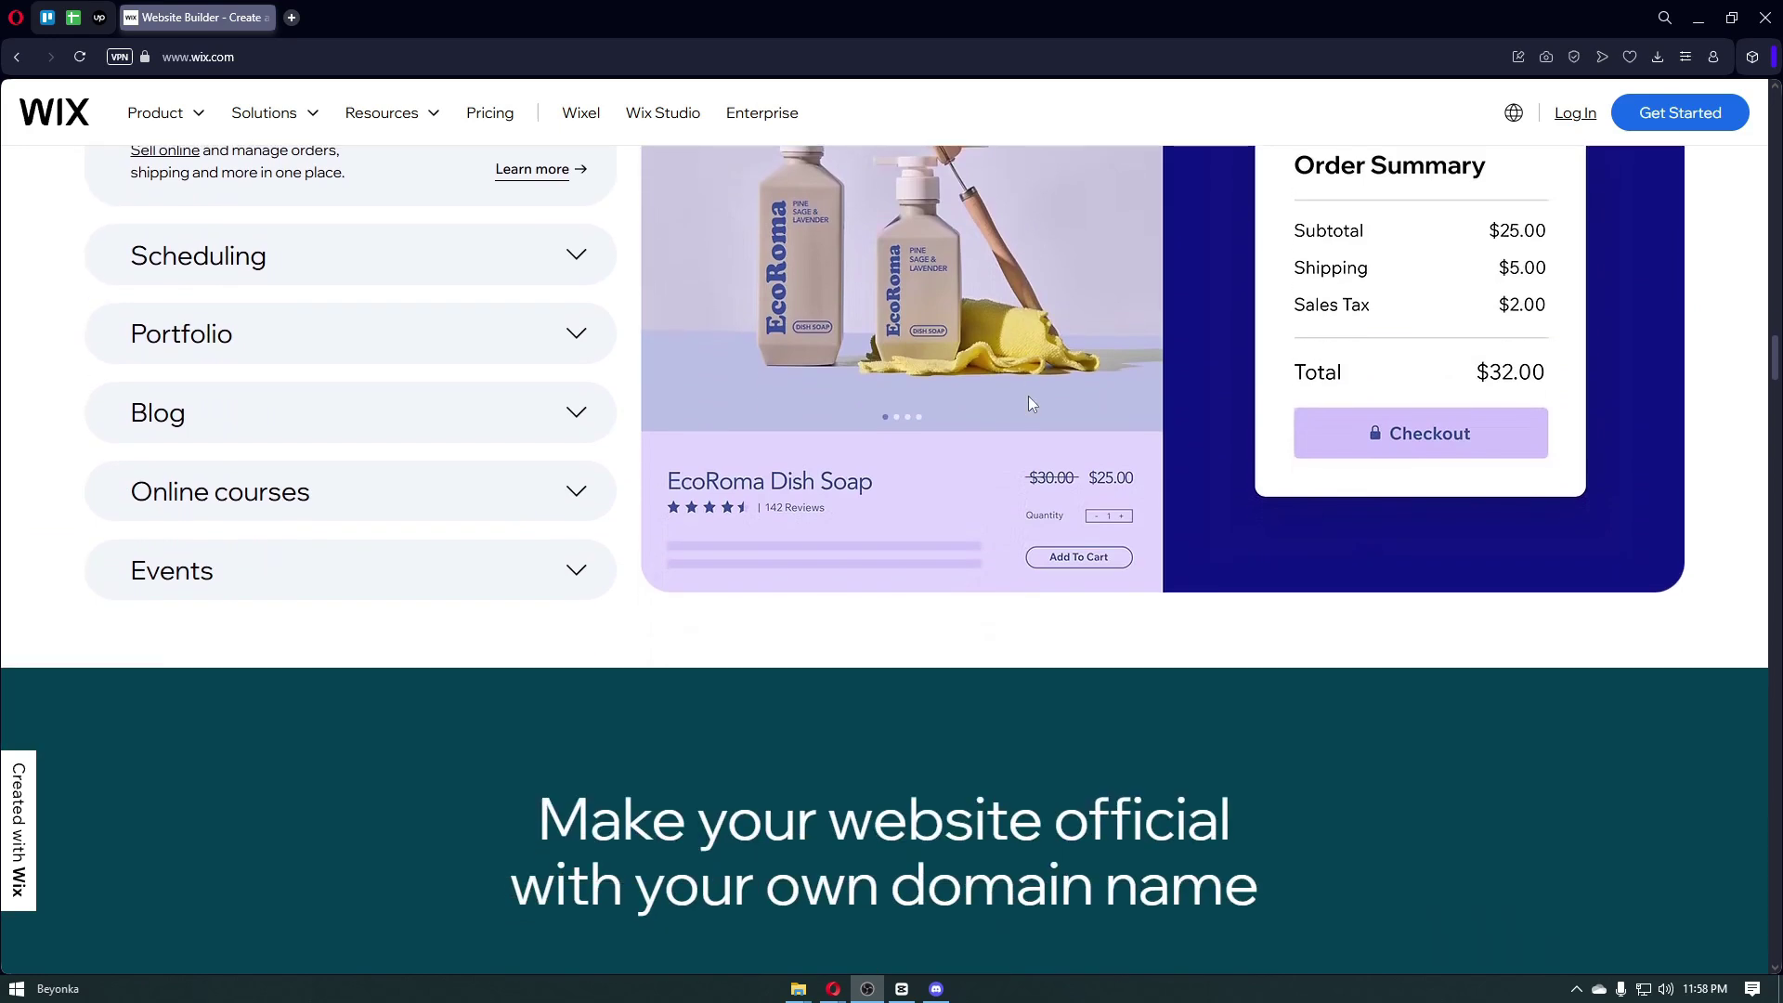
scroll(1028, 404, down, 3)
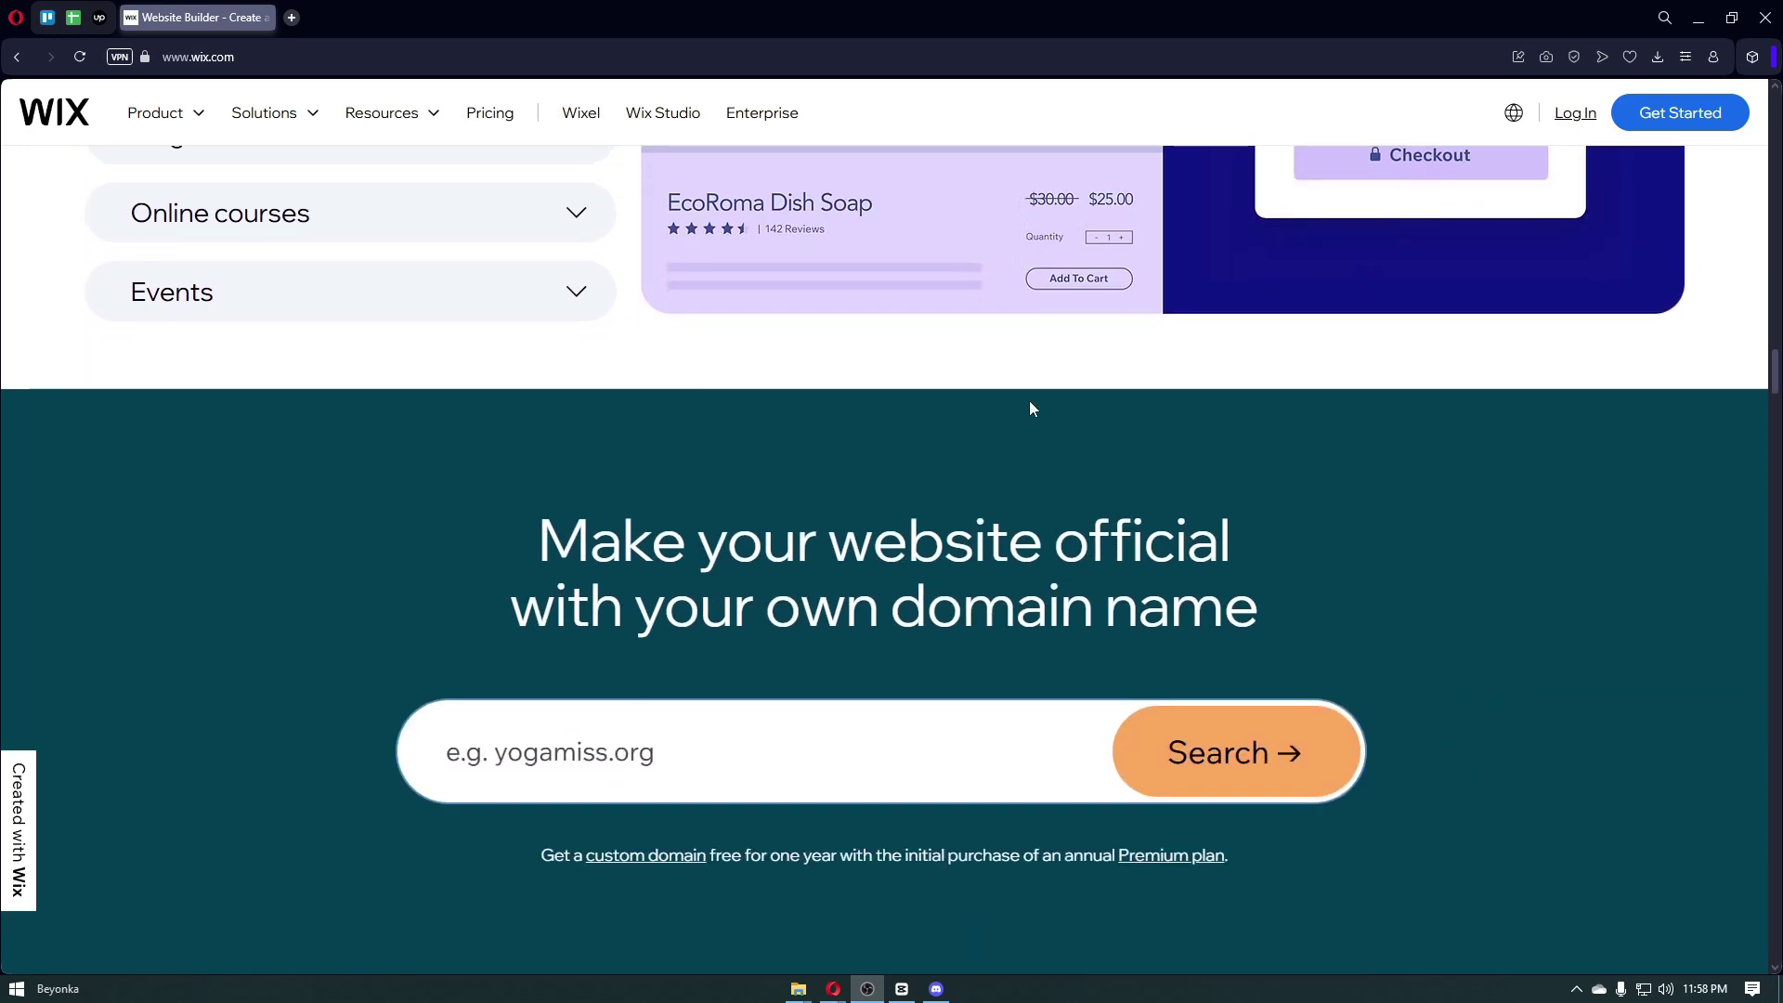
scroll(1030, 409, down, 3)
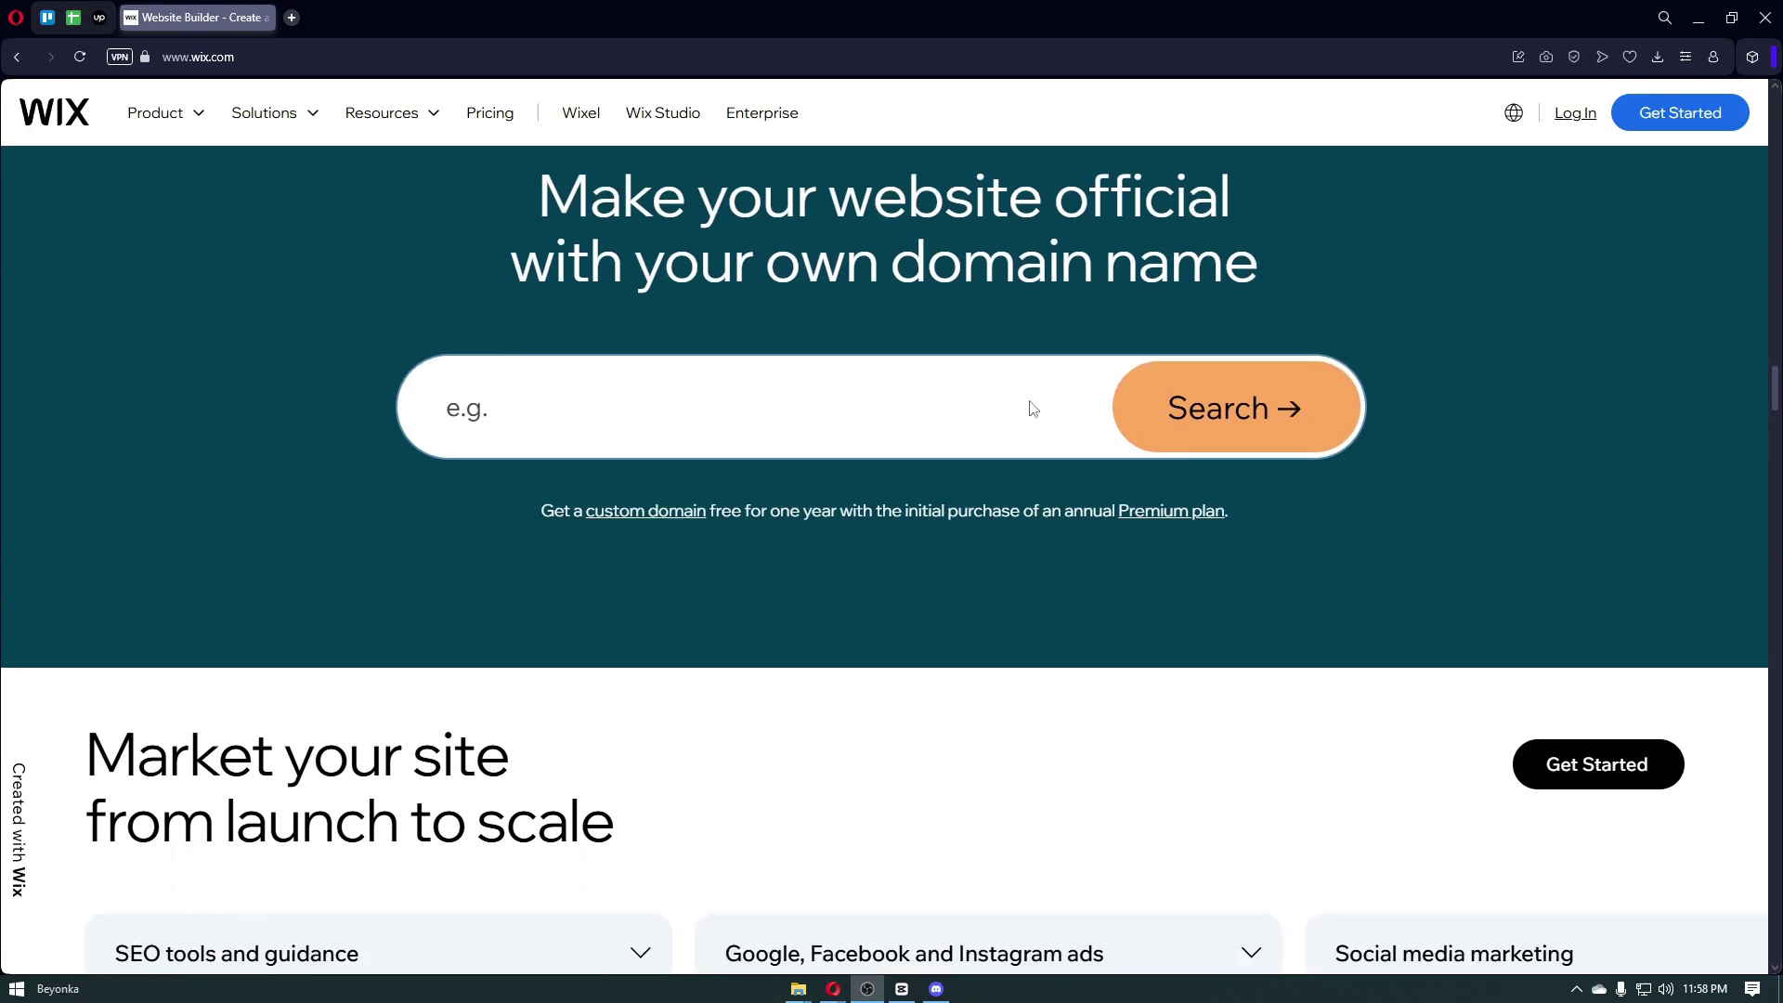
Examine the homepage's marketing tools and the section about running a business from one dashboard.
scroll(1033, 409, down, 1)
scroll(1028, 407, down, 1)
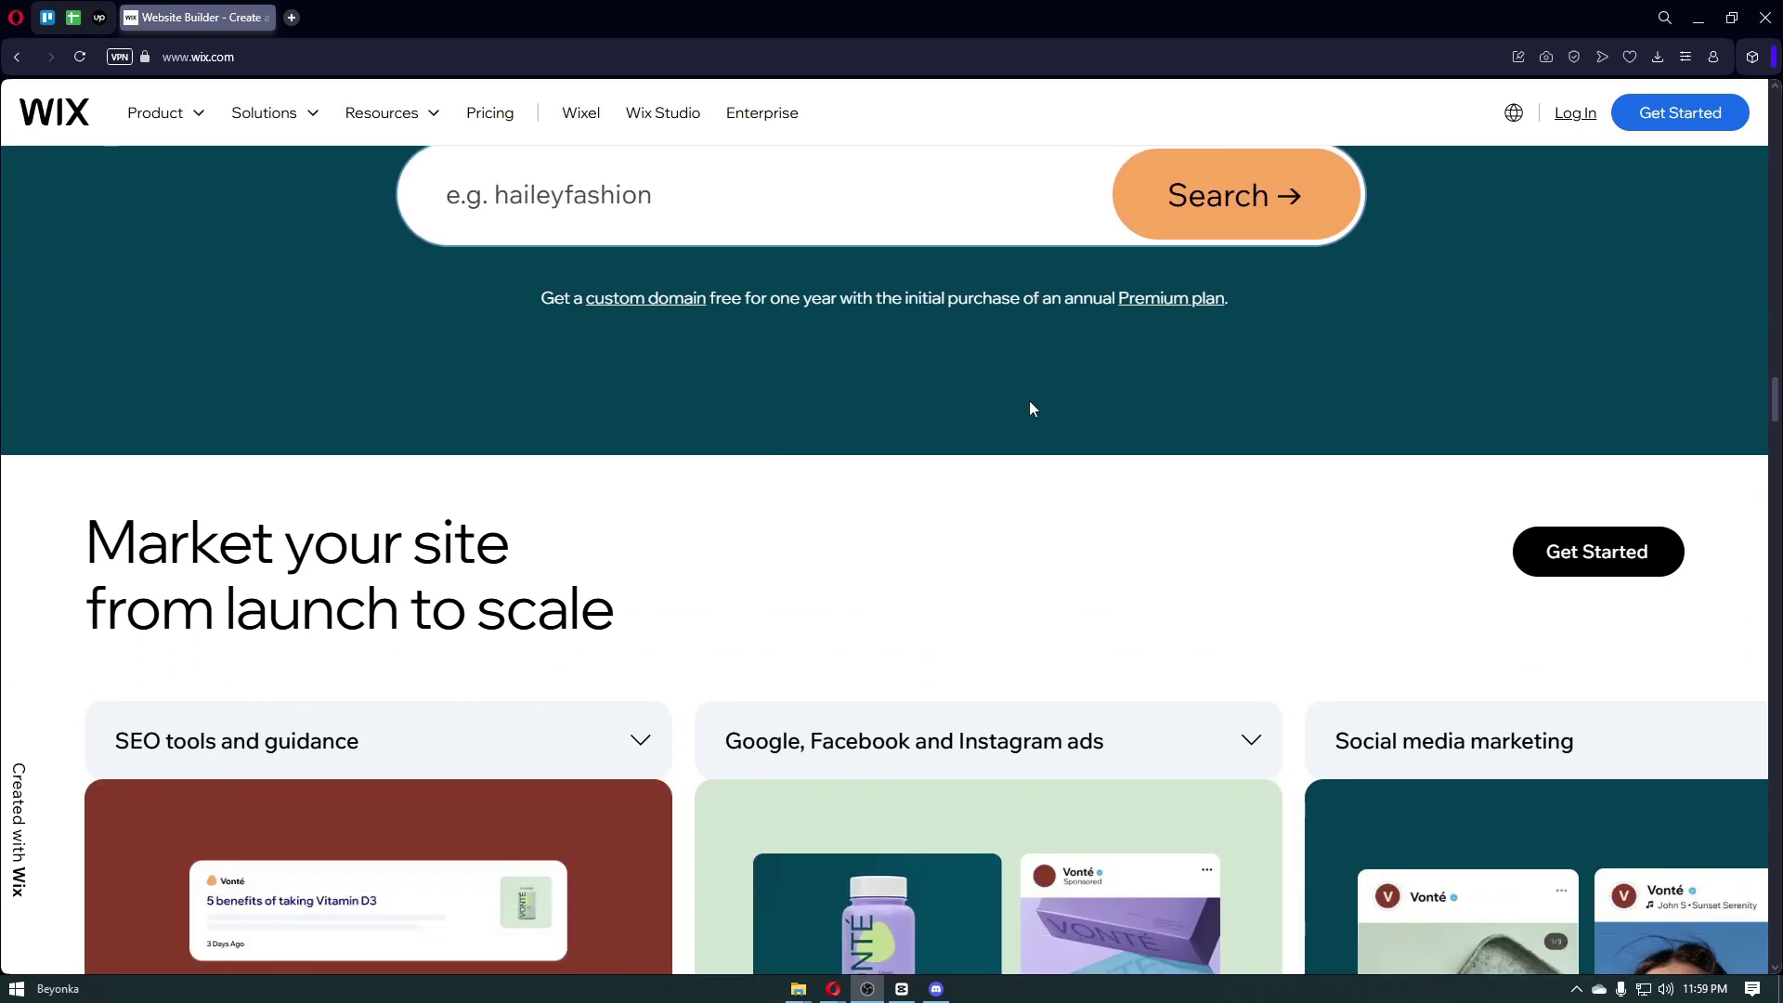
scroll(1029, 408, down, 3)
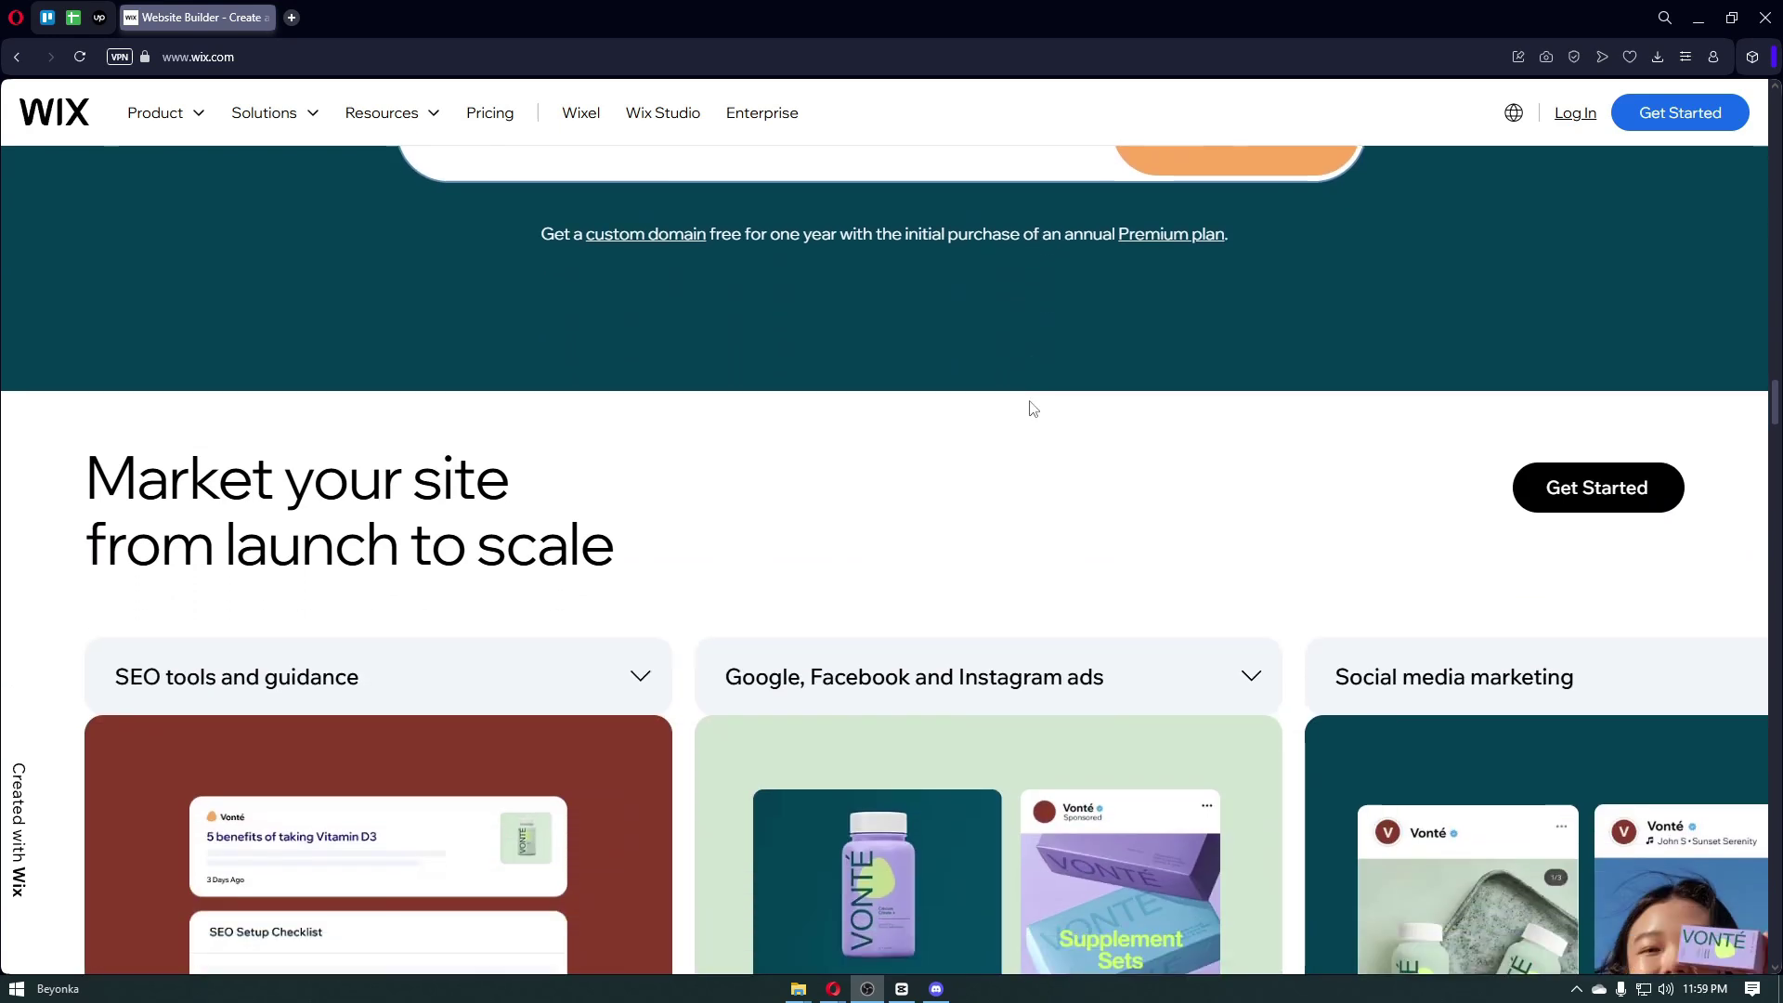
scroll(1032, 408, down, 1)
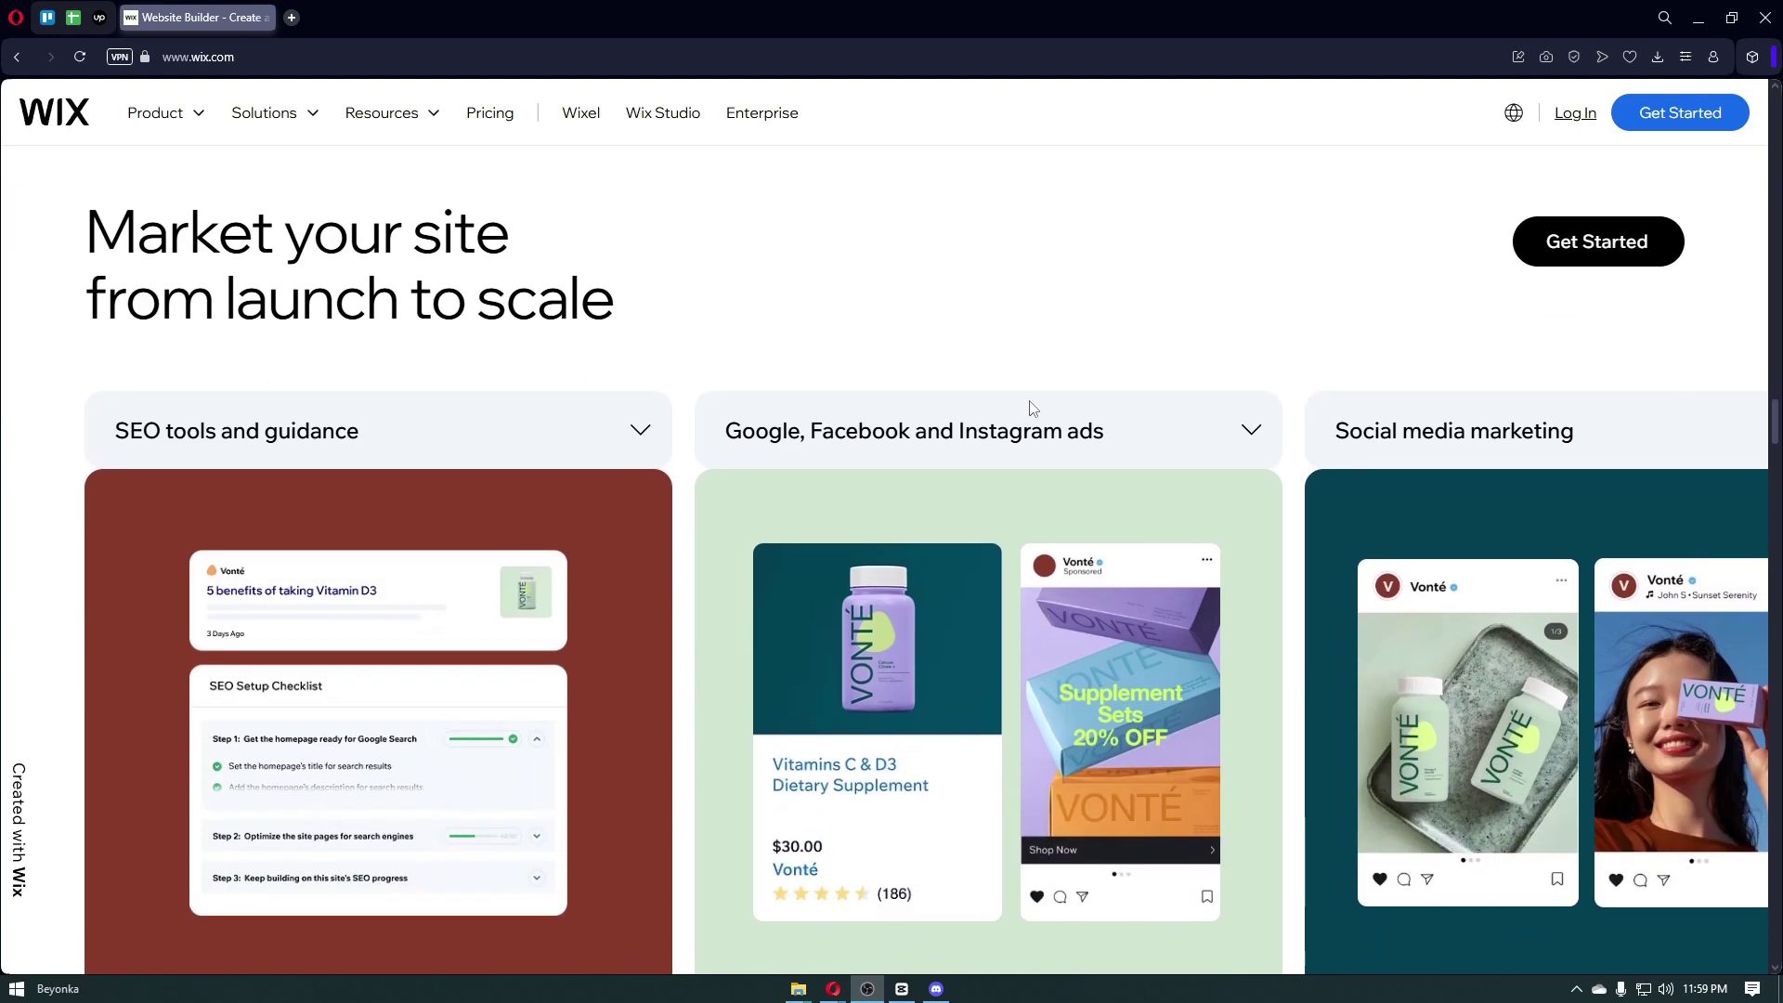
scroll(1030, 409, down, 3)
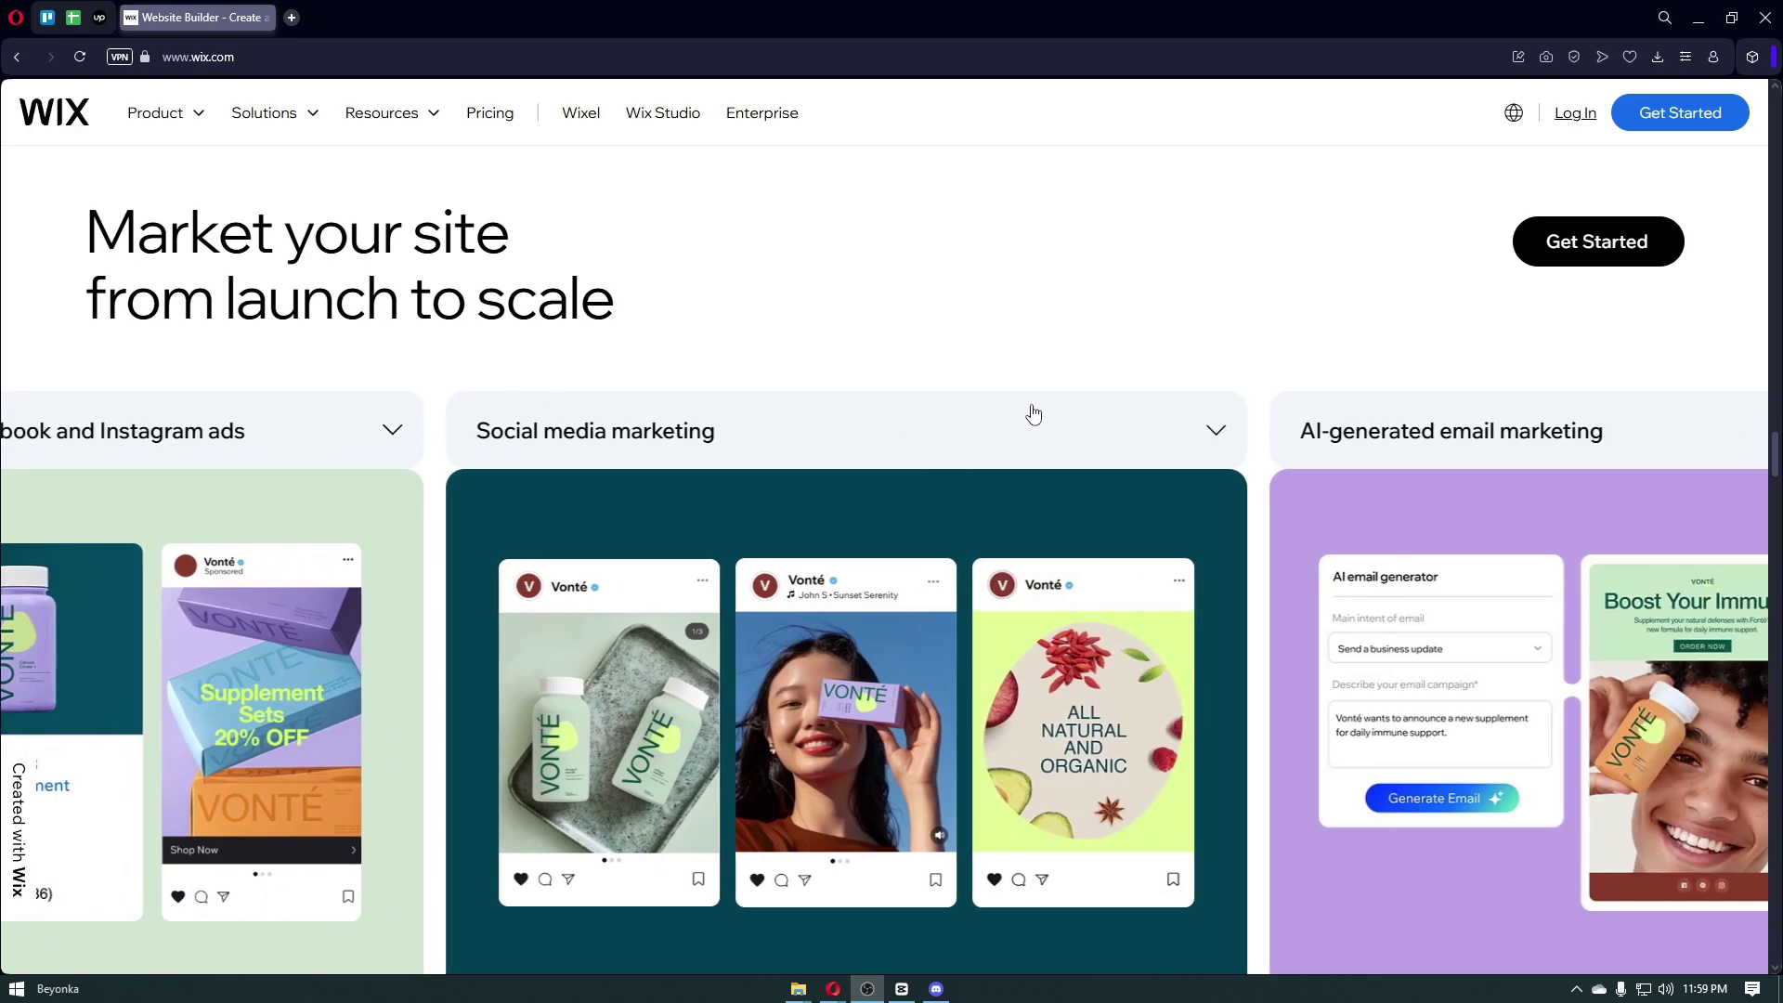
scroll(1033, 412, down, 8)
scroll(1035, 413, down, 2)
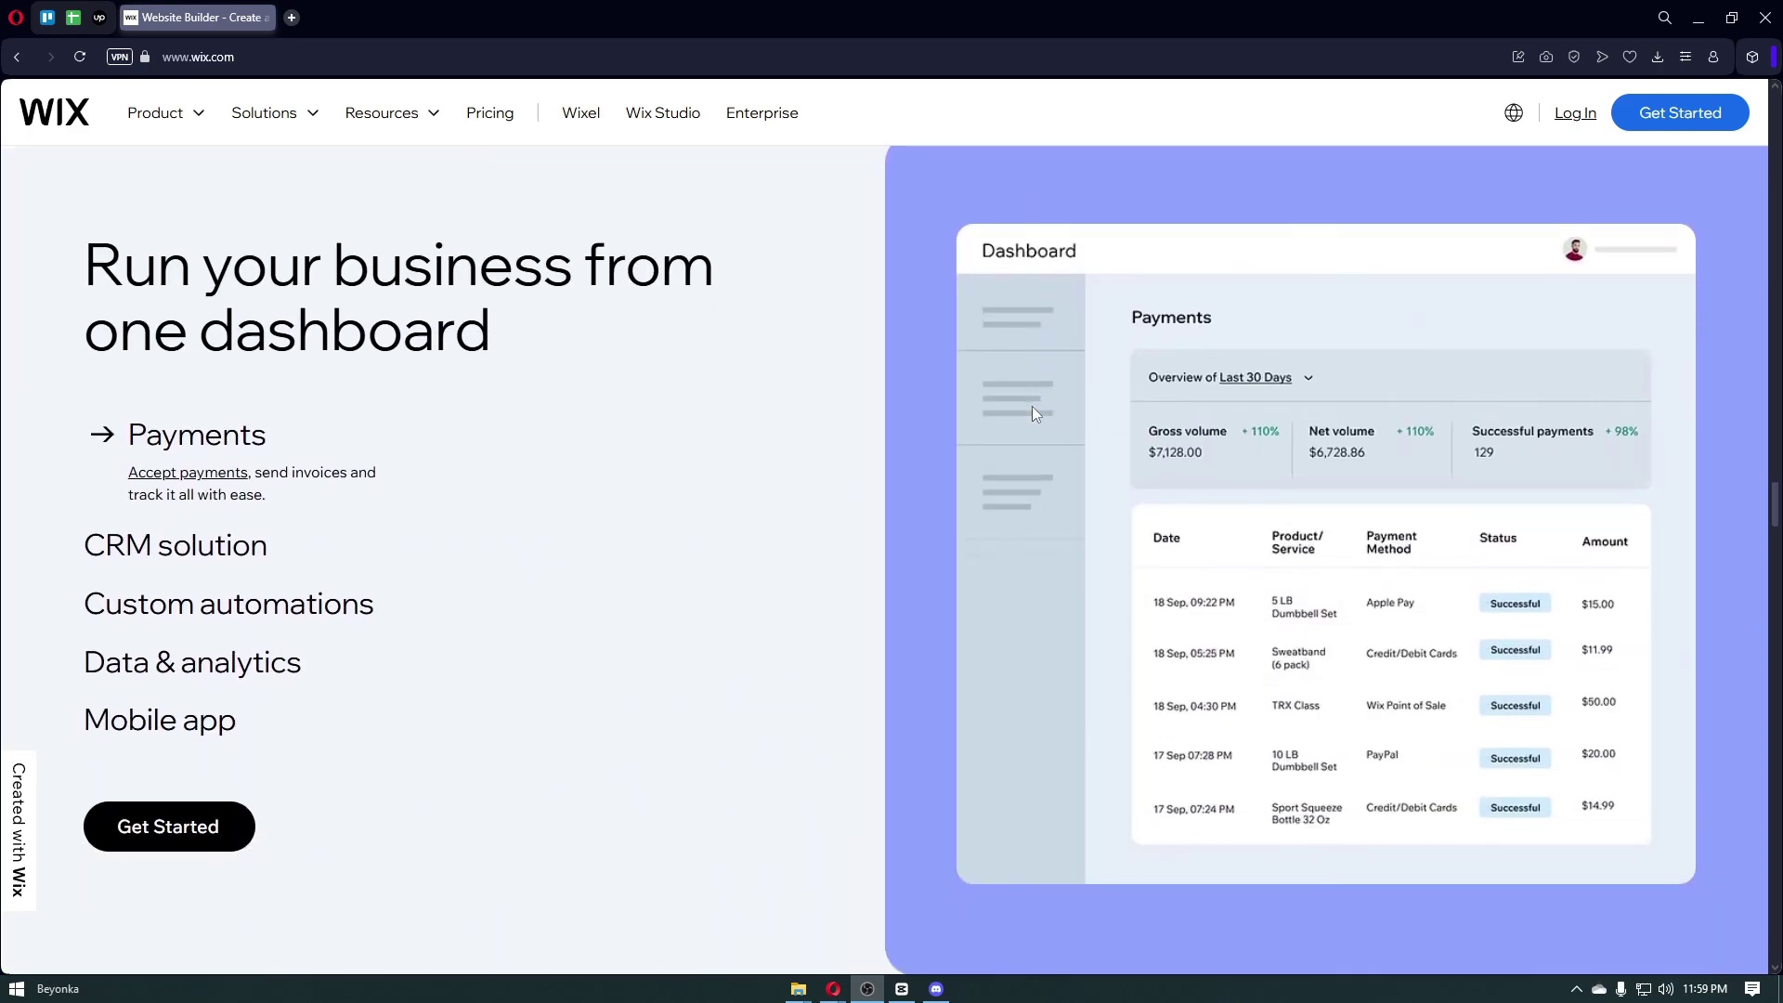
scroll(1032, 410, down, 5)
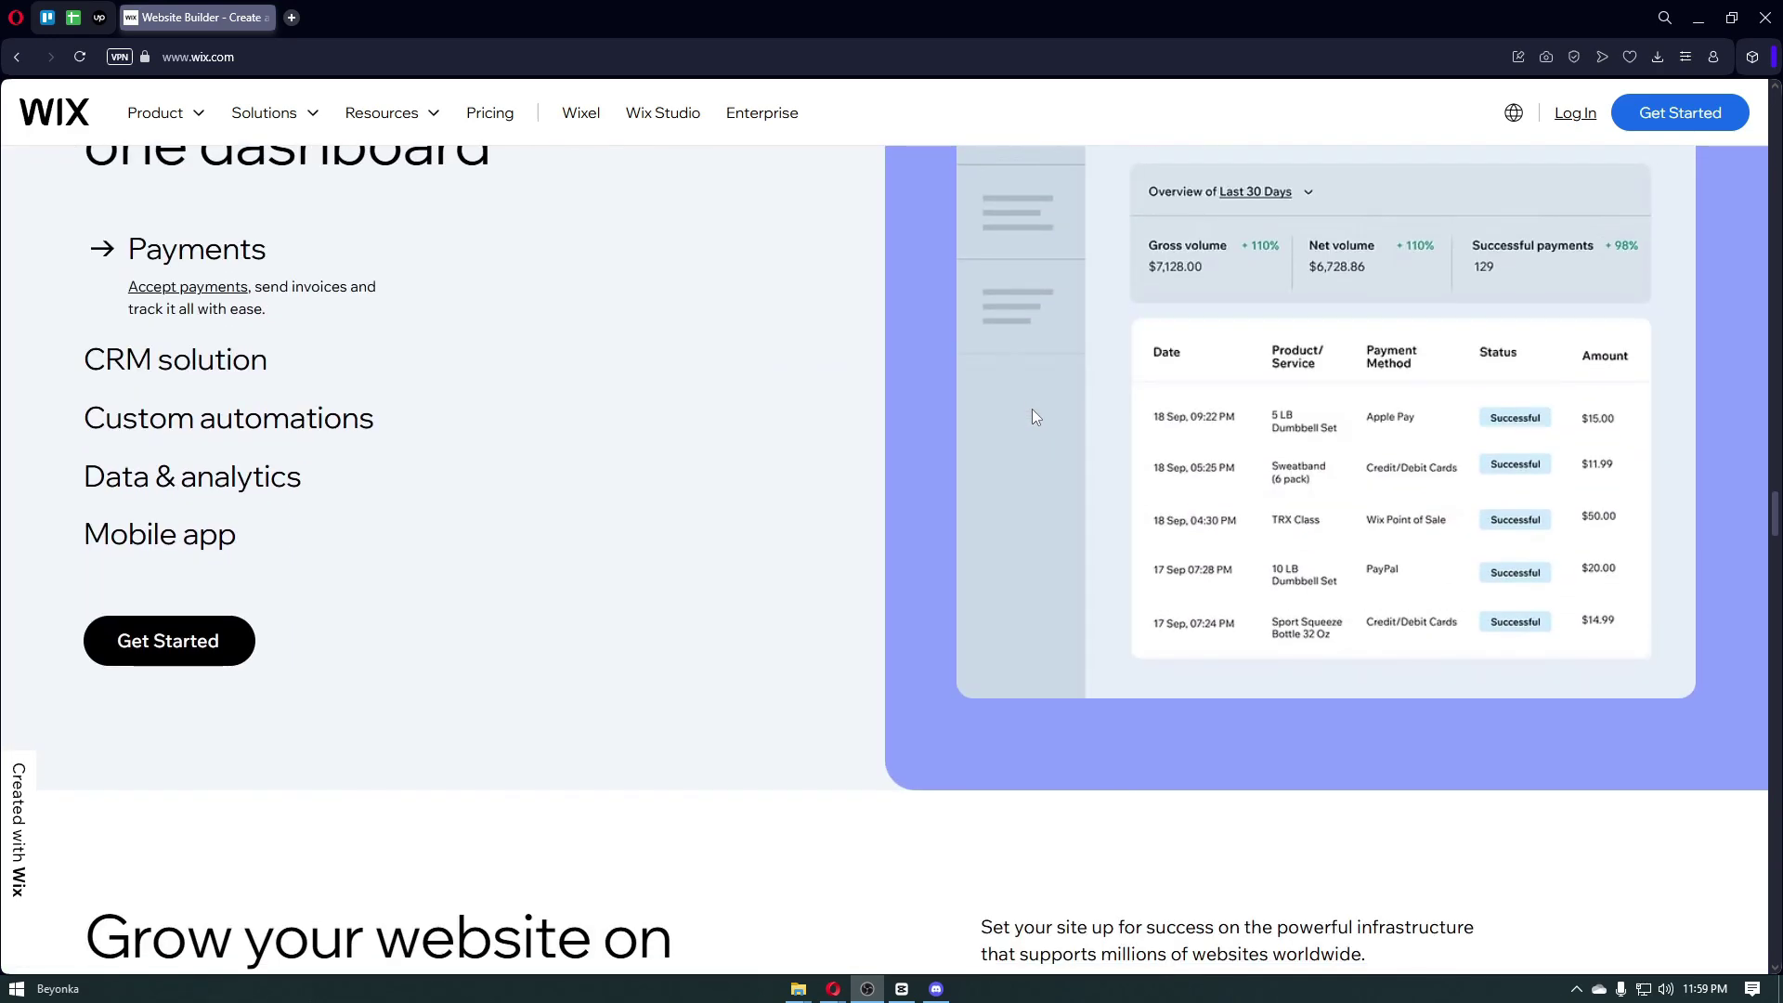
Read the homepage sections on site infrastructure and the seven steps to create a website for free.
scroll(1032, 413, down, 3)
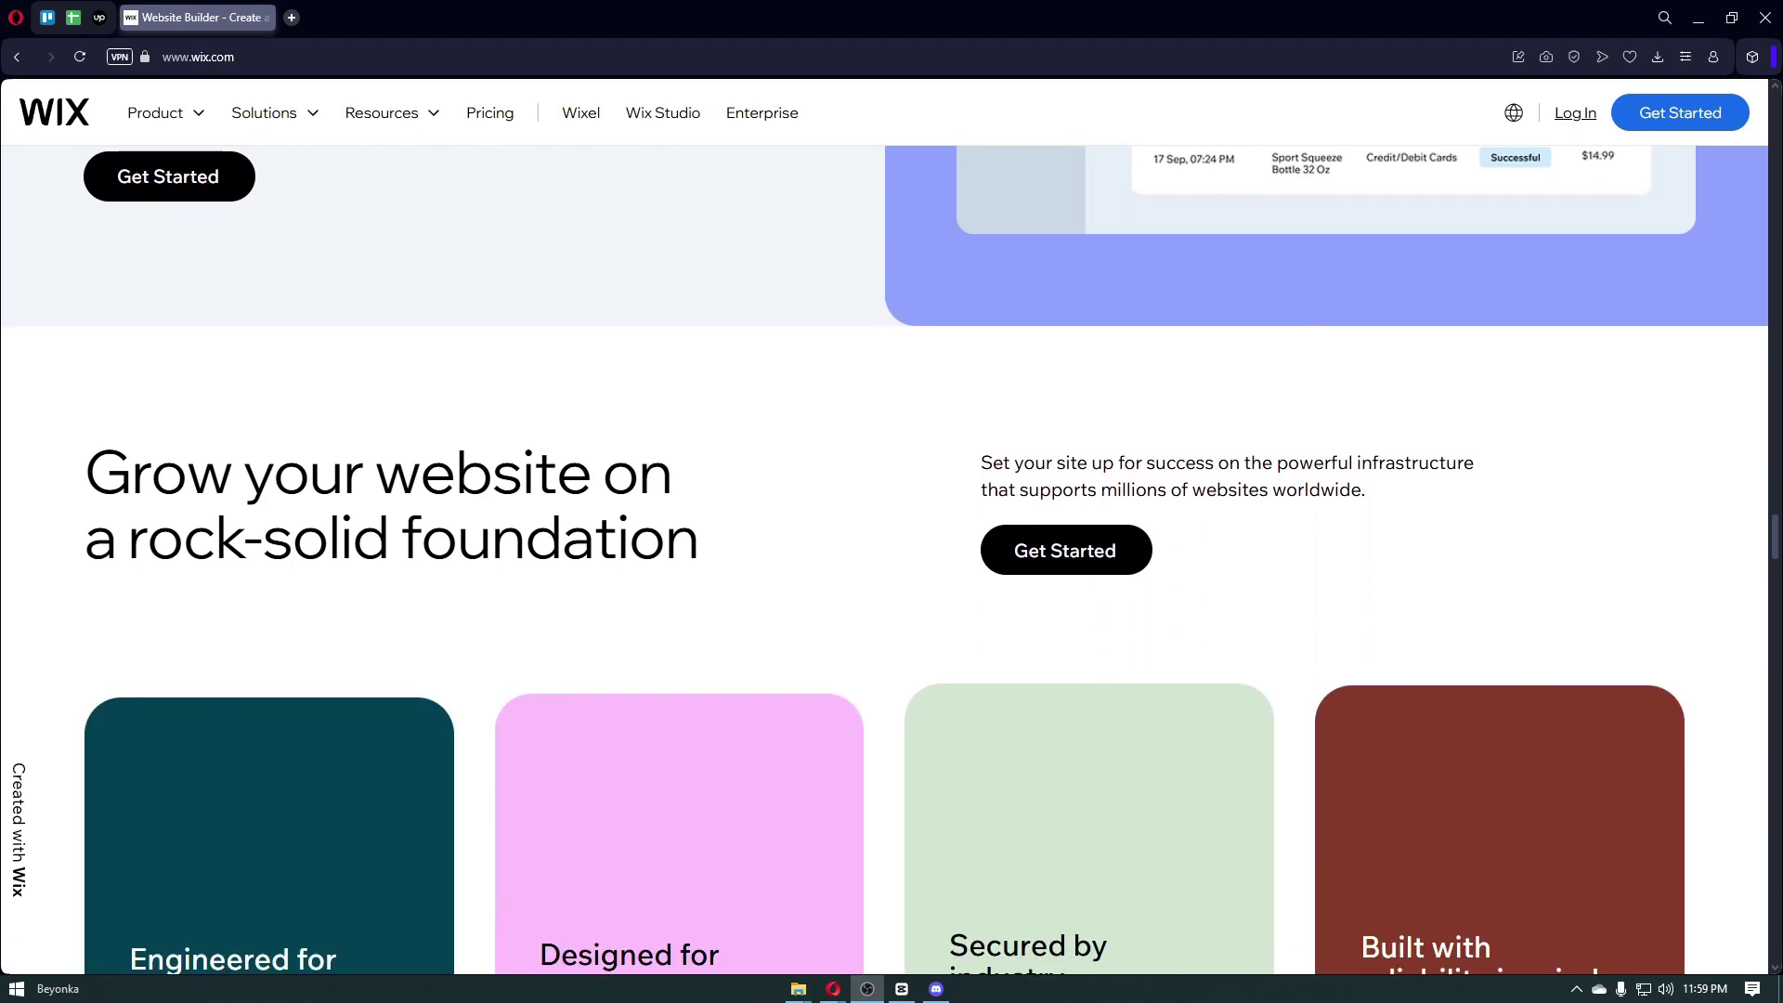
scroll(933, 341, down, 2)
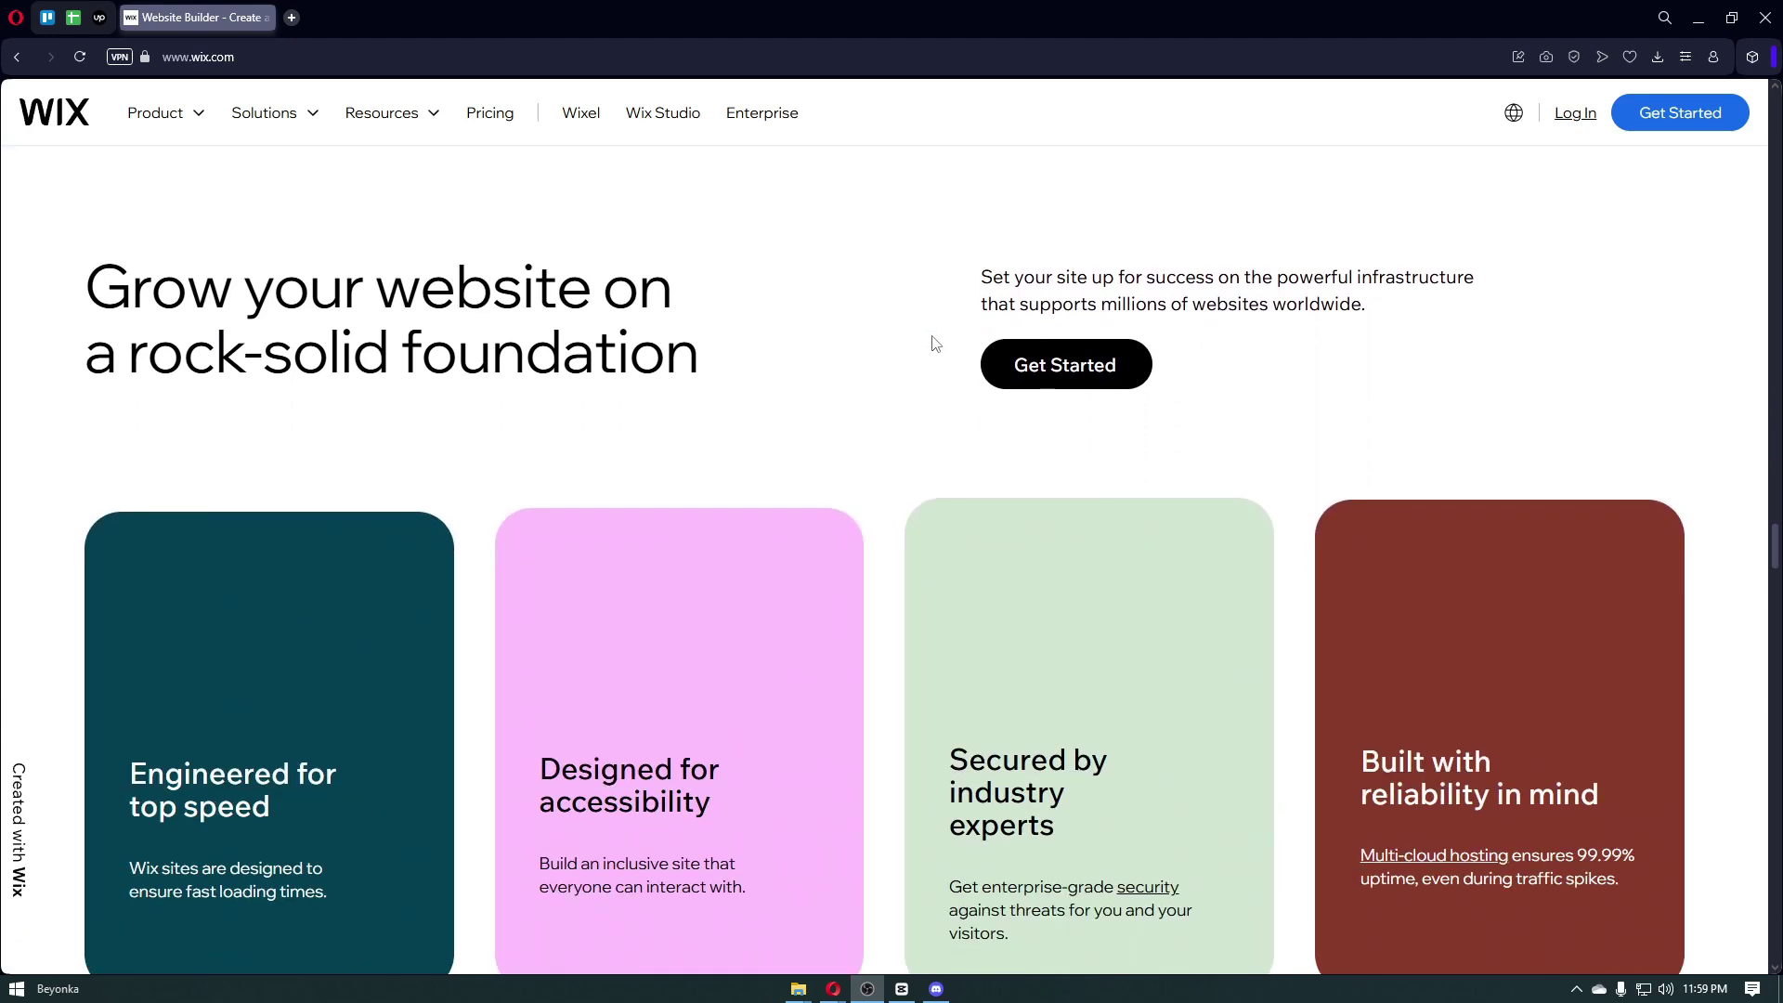
scroll(936, 344, down, 1)
scroll(942, 354, down, 1)
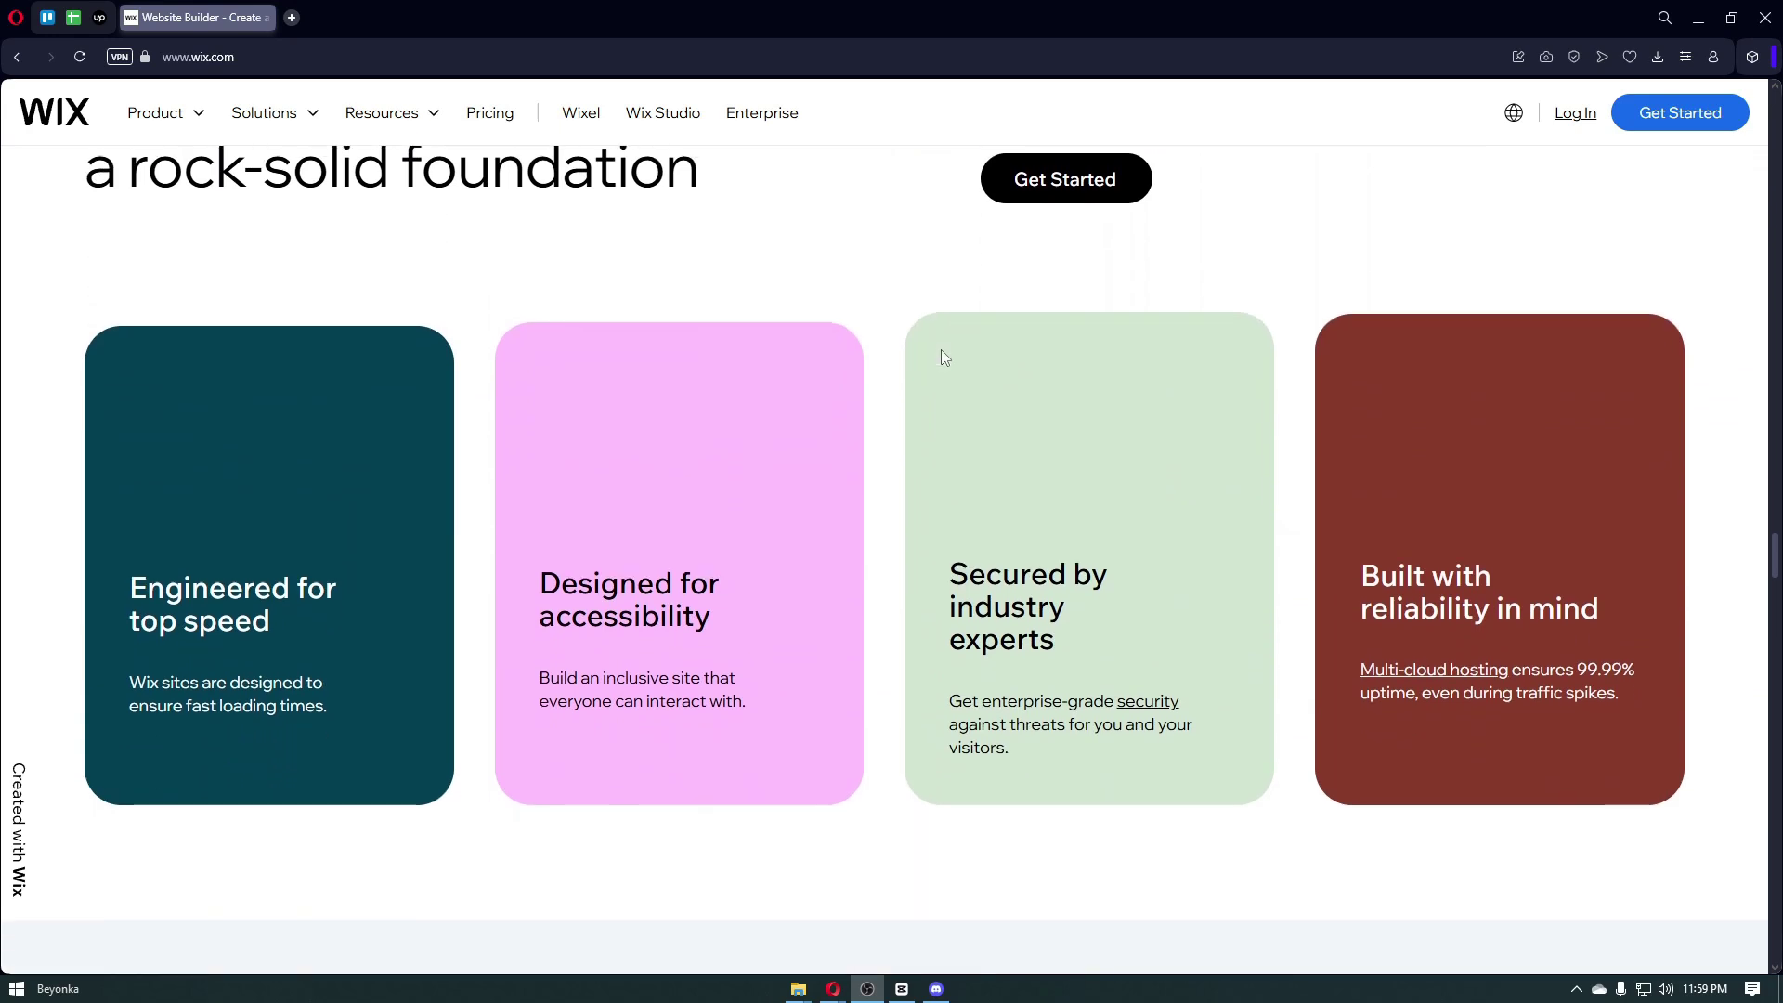
scroll(949, 358, down, 5)
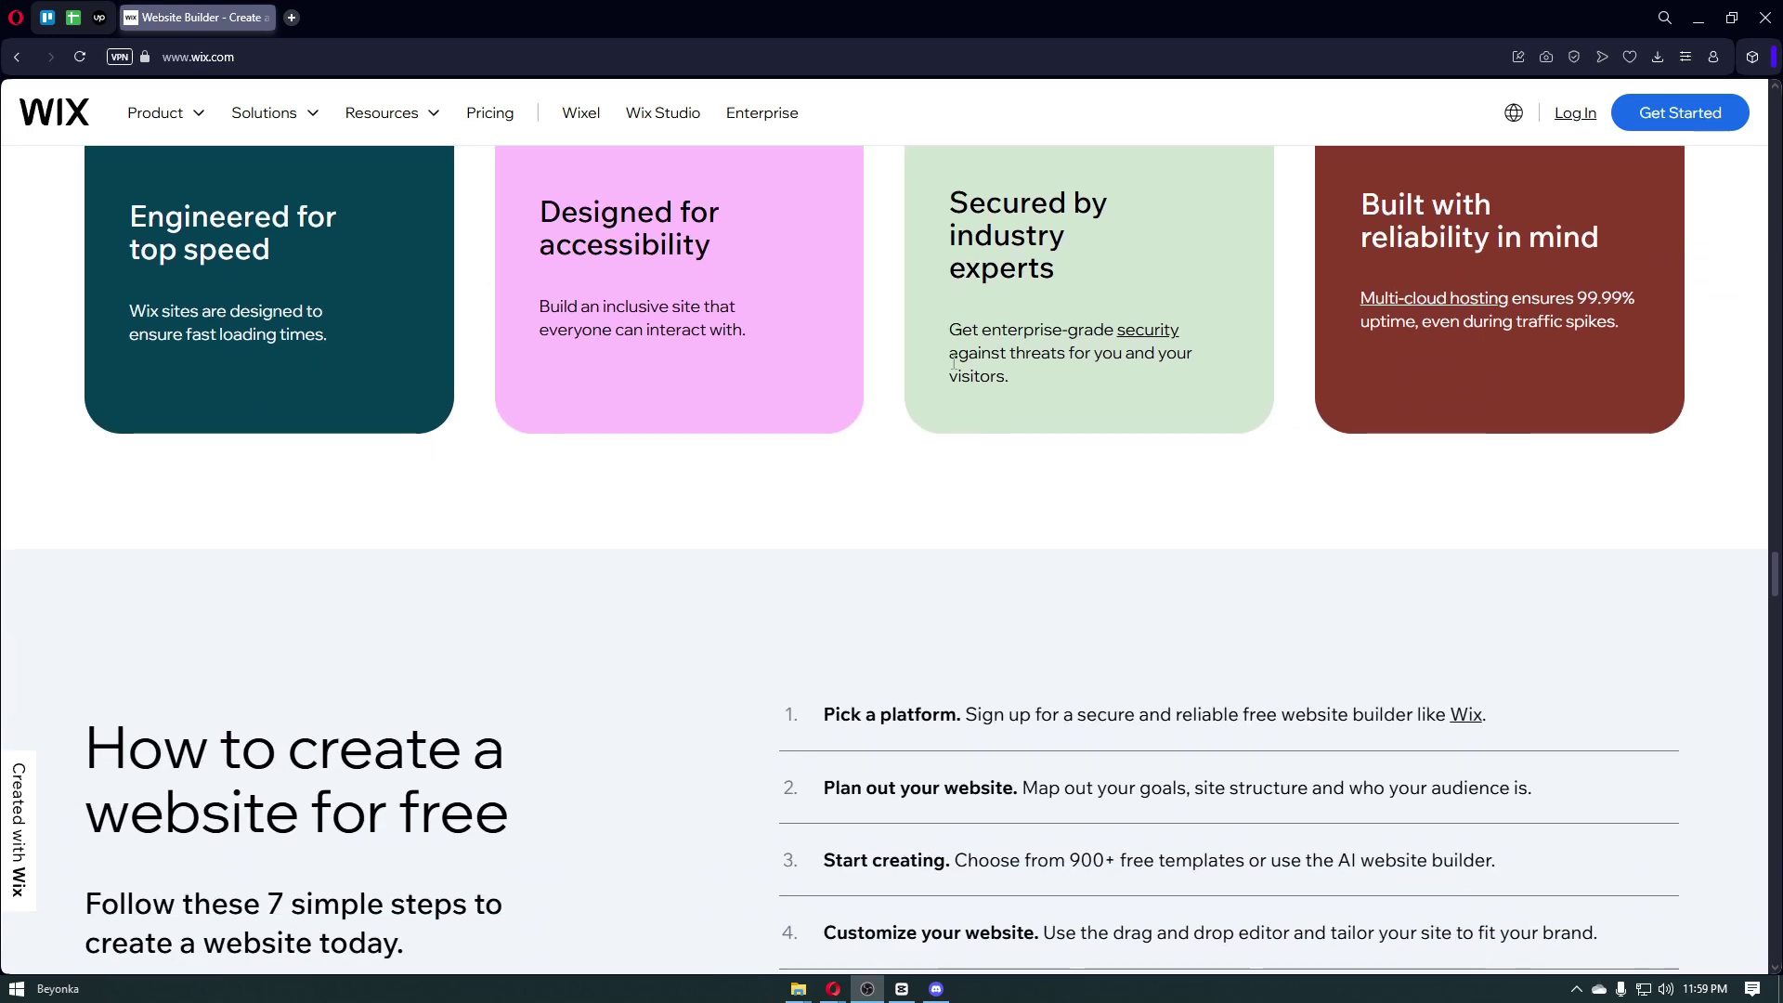
scroll(958, 374, down, 1)
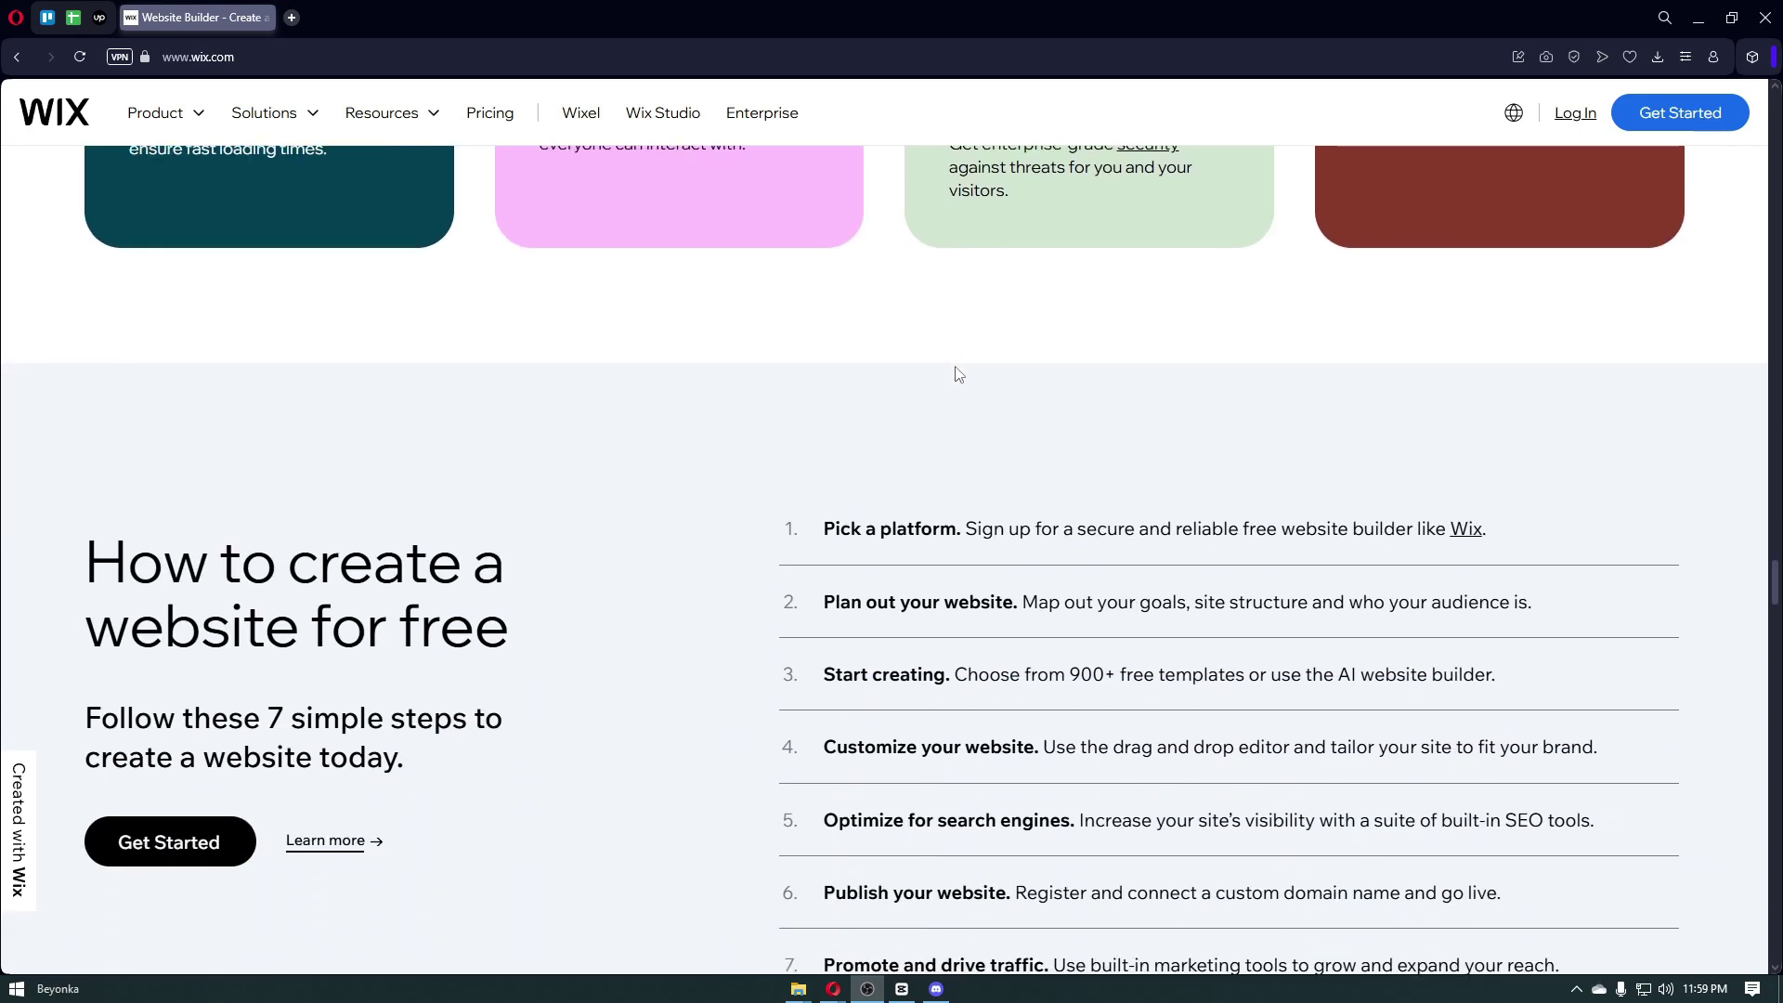
scroll(958, 373, down, 2)
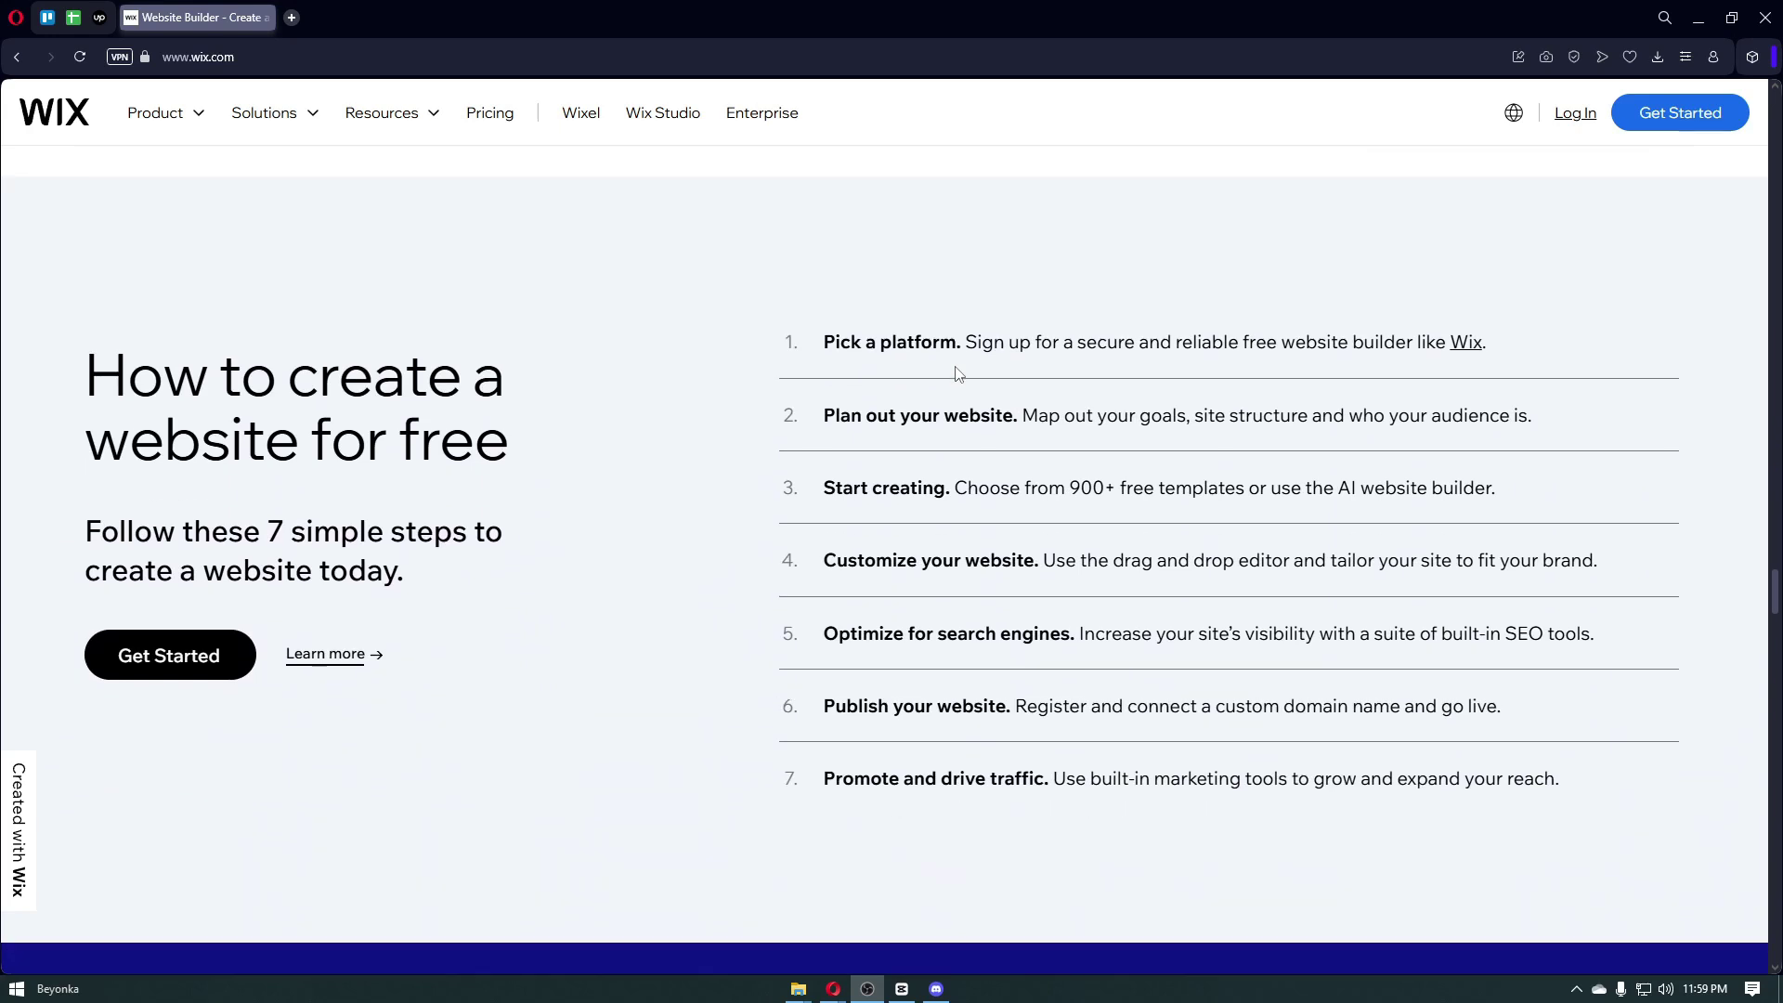
Browse the homepage's customer showcases, blog guides and Made on Wix site examples, down to the support section.
scroll(958, 373, down, 4)
scroll(961, 379, down, 2)
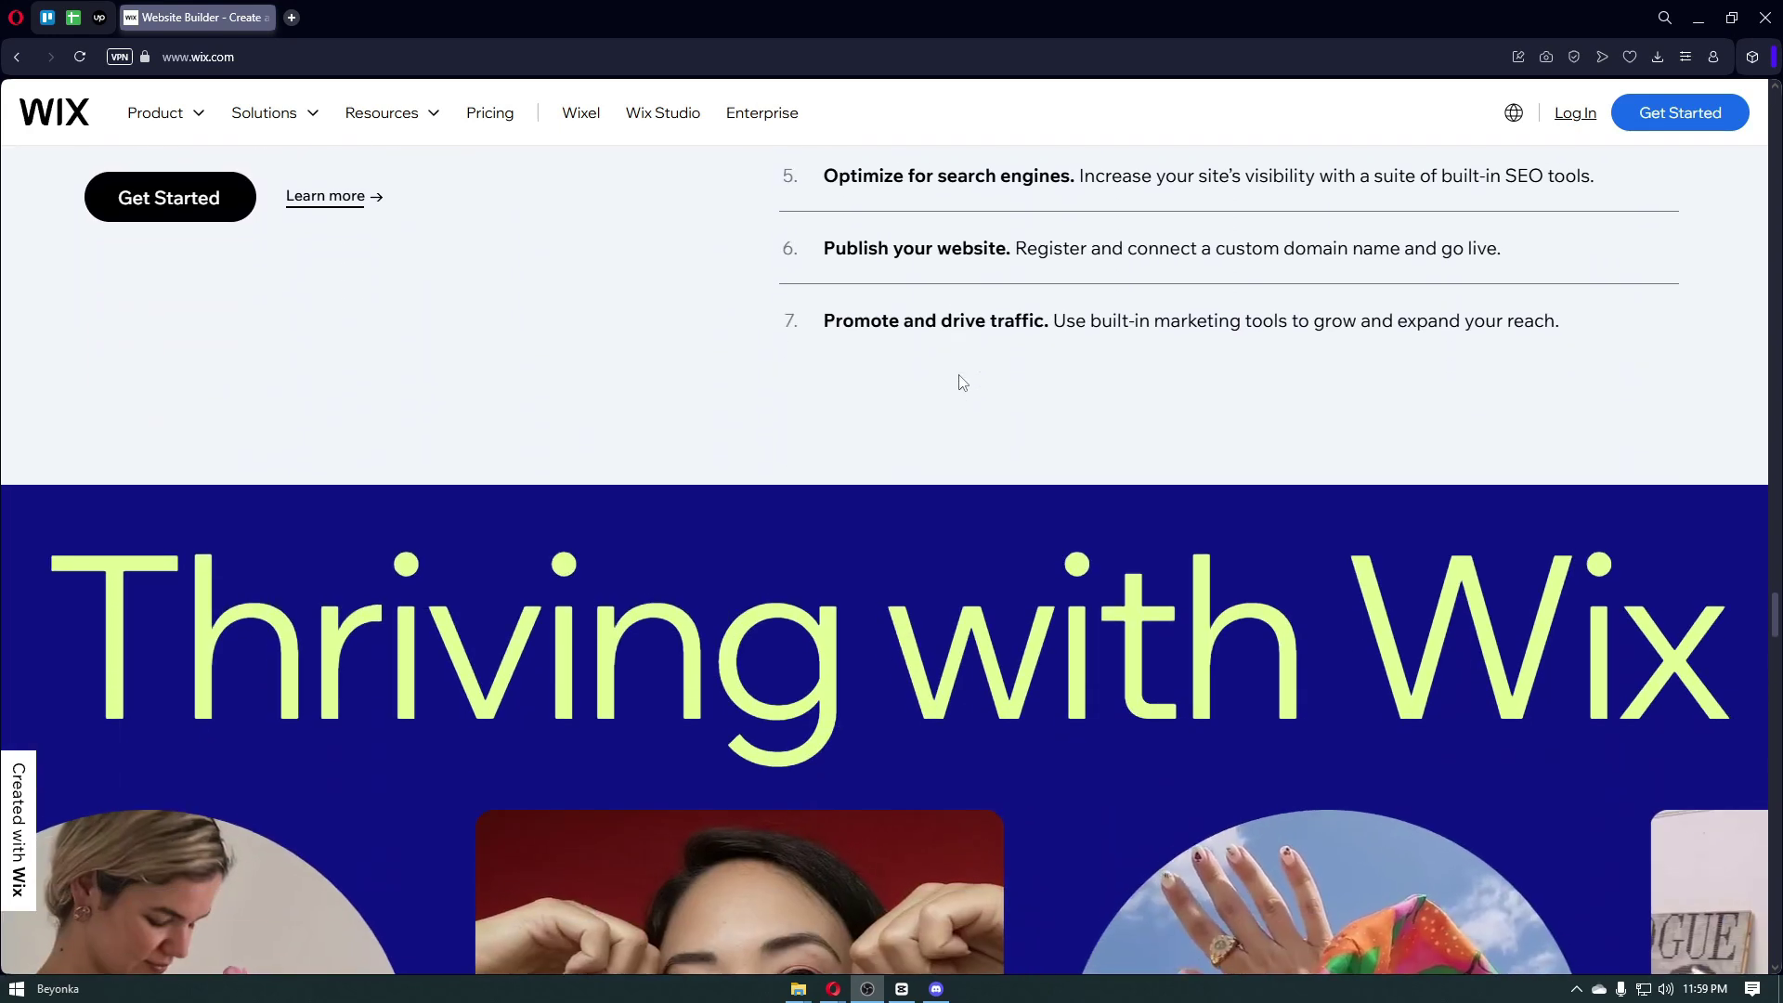
scroll(962, 381, down, 1)
scroll(961, 381, down, 3)
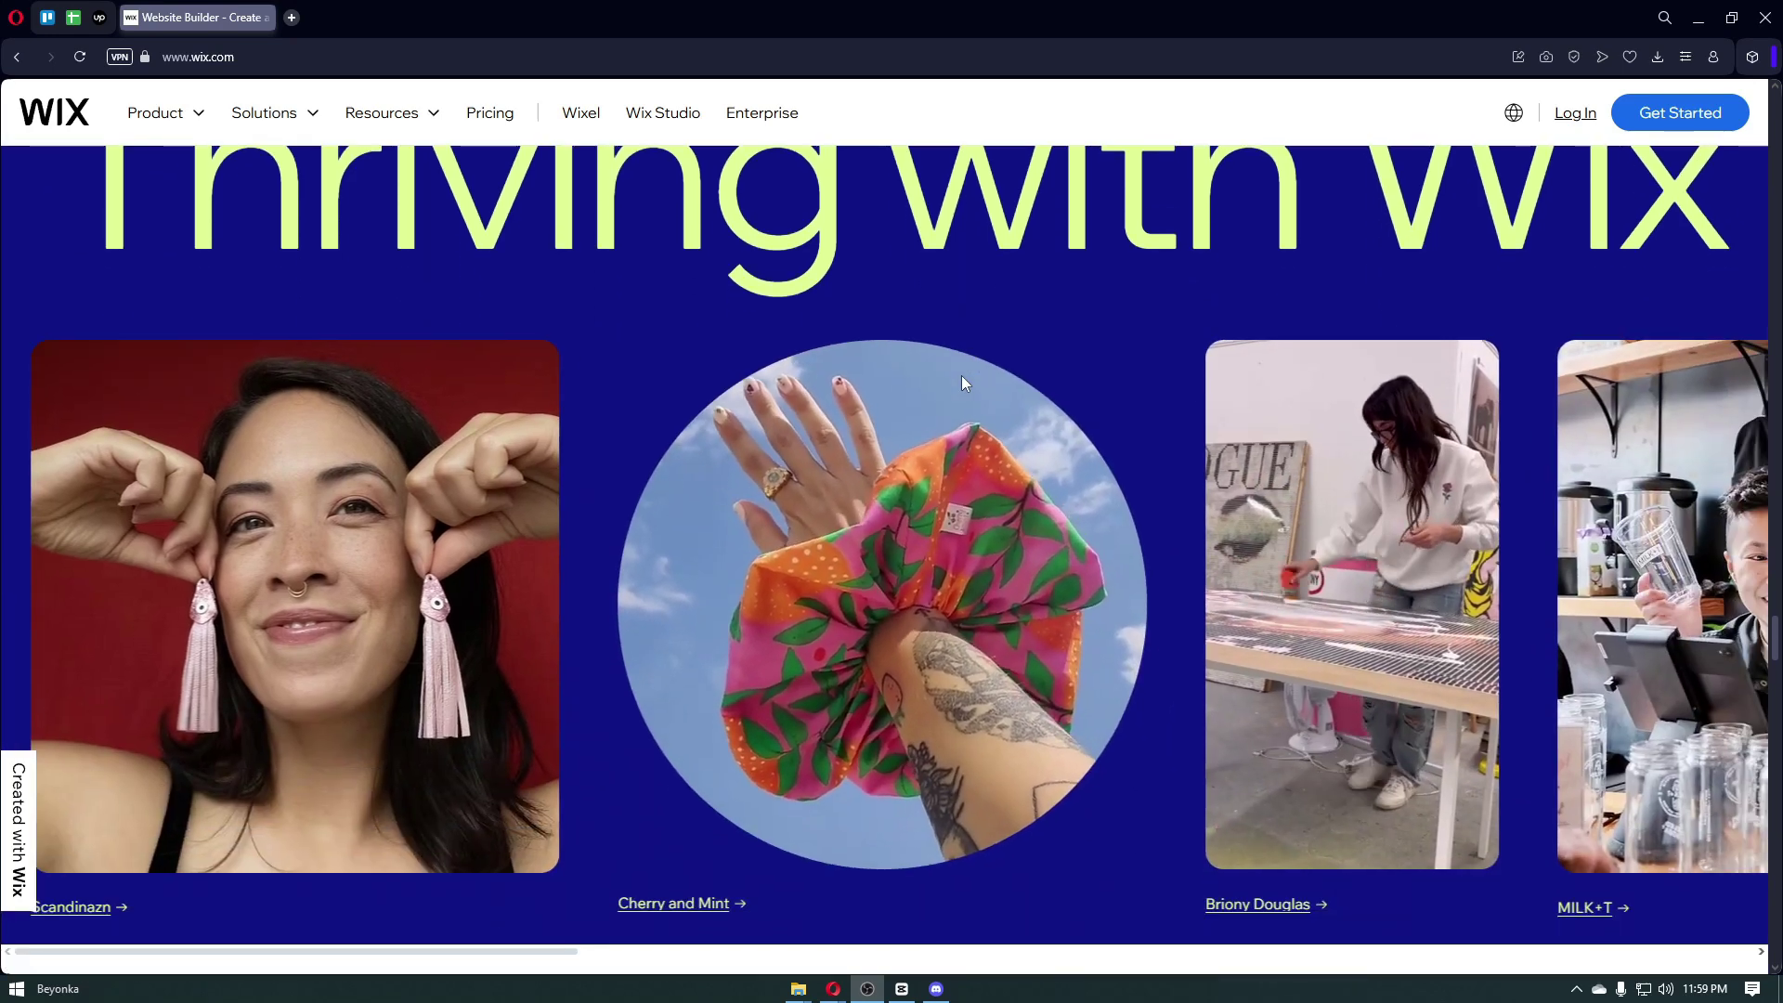
scroll(961, 375, down, 2)
scroll(961, 375, down, 2)
scroll(961, 375, down, 2)
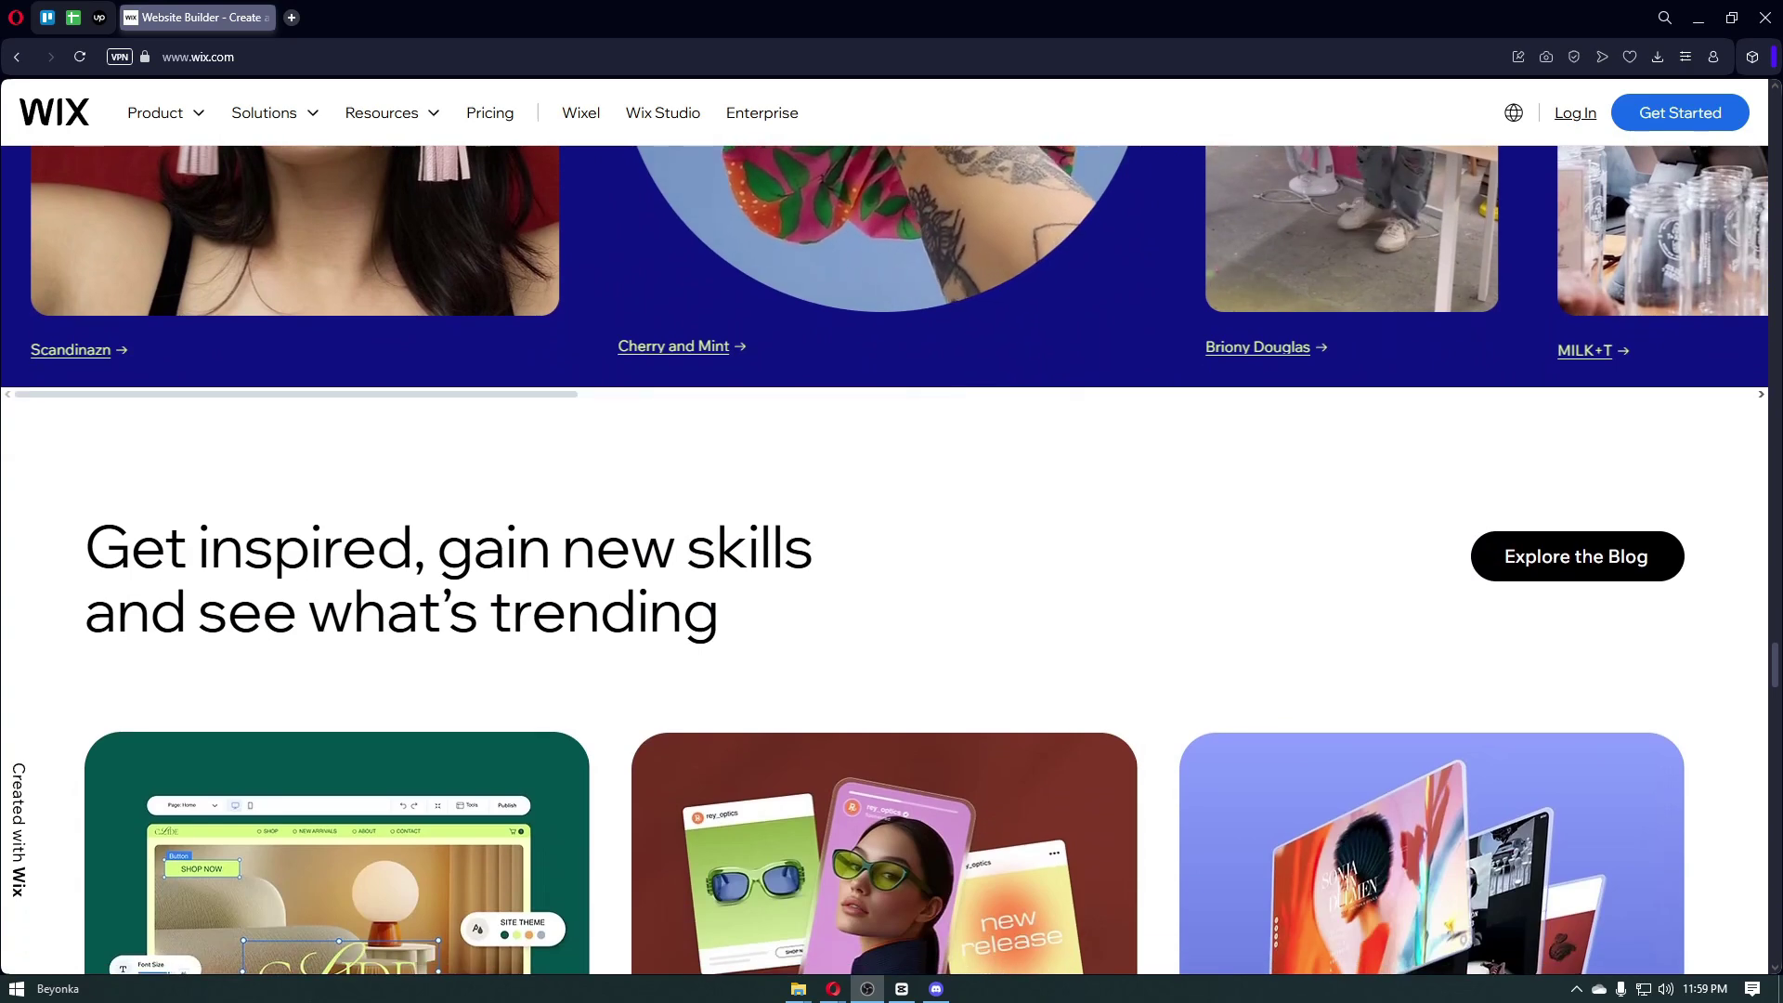
scroll(752, 267, down, 3)
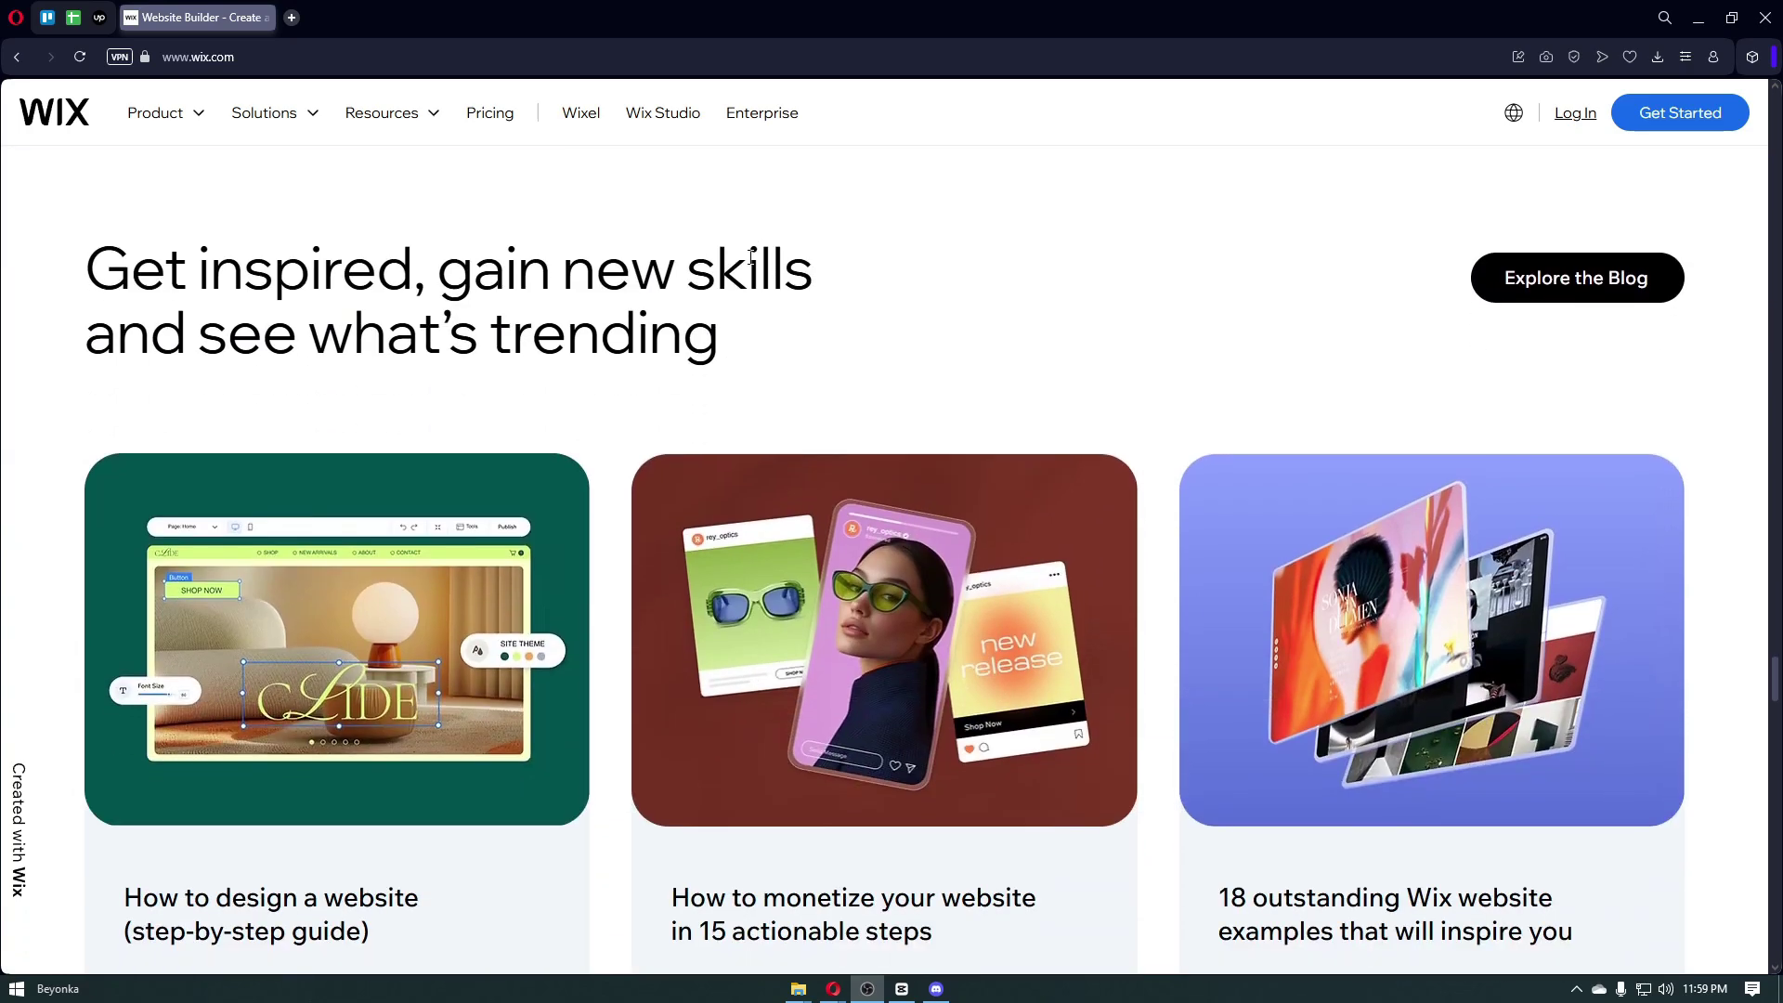
scroll(766, 260, down, 4)
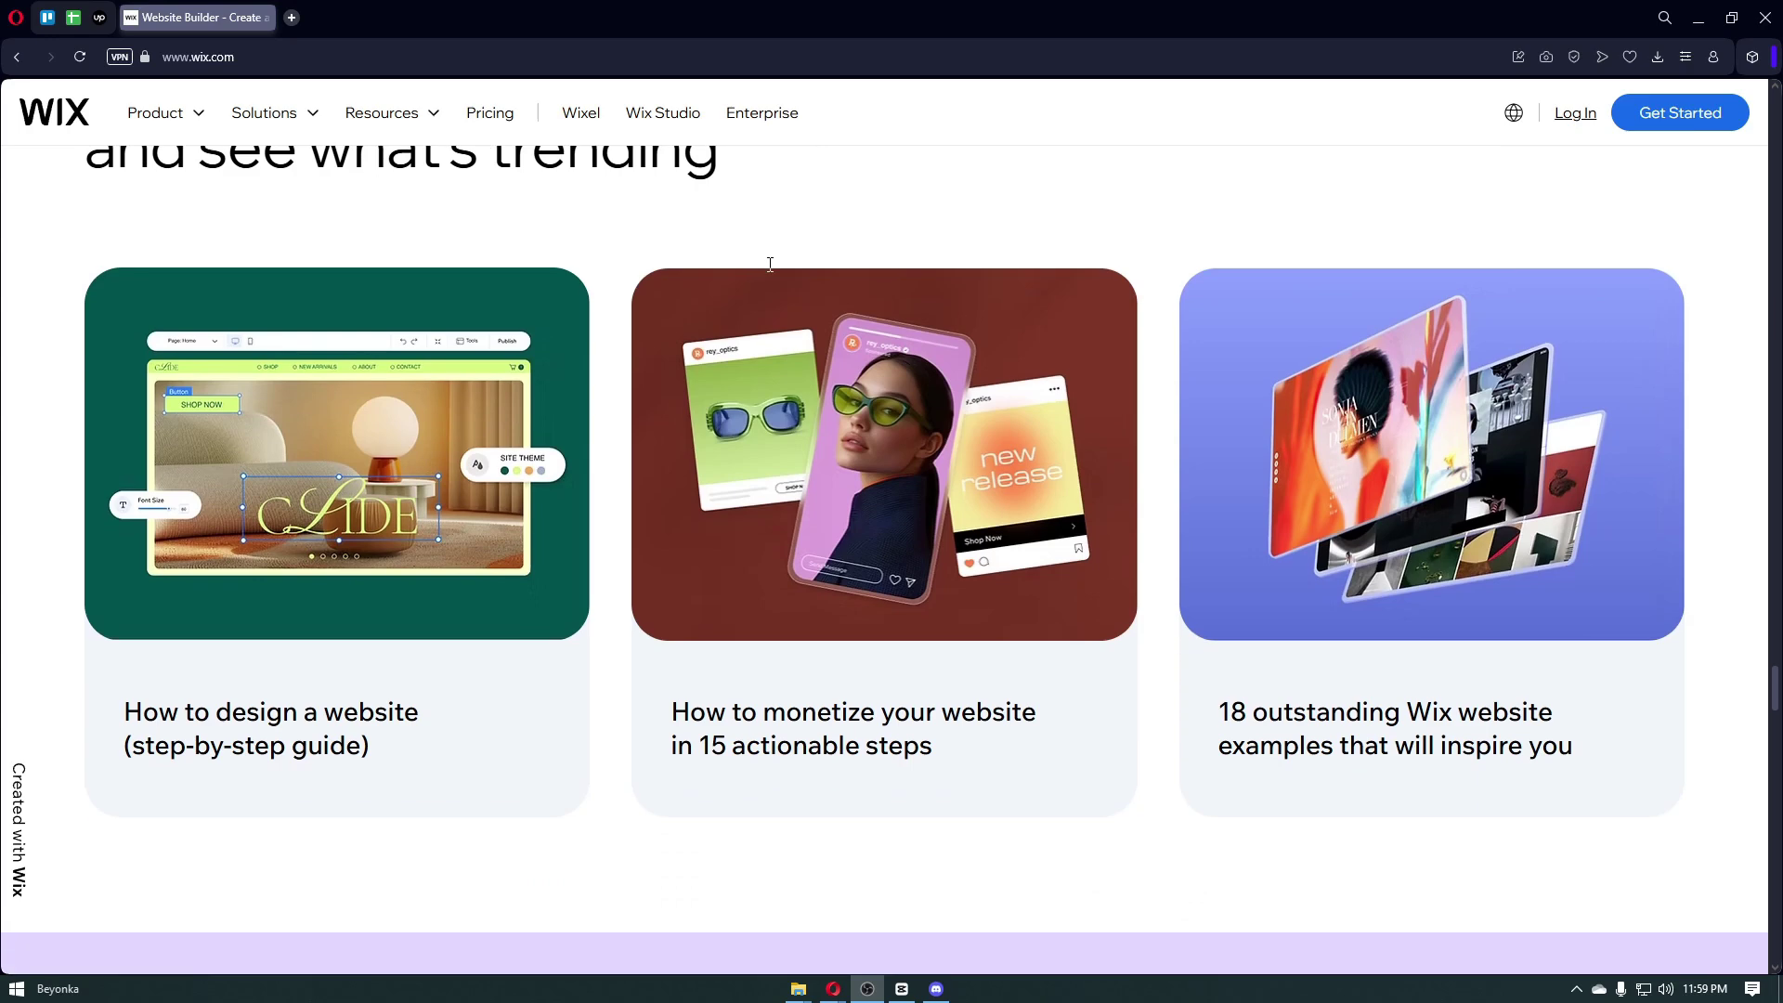
scroll(773, 276, down, 1)
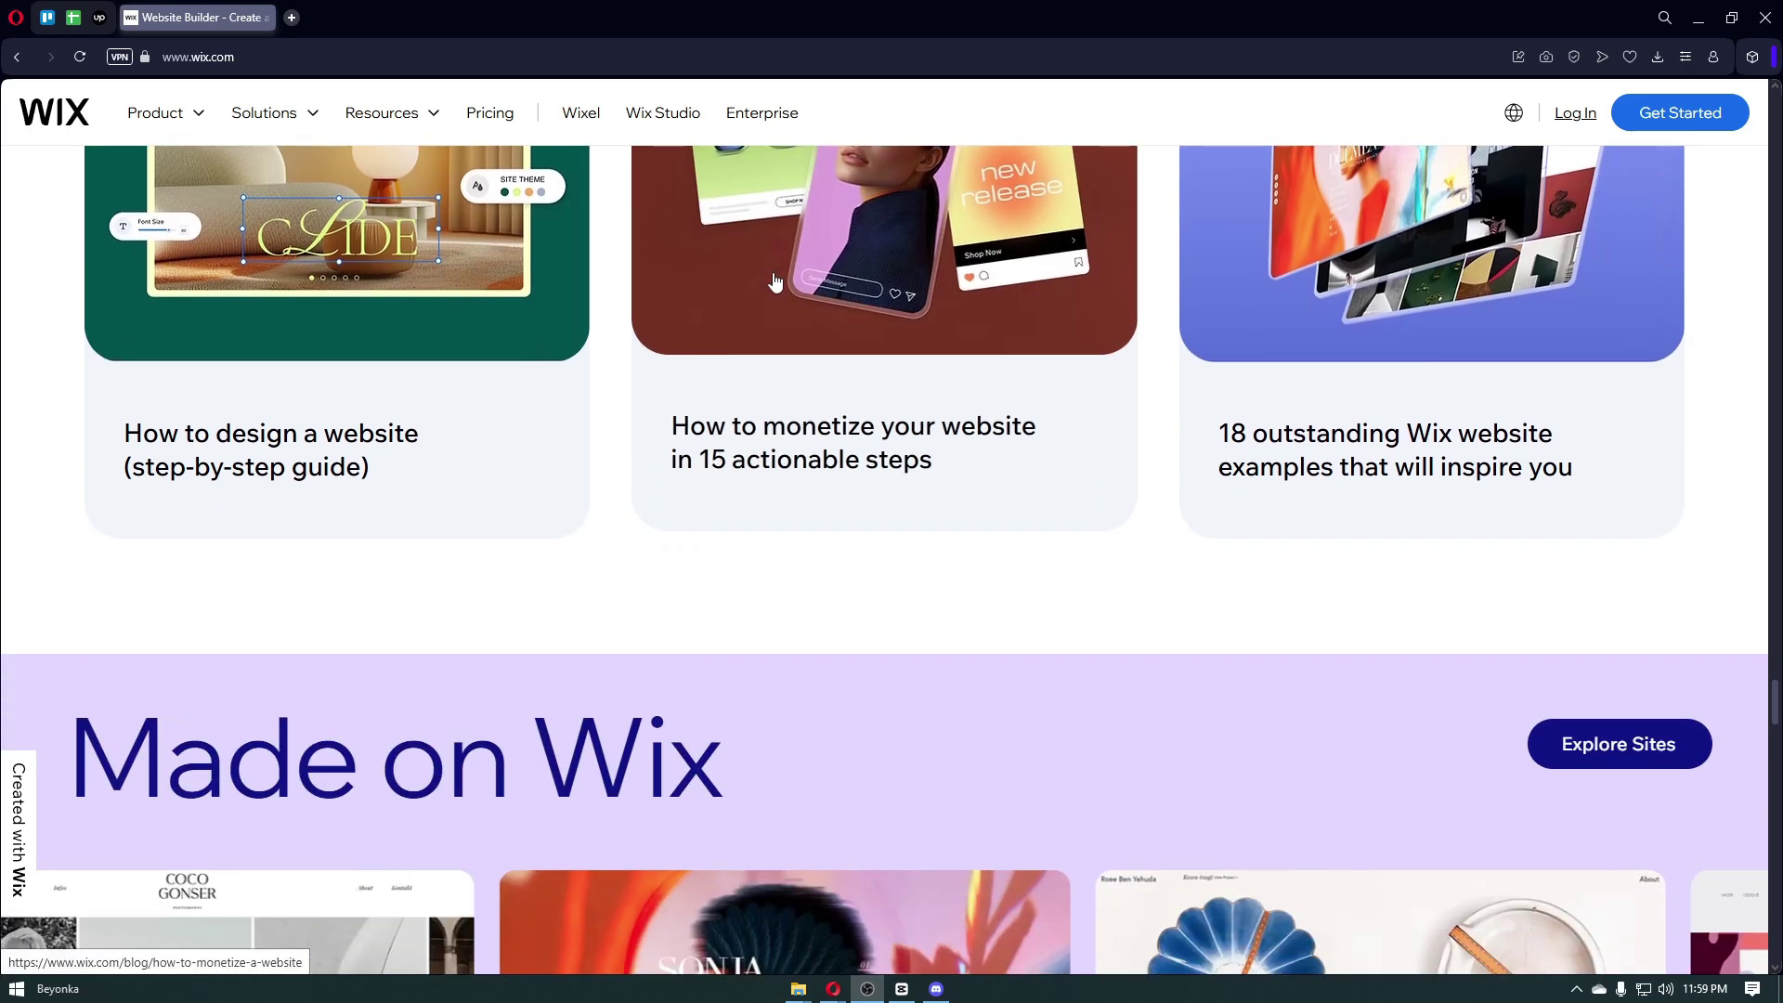
scroll(775, 280, down, 3)
scroll(776, 280, down, 2)
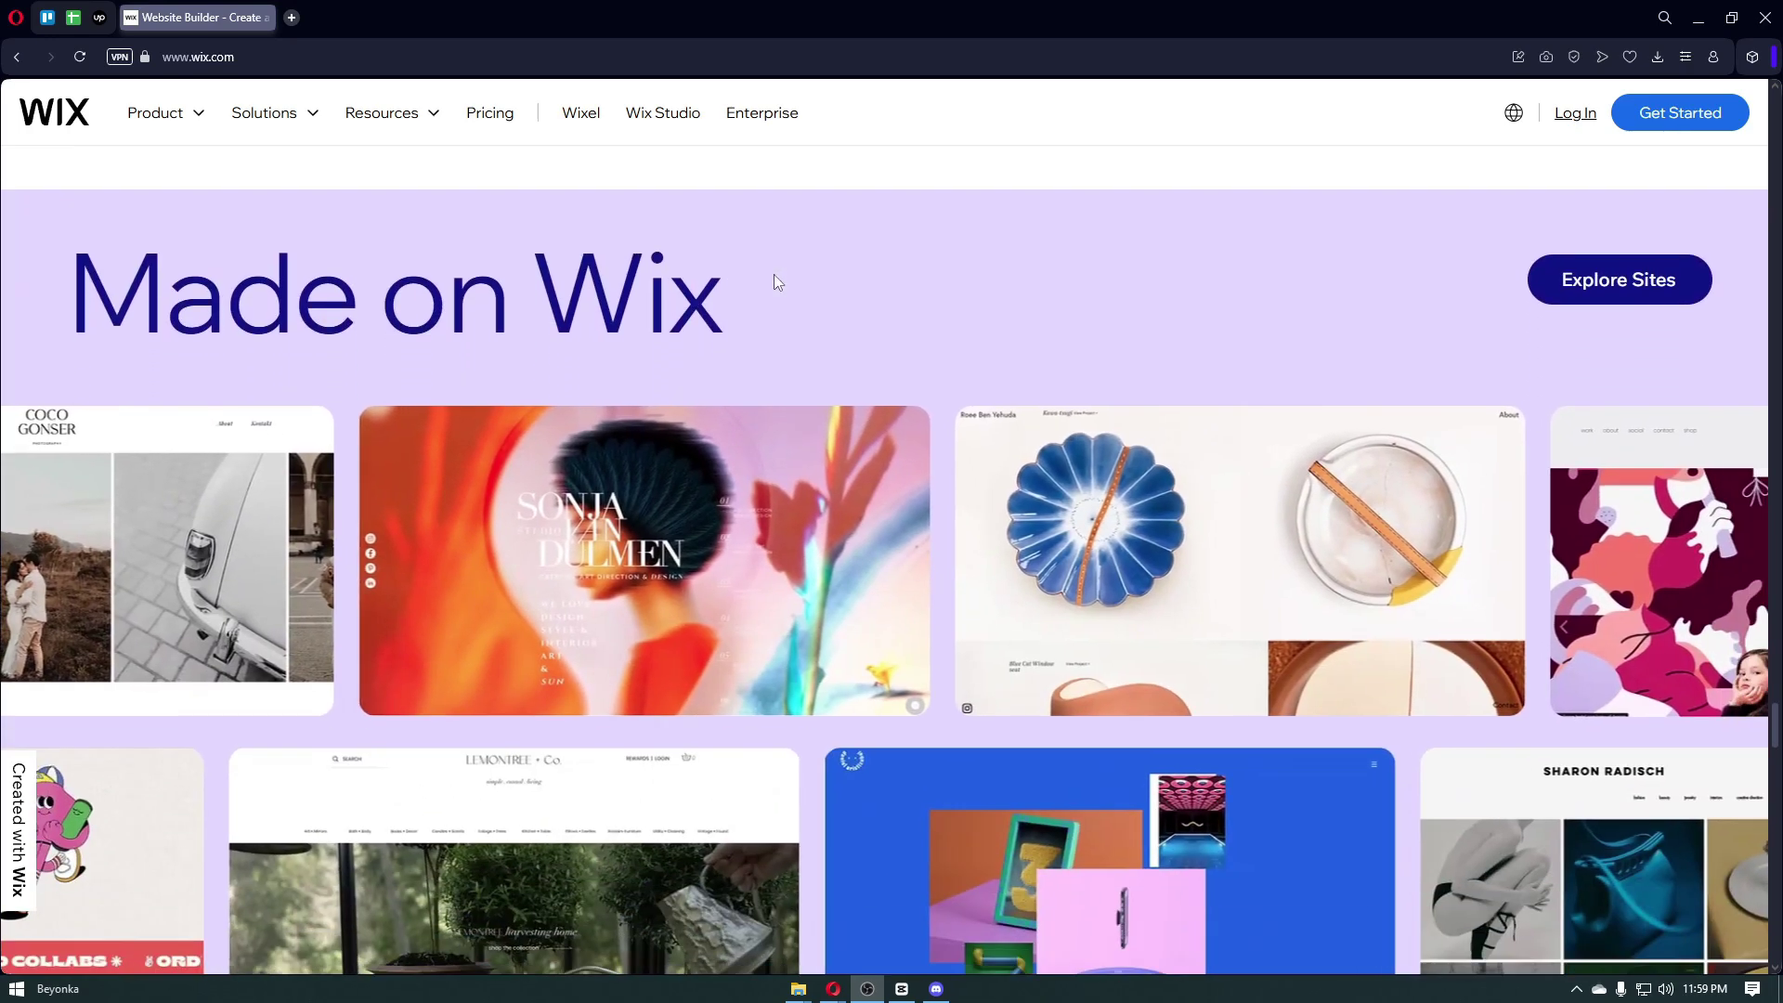
scroll(774, 277, down, 1)
scroll(774, 276, down, 1)
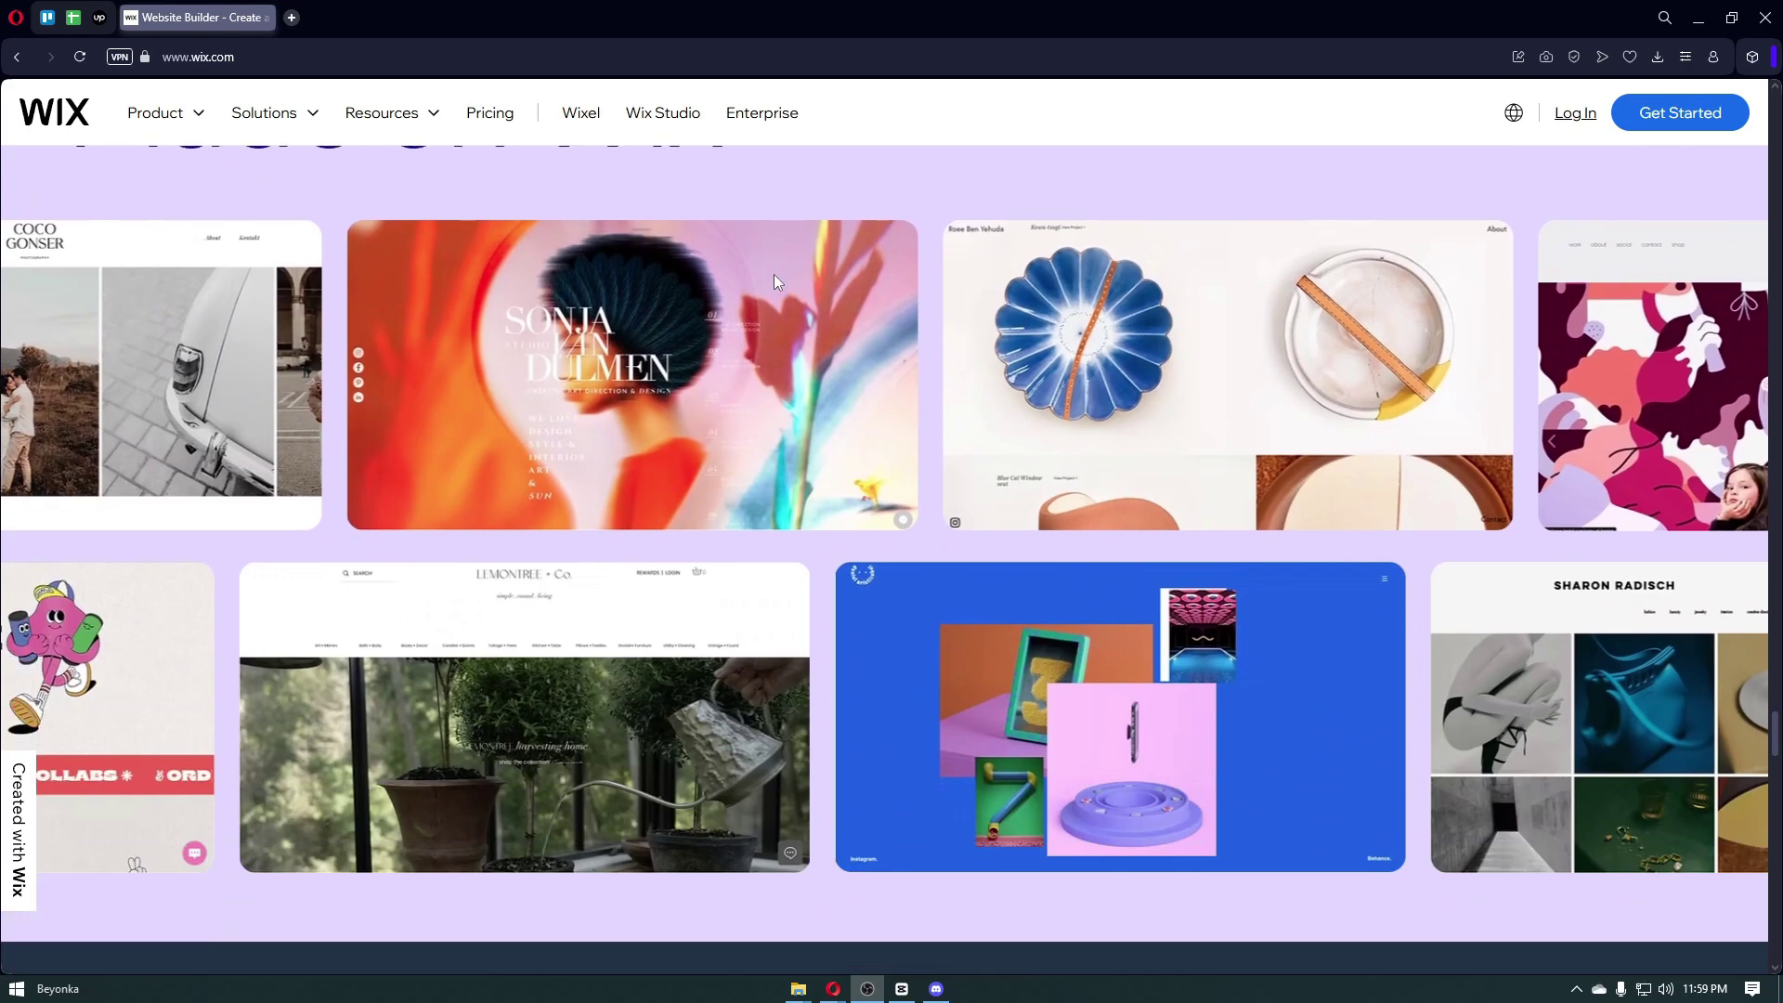
scroll(775, 278, down, 4)
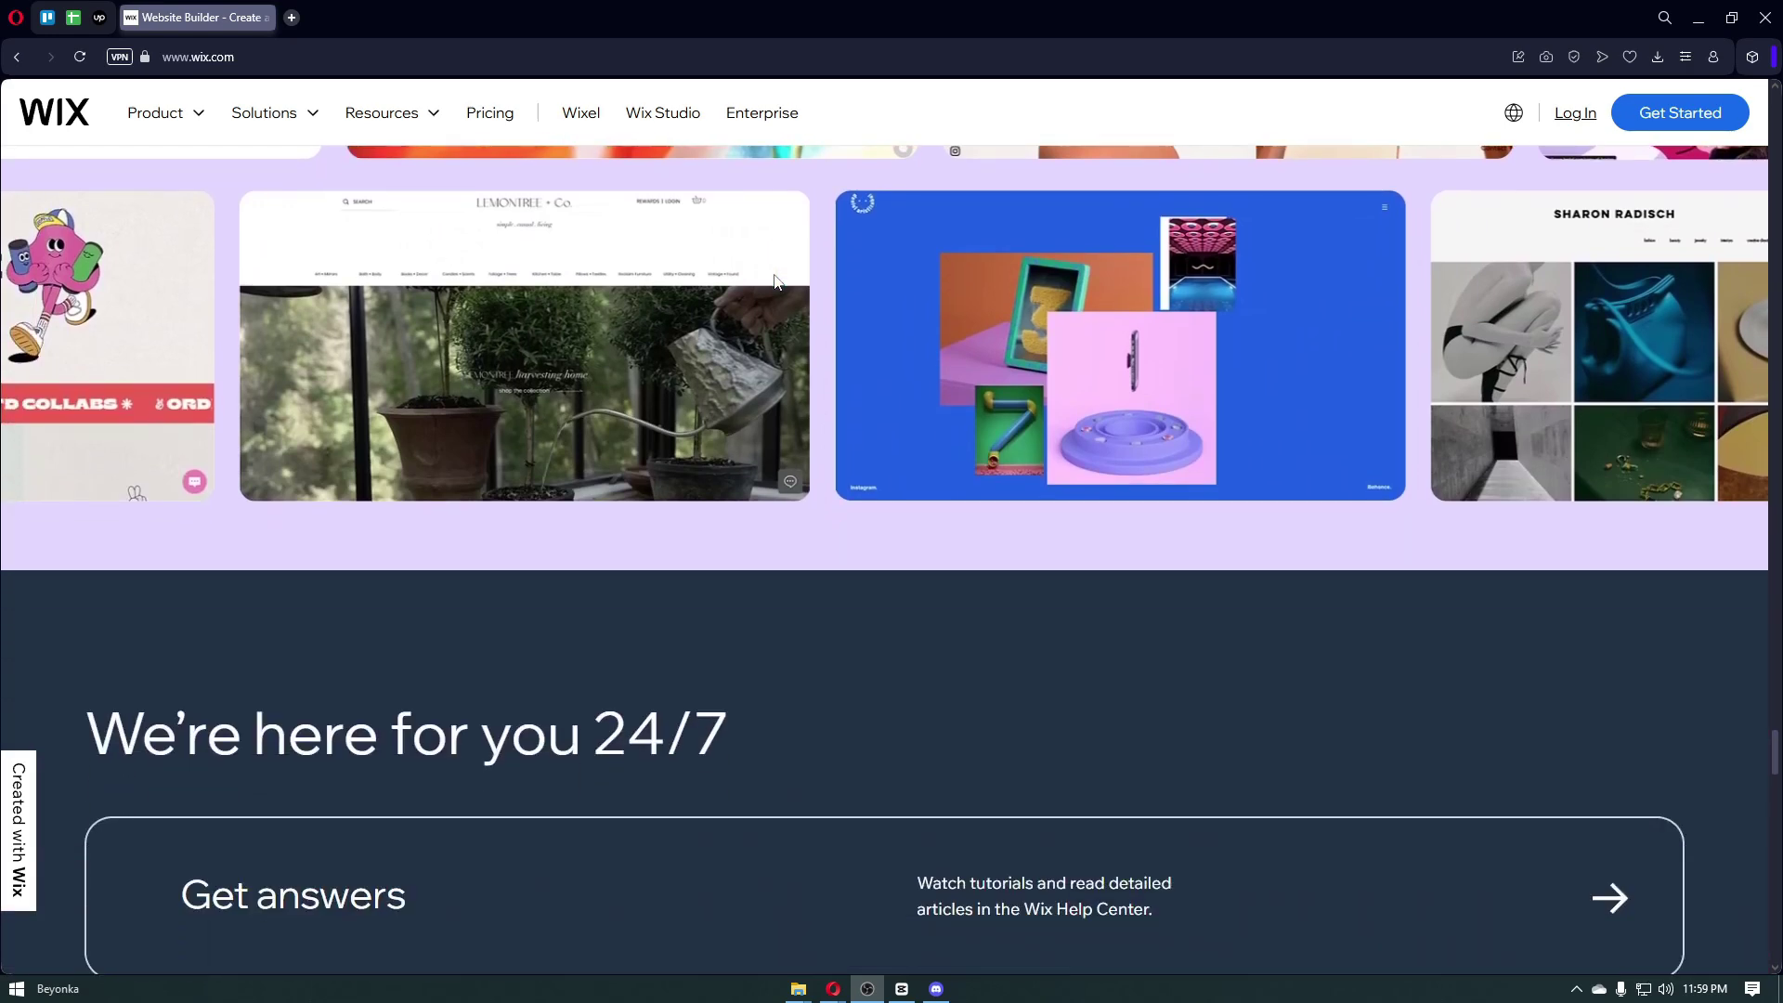
Look over the homepage's 24/7 support section and proceed to the account login.
scroll(776, 280, down, 2)
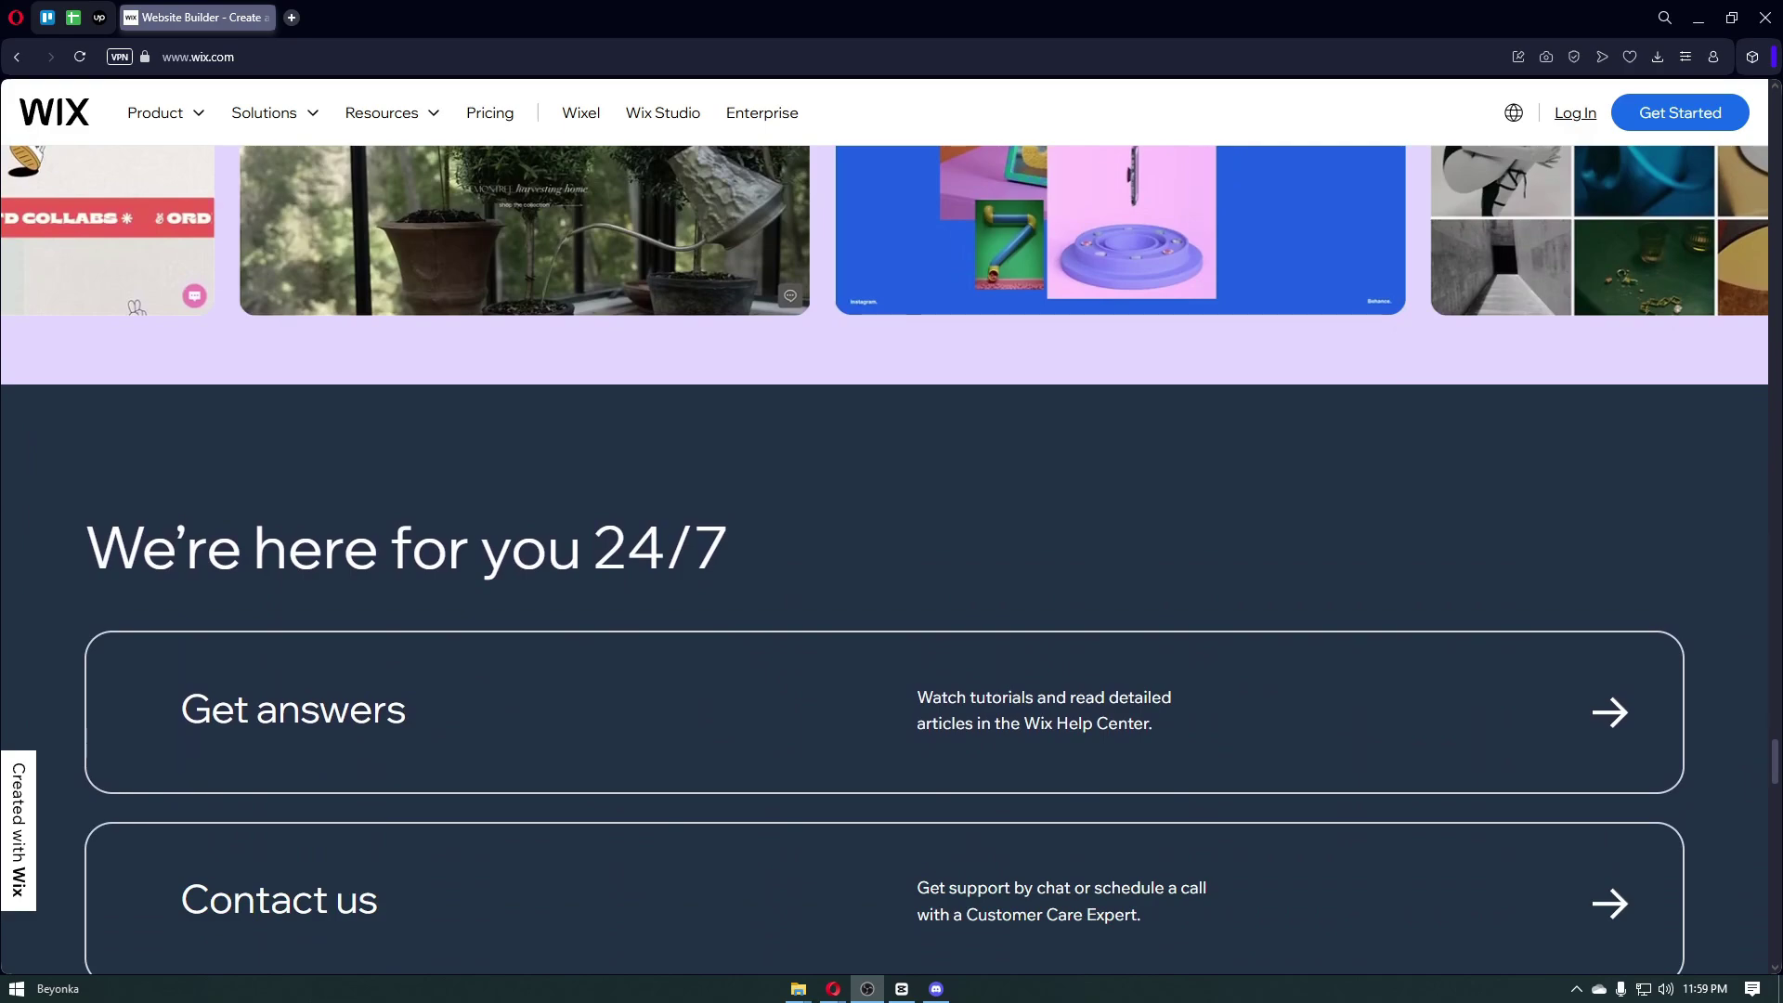
scroll(972, 211, down, 1)
scroll(972, 211, up, 20)
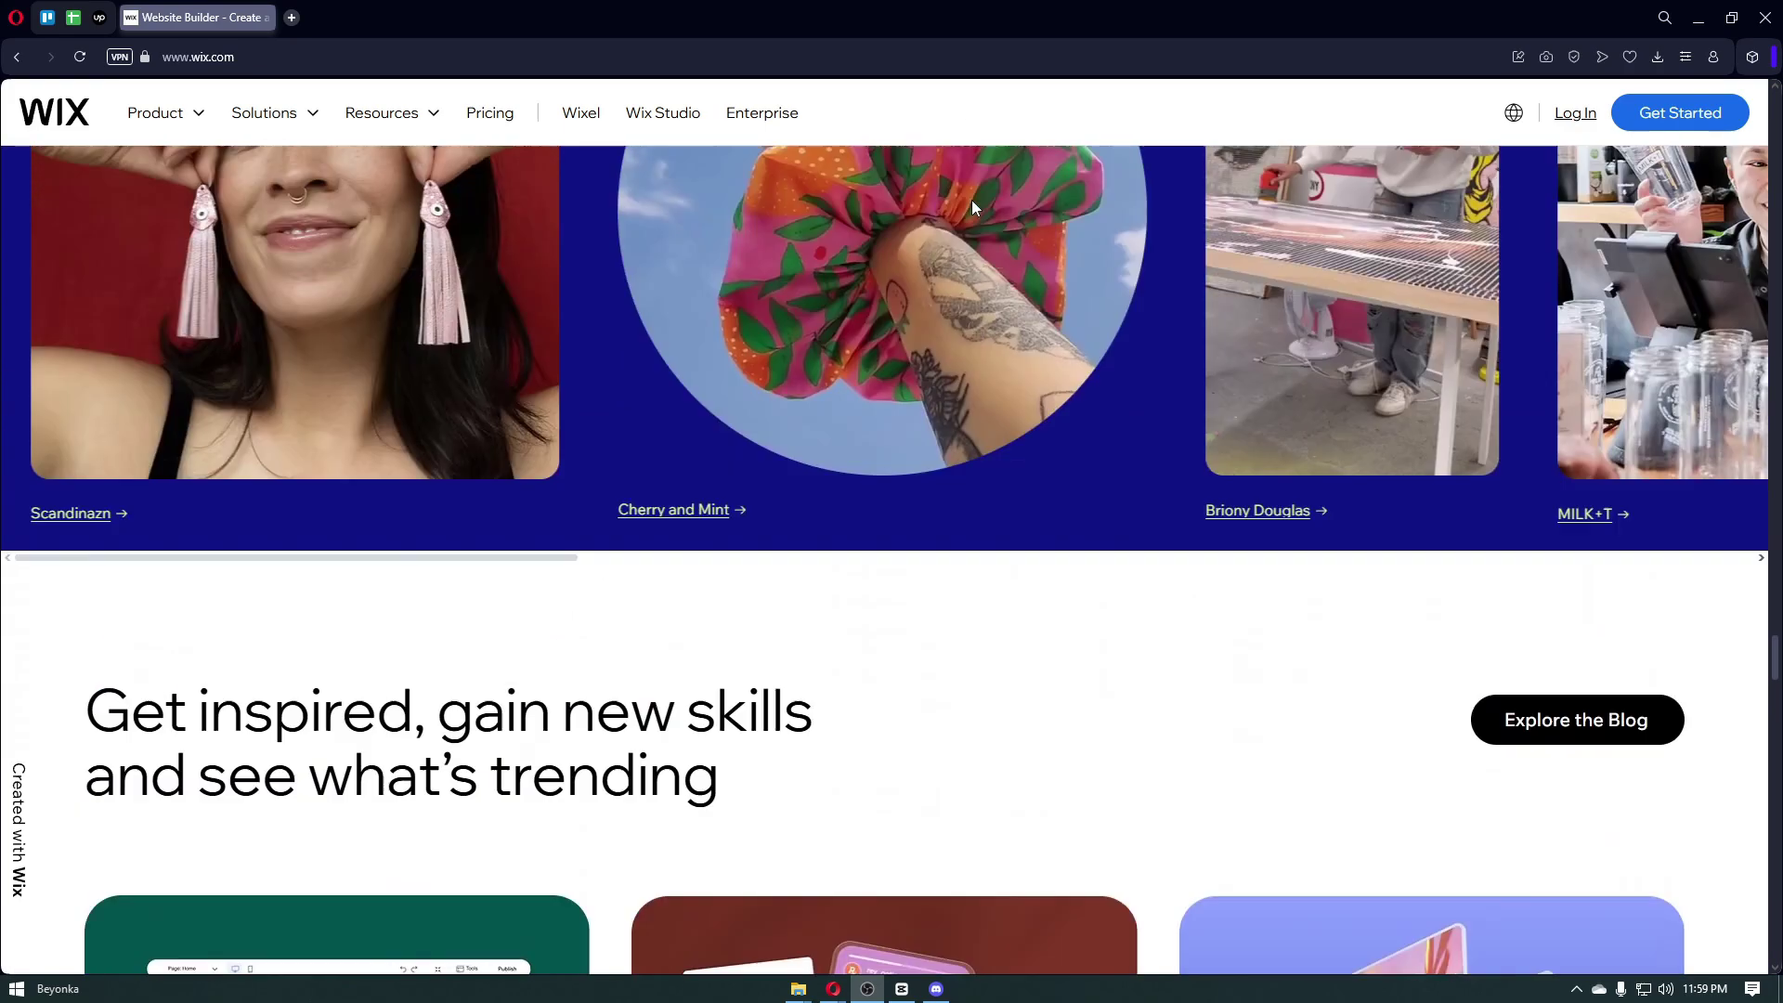
scroll(1079, 330, up, 20)
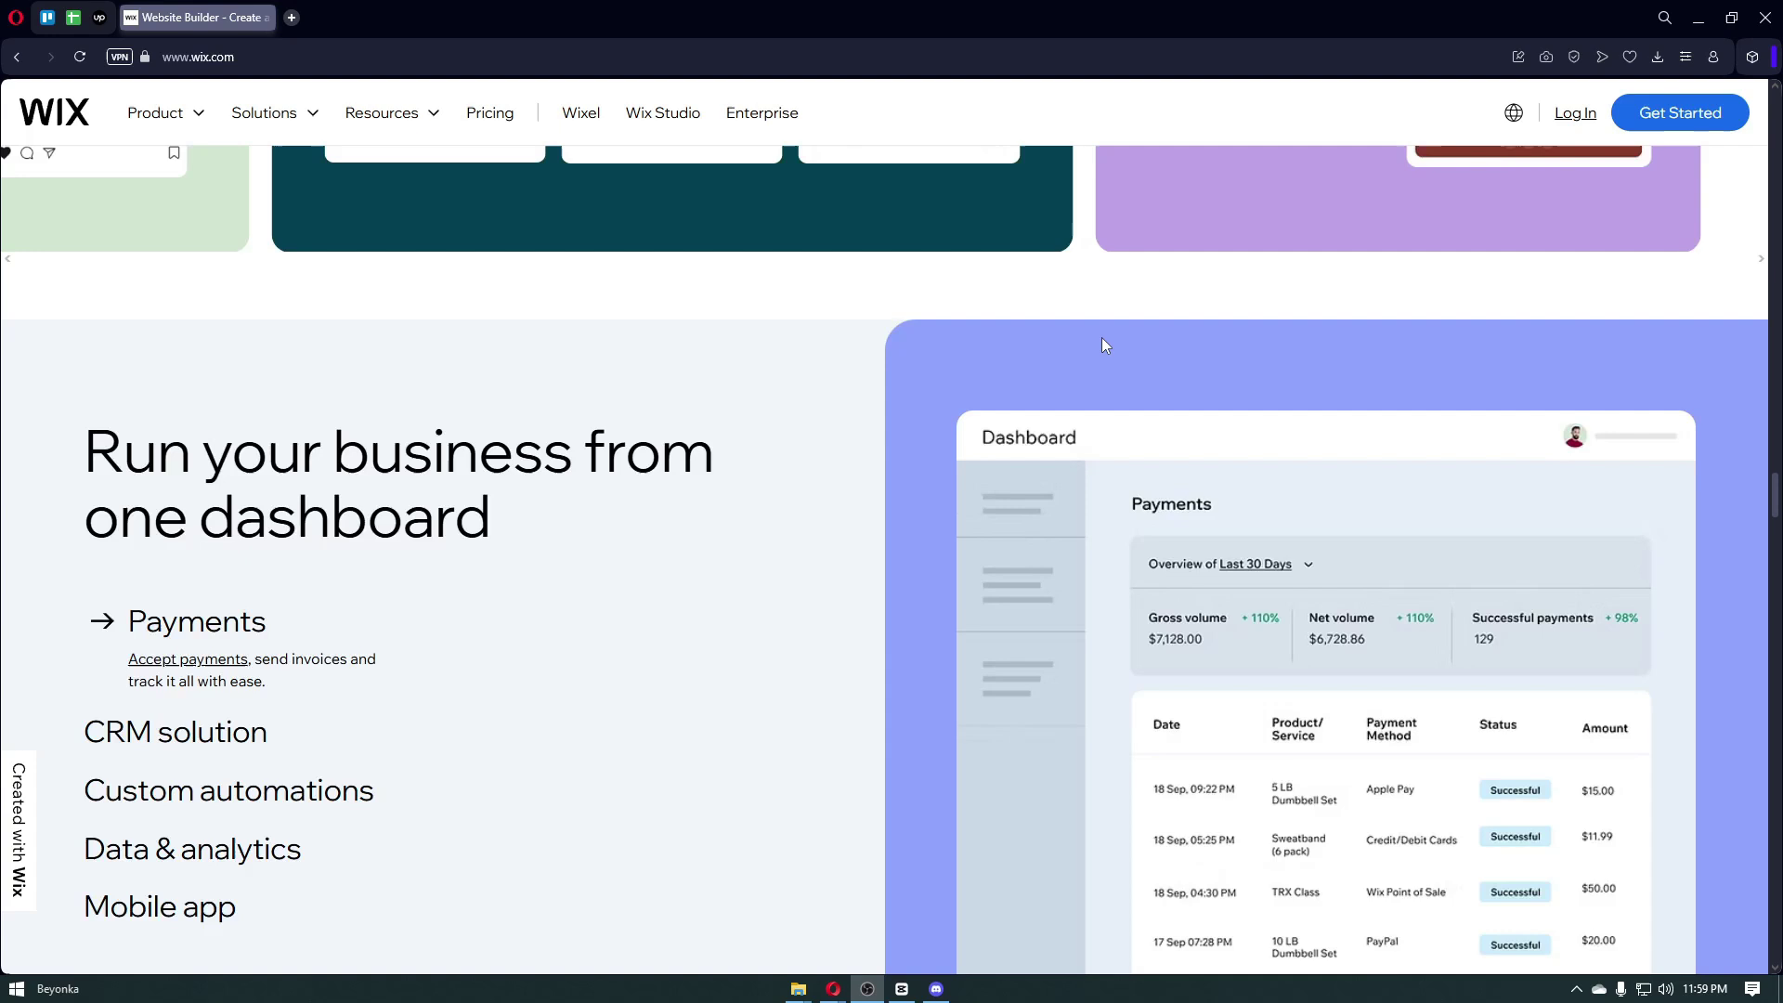
scroll(1105, 346, up, 5)
click(1574, 112)
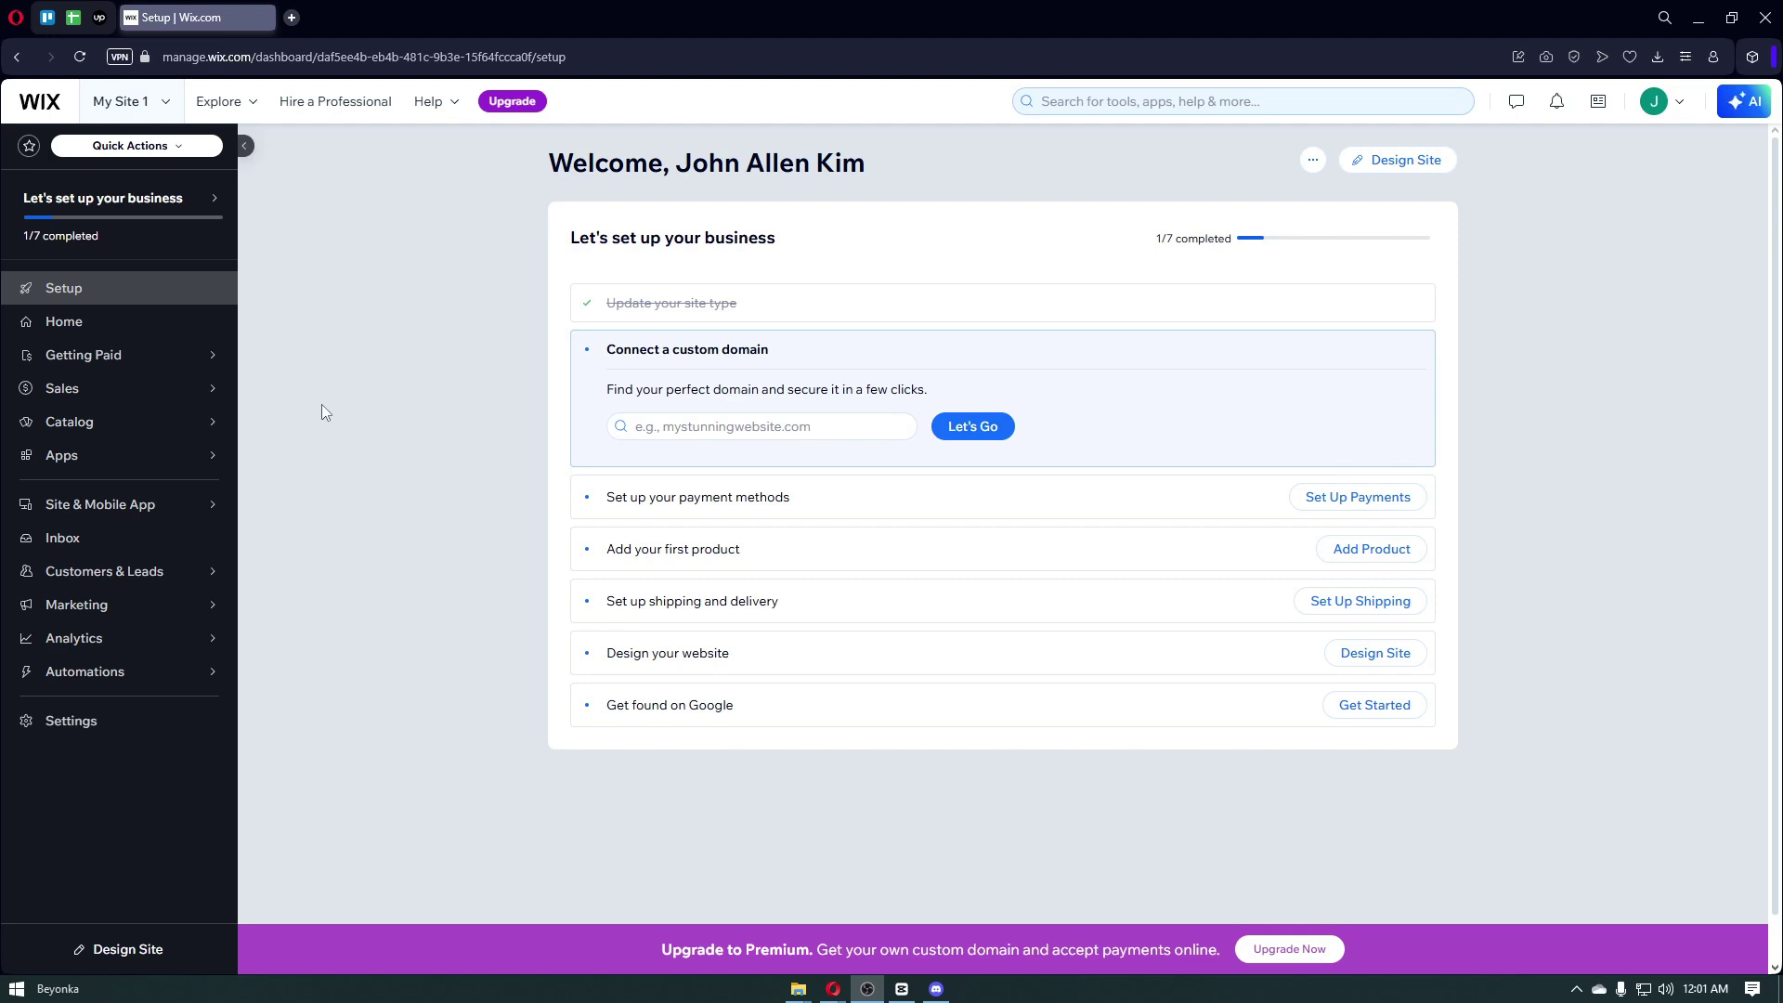
Open the website page under Site & Mobile App and start generating a site design with AI.
mouse_move(98, 459)
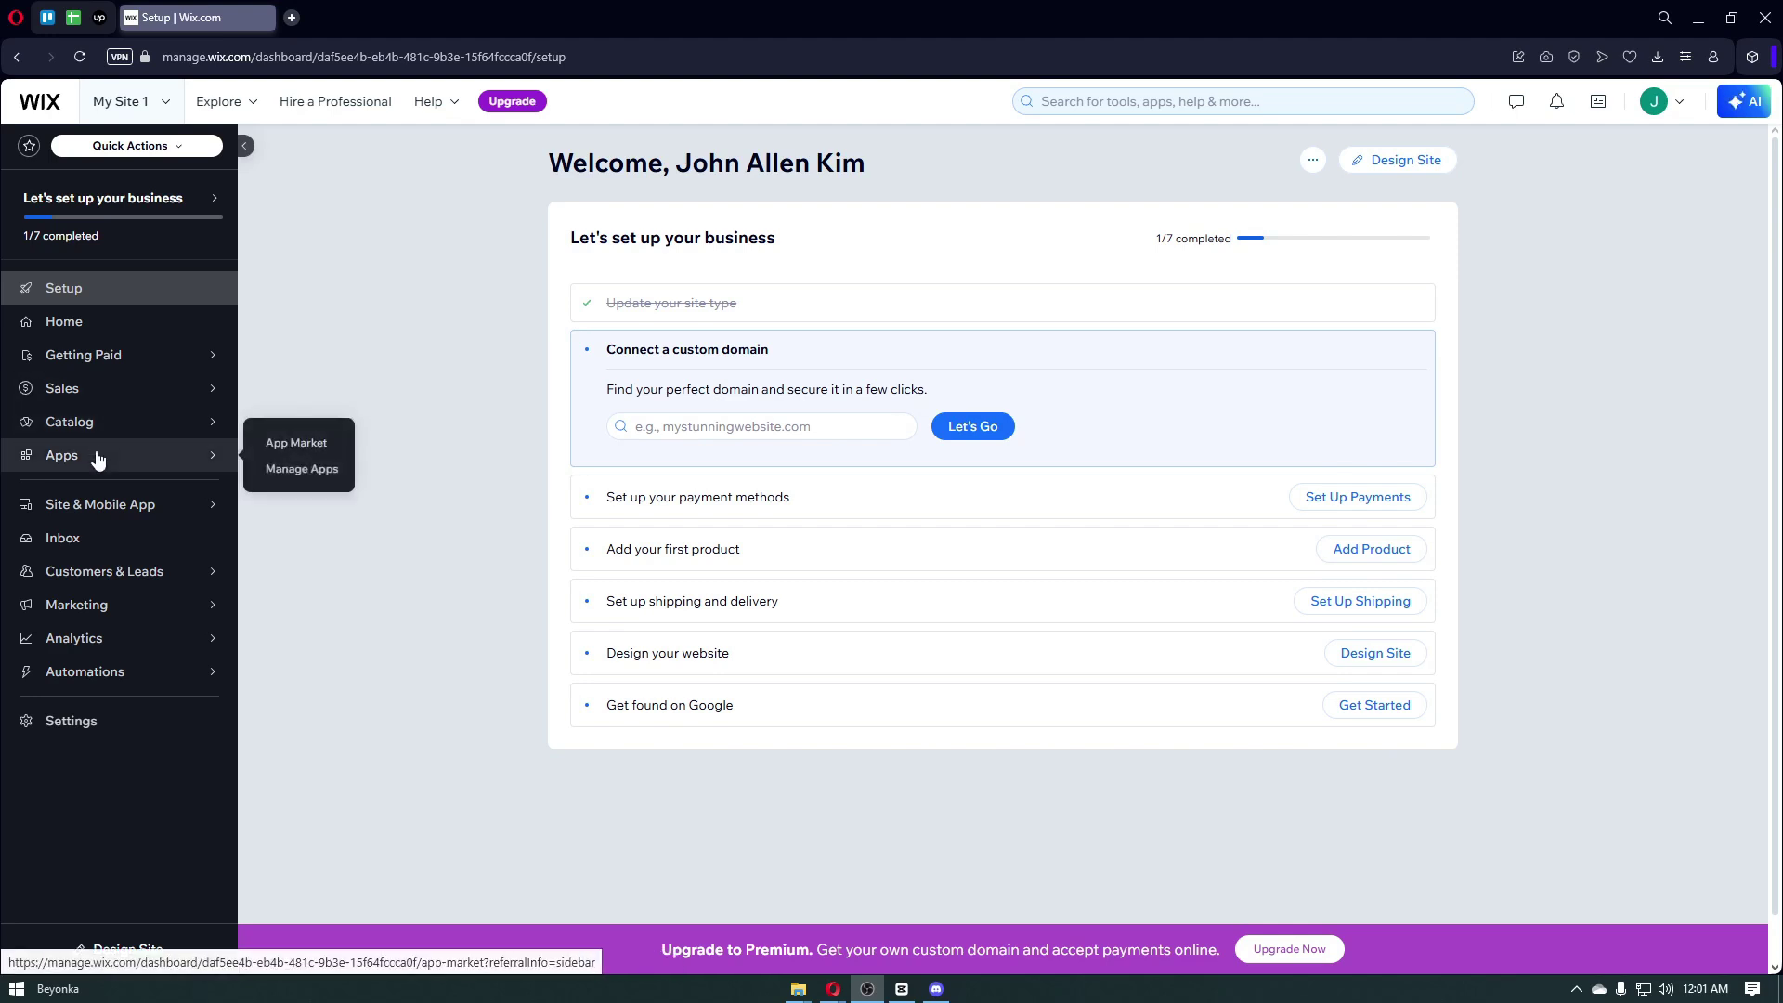
mouse_move(168, 503)
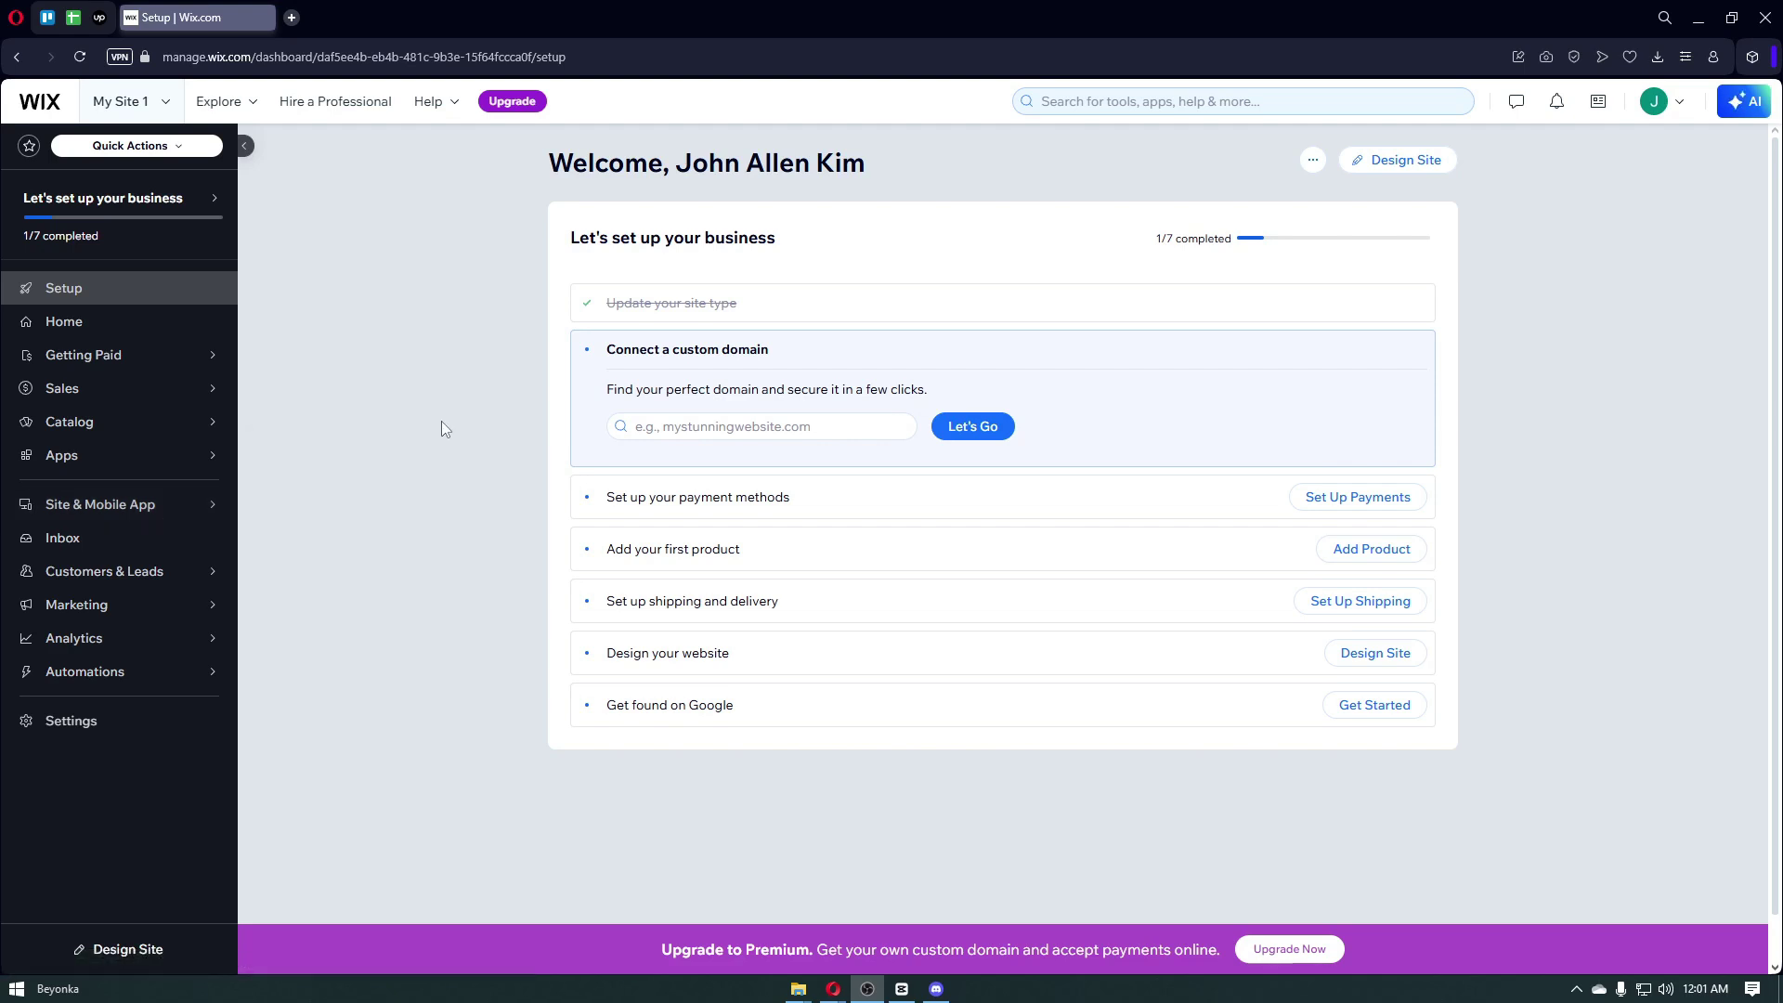
click(175, 516)
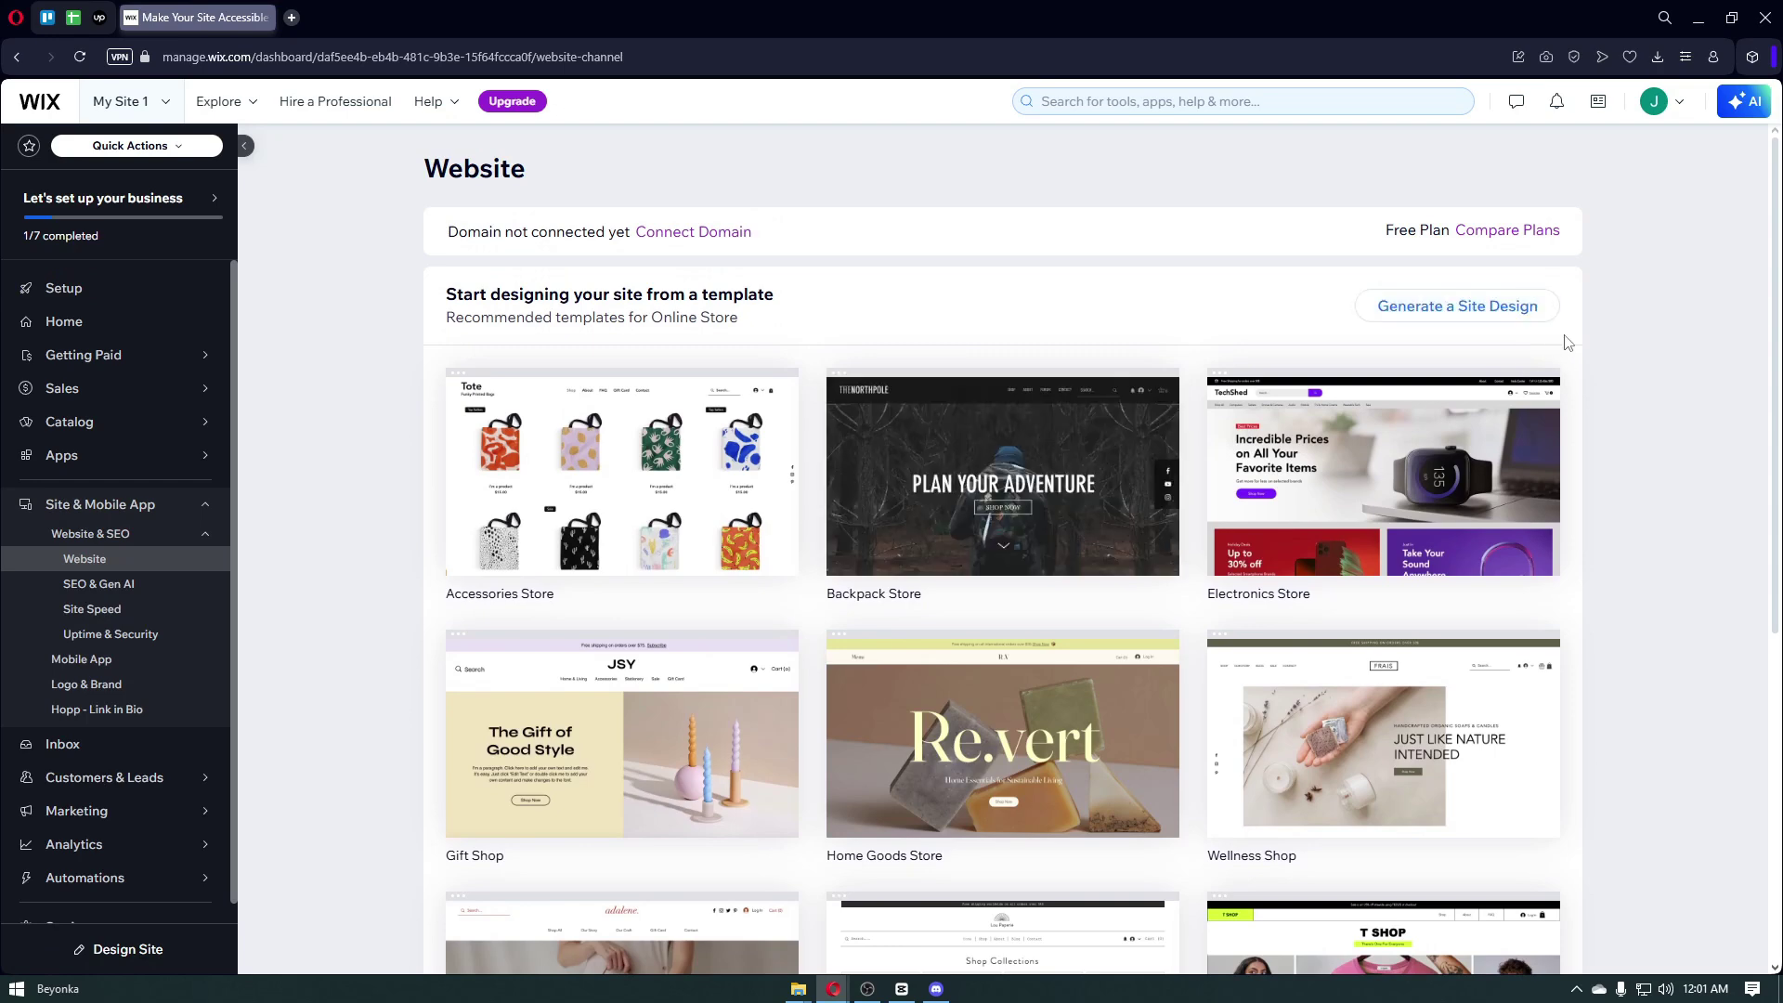
click(1486, 312)
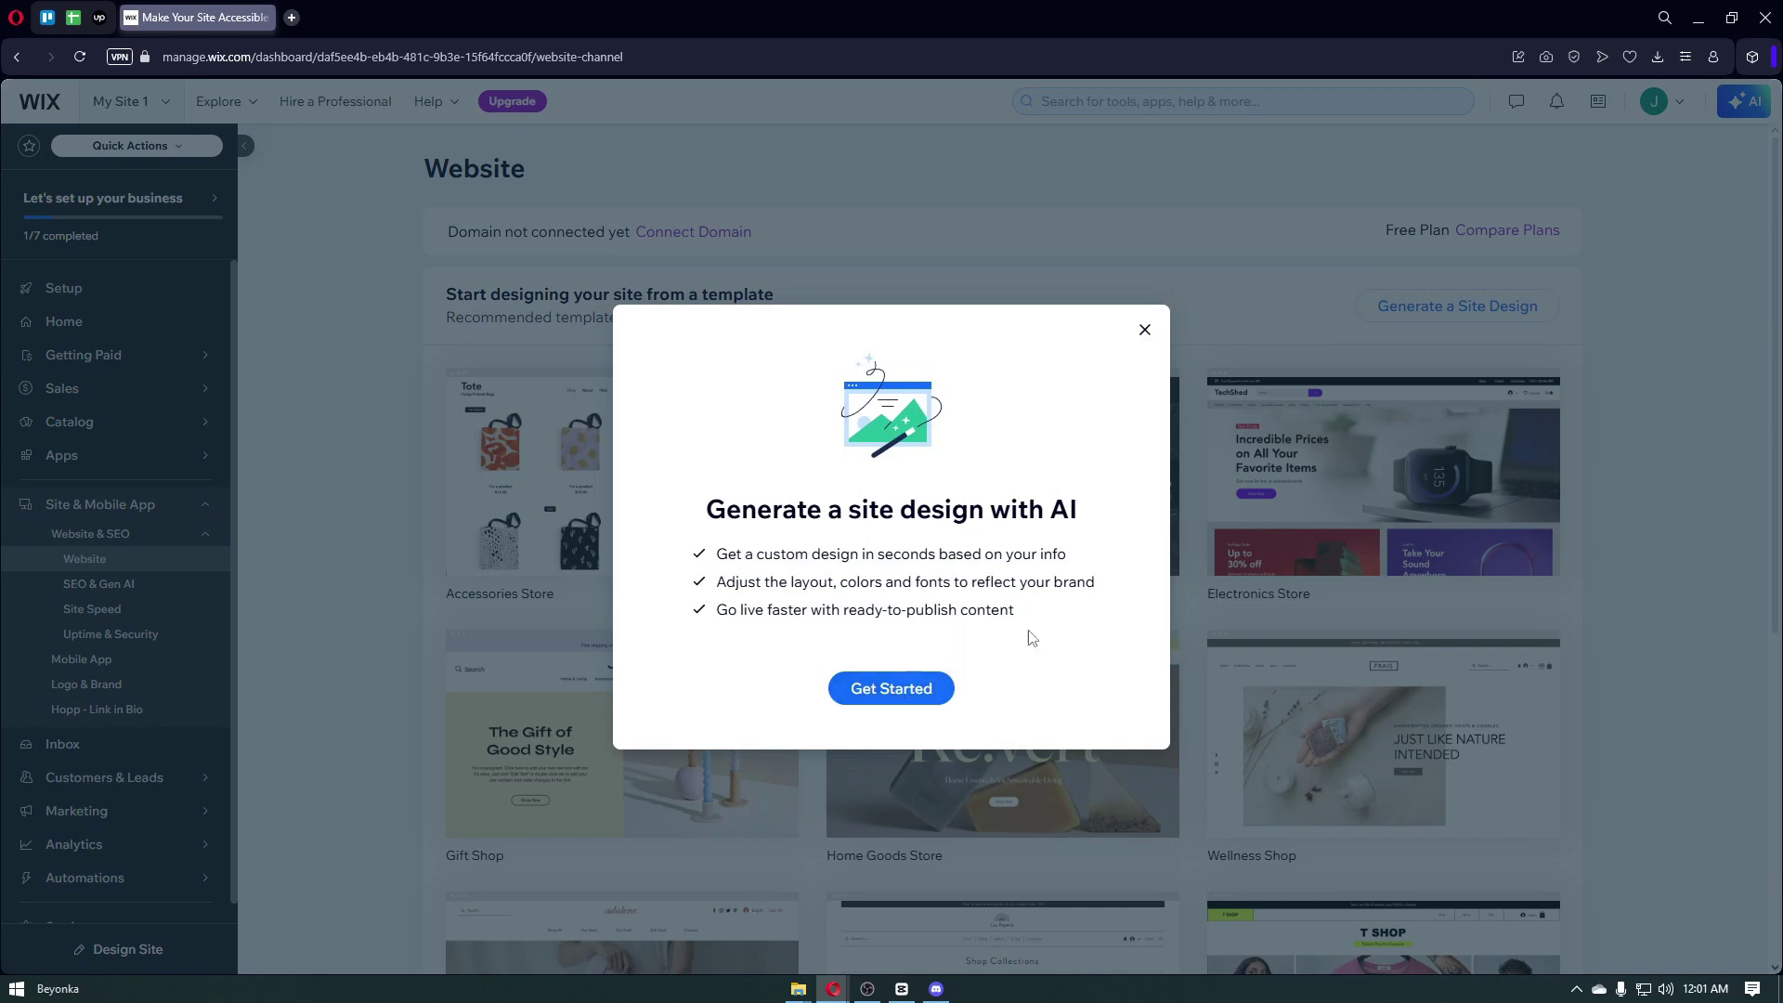
click(852, 689)
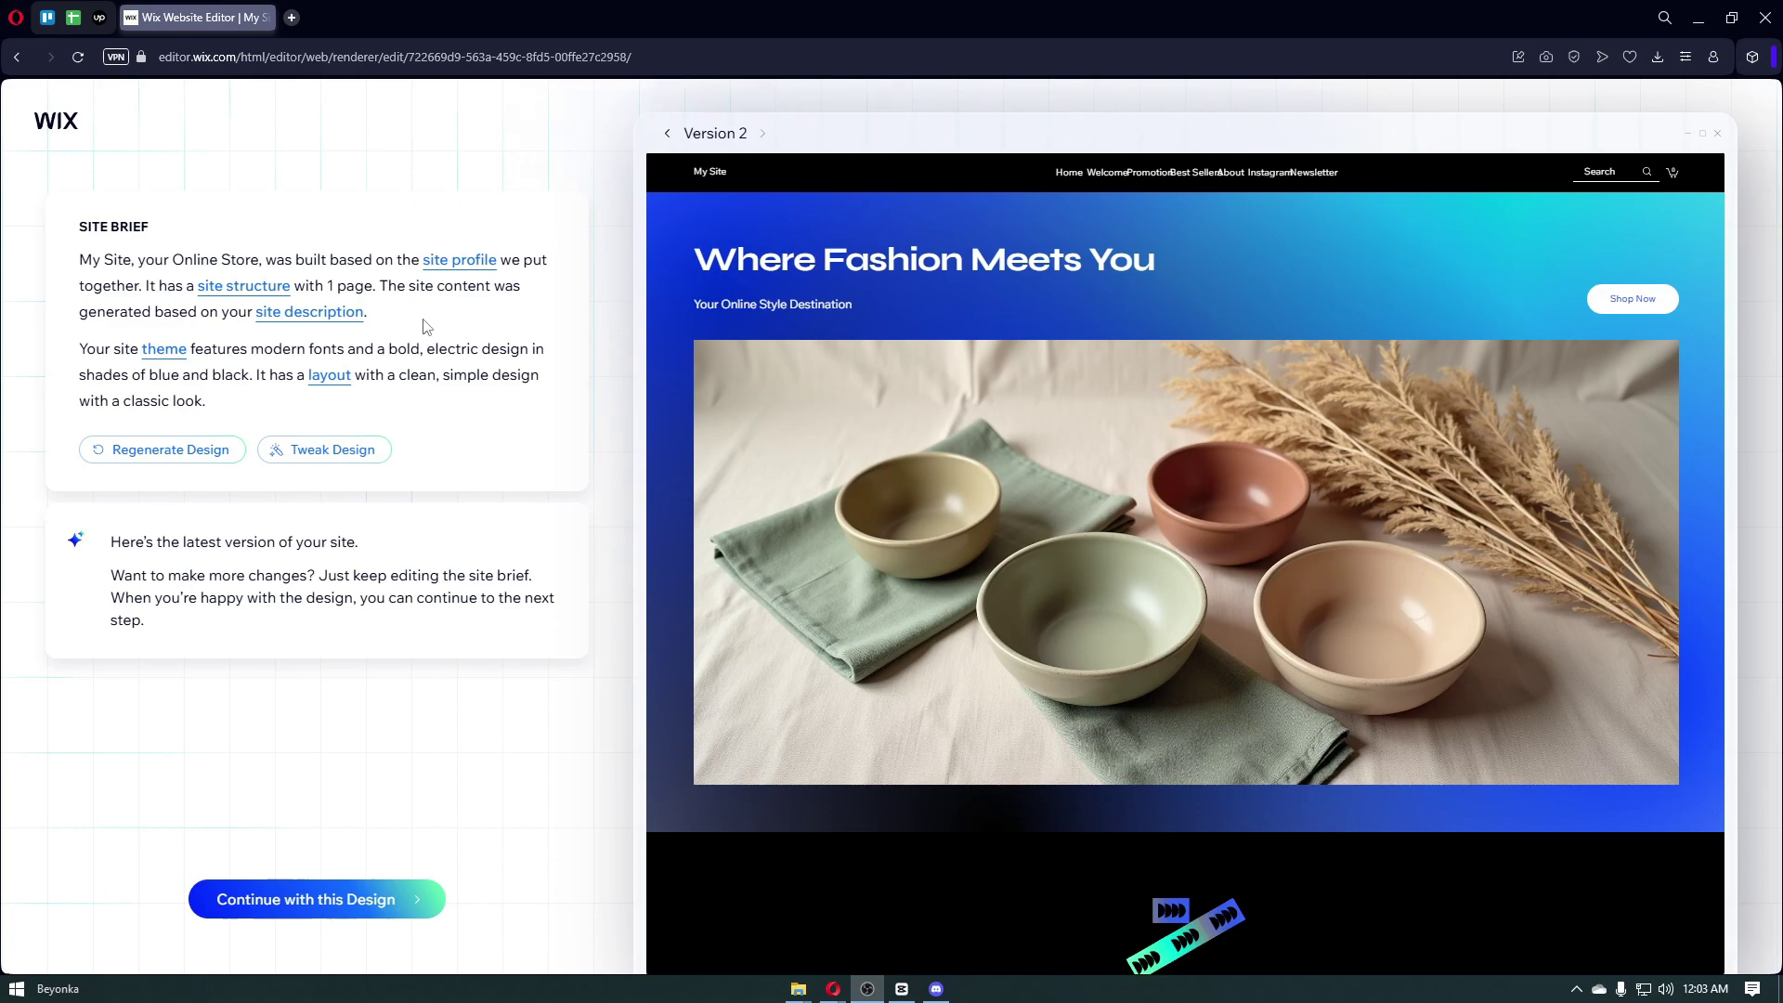
Preview the generated store design and check the basic info in the site profile, closing it without applying changes.
scroll(1122, 590, down, 15)
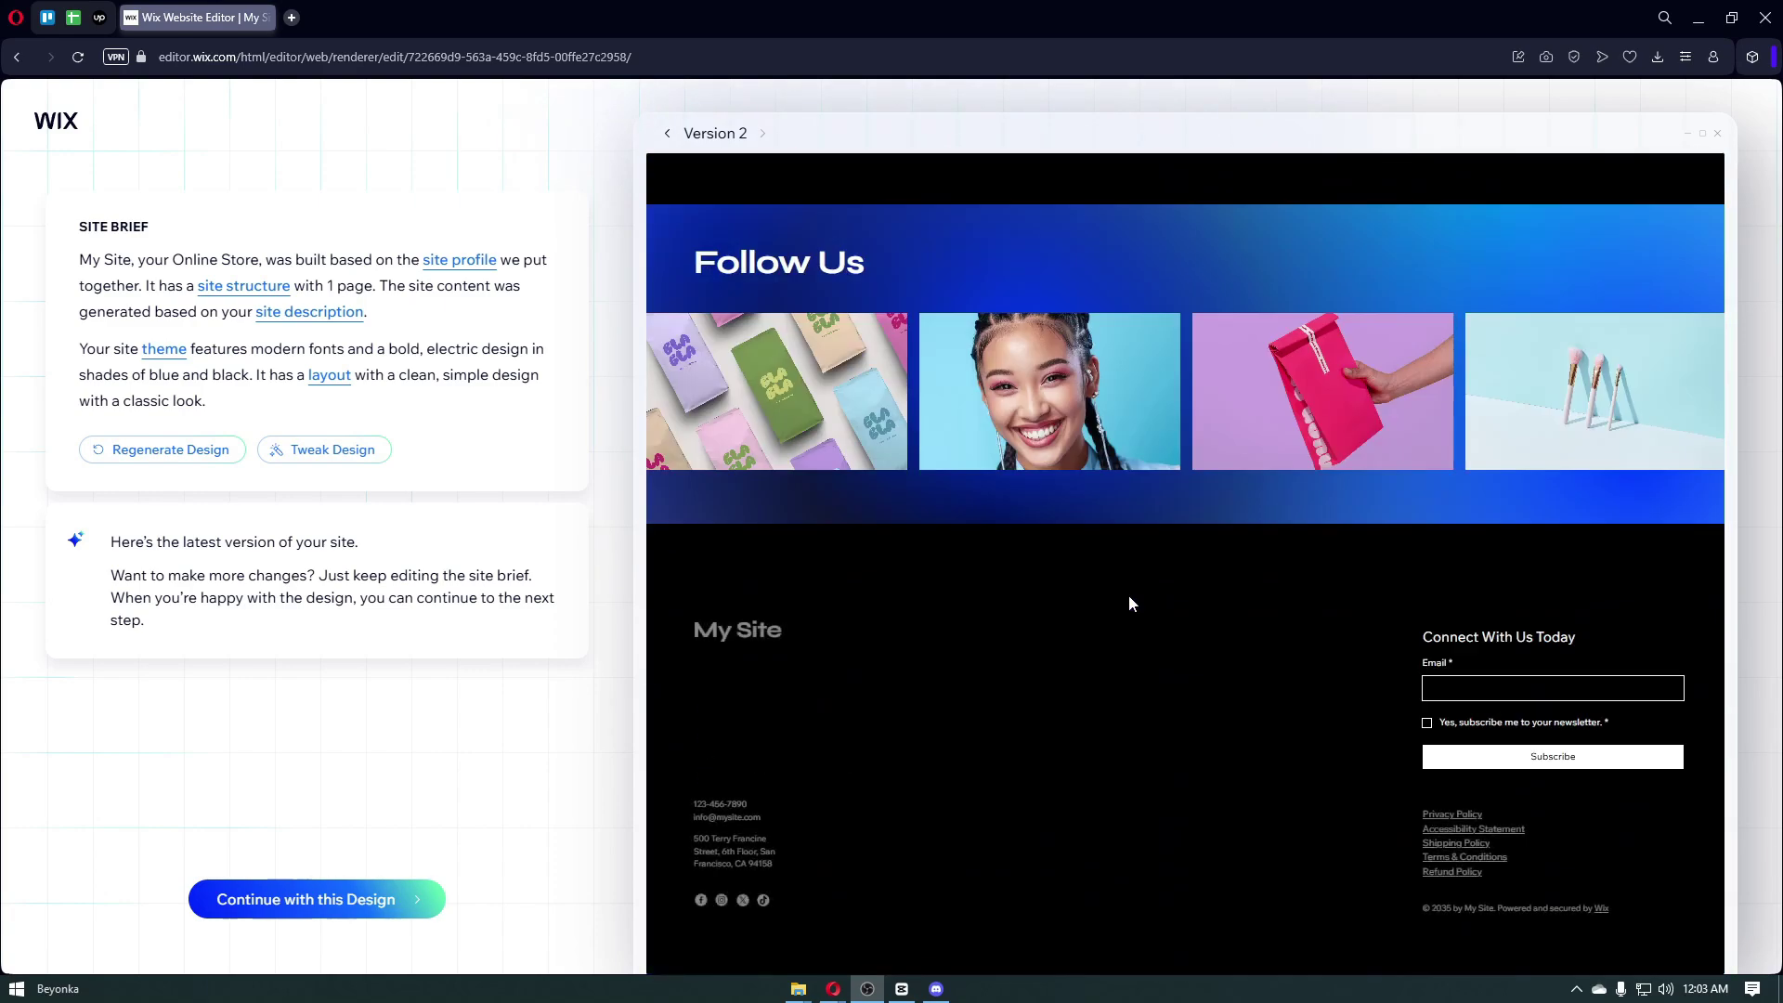
scroll(1123, 595, up, 10)
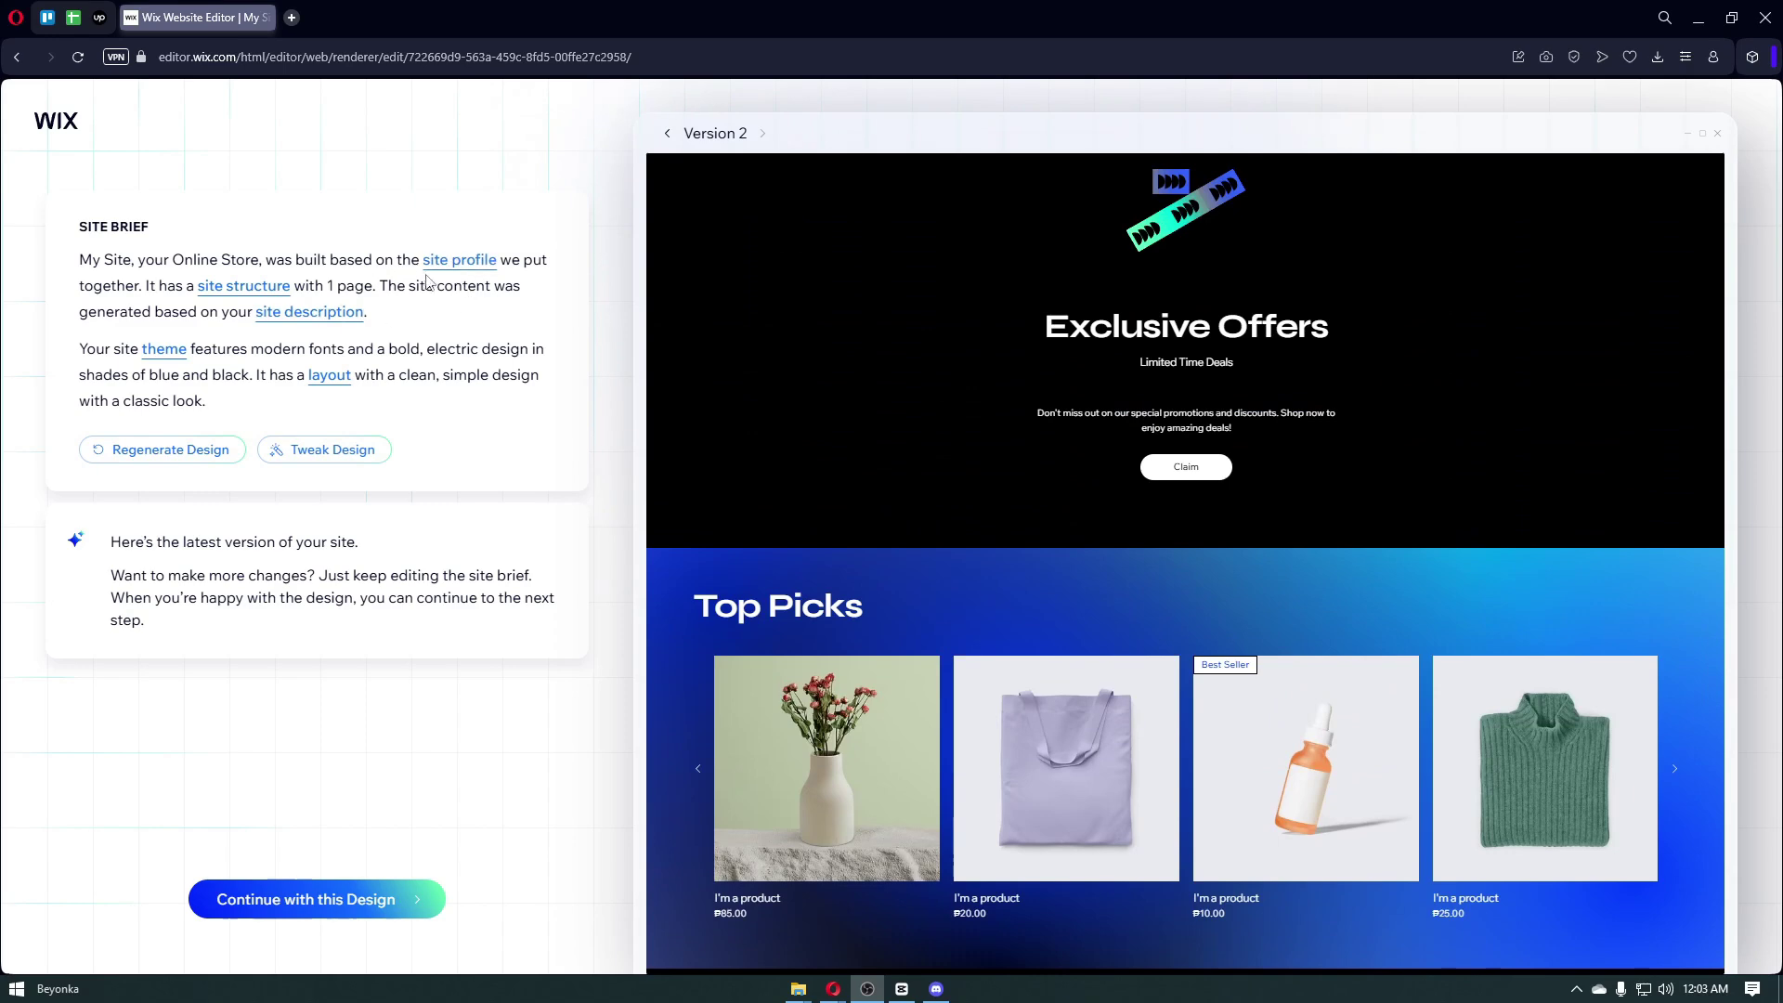
click(459, 260)
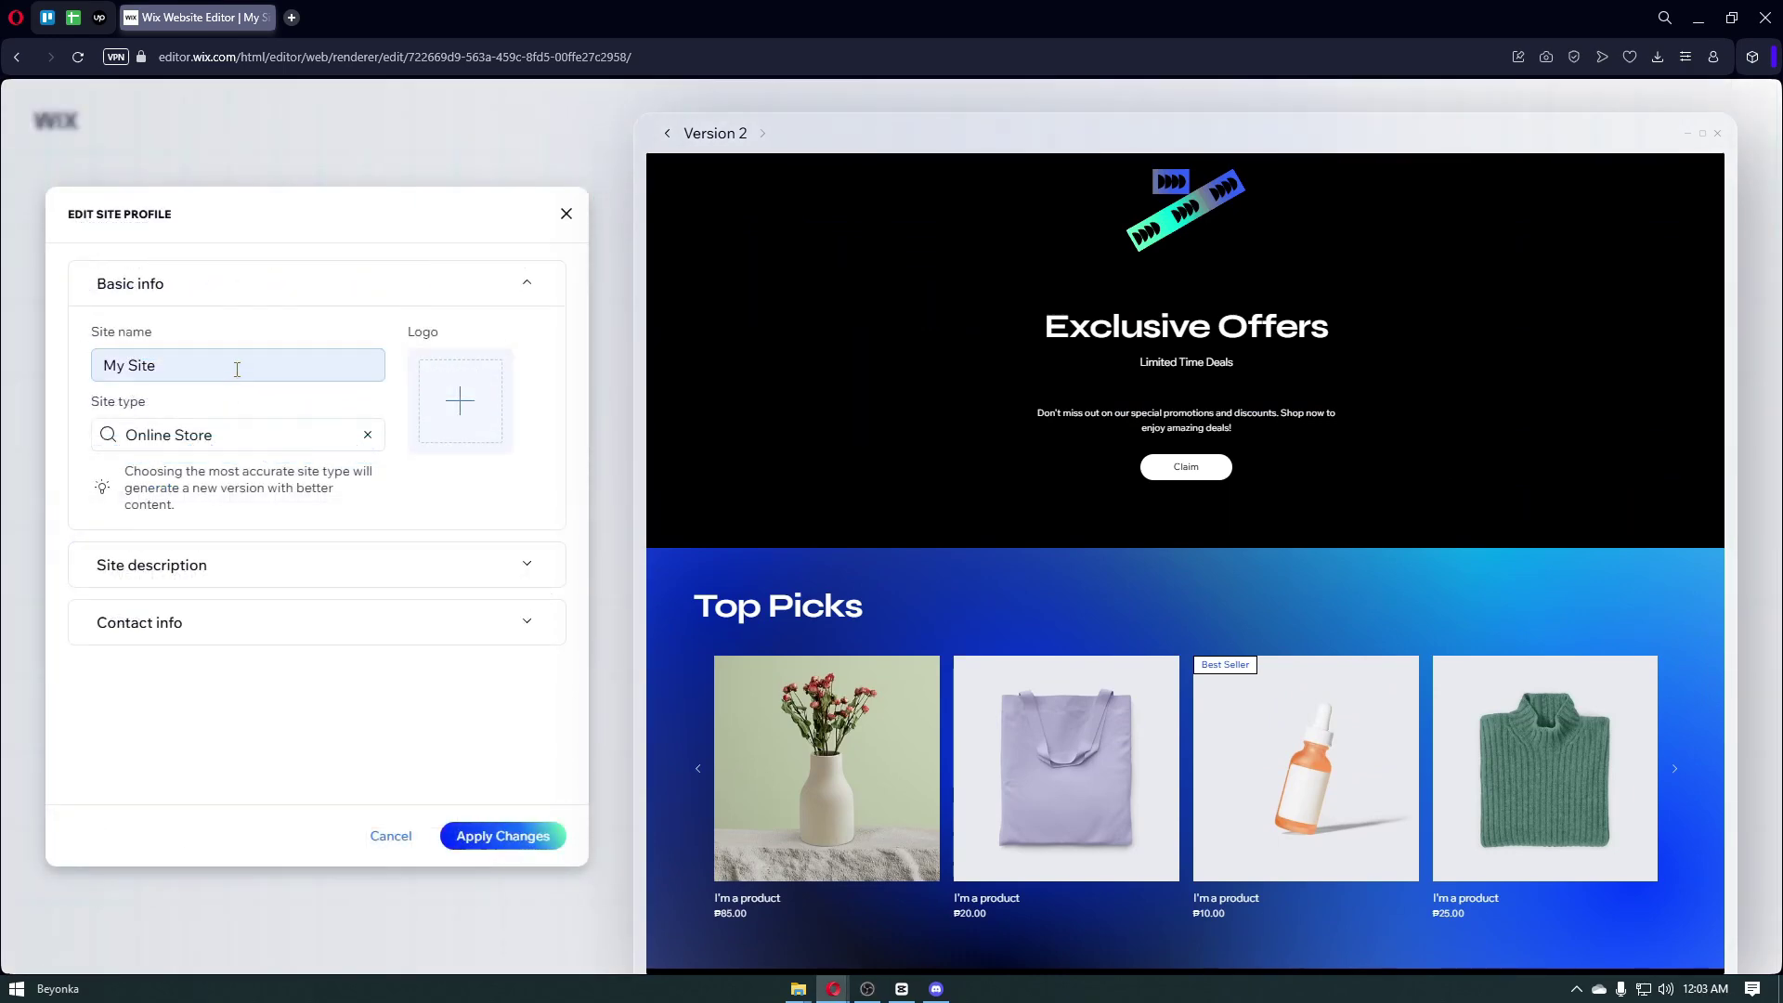
click(265, 372)
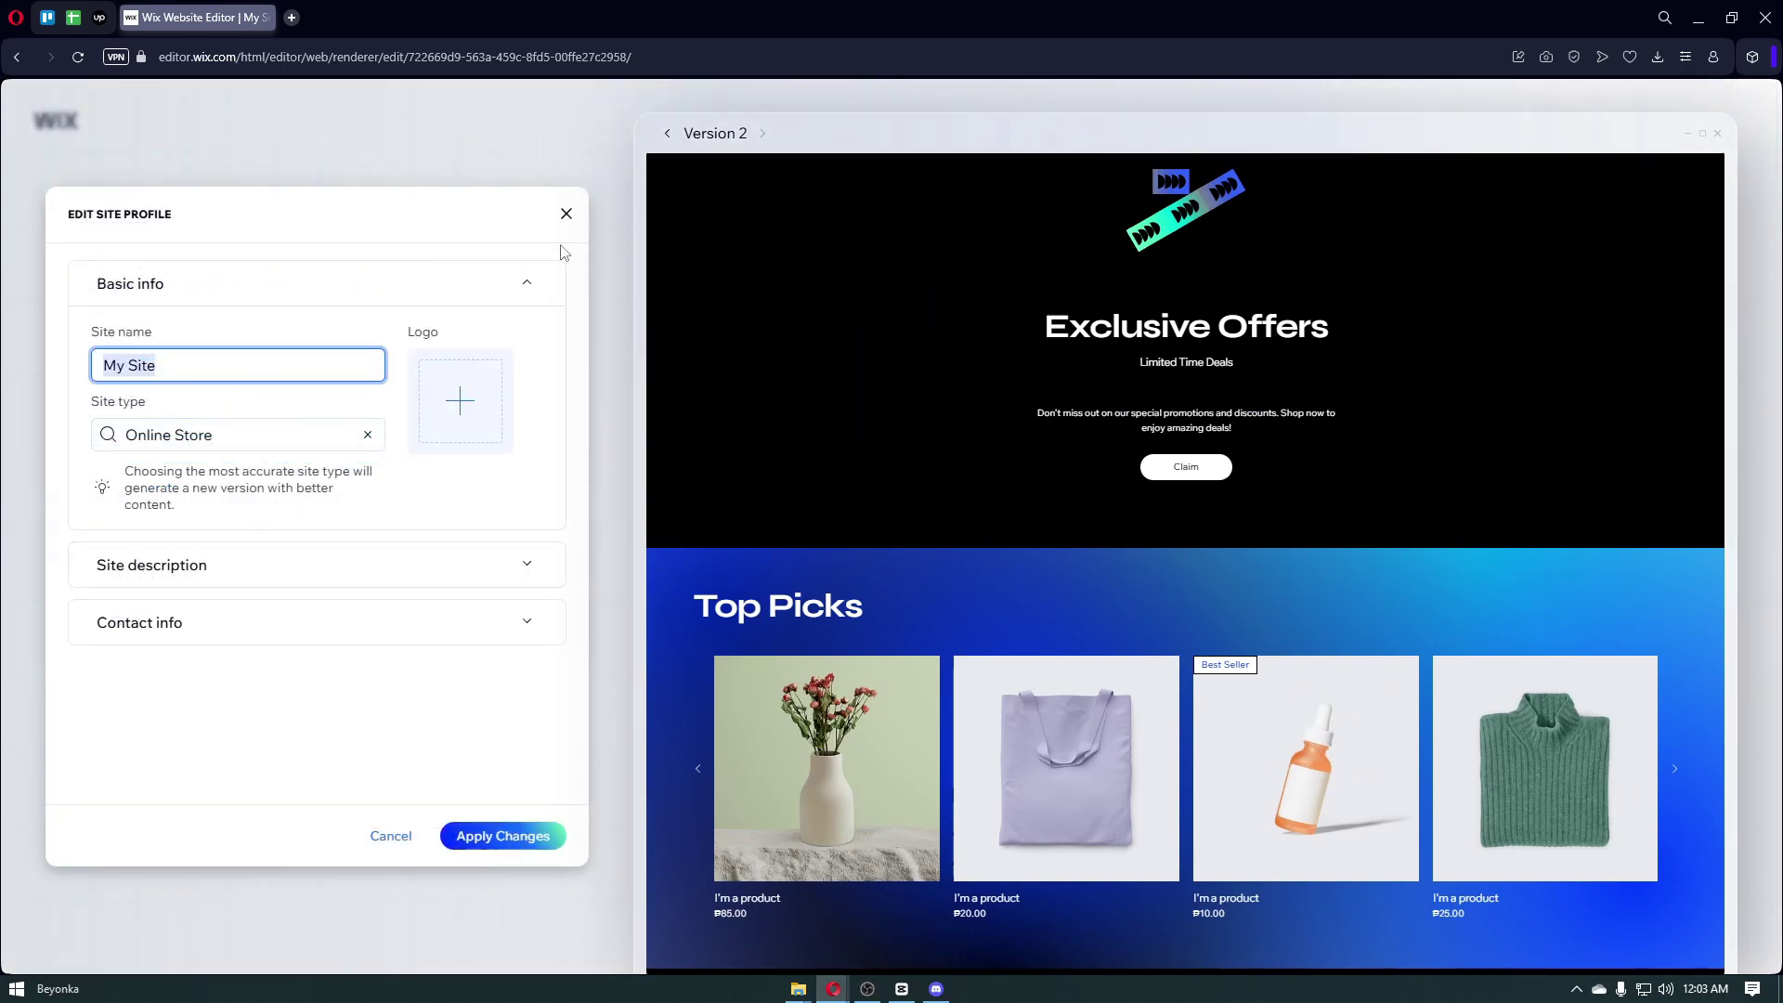
click(565, 214)
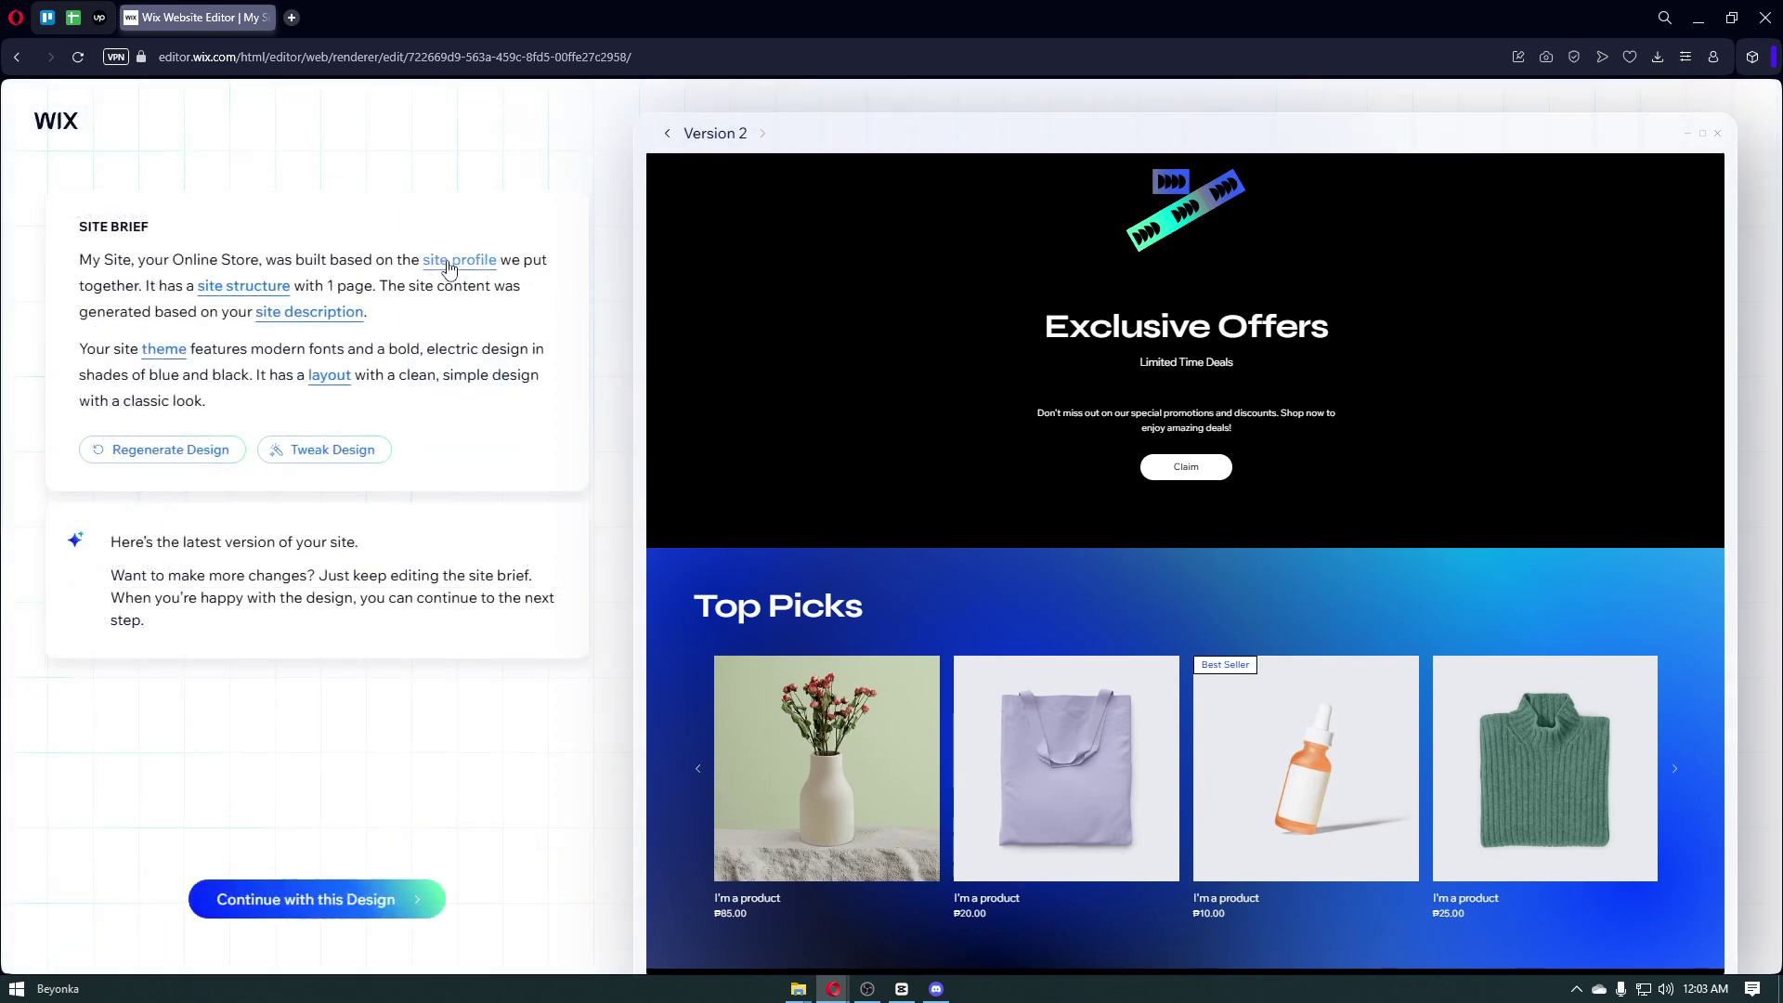
Examine the sections and extra pages offered in the site structure, such as FAQ, and close it without applying changes.
click(264, 288)
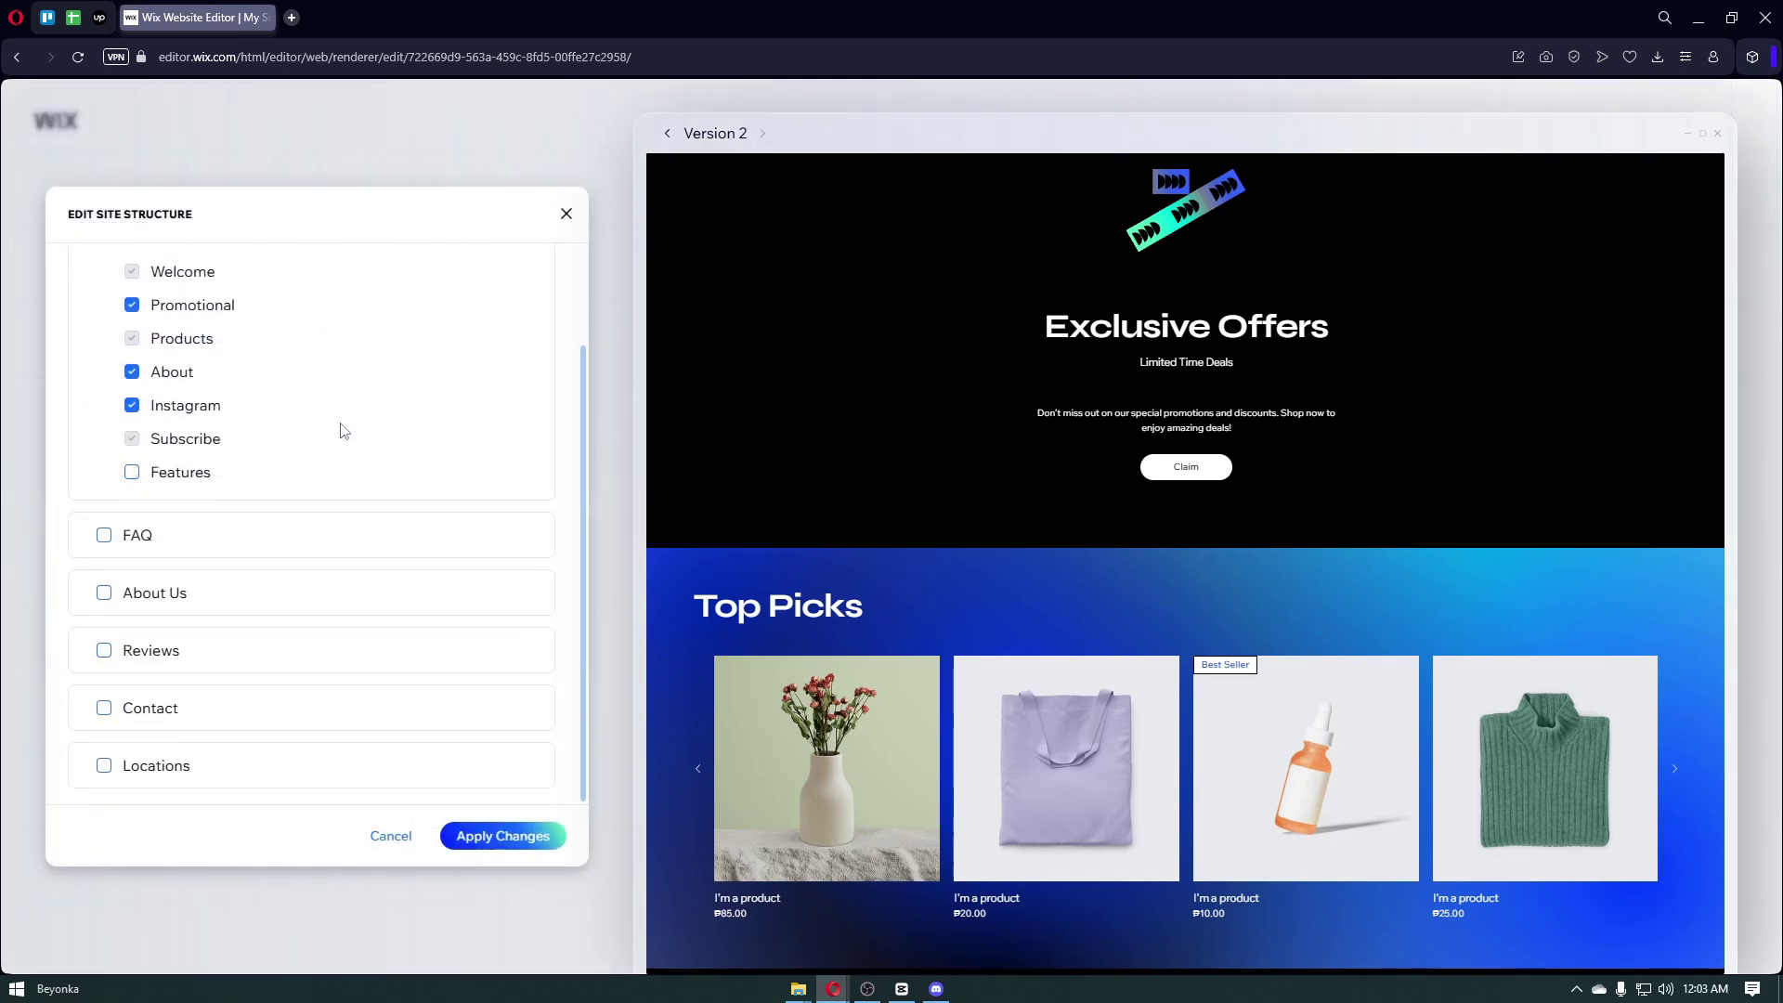
scroll(344, 430, up, 2)
scroll(170, 366, down, 2)
click(105, 539)
click(567, 215)
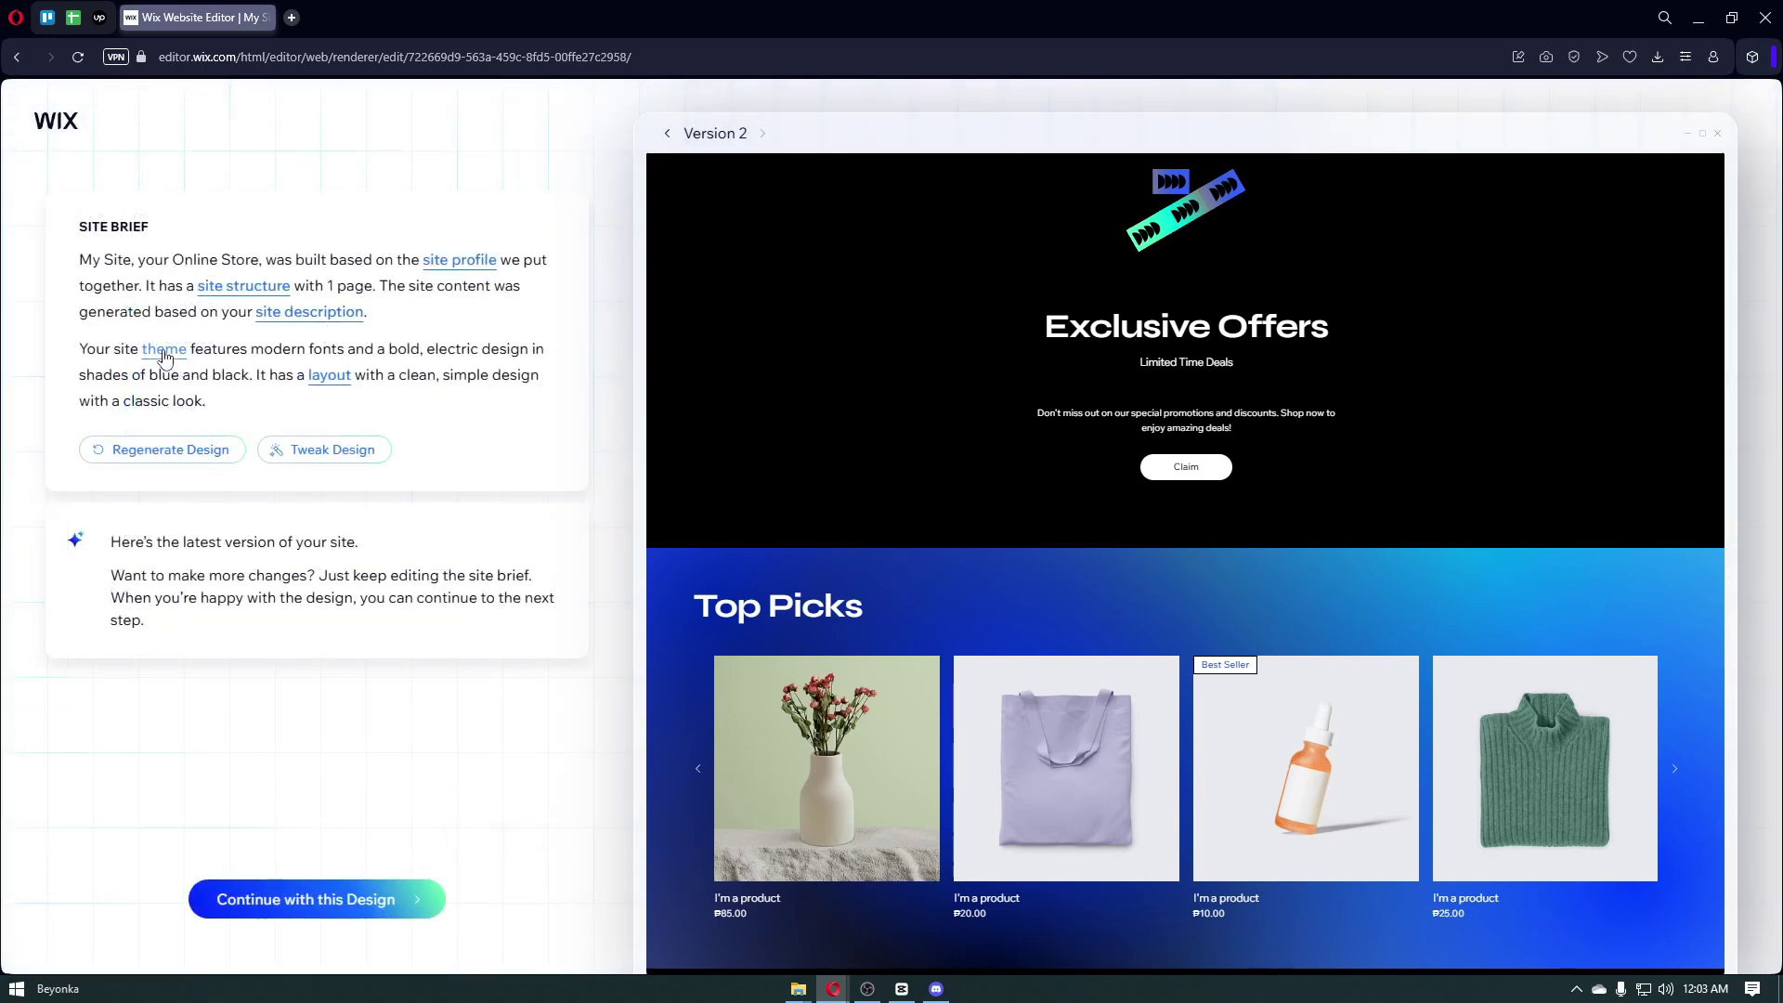
Check the options for changing the site layout against the design preview and close them without changes.
click(348, 384)
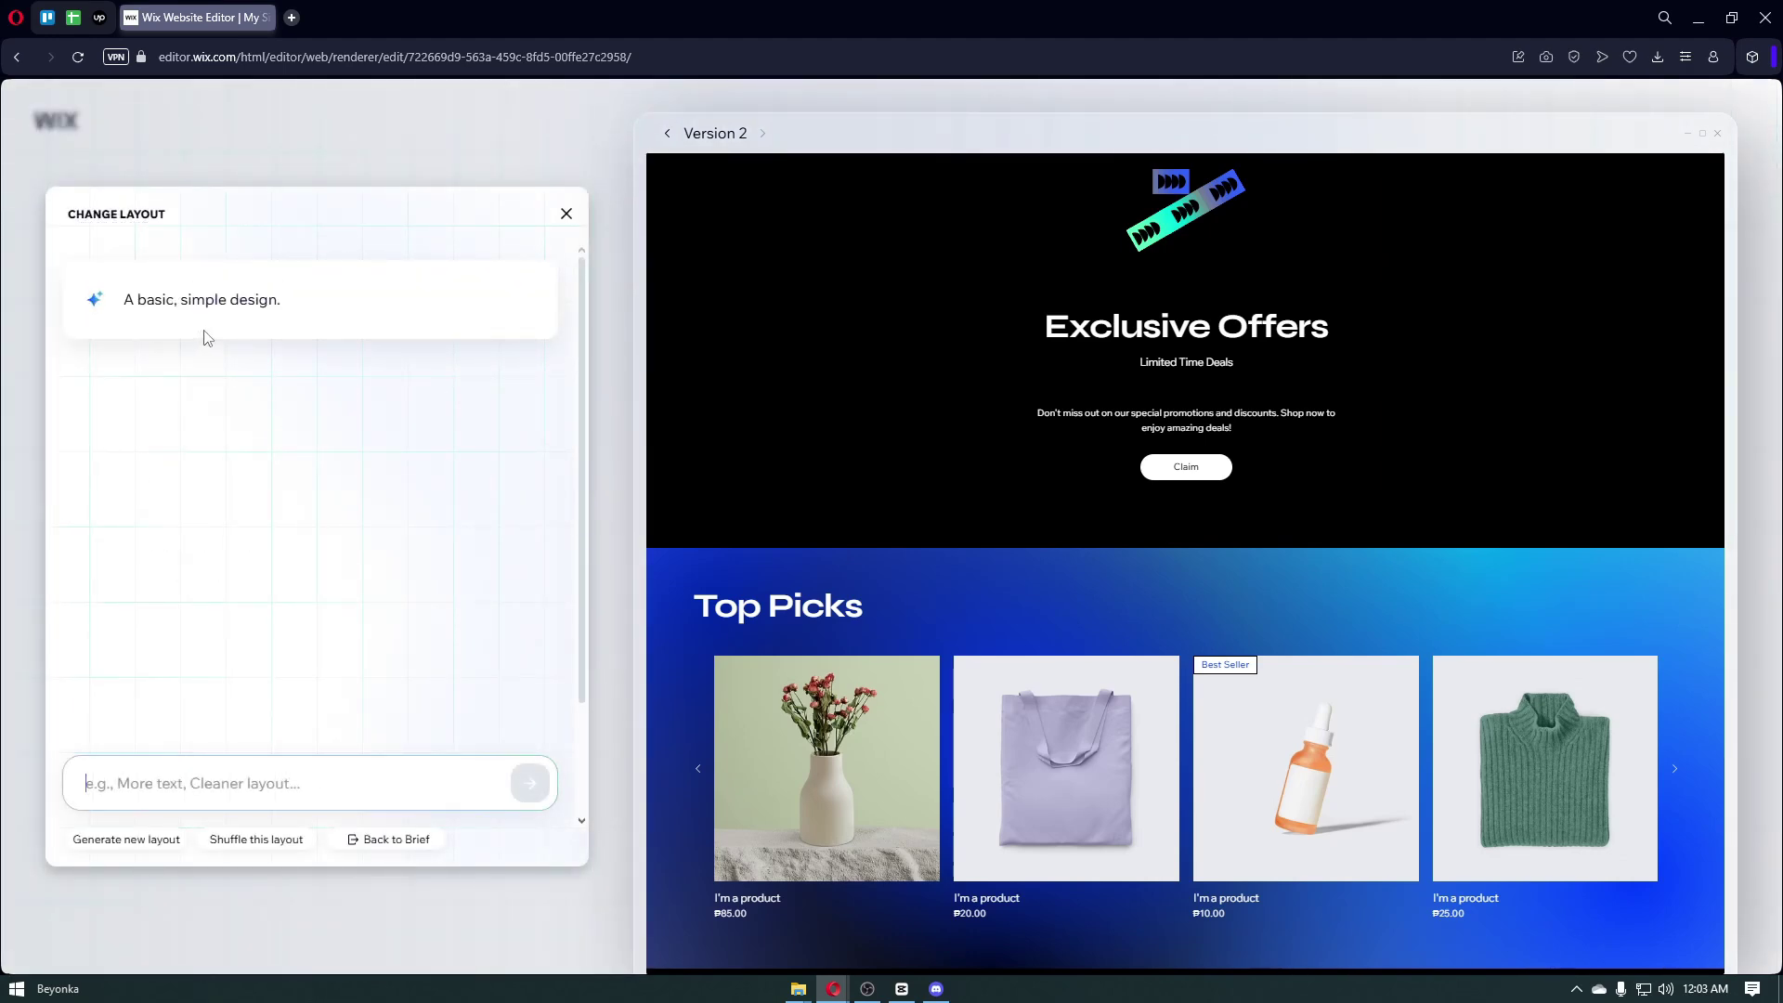
scroll(1135, 674, down, 7)
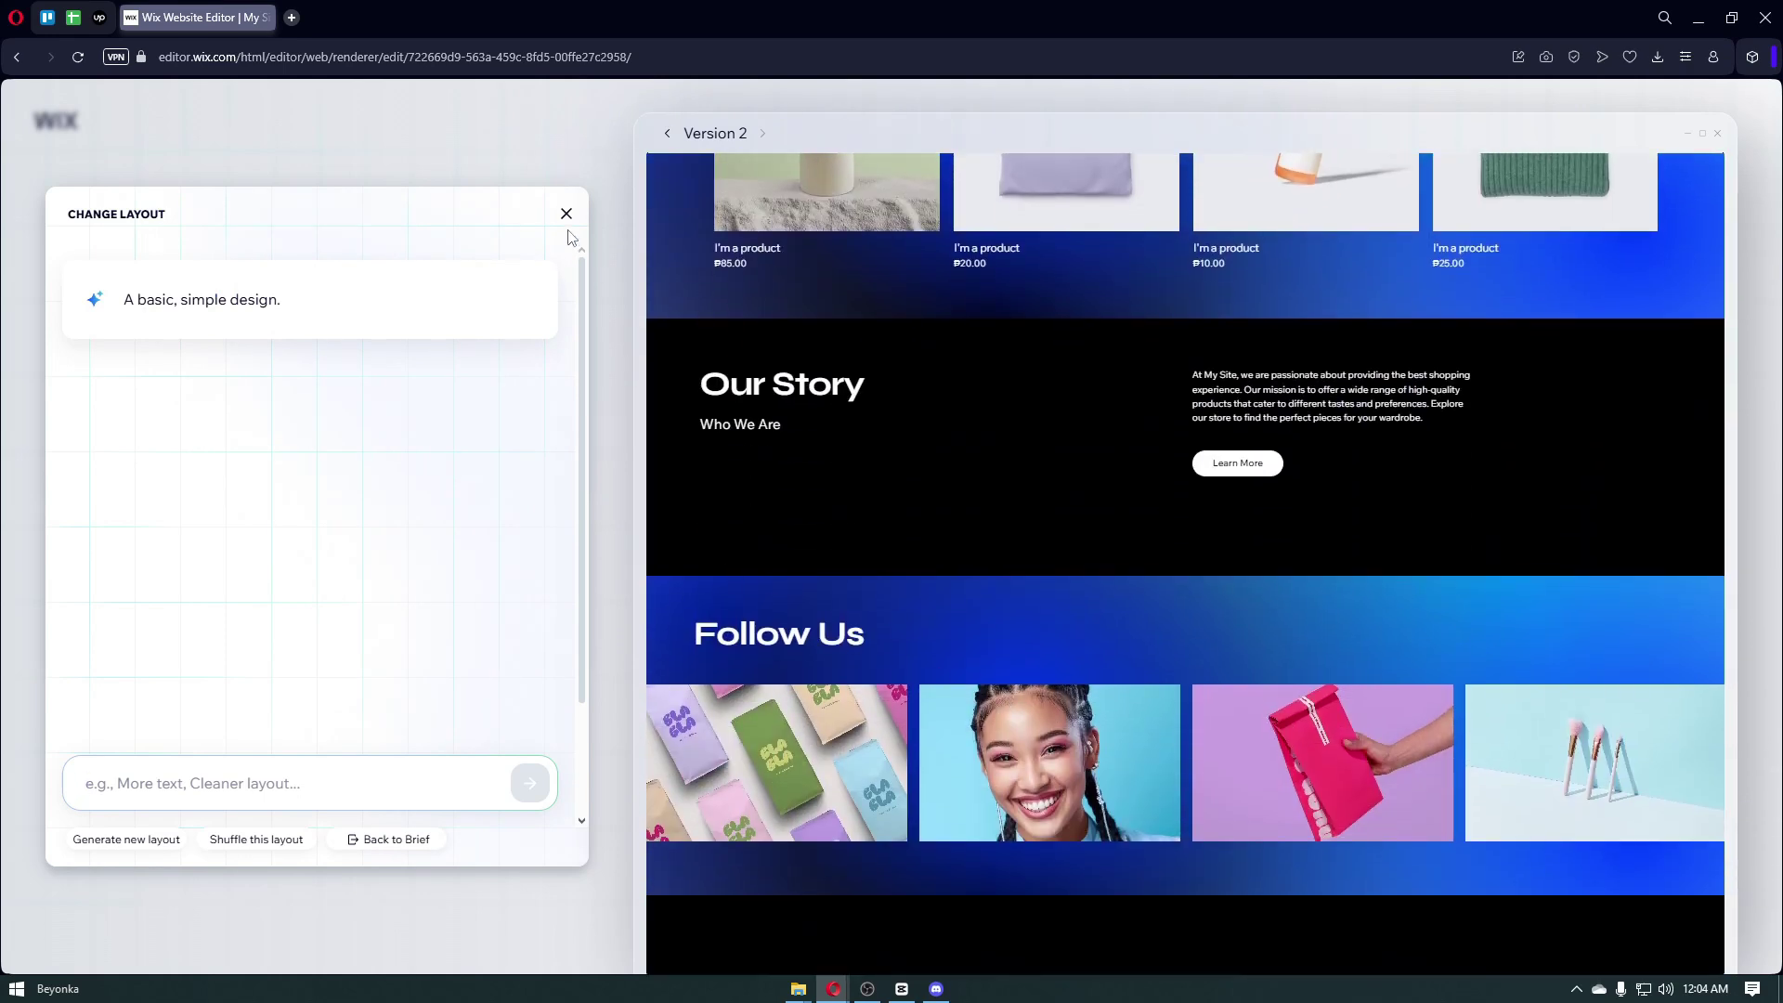
click(564, 219)
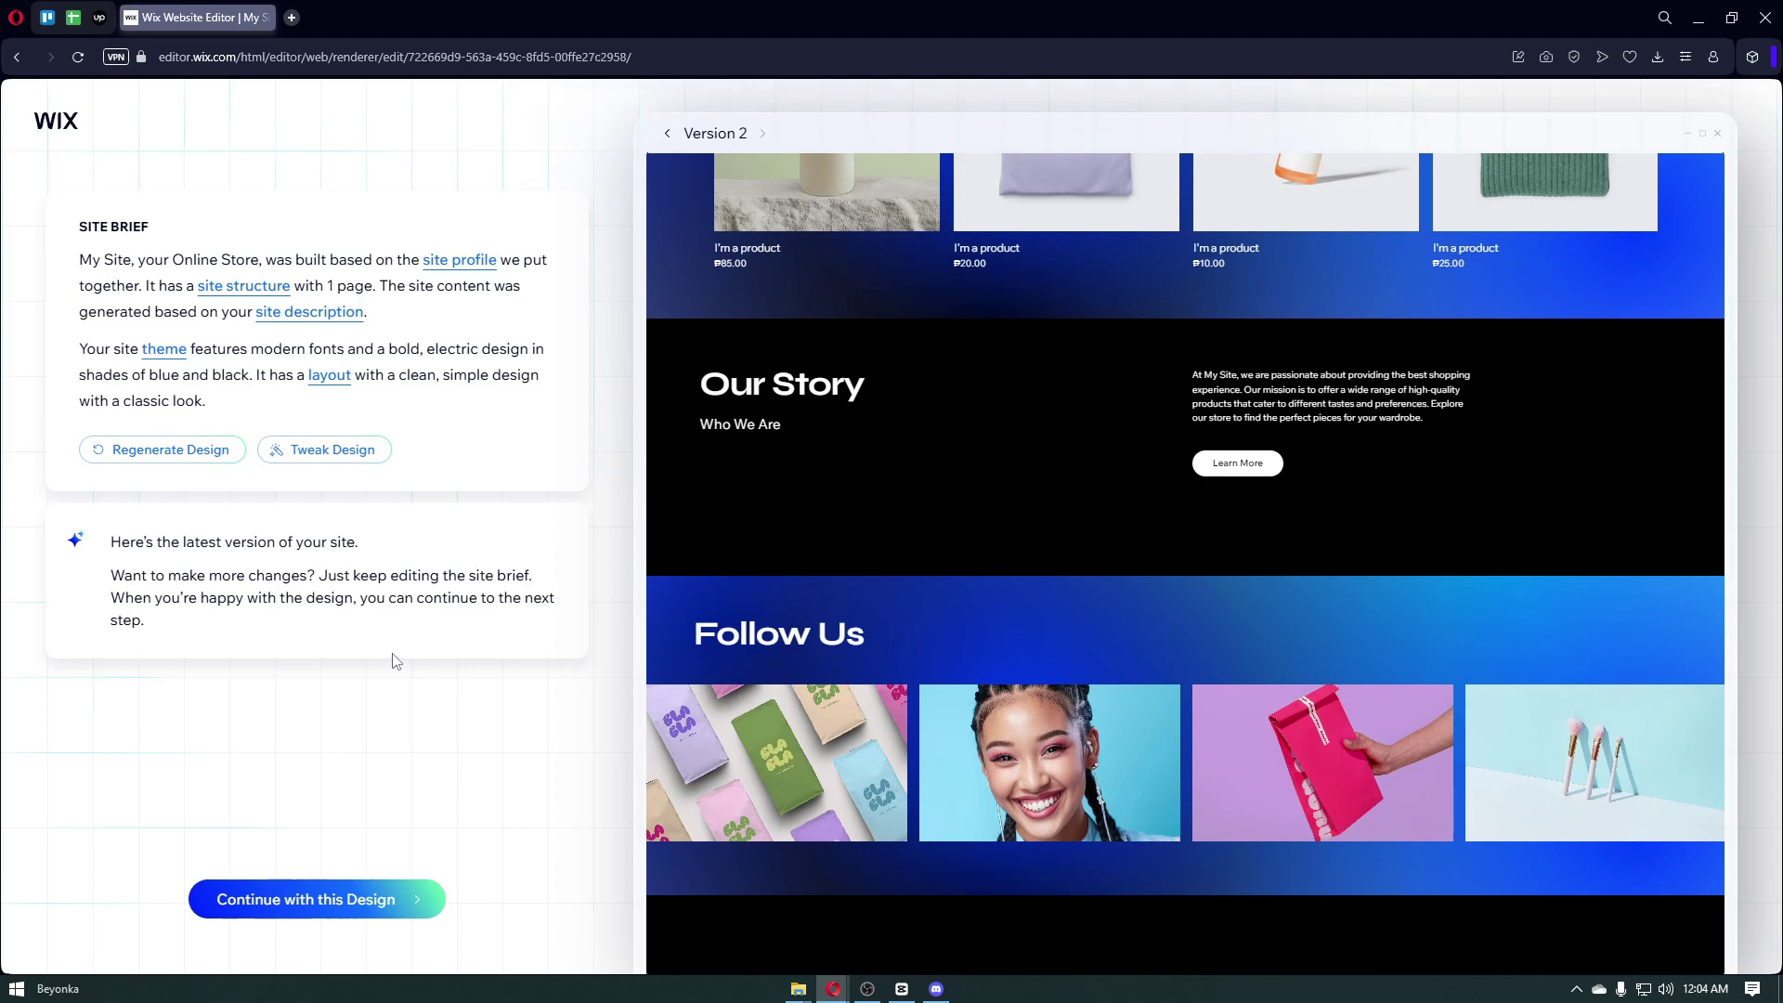
Look over the lower sections of the design preview and open the option for tweaking the design.
scroll(1270, 640, down, 4)
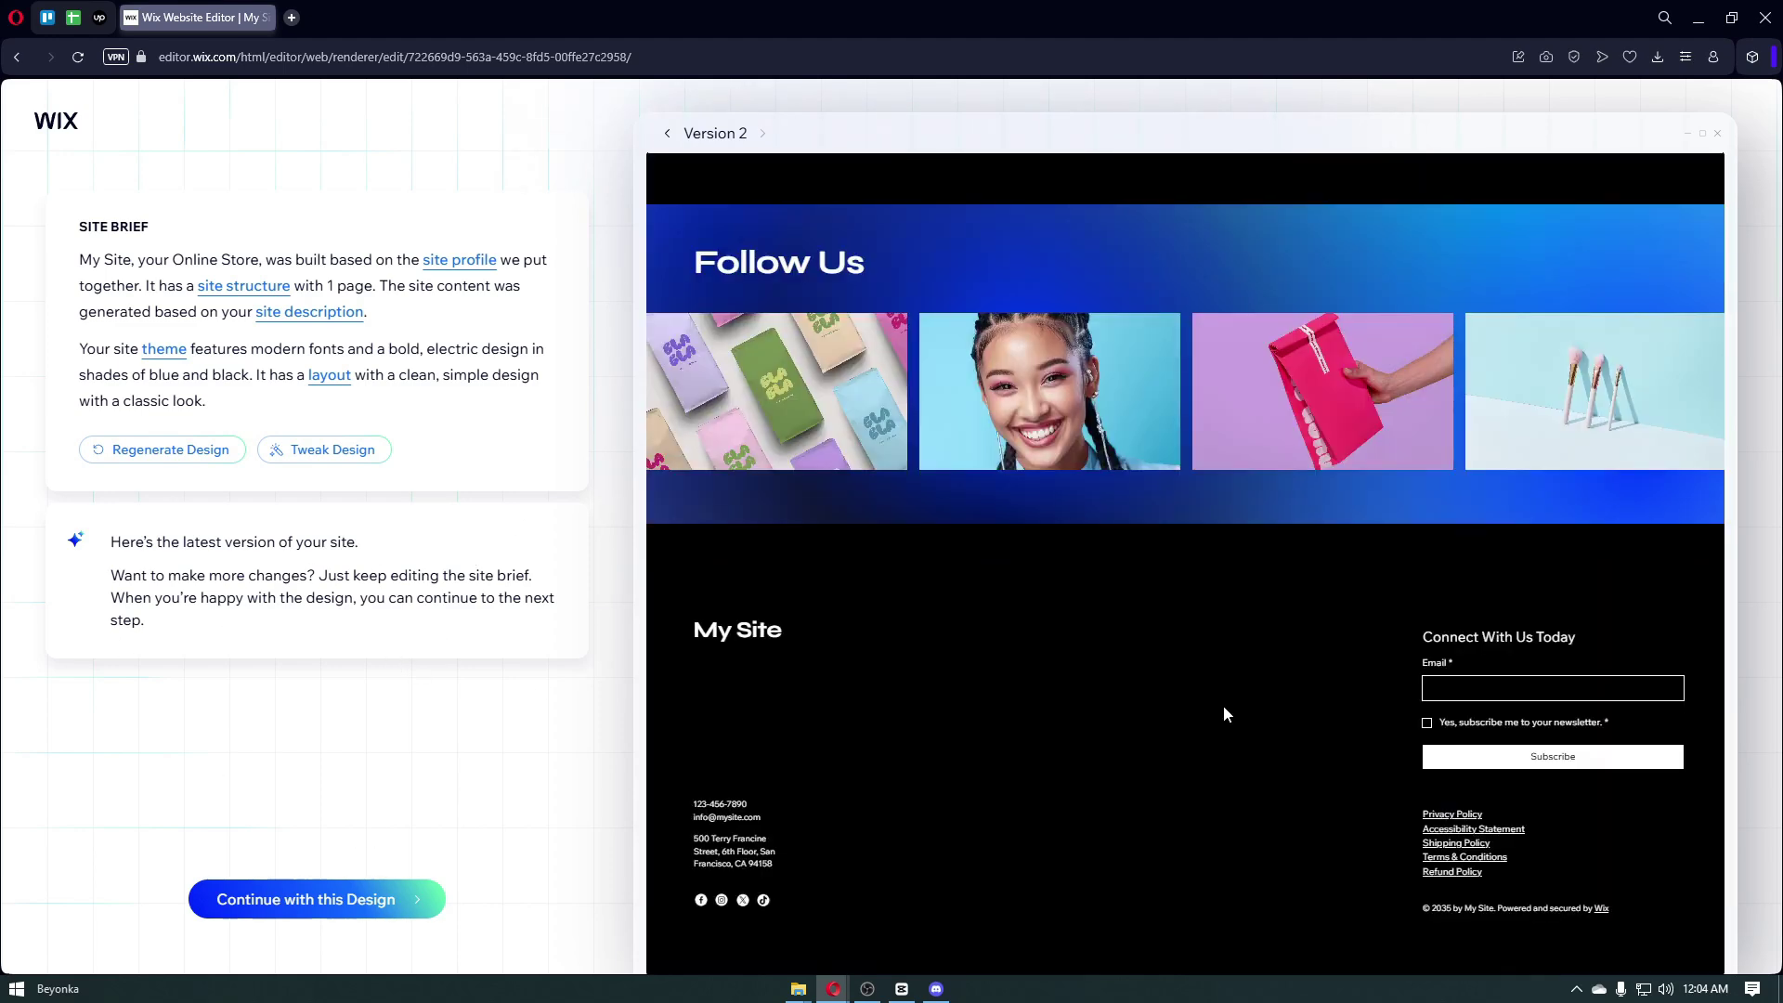
scroll(1224, 711, up, 3)
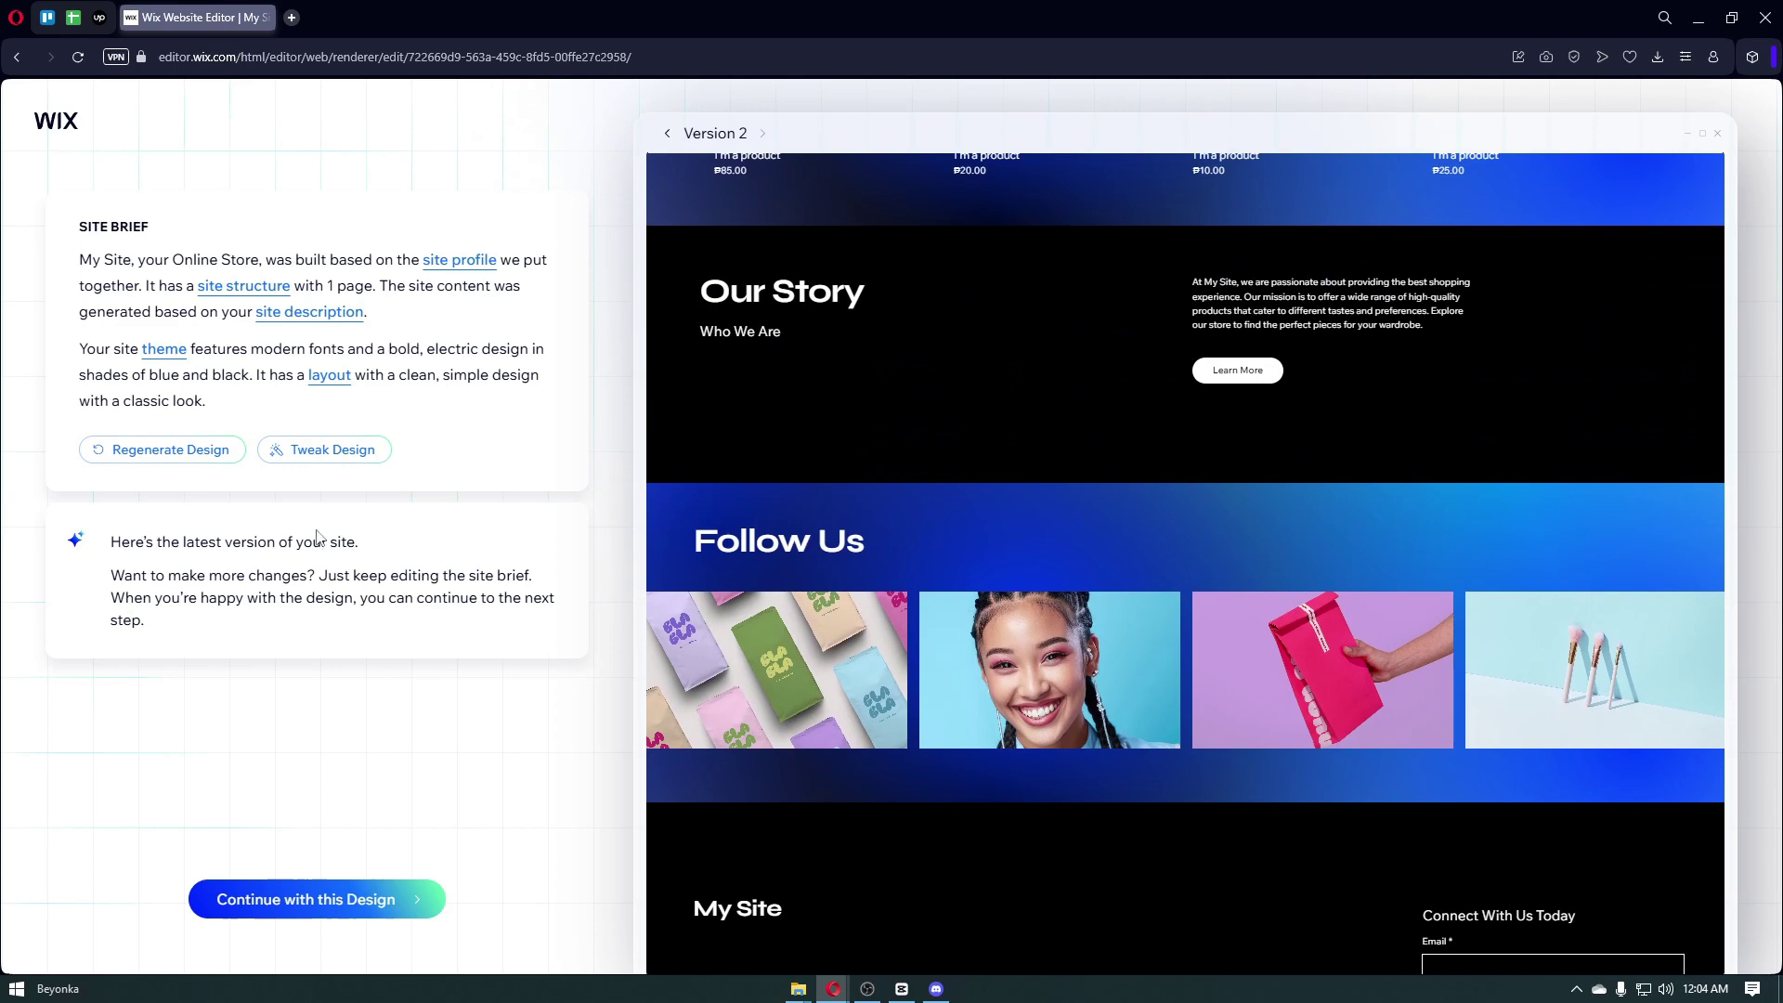
click(332, 455)
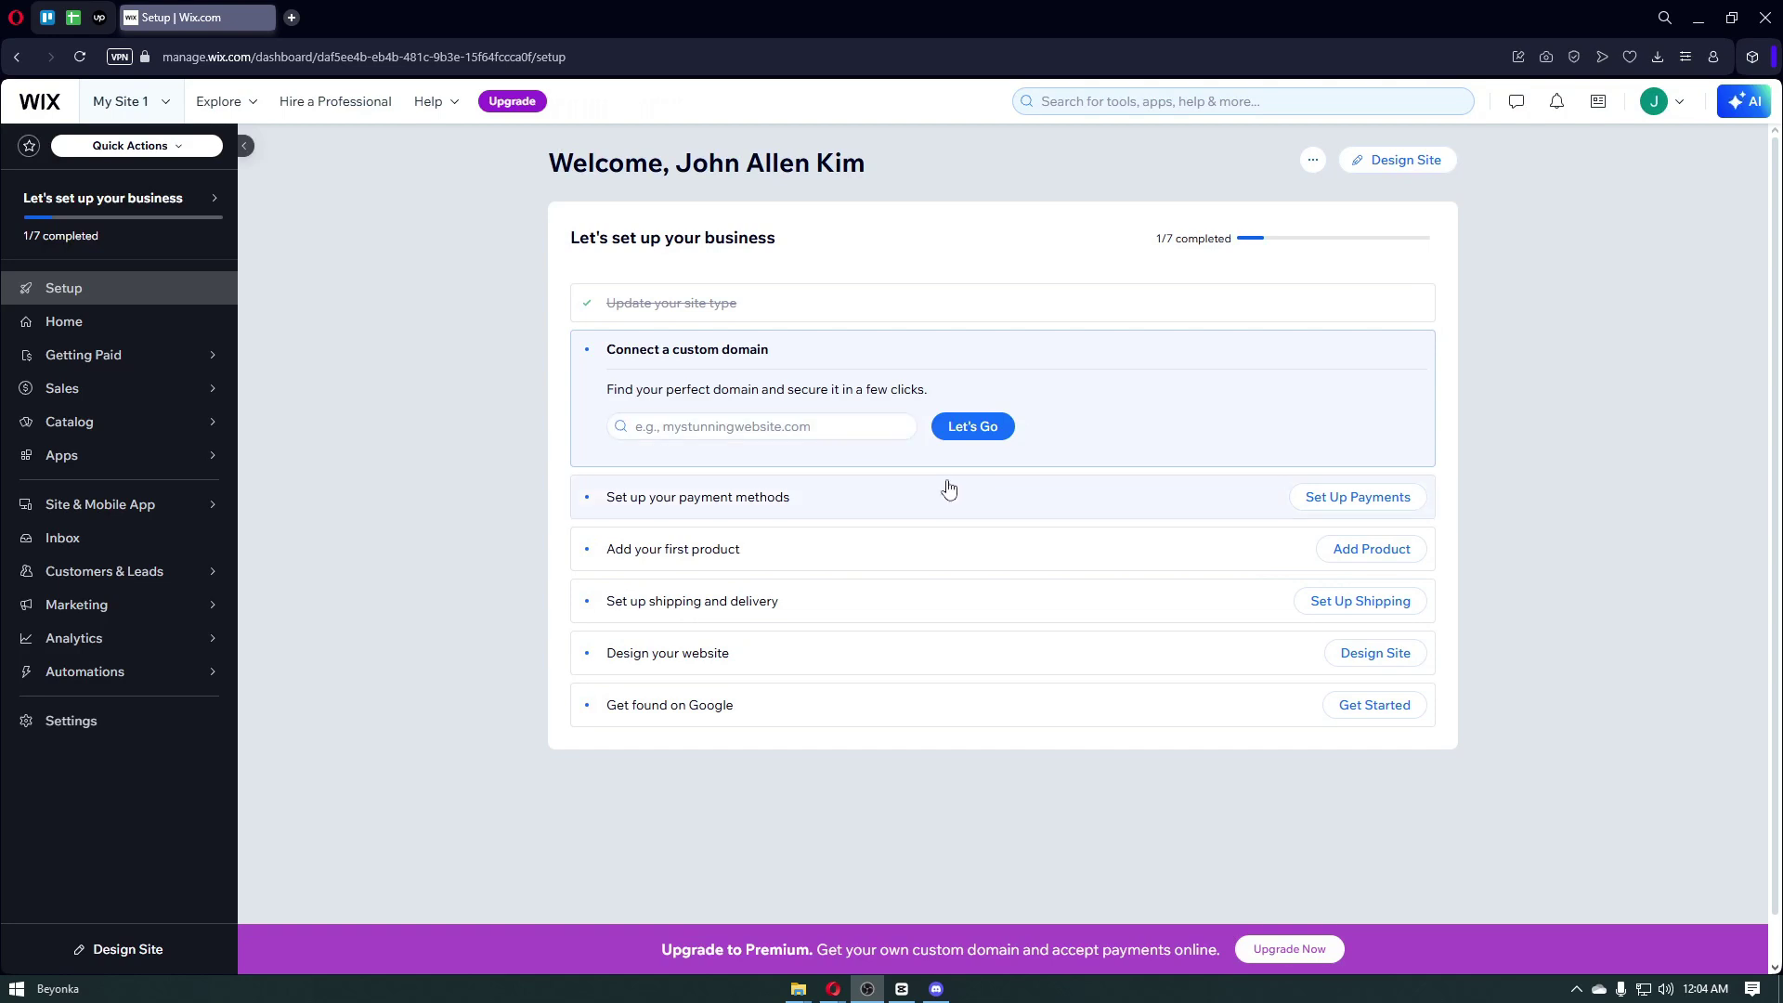
Open the site in the website editor and look through the desktop home page from the header to Top Picks.
click(1397, 162)
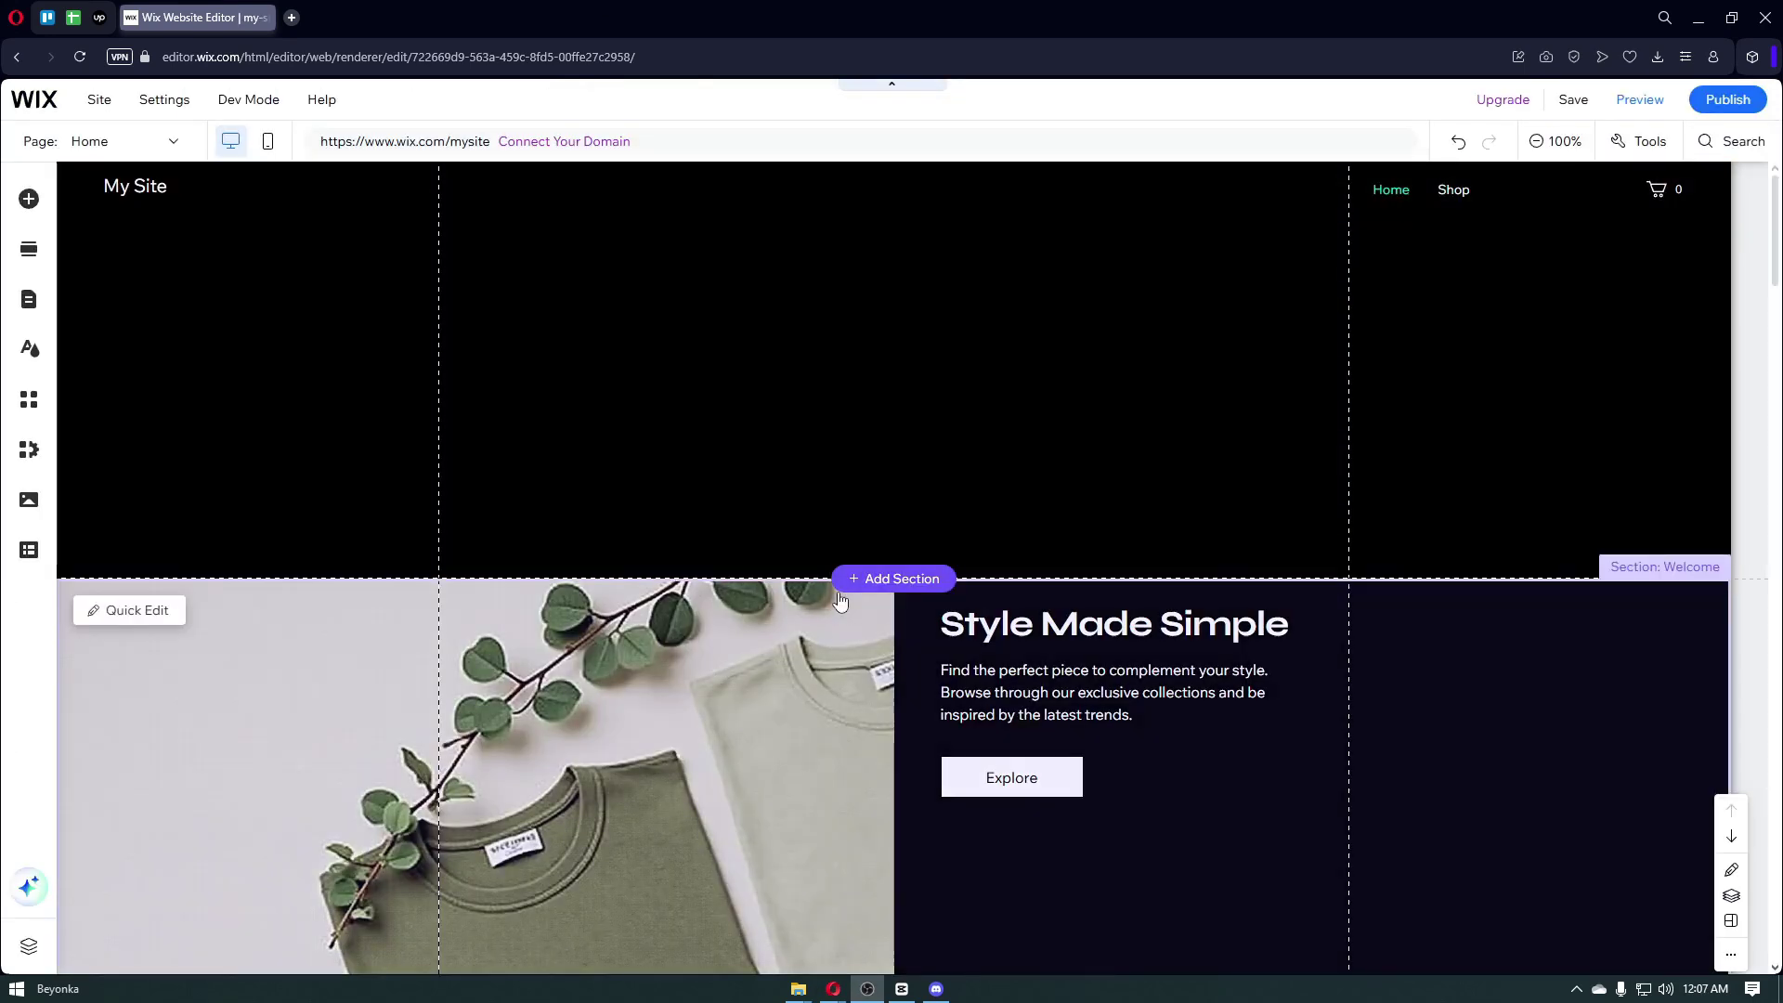
scroll(871, 652, down, 3)
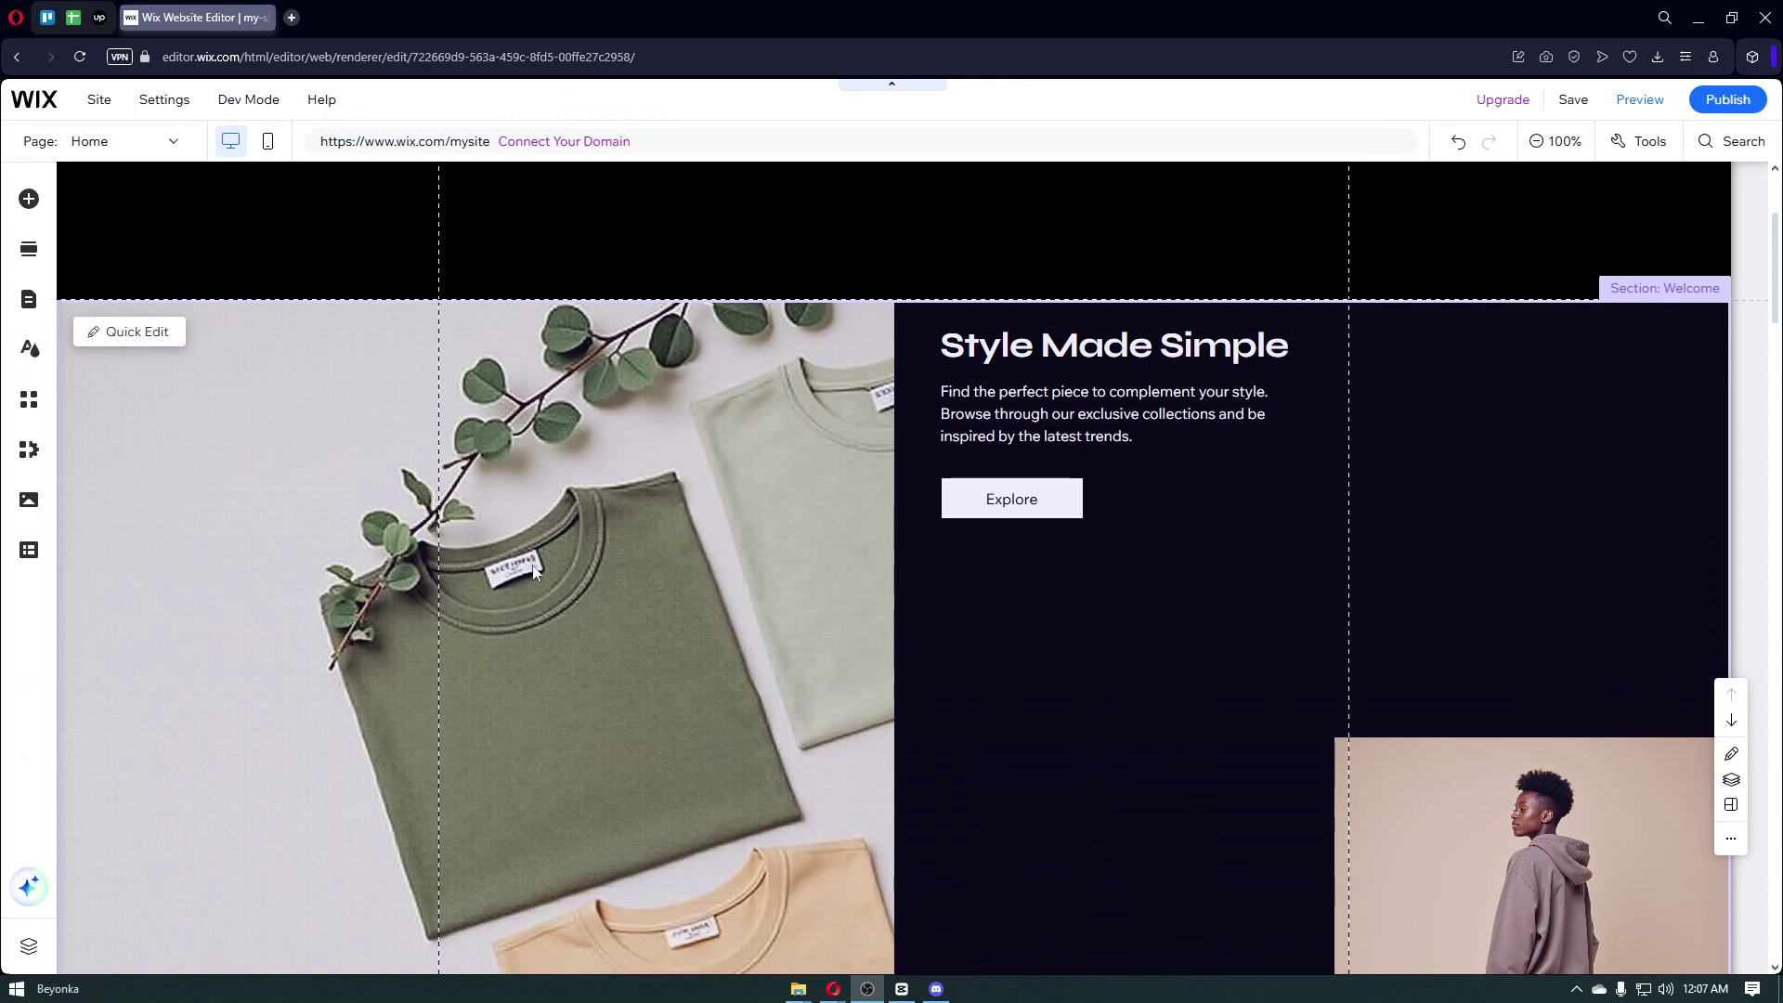
scroll(532, 564, up, 3)
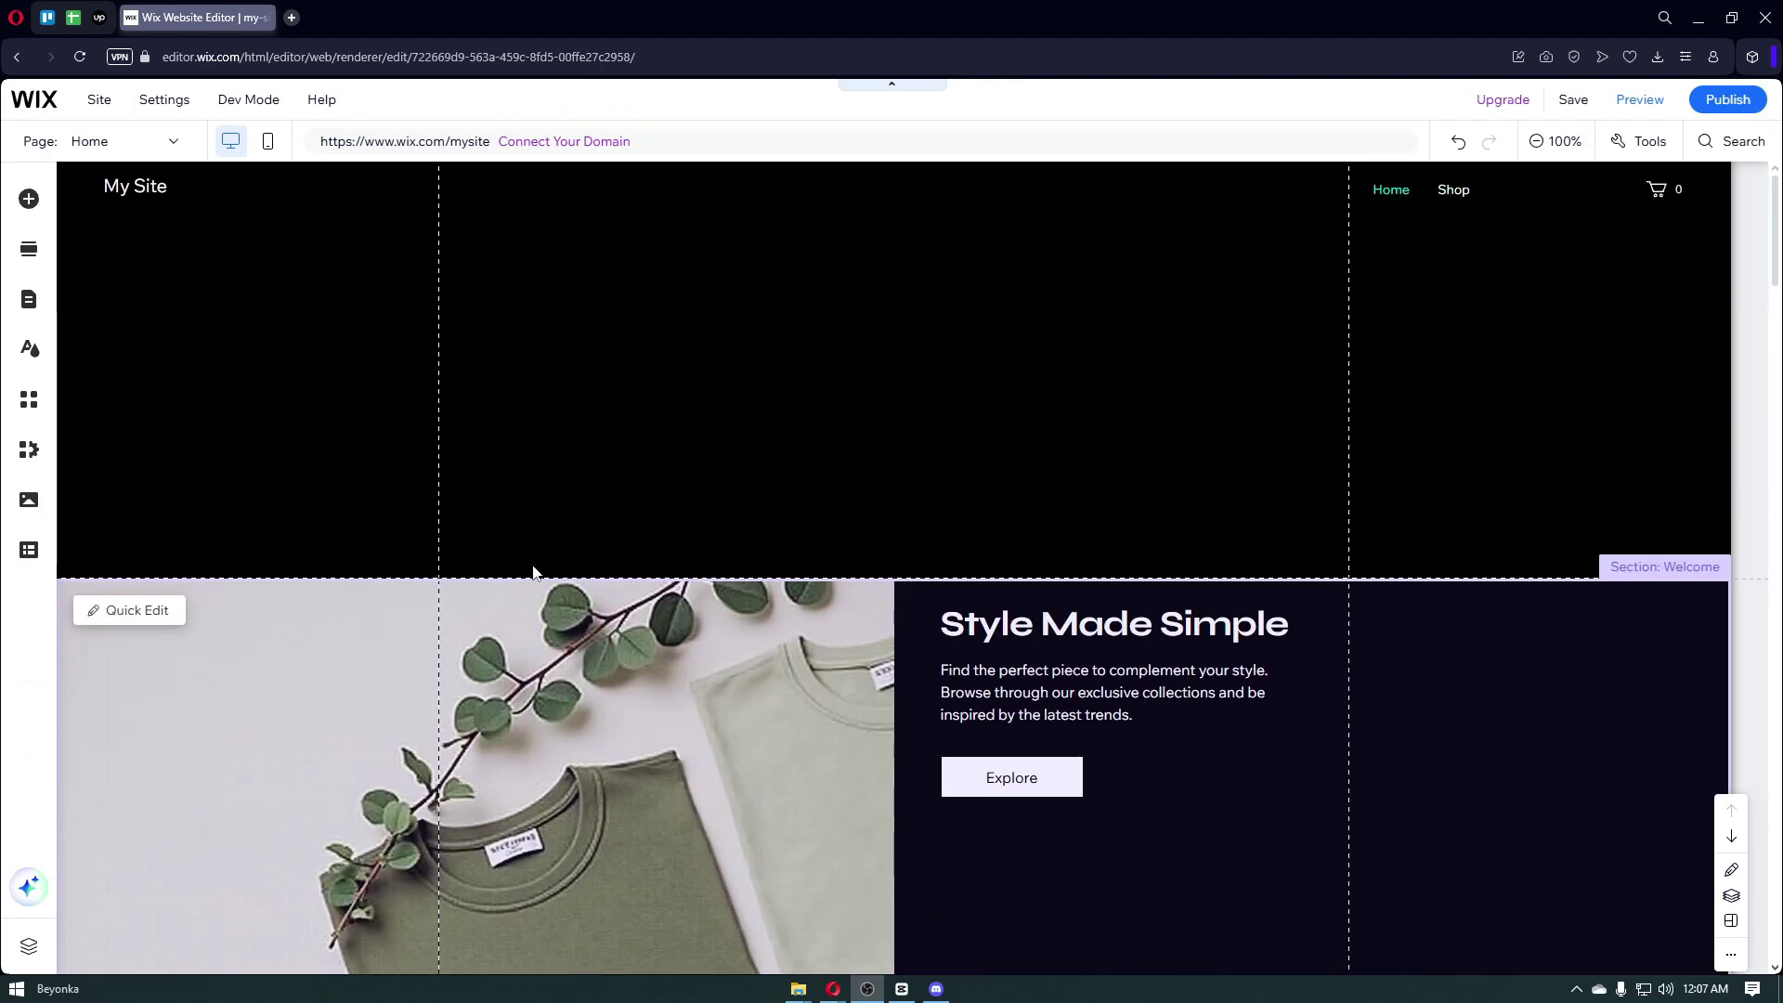
scroll(535, 574, down, 8)
scroll(537, 587, down, 8)
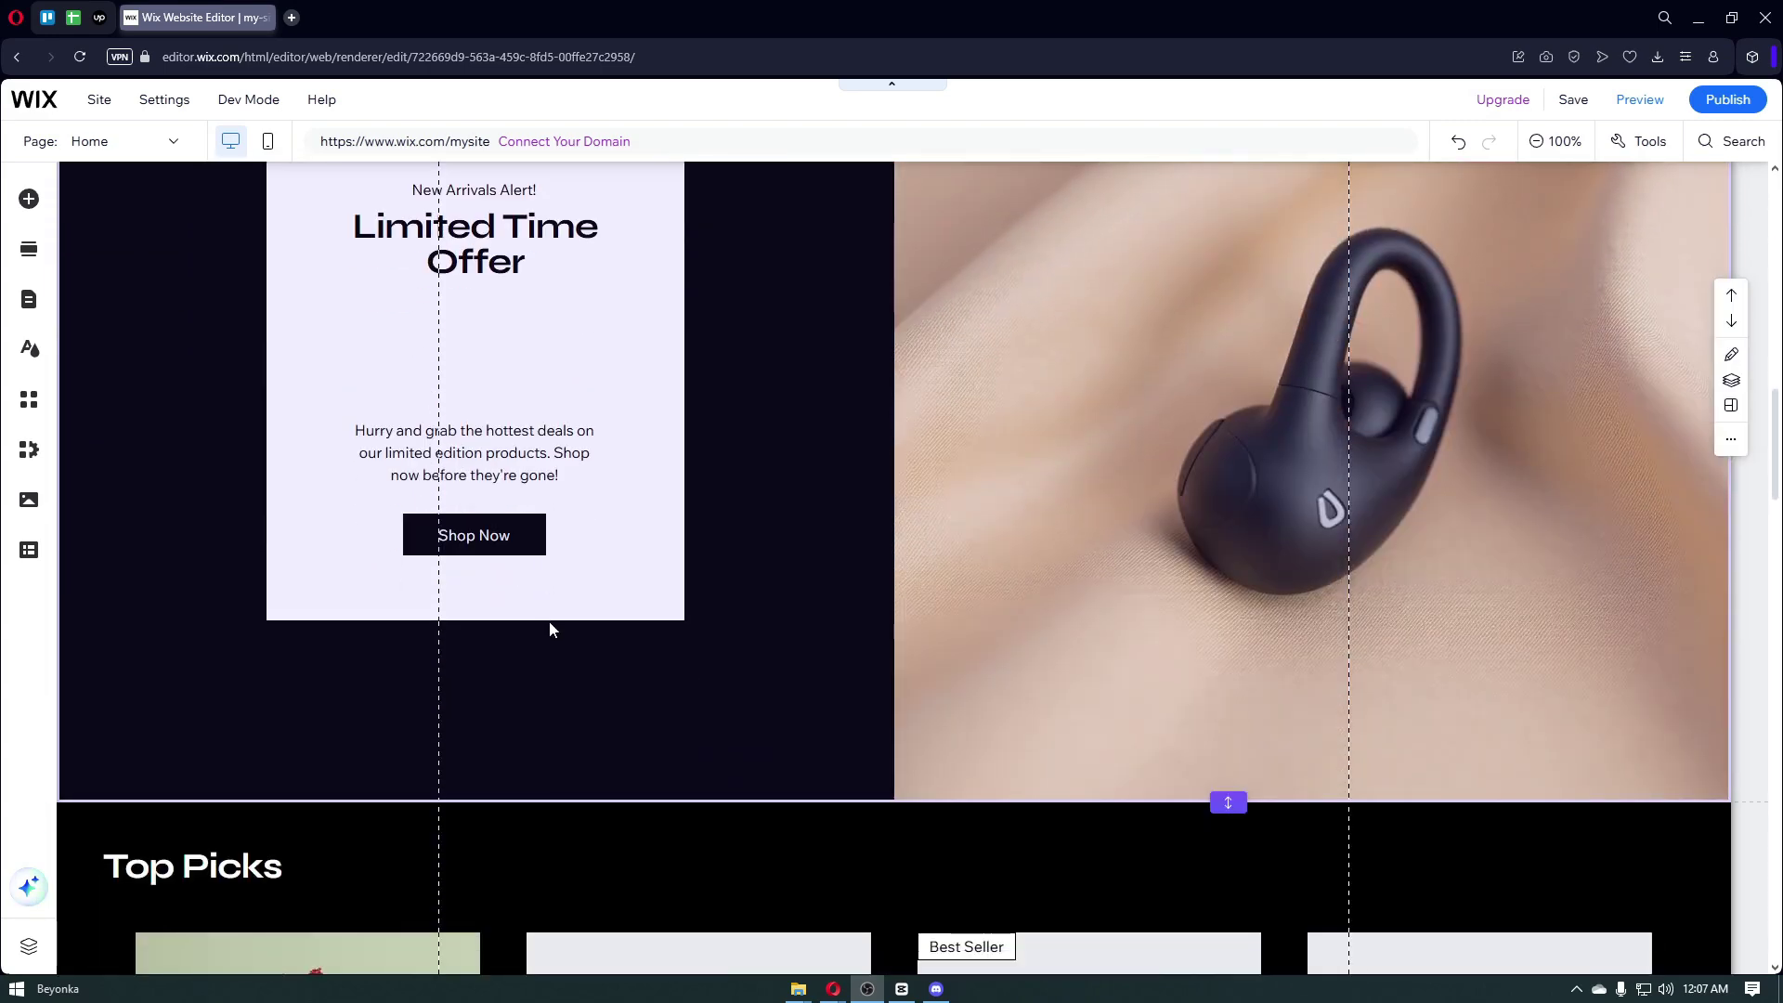
scroll(609, 628, up, 14)
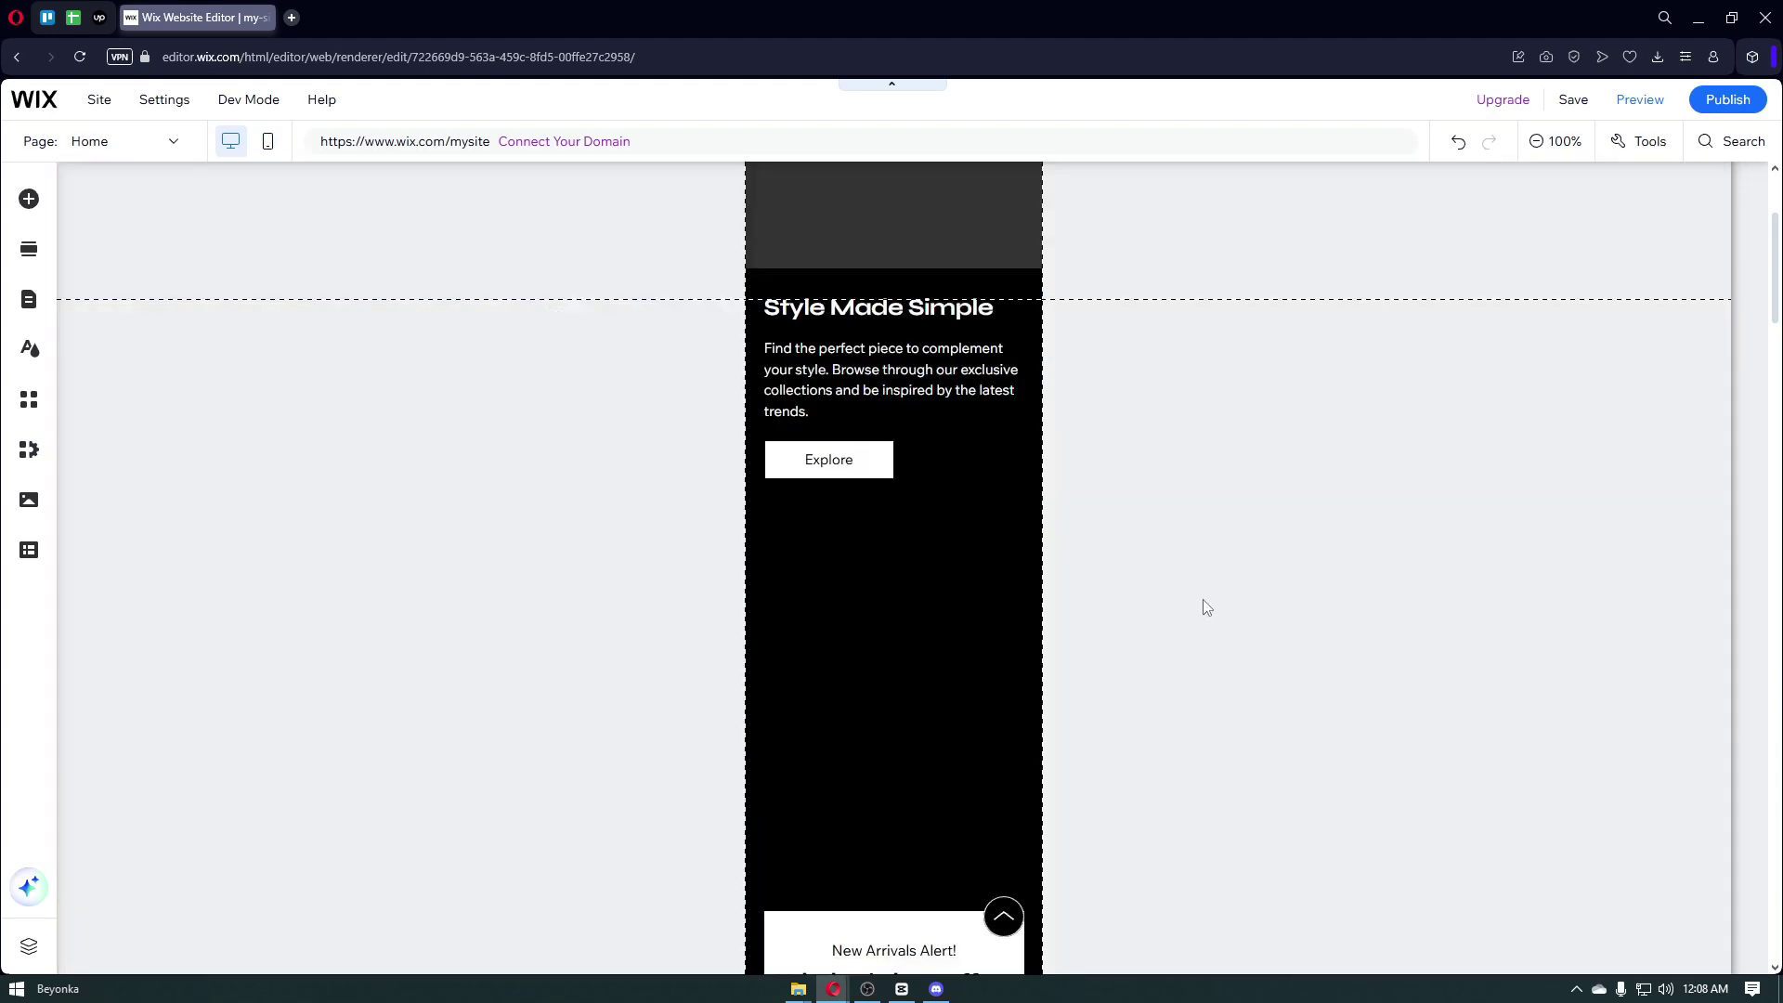
Examine the mobile version of the home page, from the product sections through Our Story and Follow Us to the footer.
scroll(1019, 569, down, 5)
scroll(1016, 576, down, 8)
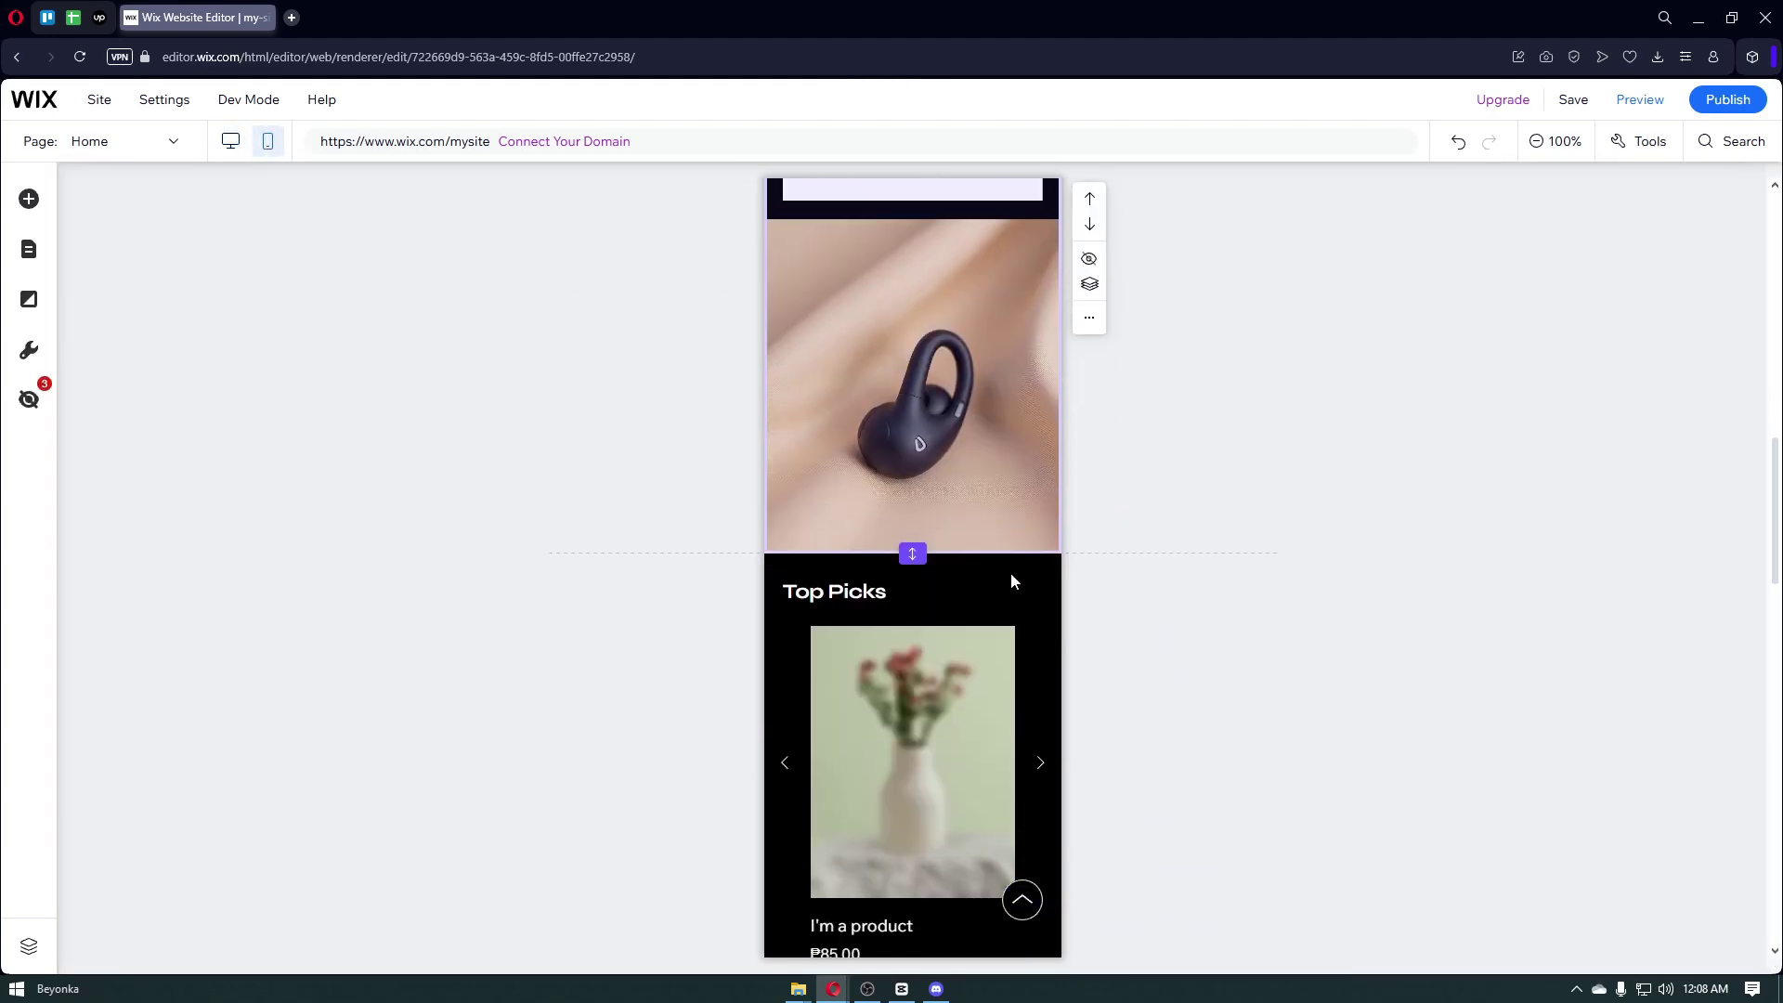
scroll(1010, 585, down, 5)
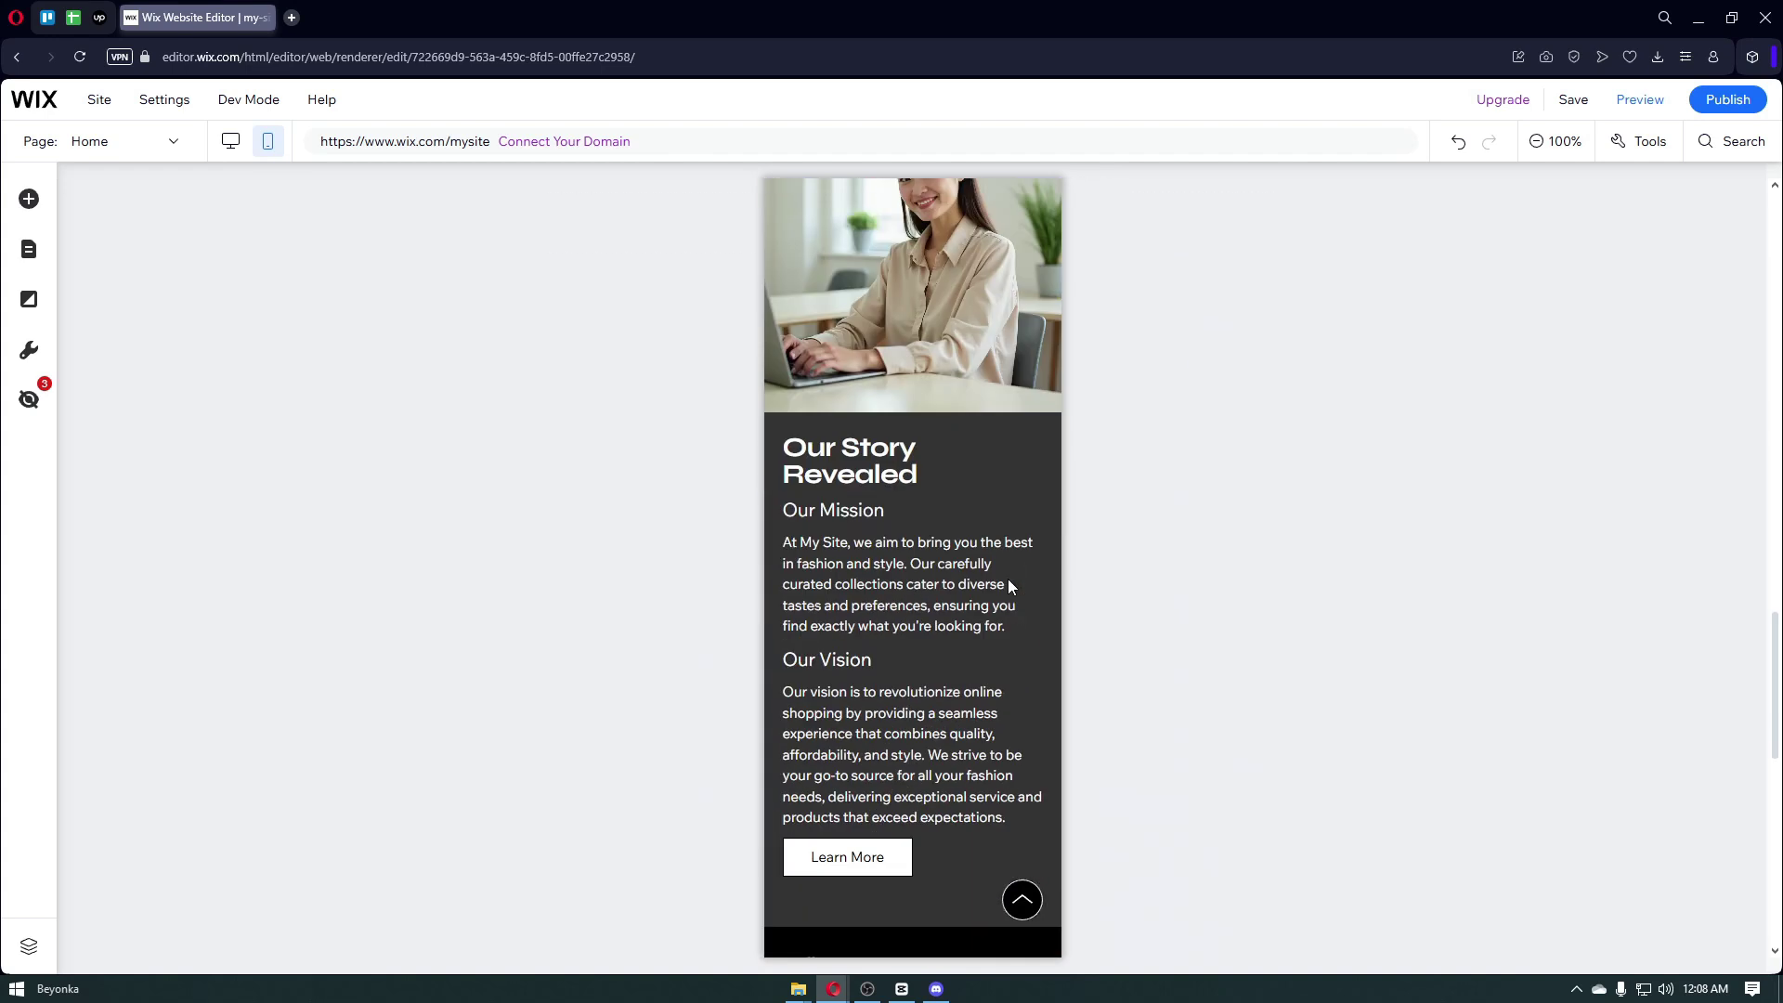
scroll(1009, 584, up, 3)
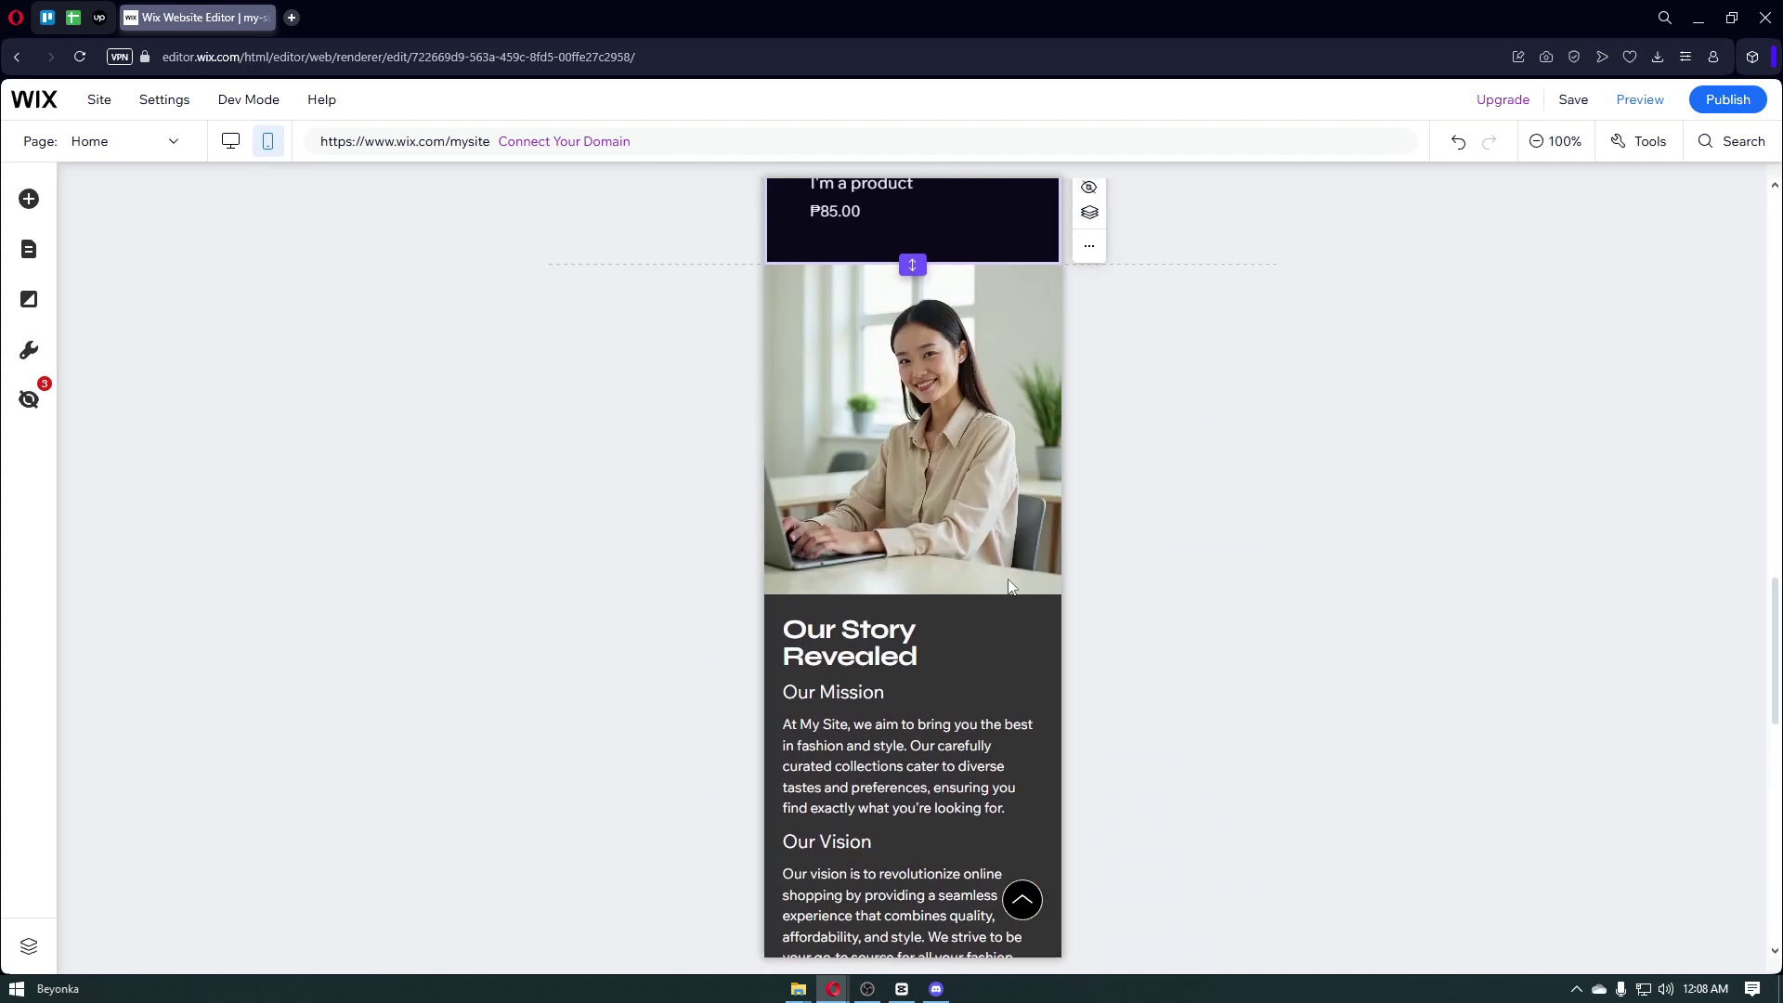
scroll(1010, 585, down, 3)
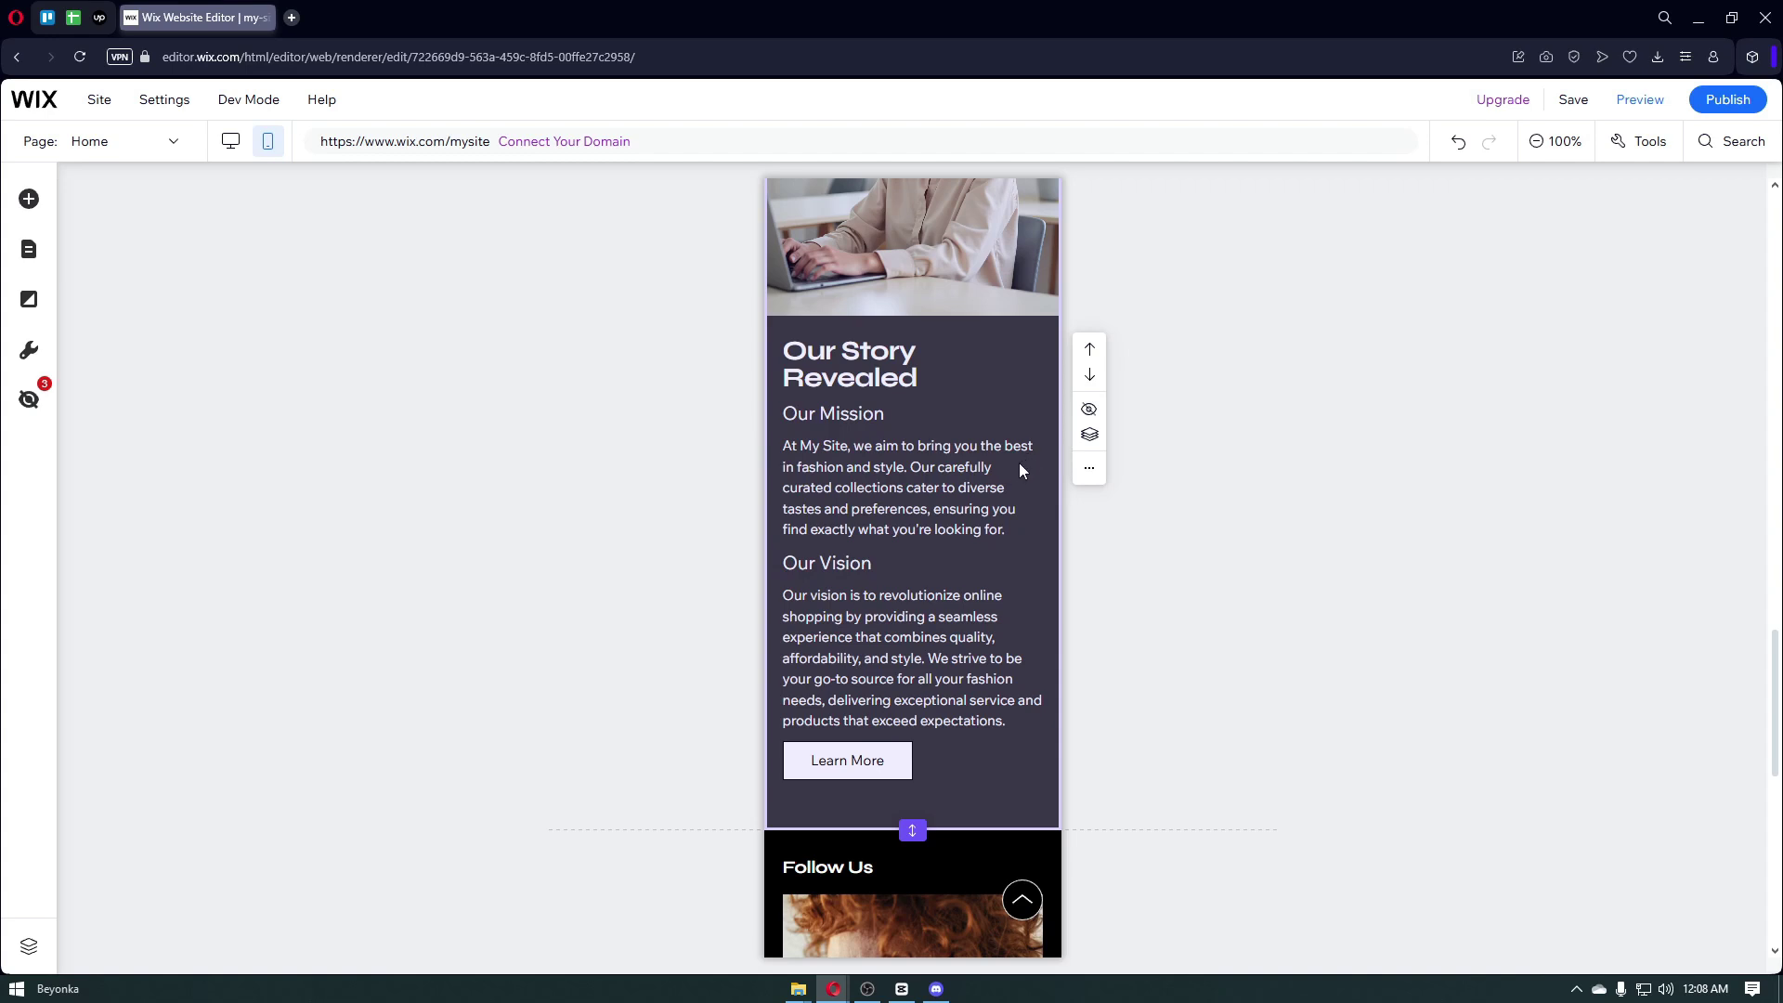
scroll(1021, 469, down, 4)
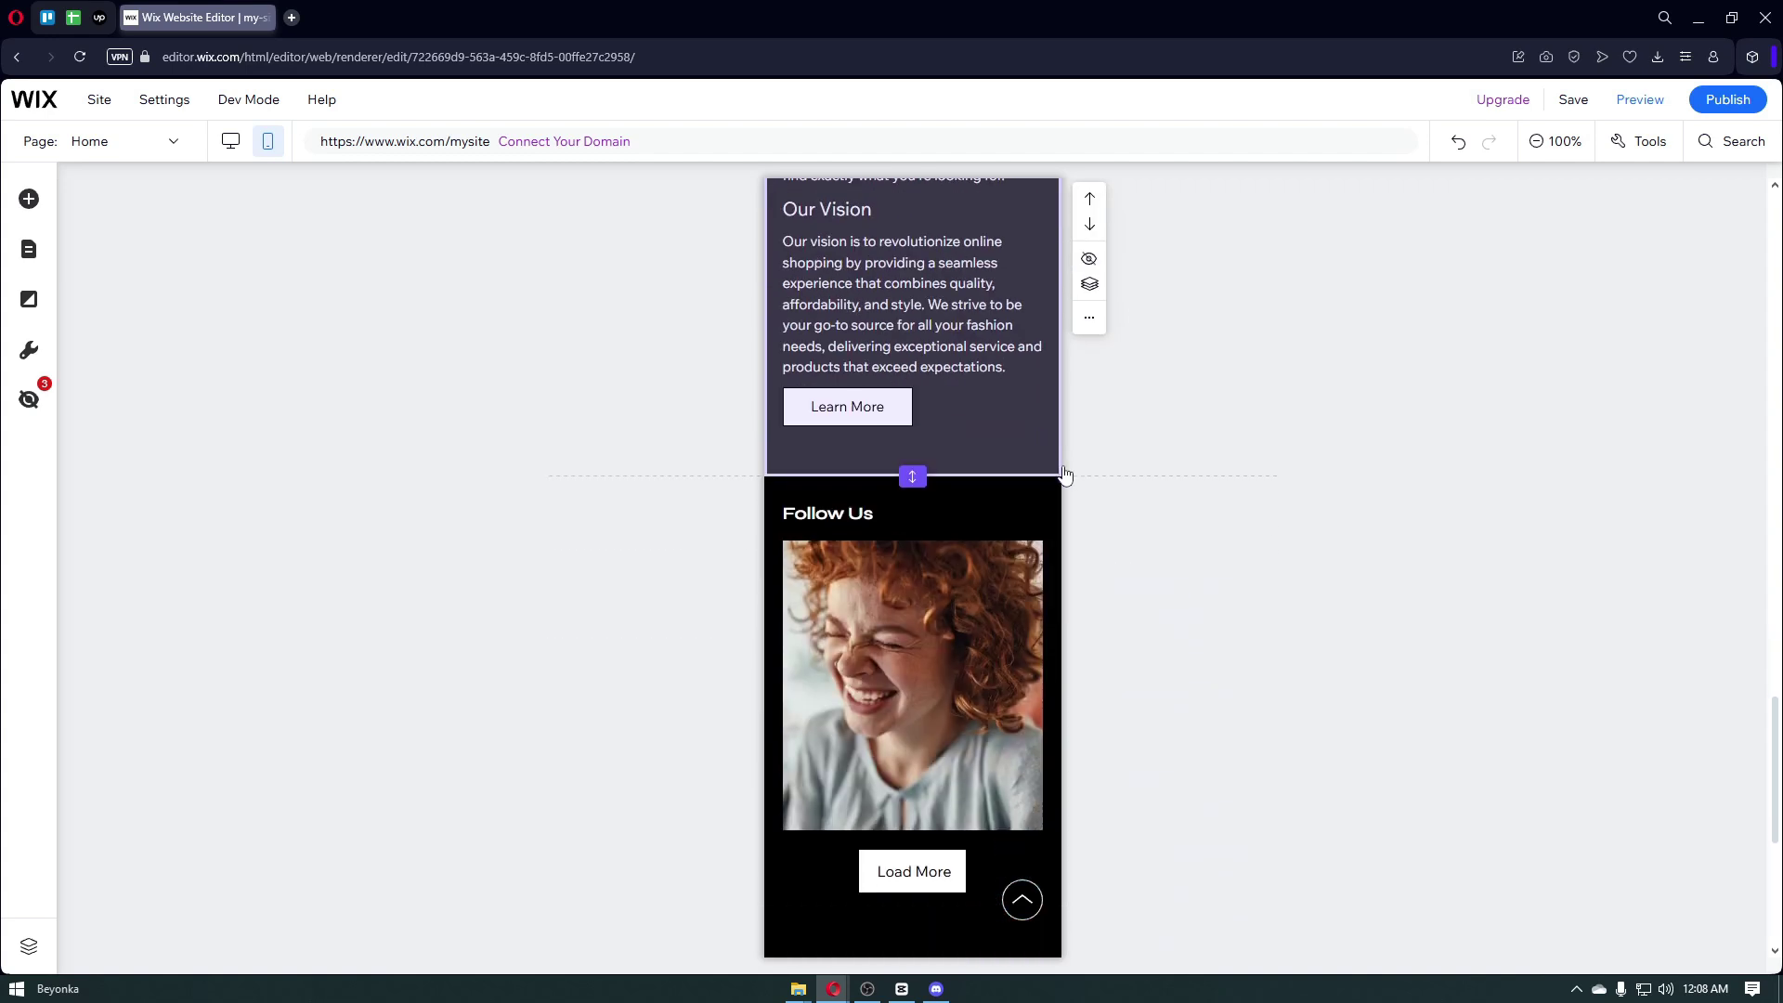
scroll(1058, 491, down, 2)
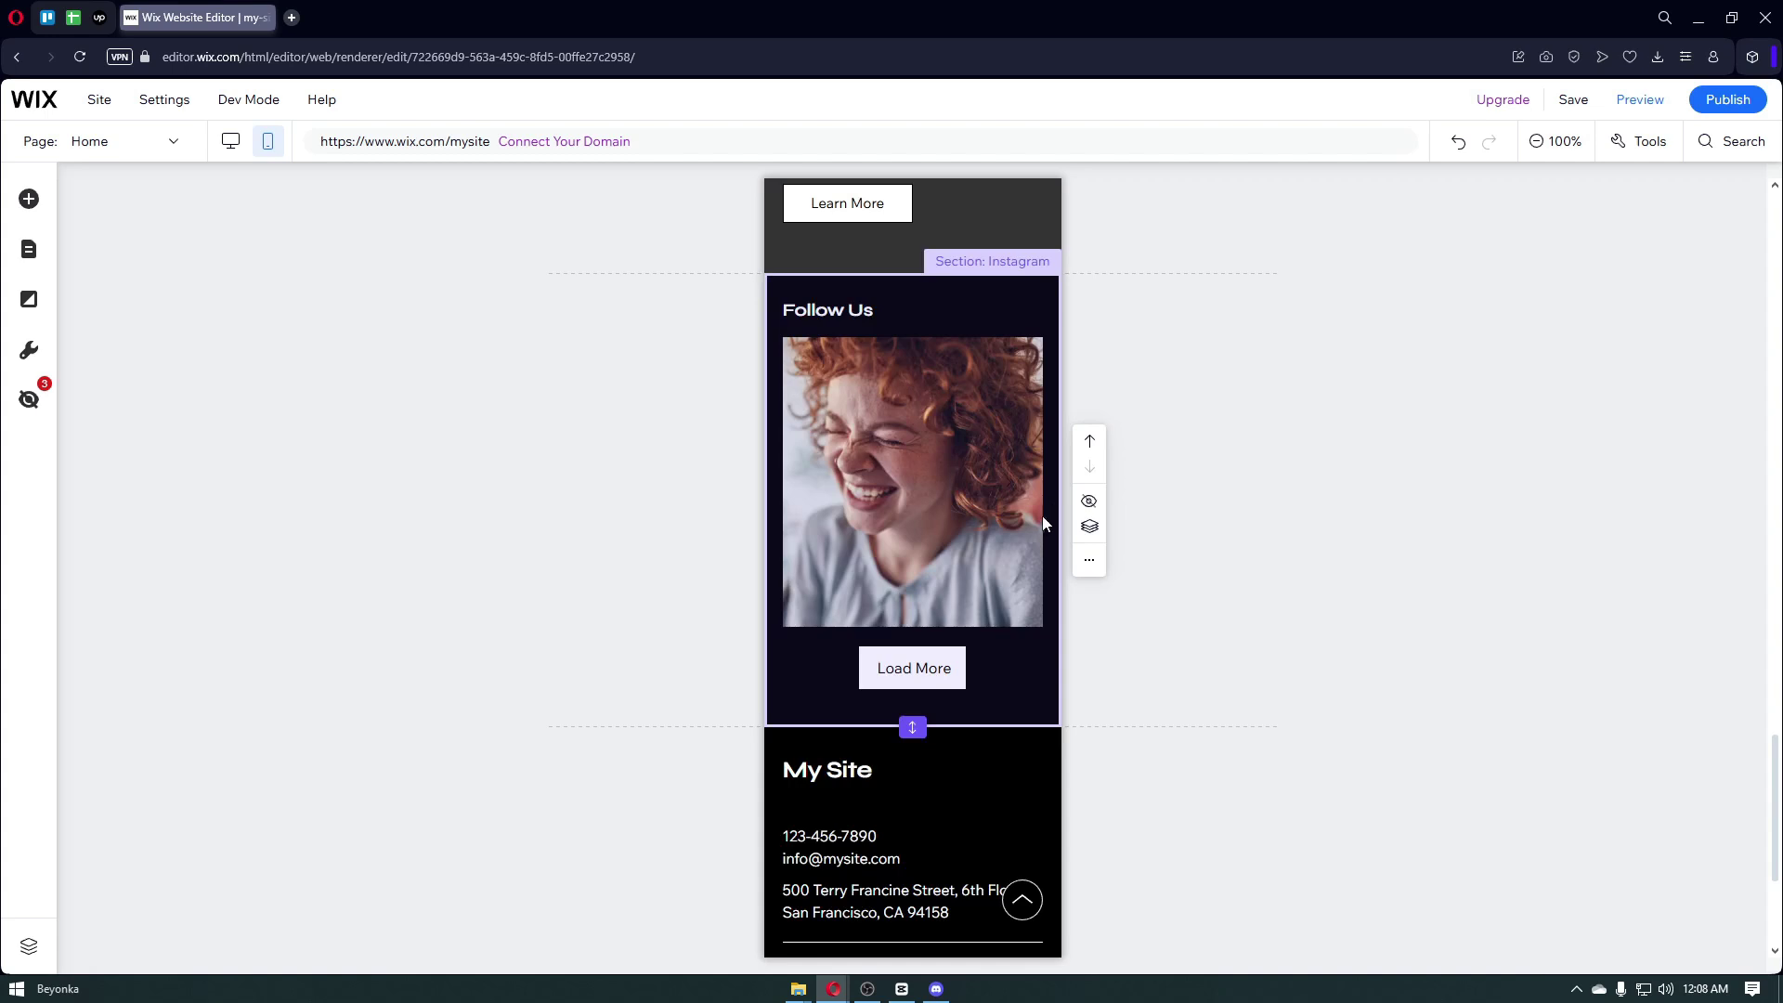
scroll(1030, 543, down, 1)
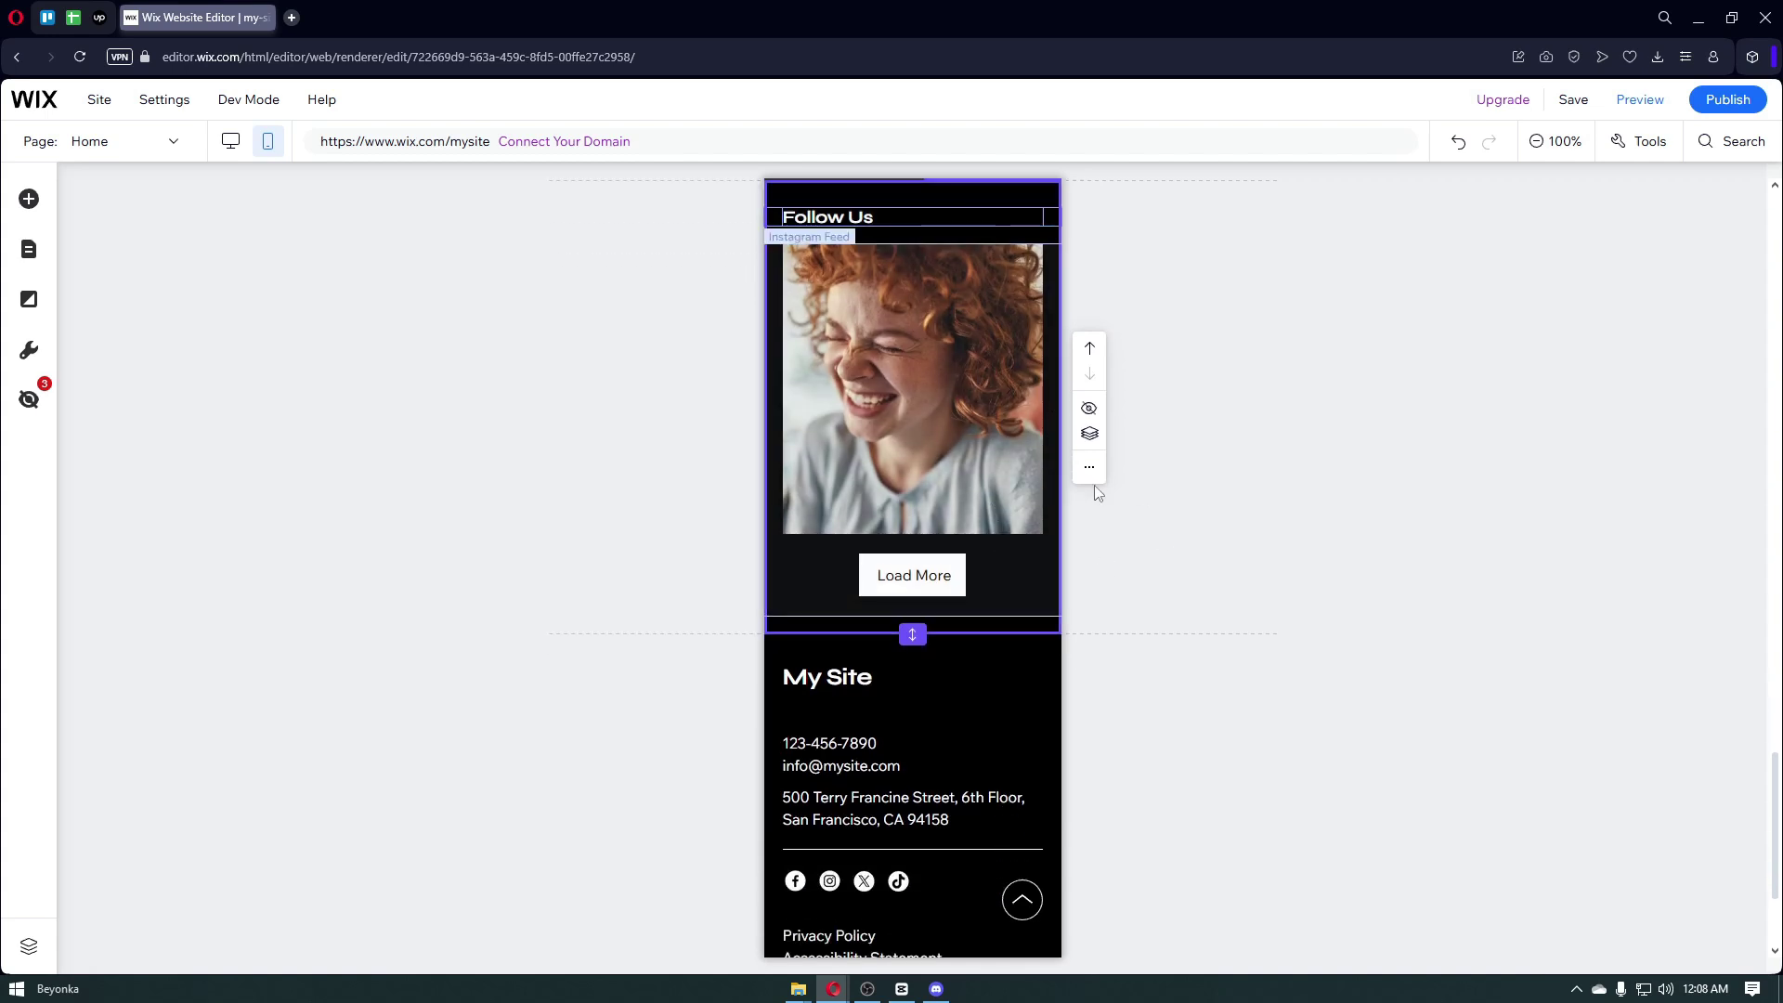
scroll(993, 474, up, 3)
scroll(994, 474, up, 8)
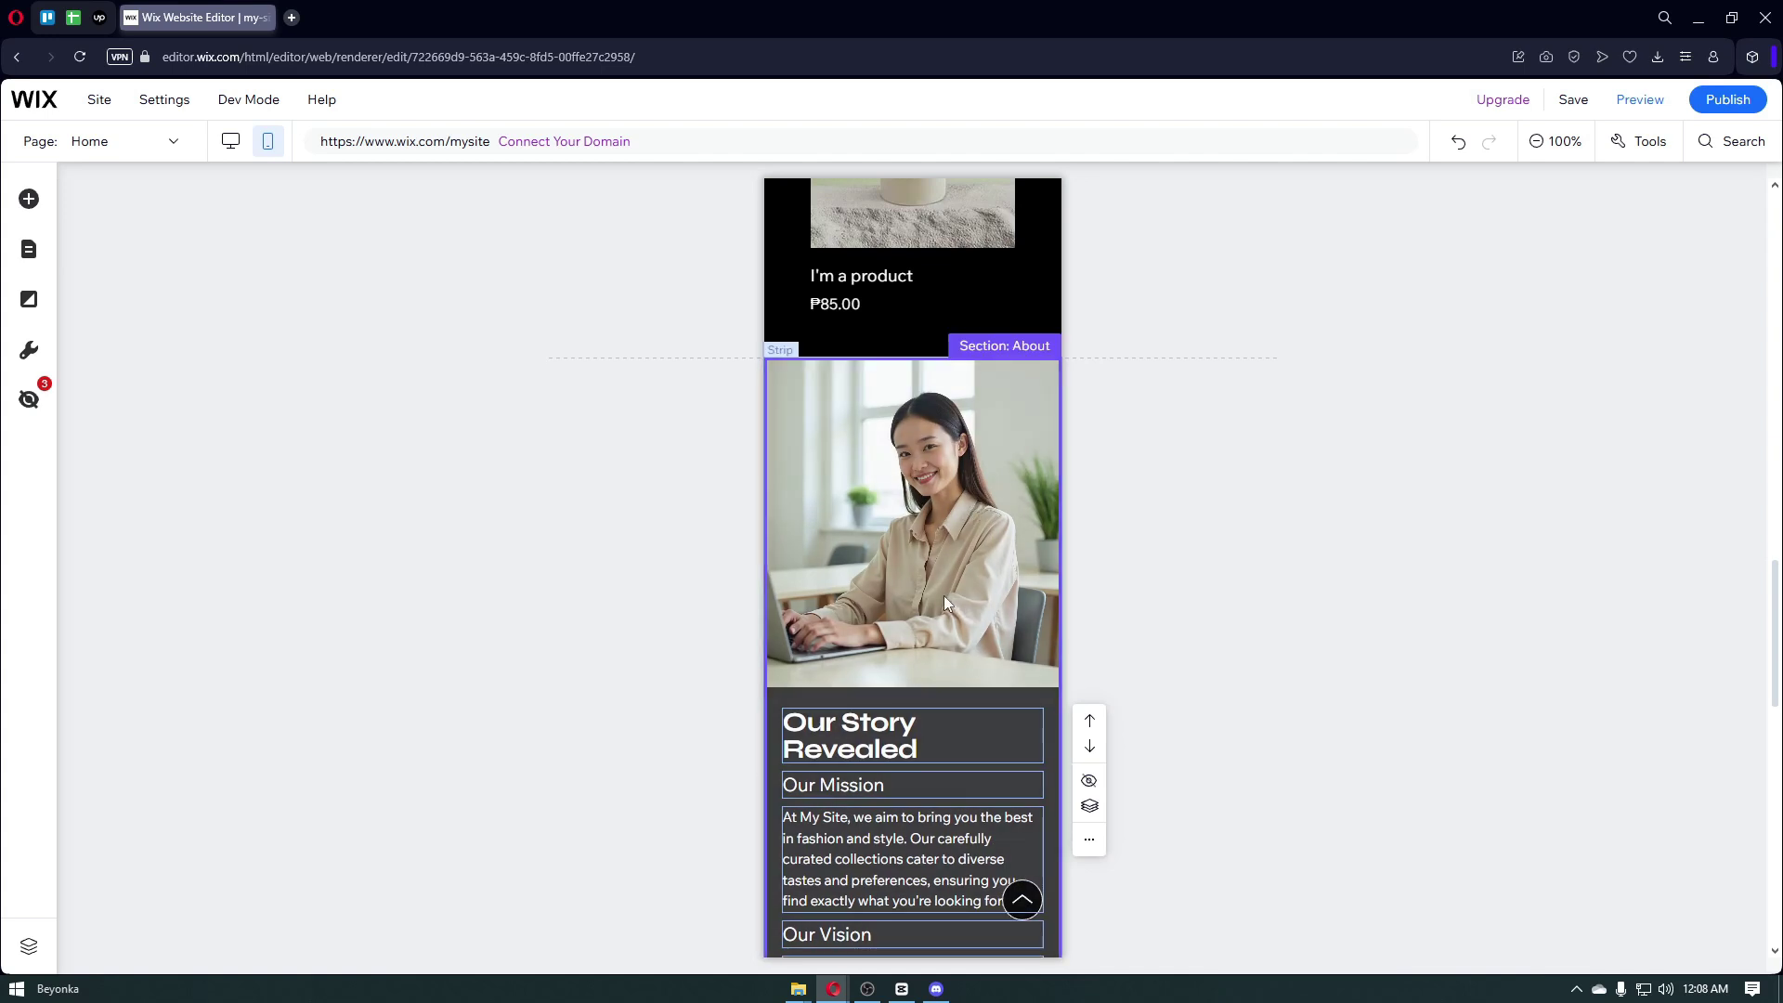
Move the image strip in the mobile About section down slightly to about y 2312, keeping x at 0.
double_click(1036, 683)
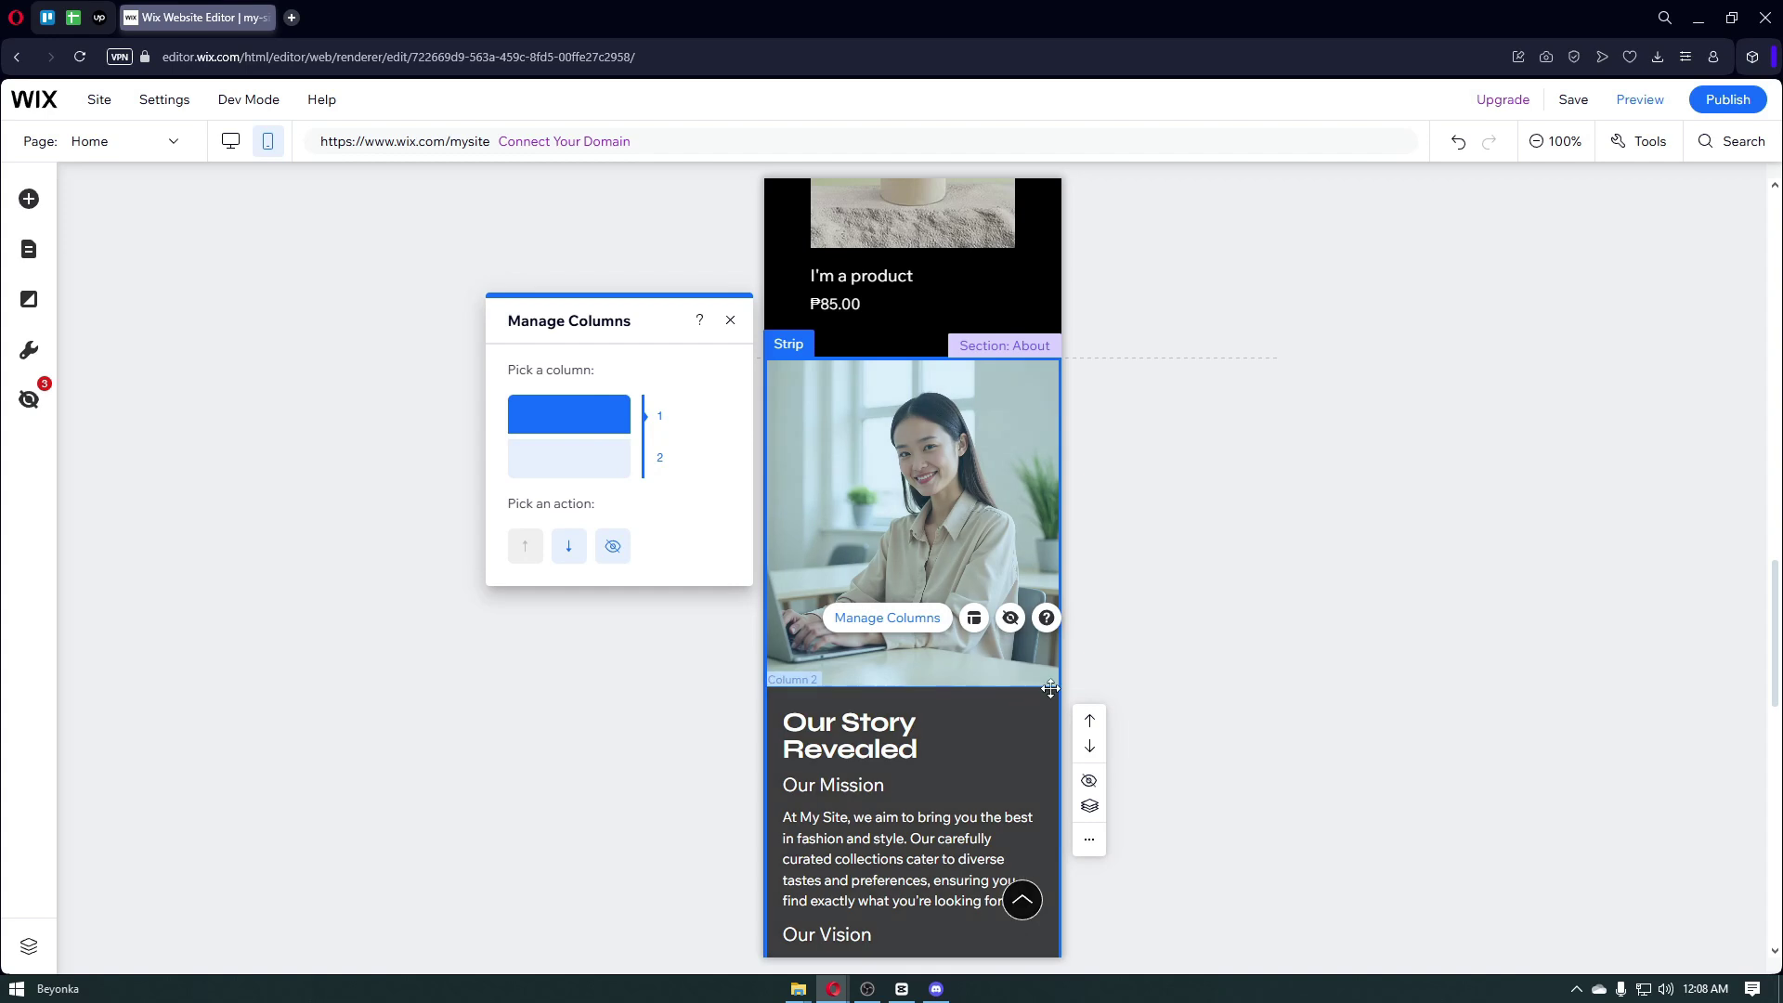
mouse_move(1050, 688)
mouse_down()
mouse_move(1023, 653)
mouse_move(1023, 704)
mouse_up()
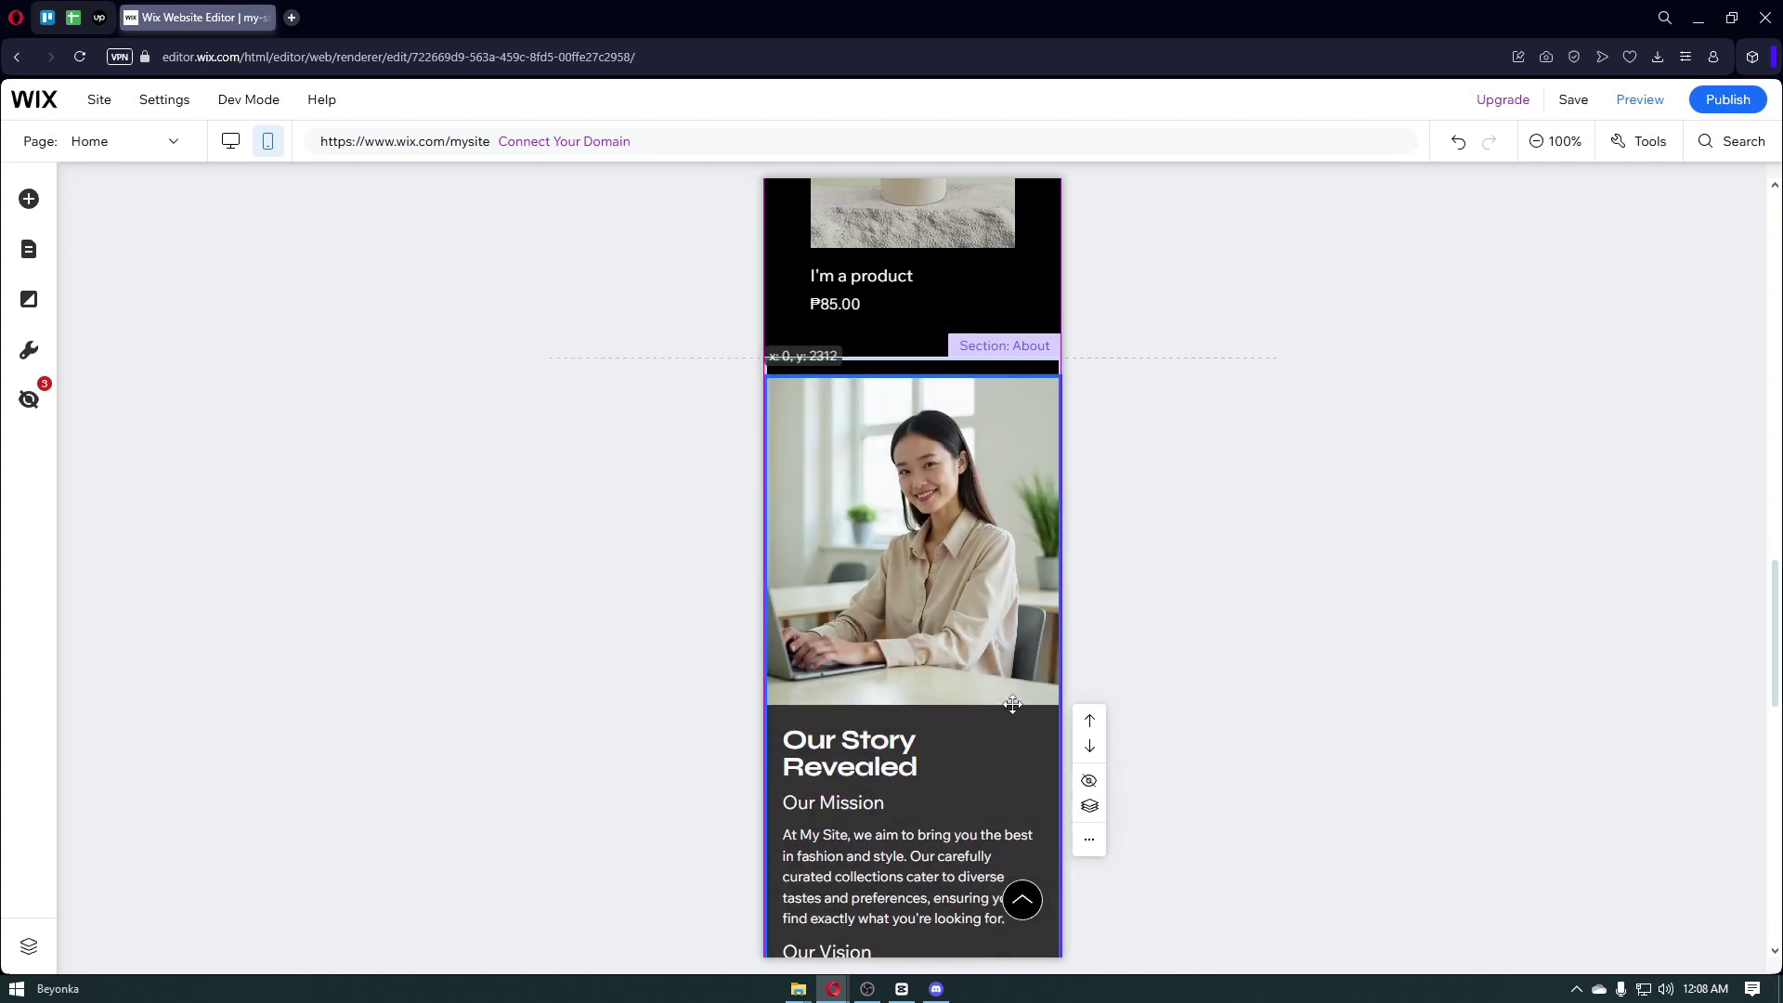
click(1224, 555)
Look over the mobile home page from Our Story Revealed through Follow Us down to the footer.
scroll(1223, 555, down, 1)
scroll(1223, 555, down, 4)
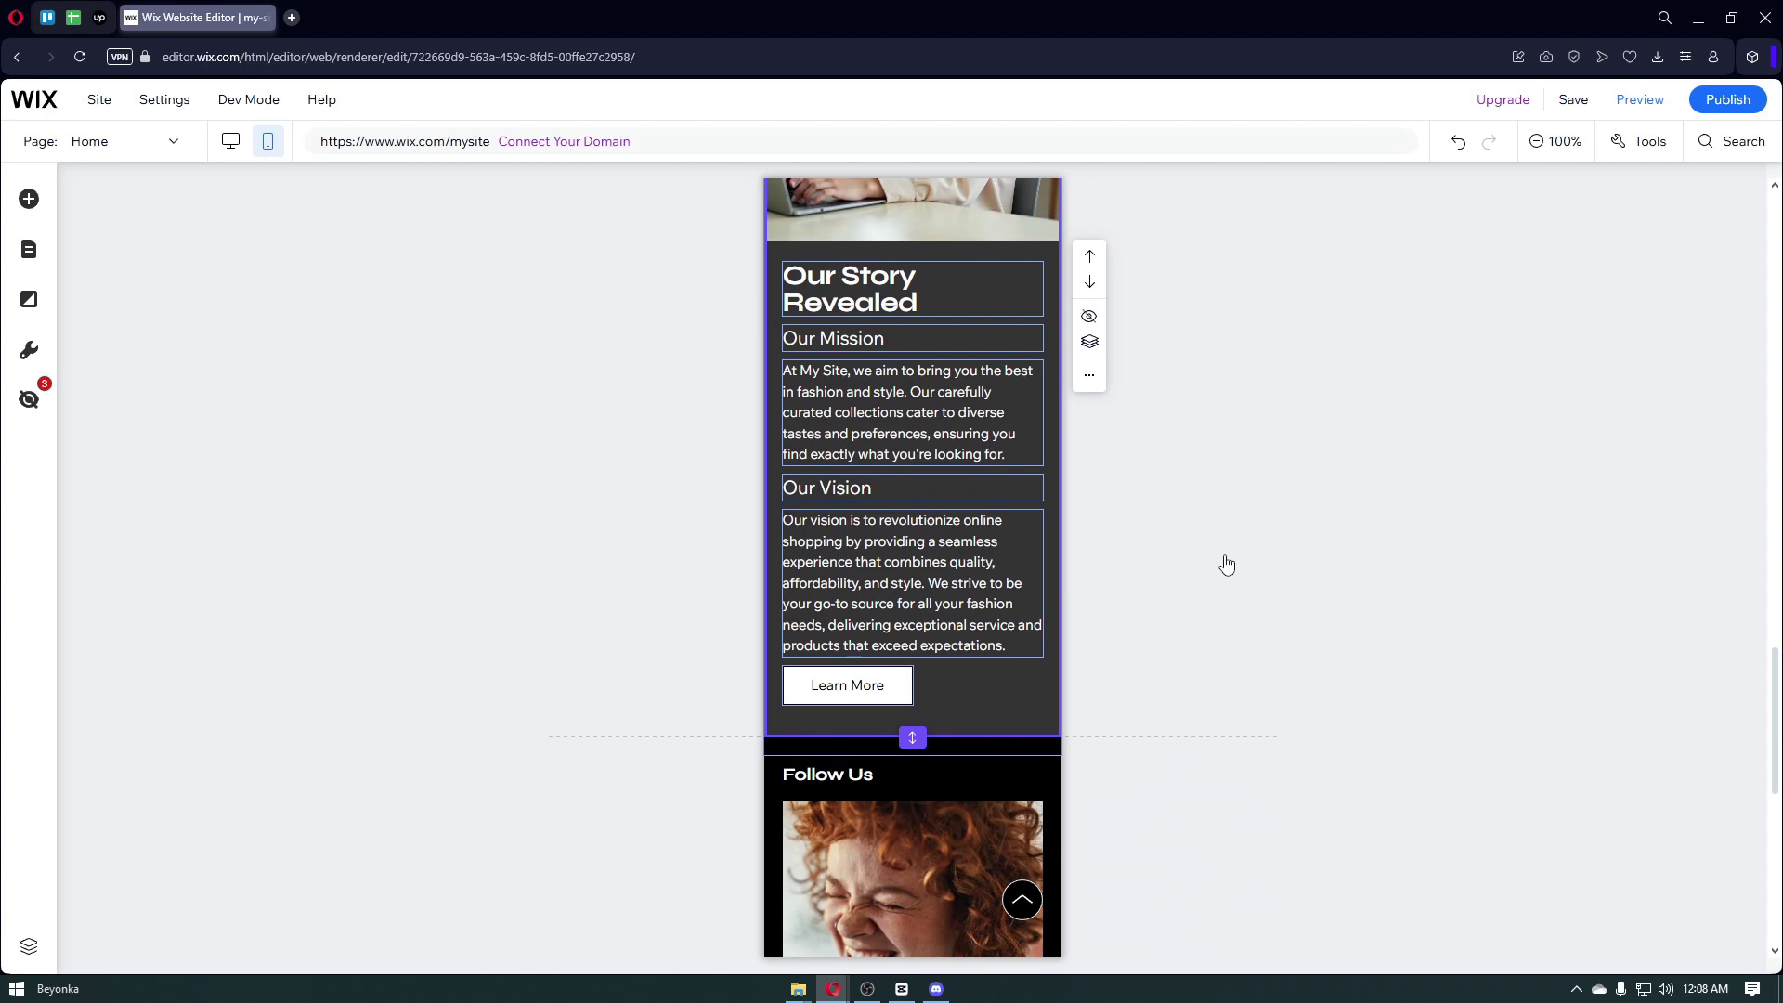
scroll(1242, 433, down, 3)
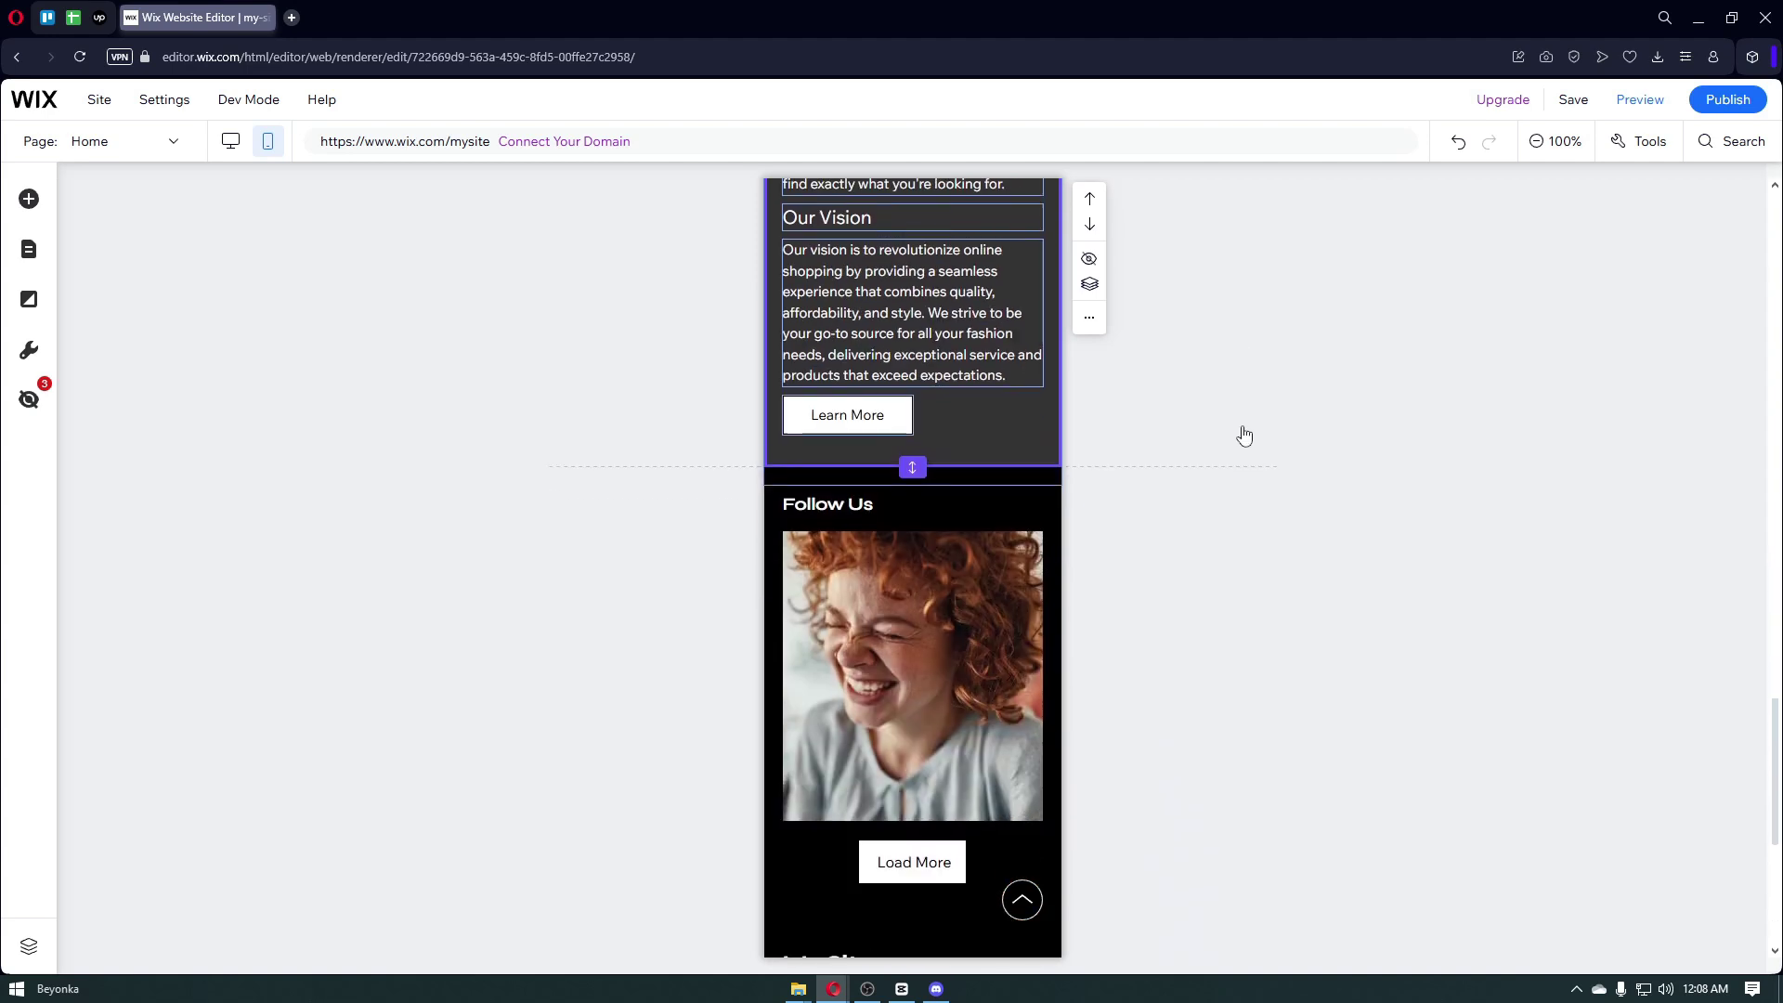
scroll(1244, 436, down, 2)
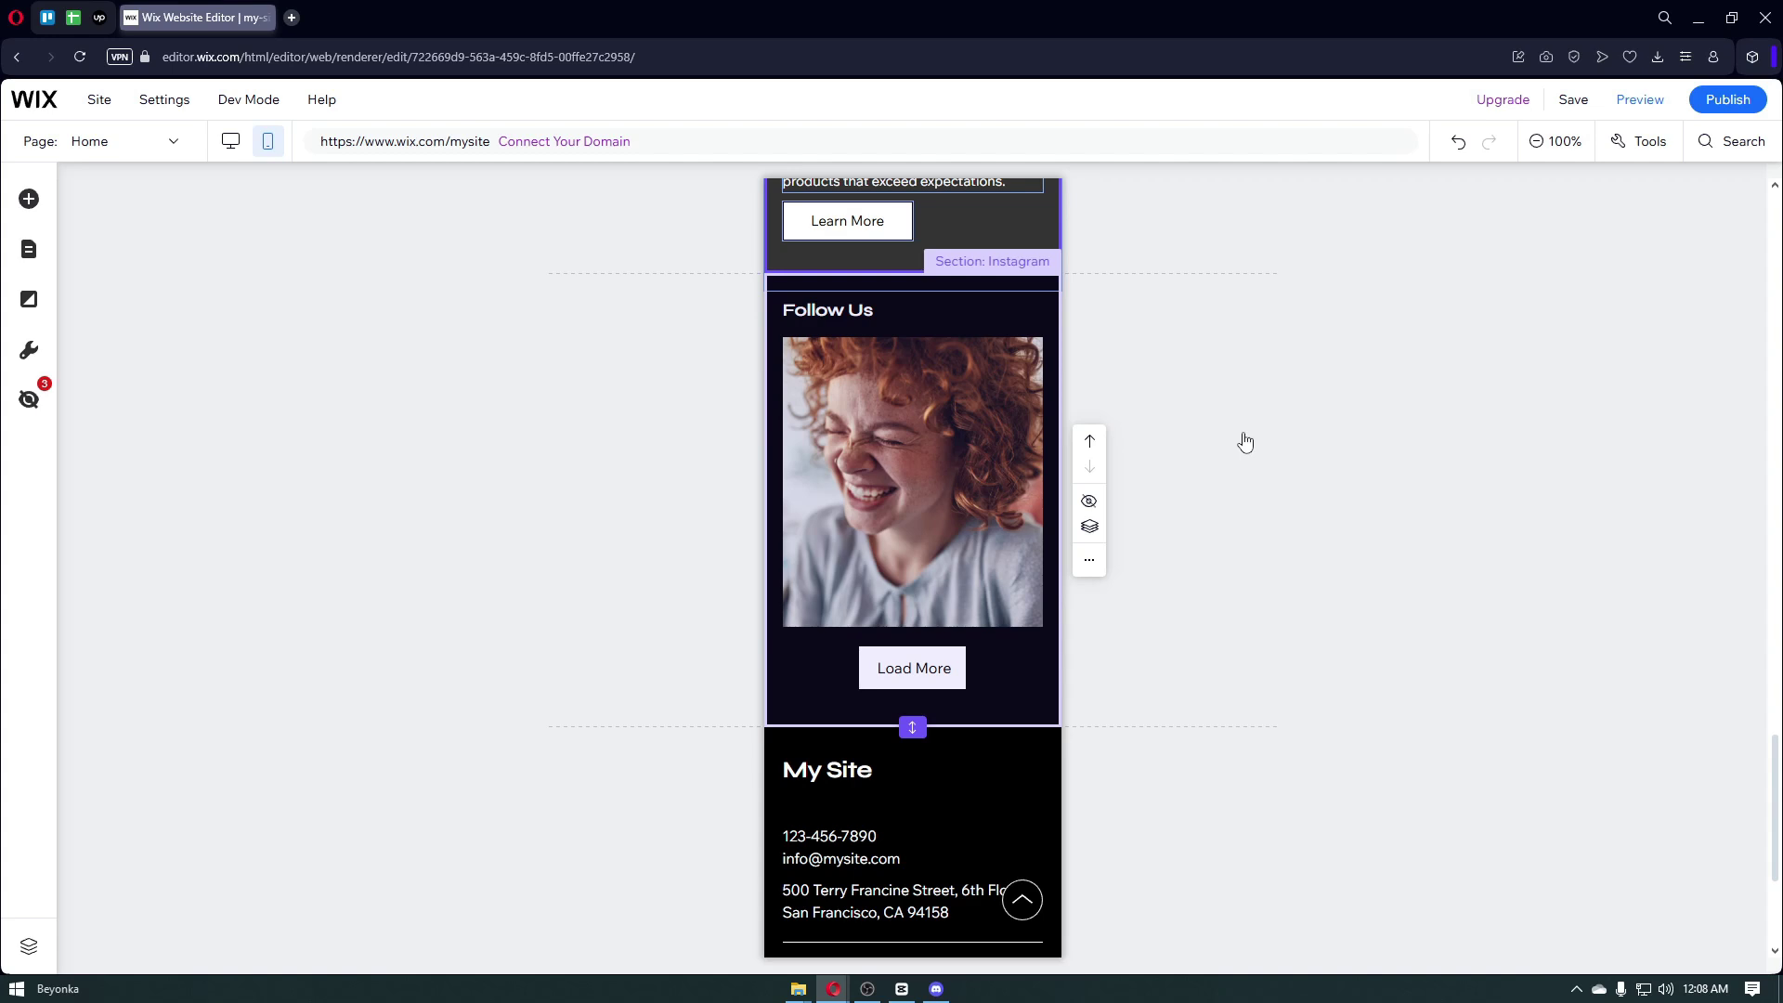
scroll(1245, 441, down, 1)
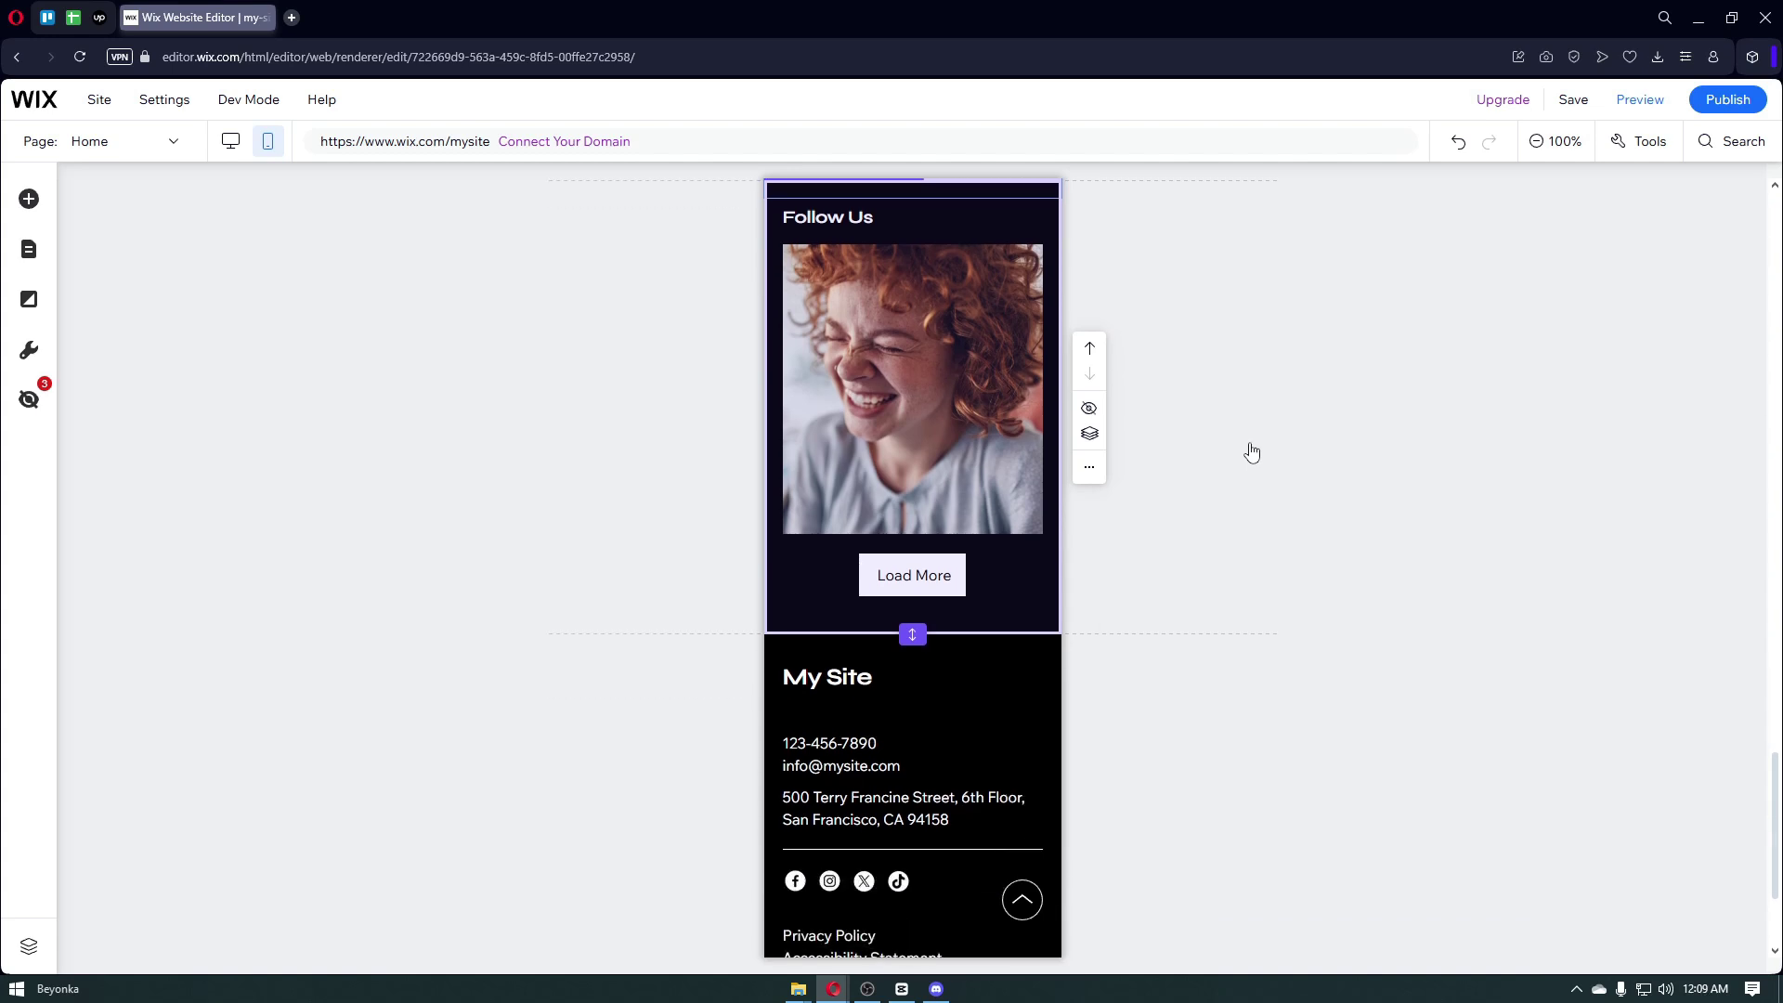
scroll(1253, 455, down, 1)
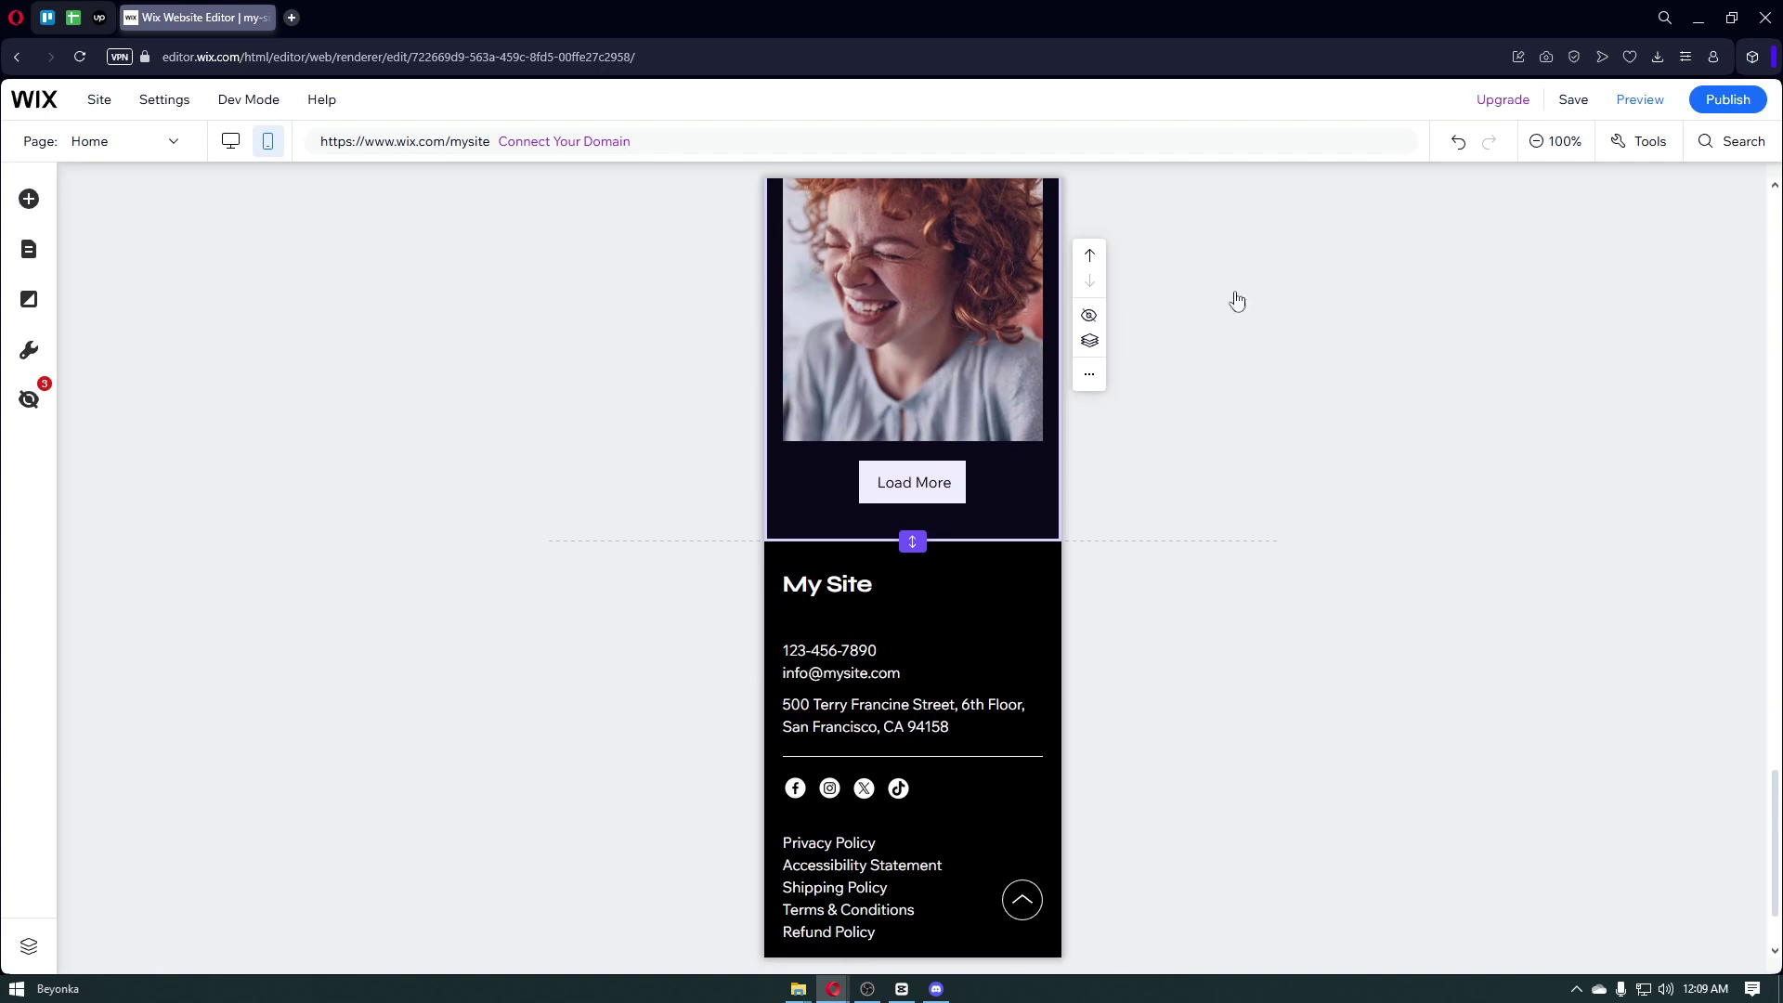
scroll(1234, 371, down, 2)
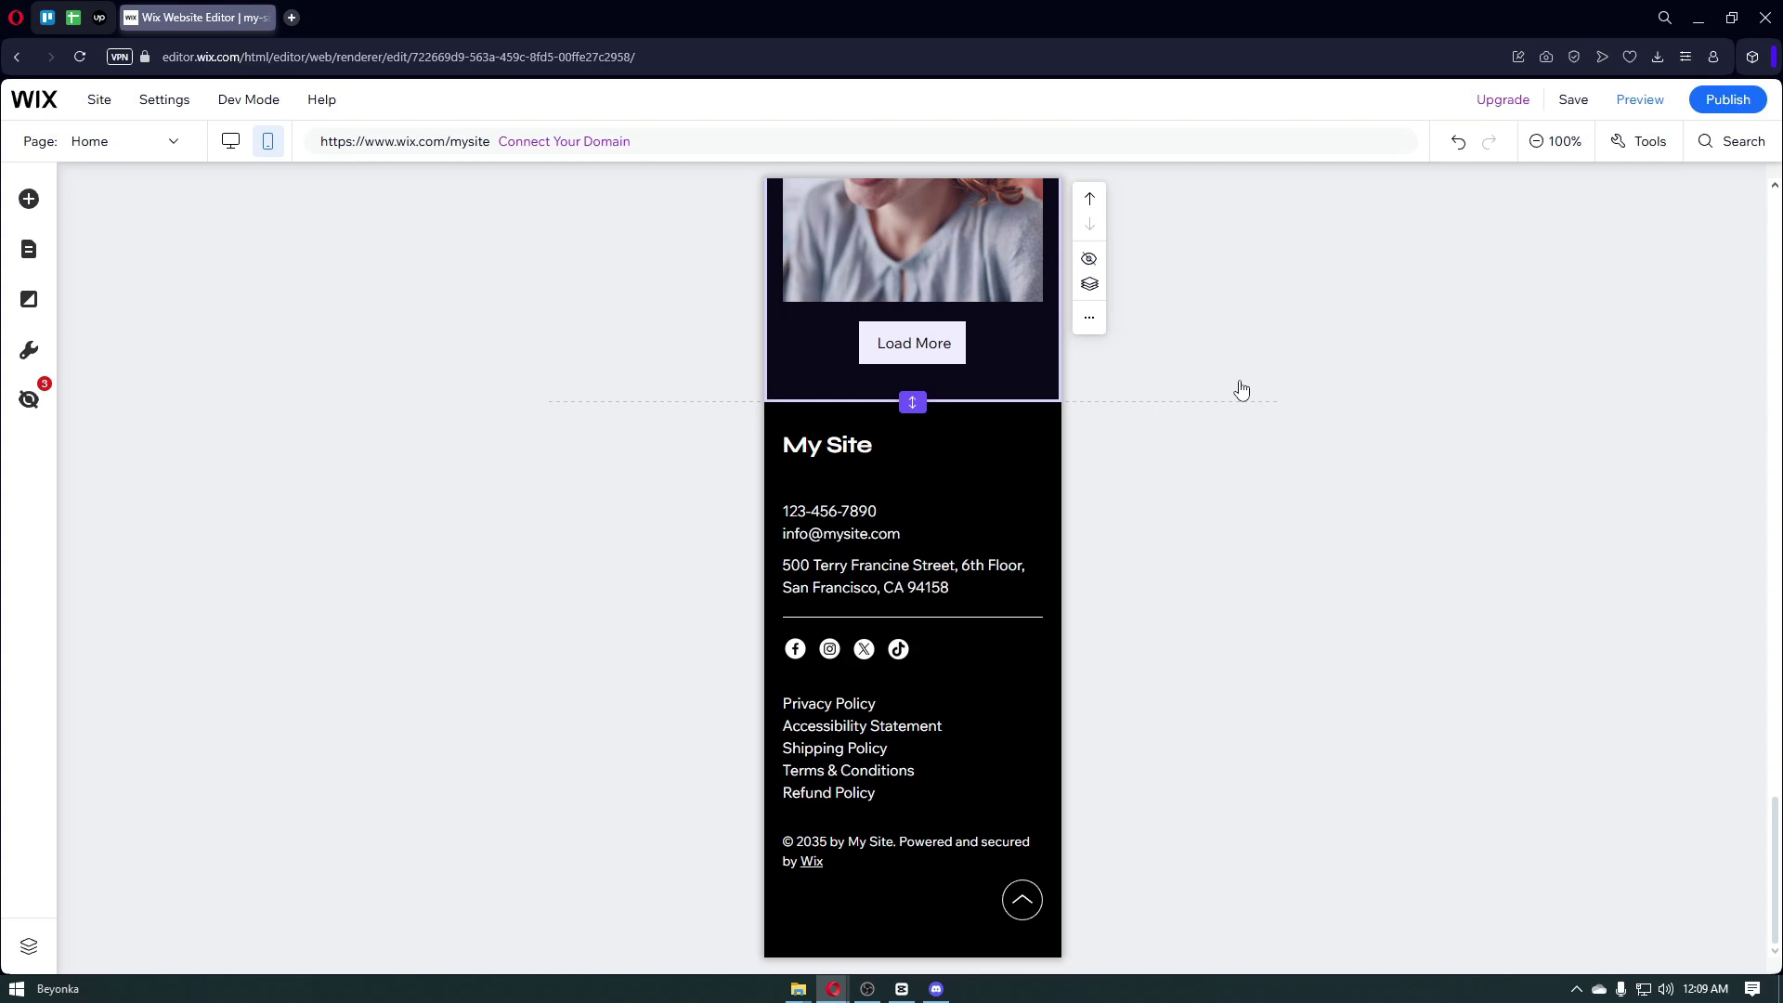
Review the mobile home page from the footer back up through Top Picks and Limited Time Offer to the header.
scroll(1241, 389, up, 3)
scroll(1241, 389, up, 5)
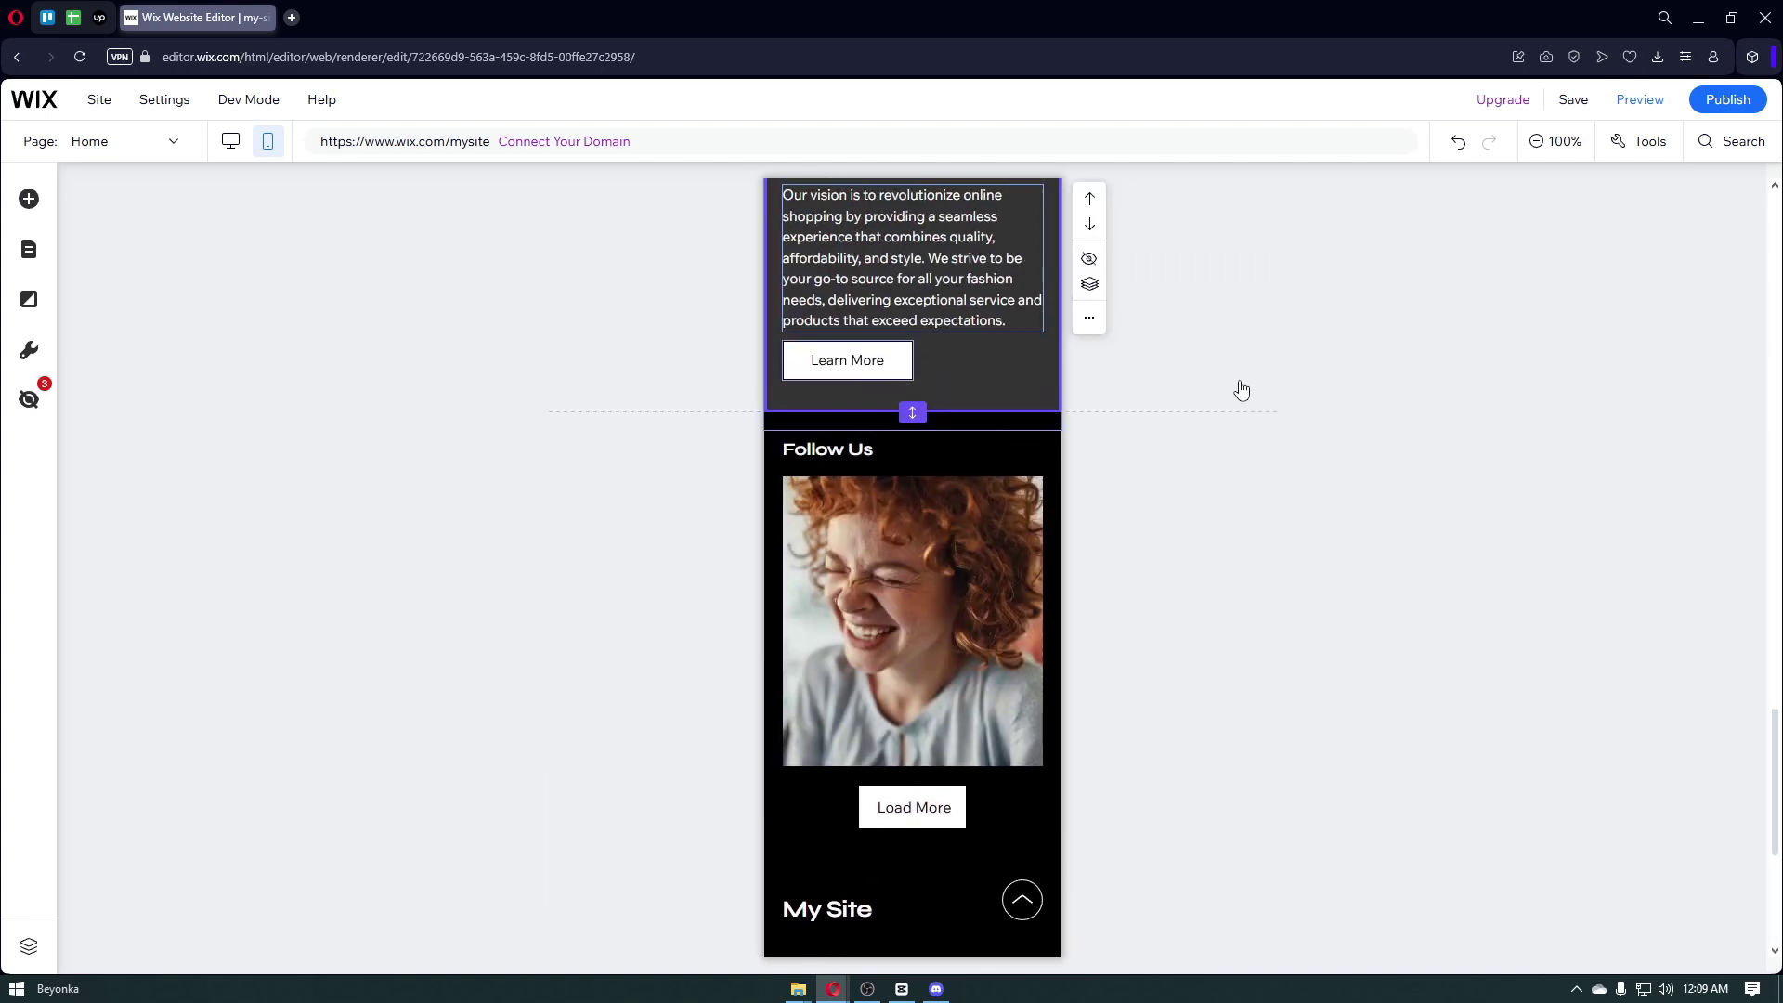
scroll(1241, 389, up, 1)
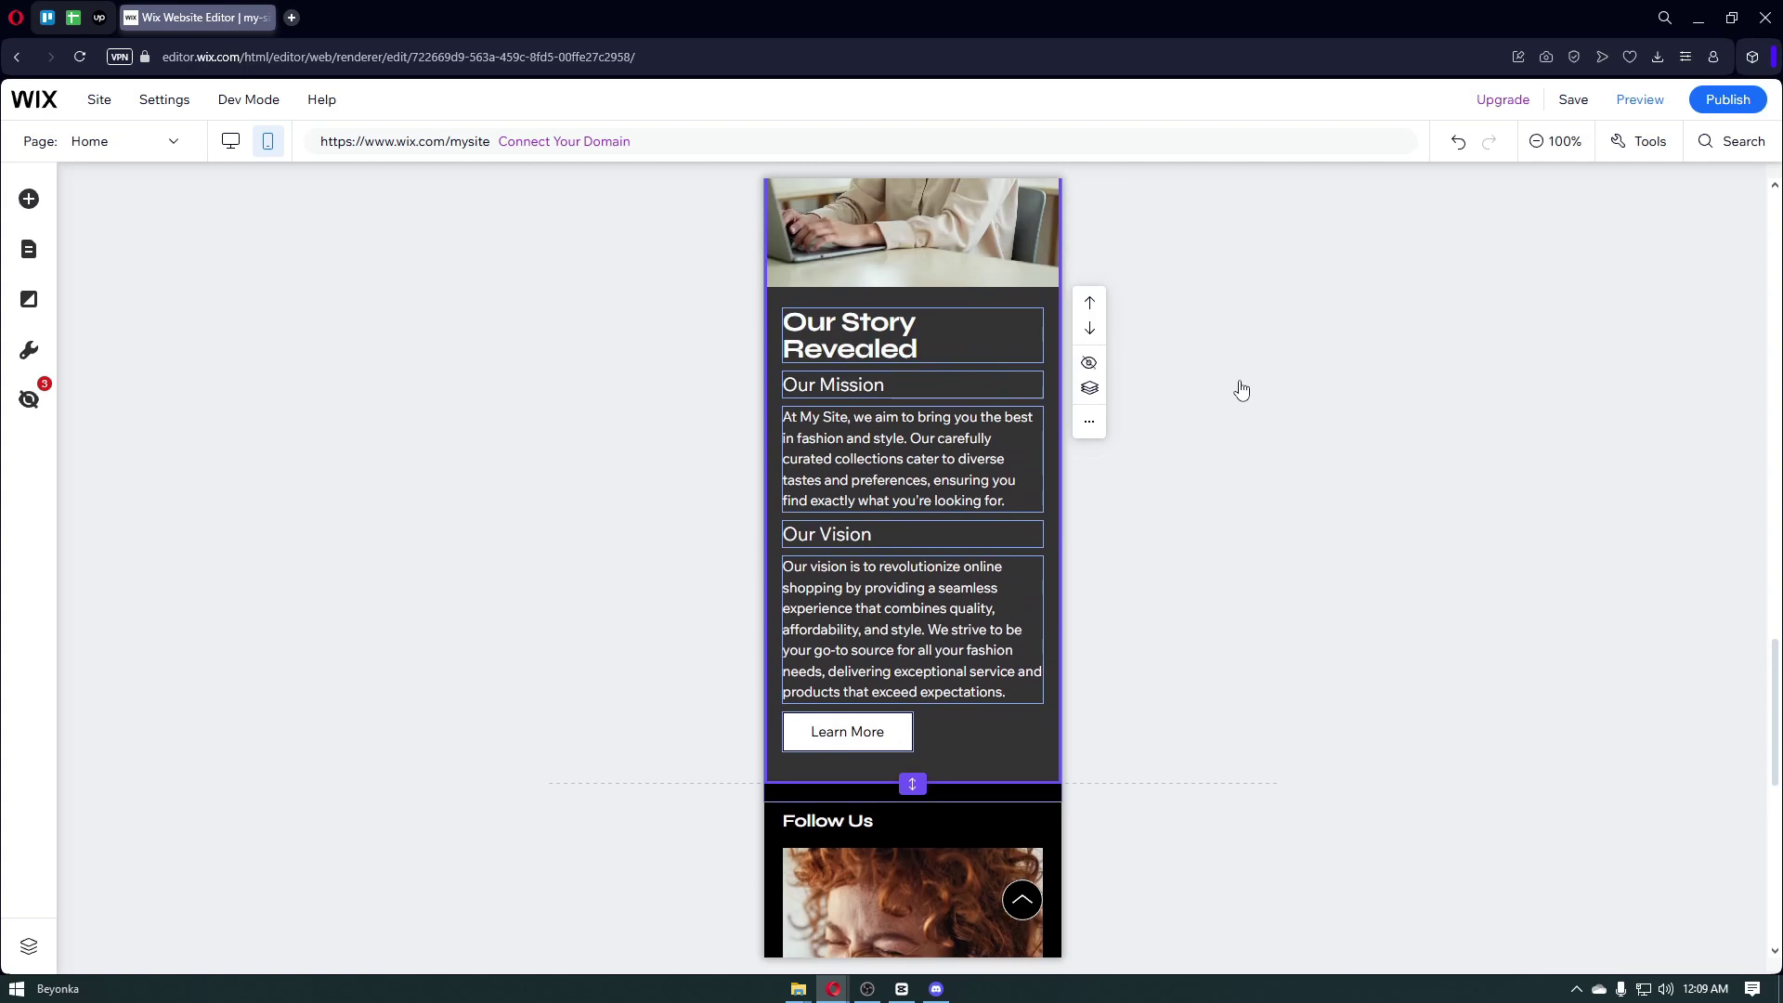
scroll(1242, 389, up, 3)
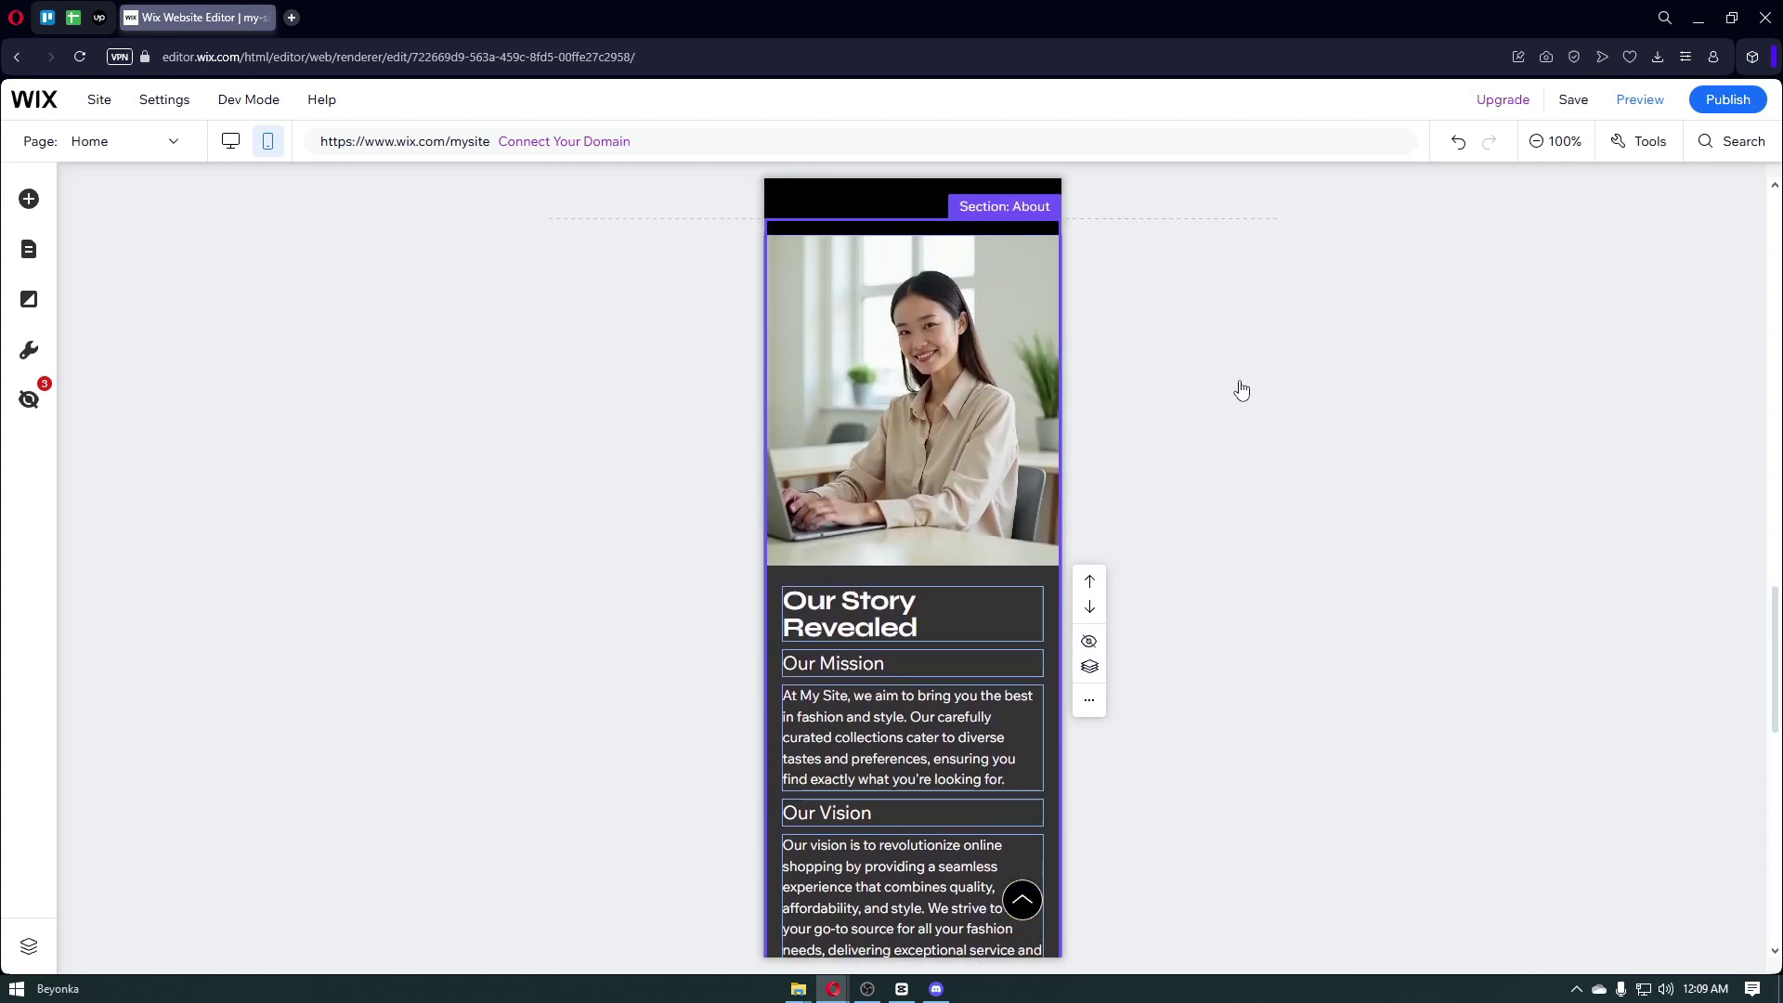
scroll(1241, 389, up, 2)
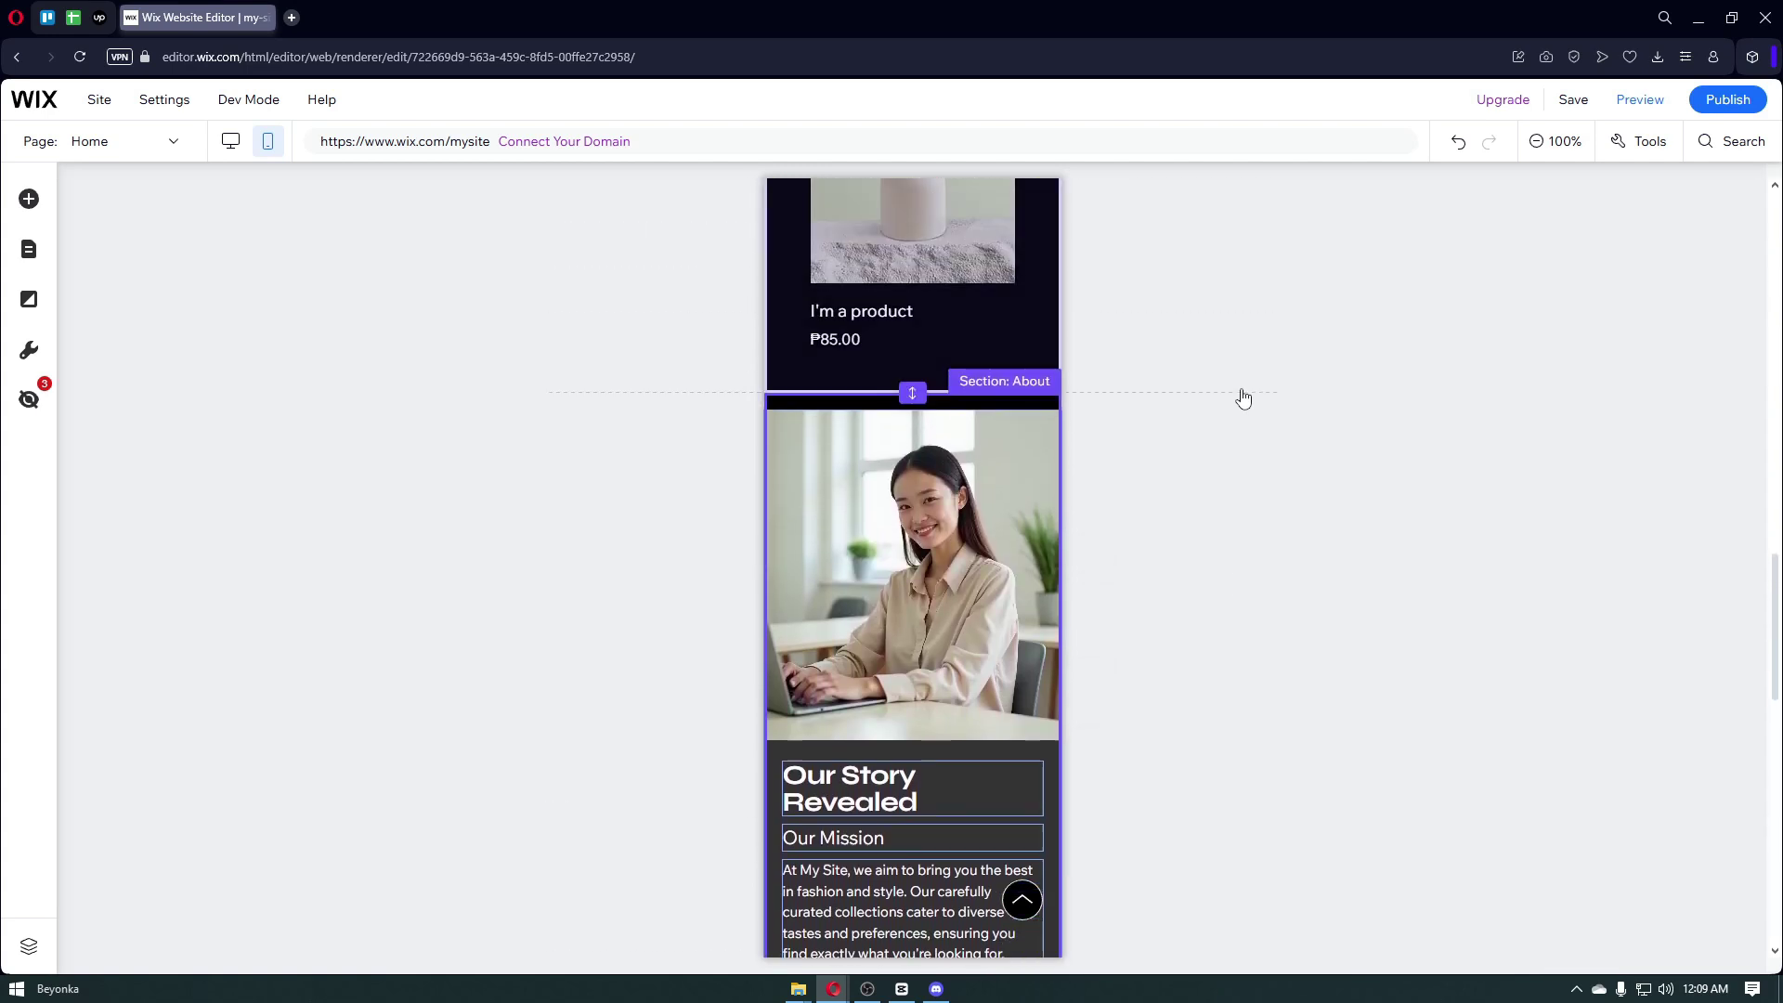
scroll(1243, 398, up, 1)
scroll(1243, 398, up, 8)
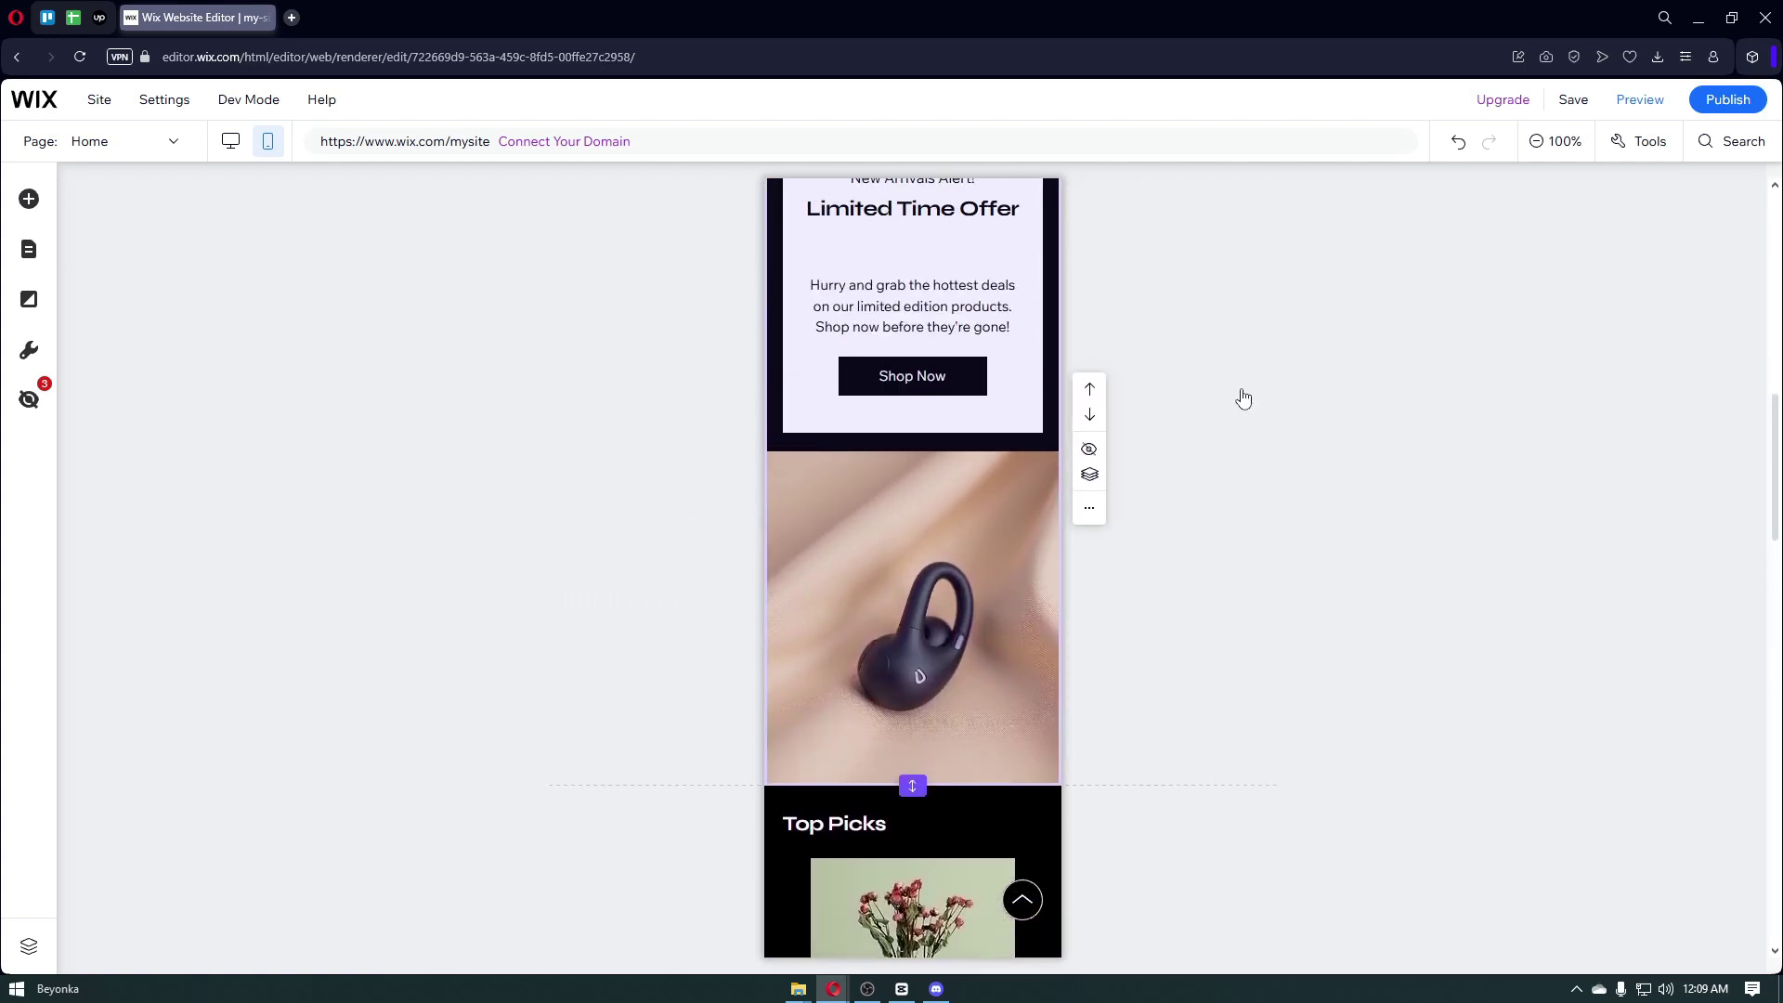
scroll(1243, 399, up, 6)
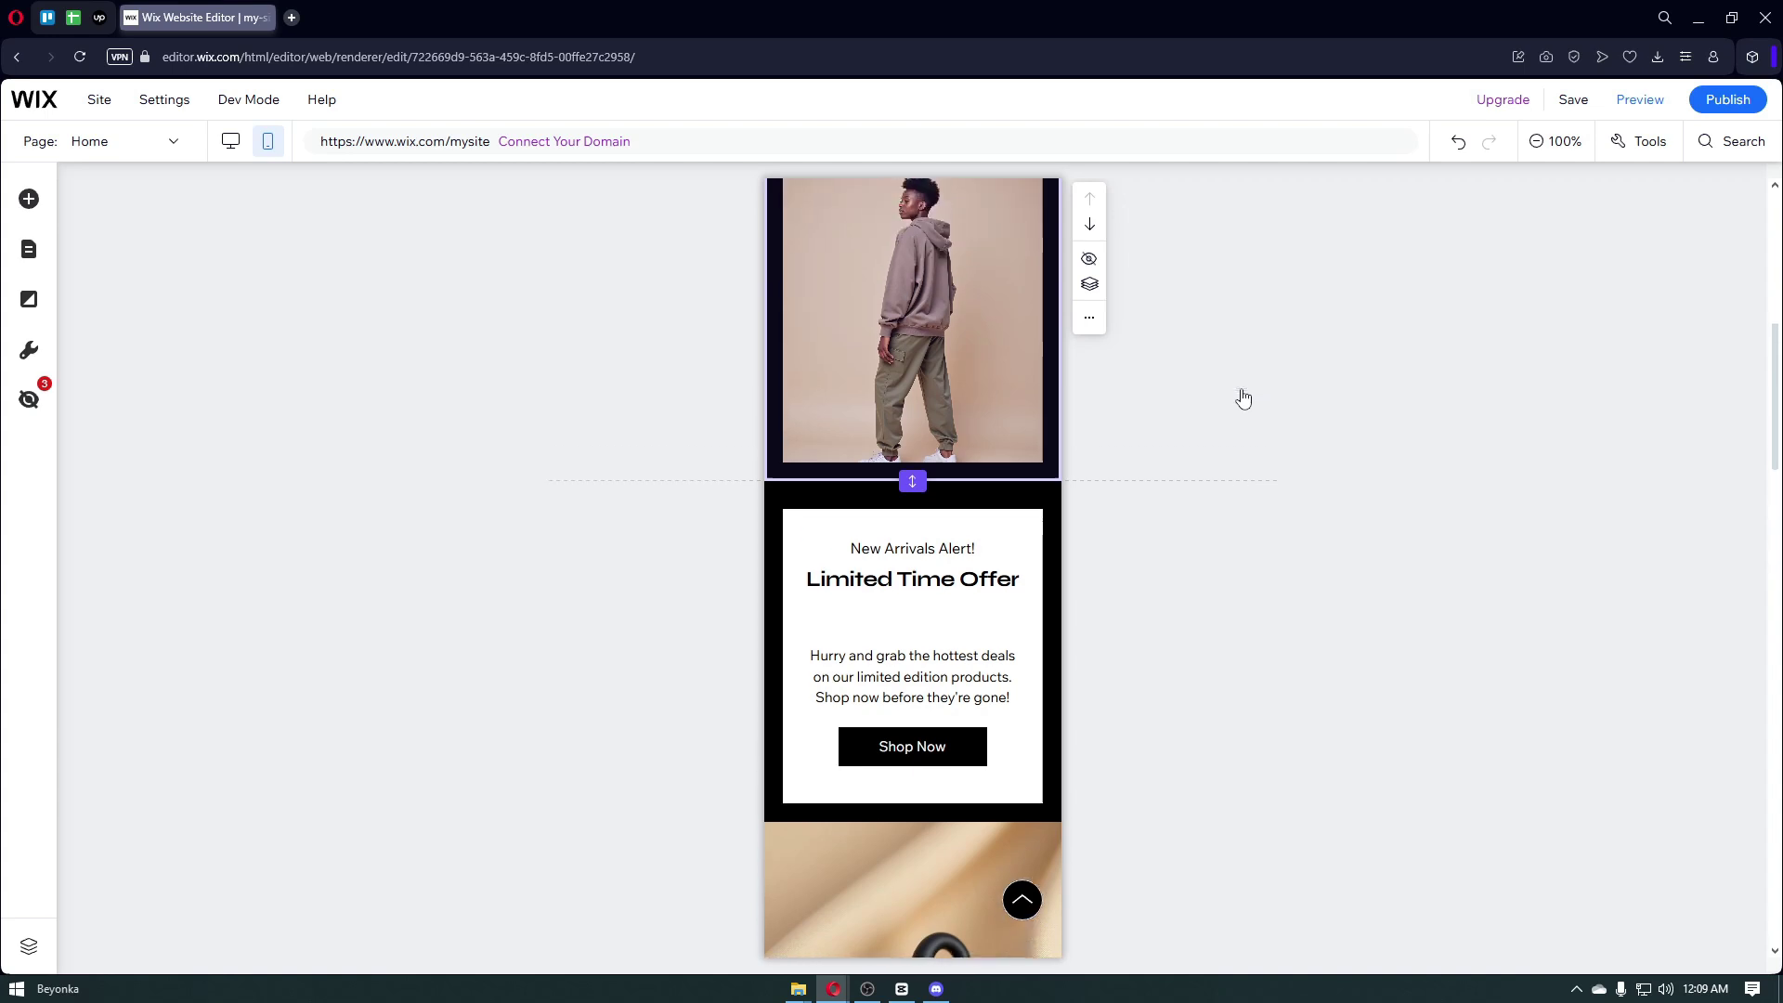
scroll(1244, 399, up, 5)
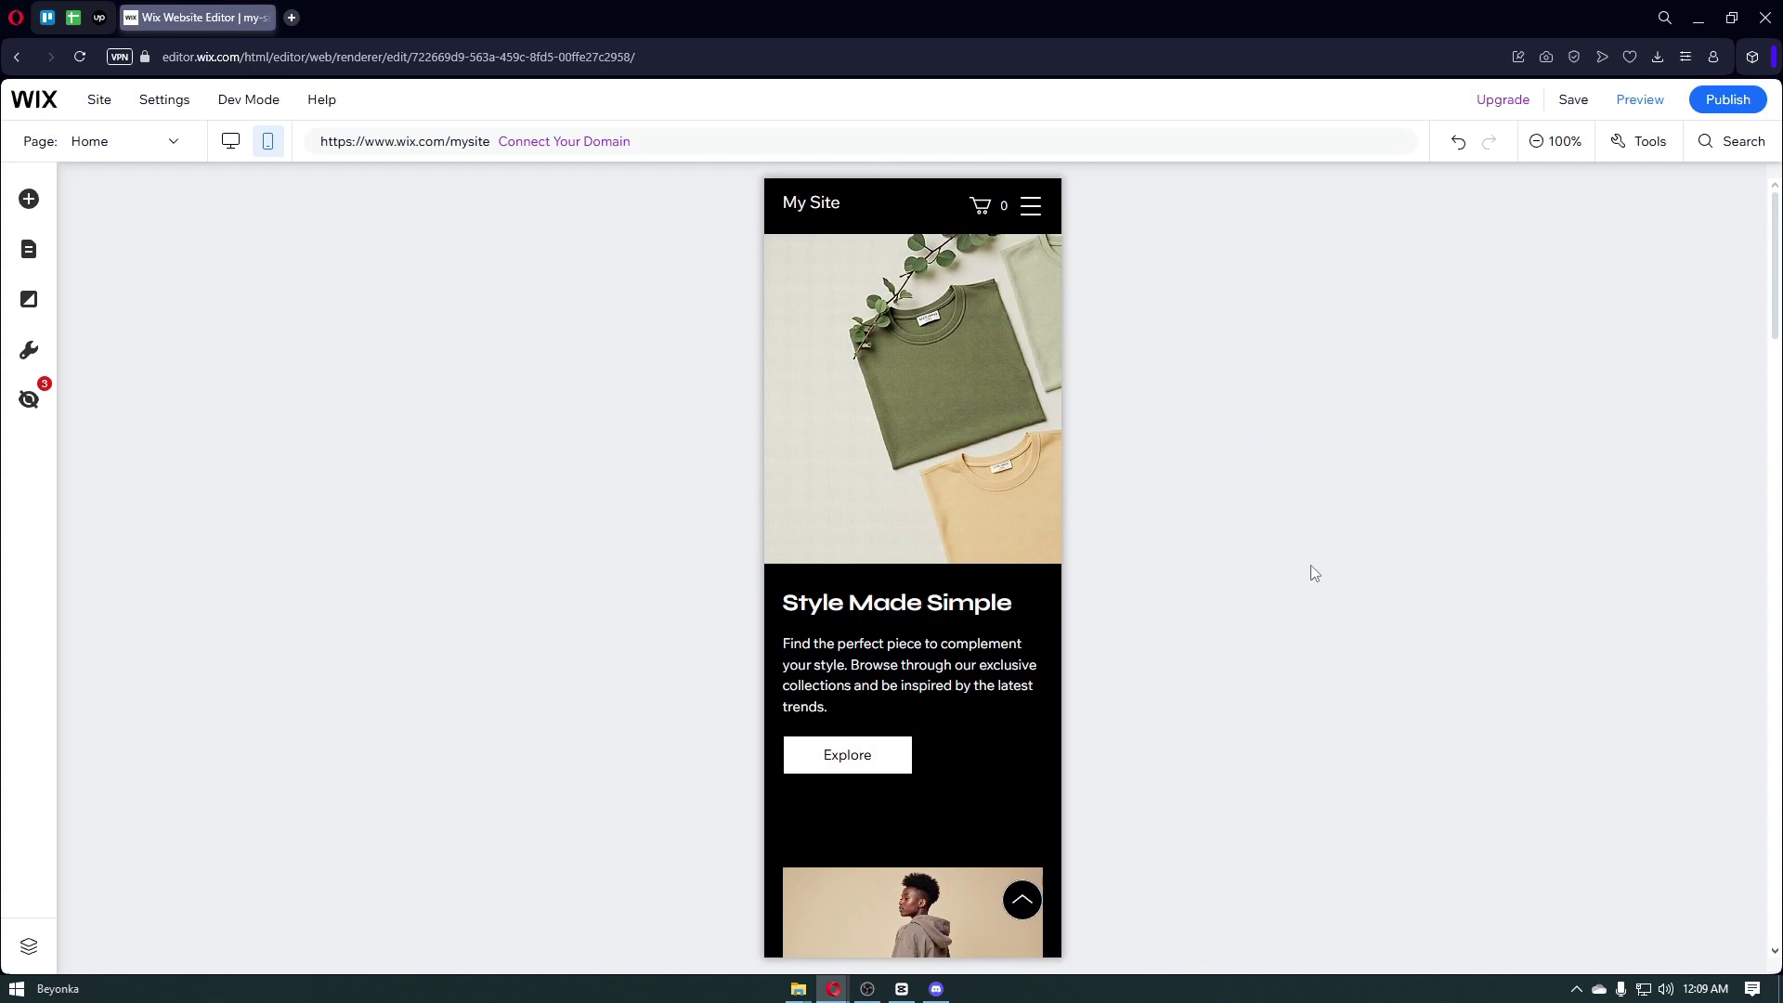
Hide the Promotion section containing the Limited Time Offer on the mobile home page.
scroll(1319, 572, down, 1)
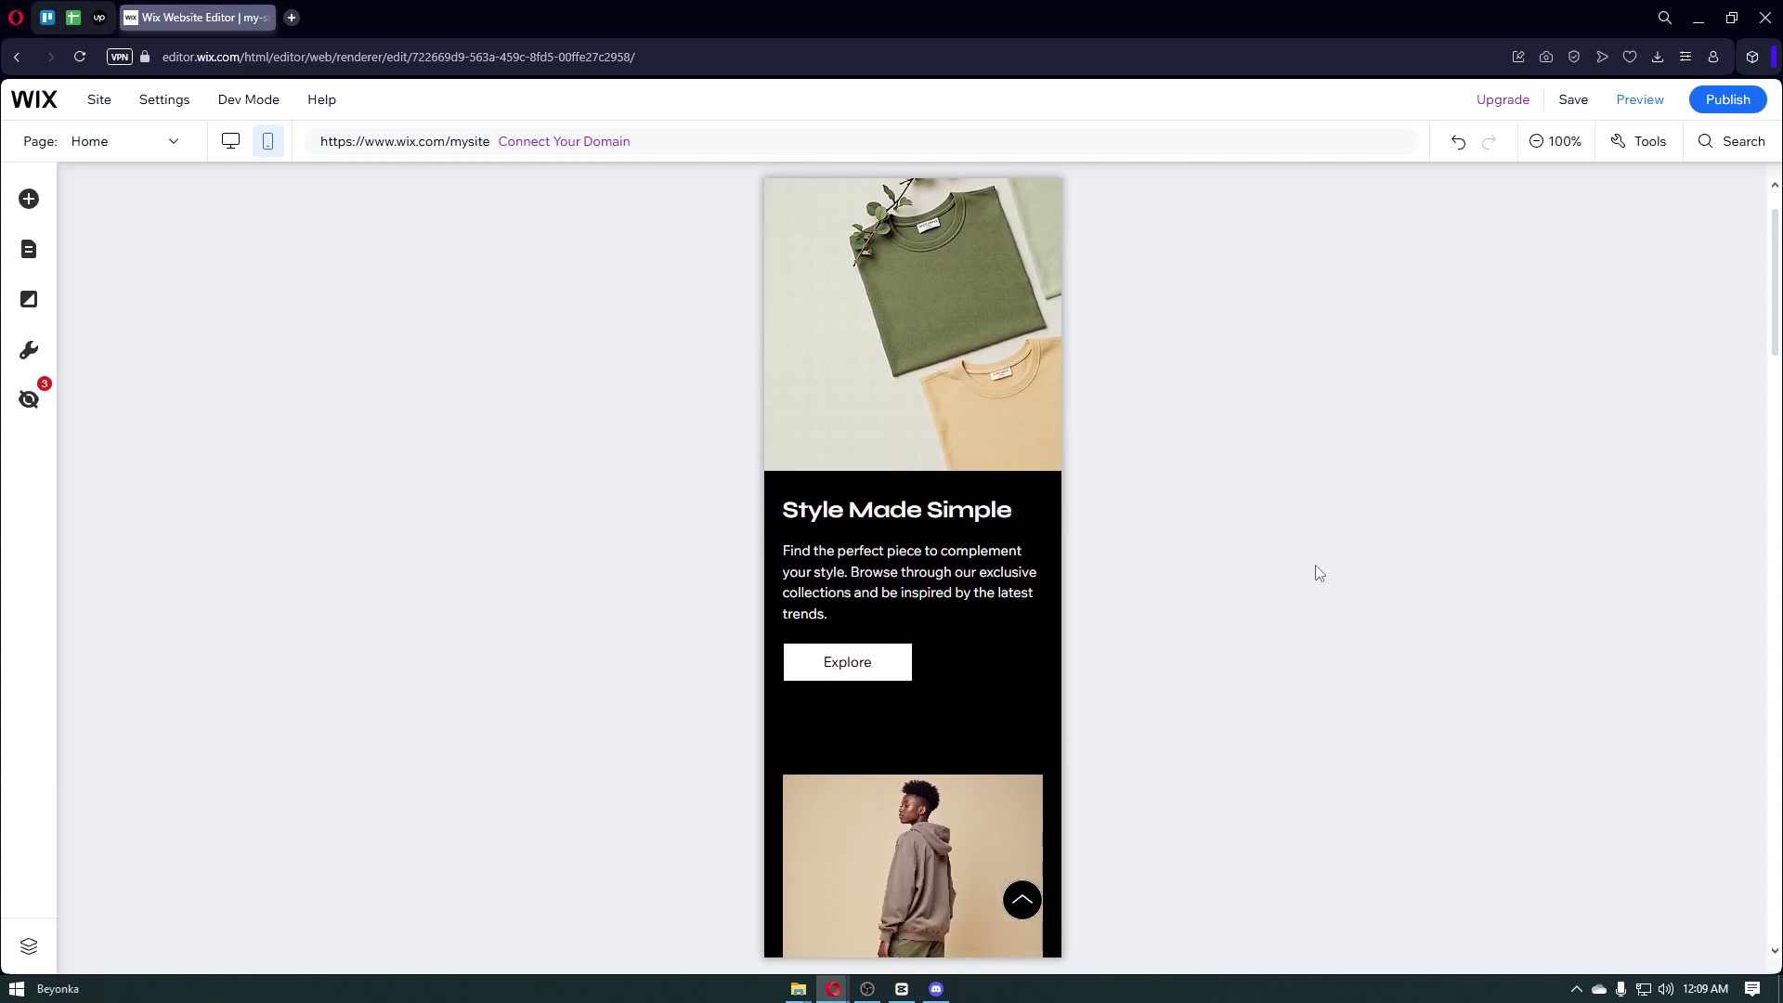
scroll(1084, 449, down, 4)
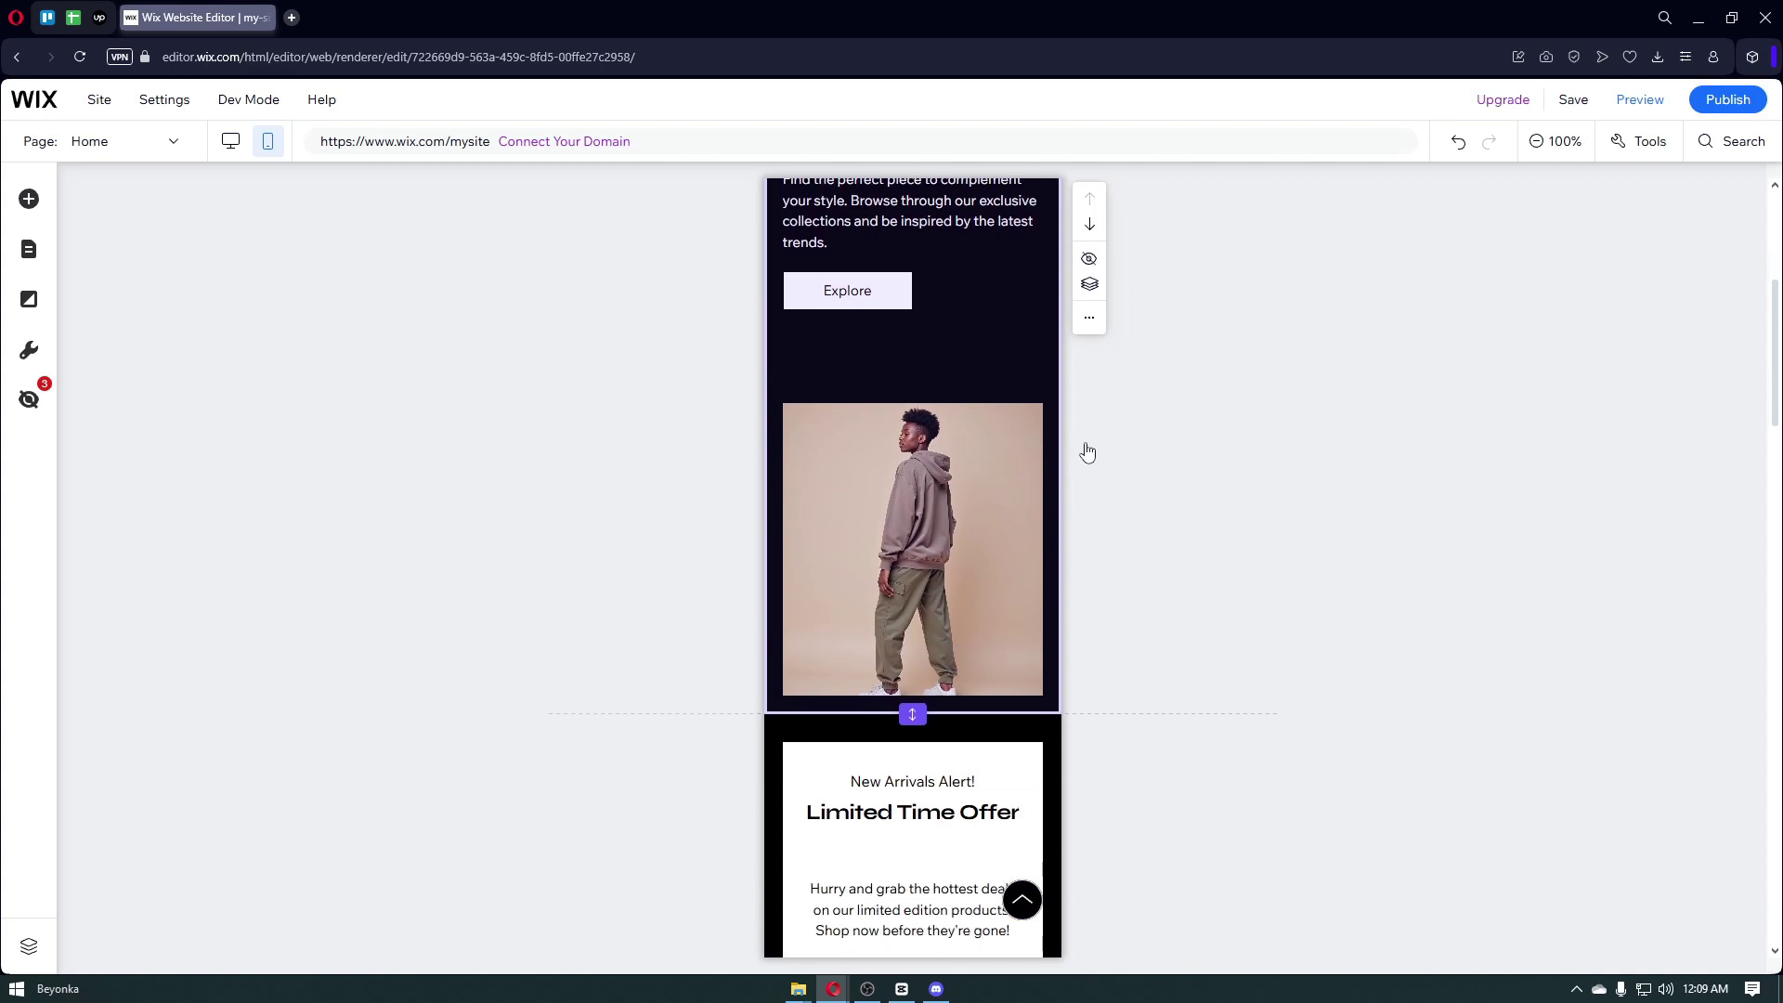
scroll(1188, 438, down, 1)
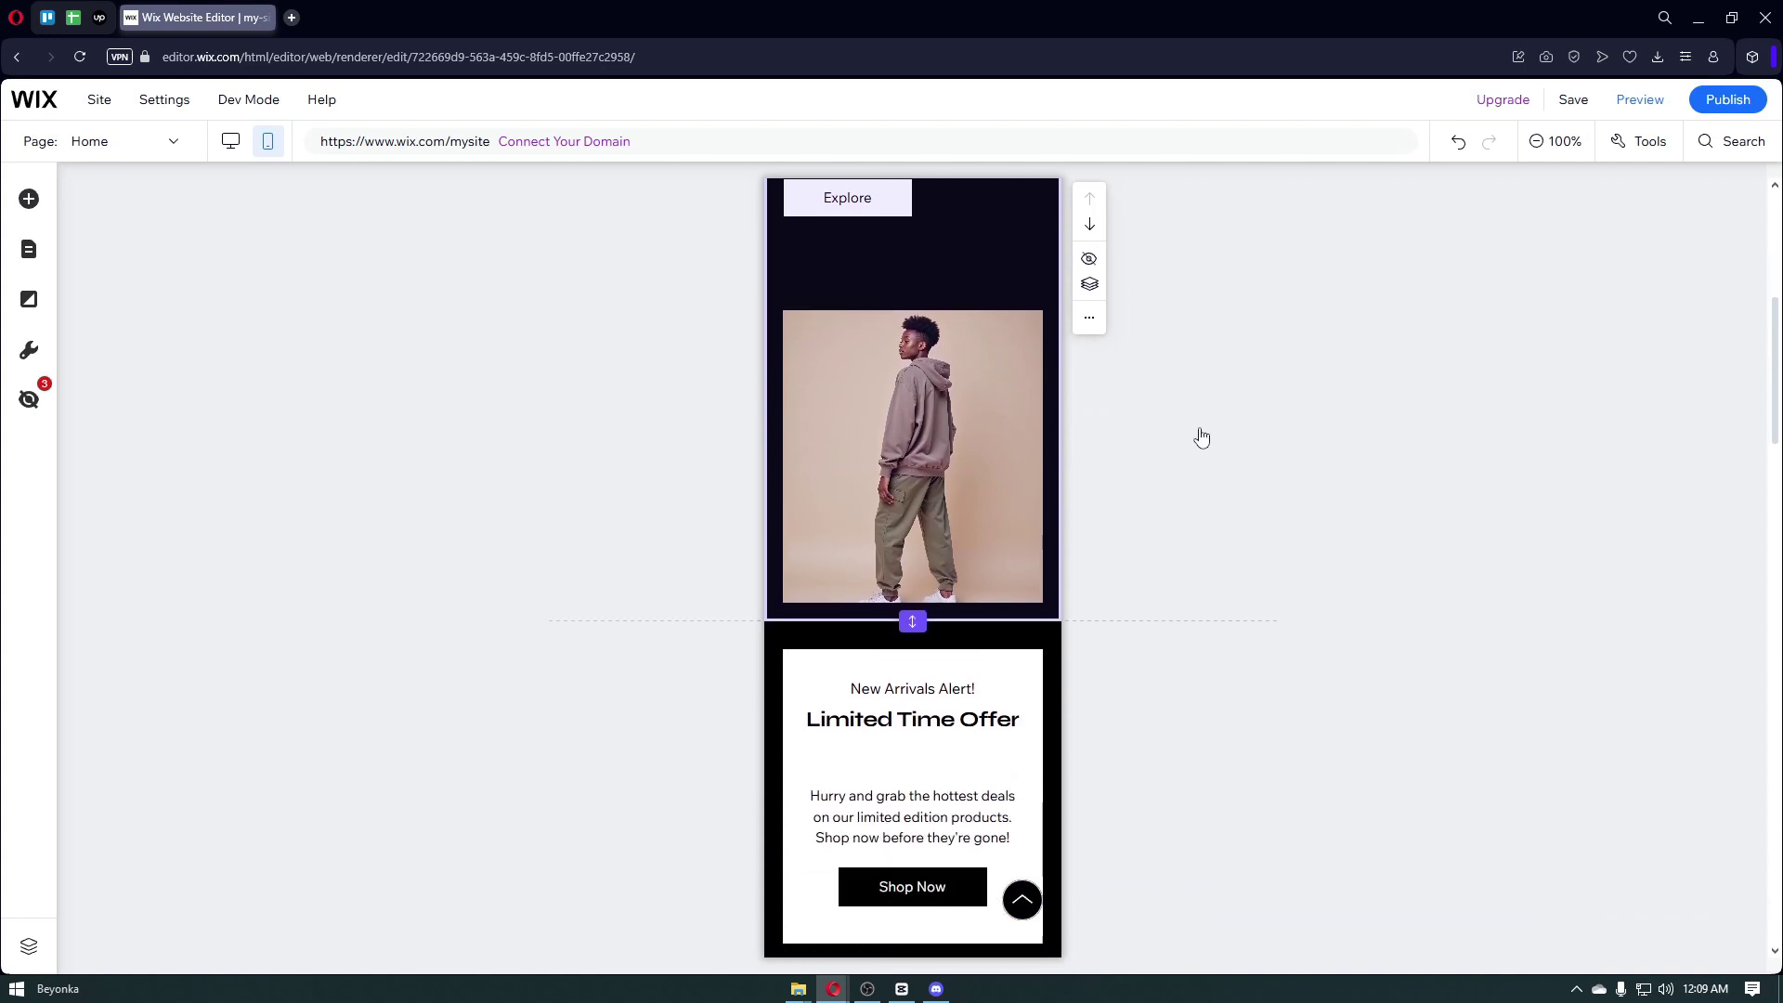
scroll(1201, 437, down, 1)
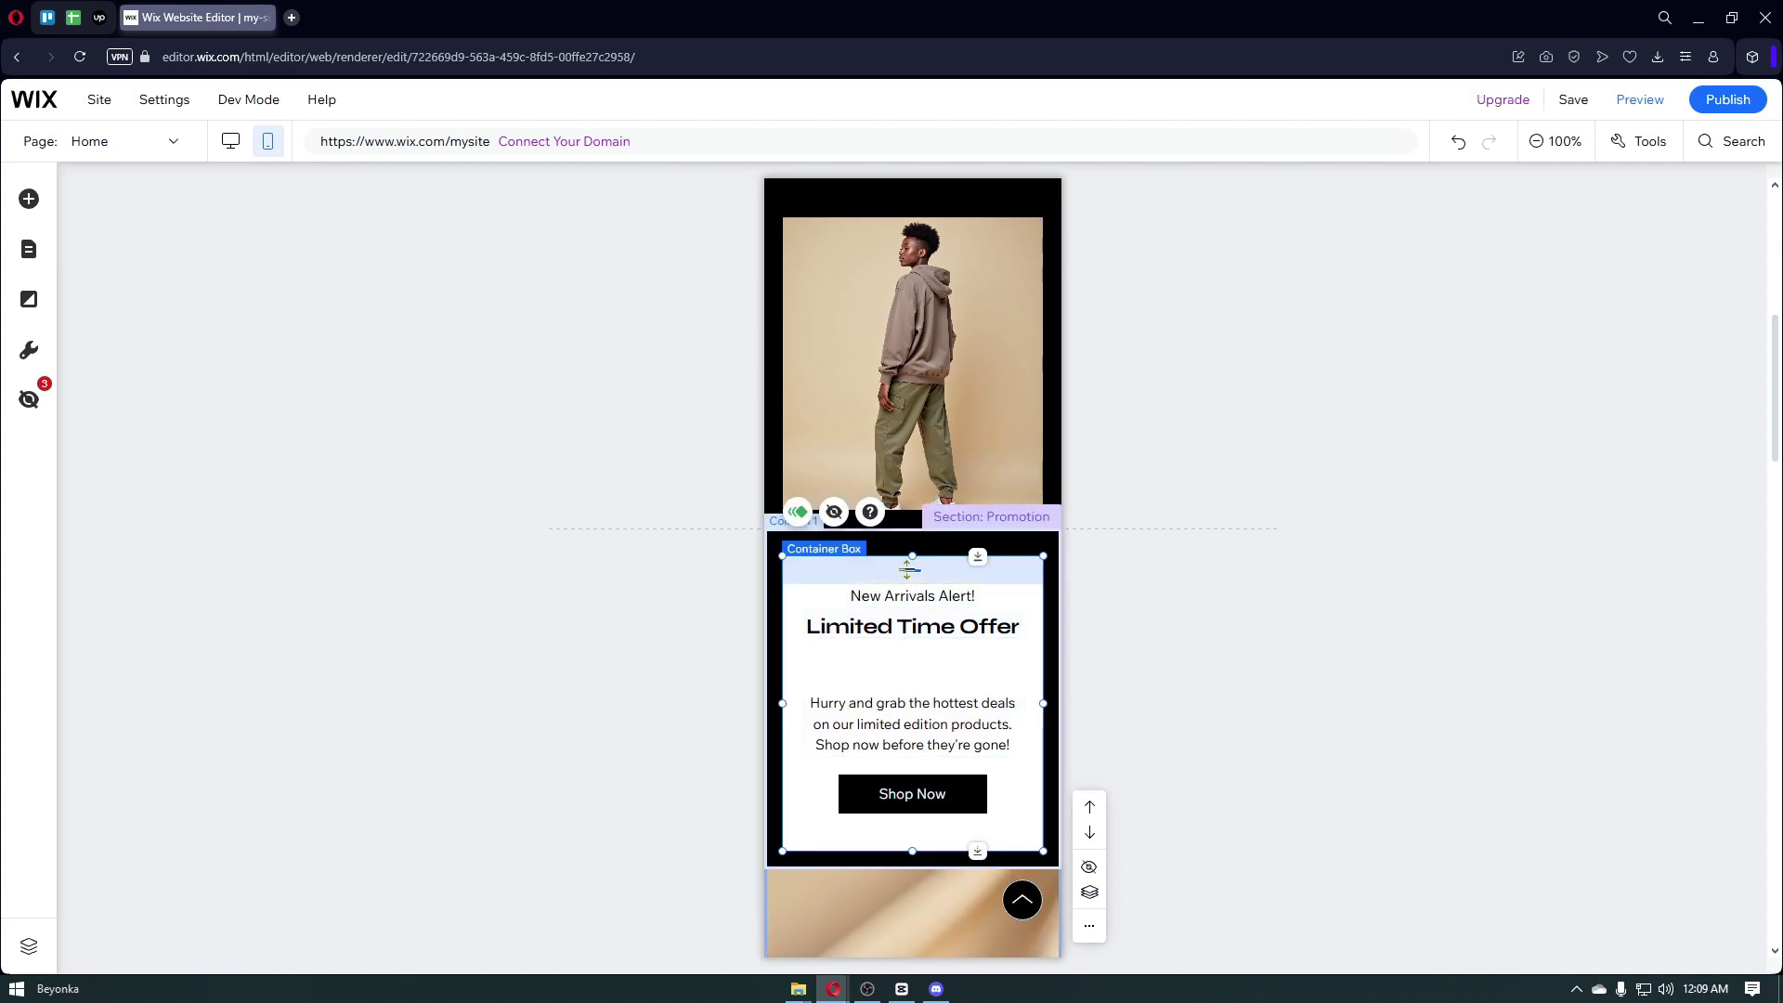
click(1089, 869)
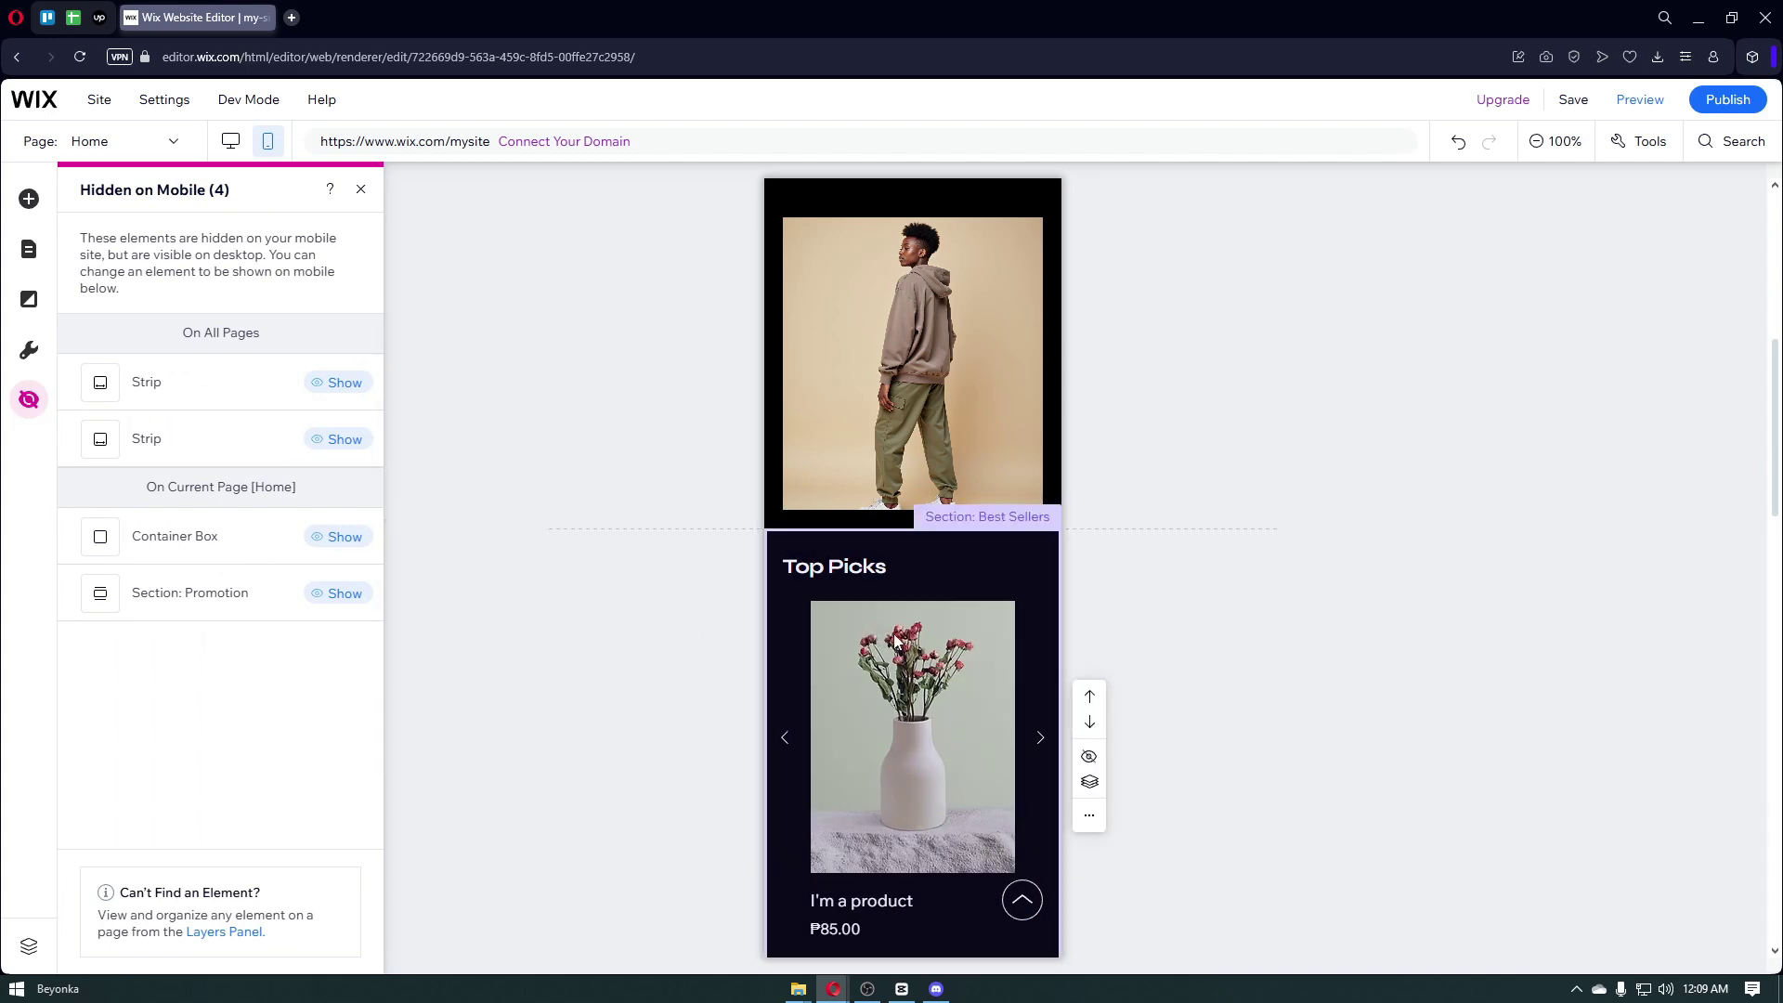
Examine the mobile home page without the Promotion section, from Top Picks through Our Story and Follow Us to the footer.
scroll(943, 647, down, 3)
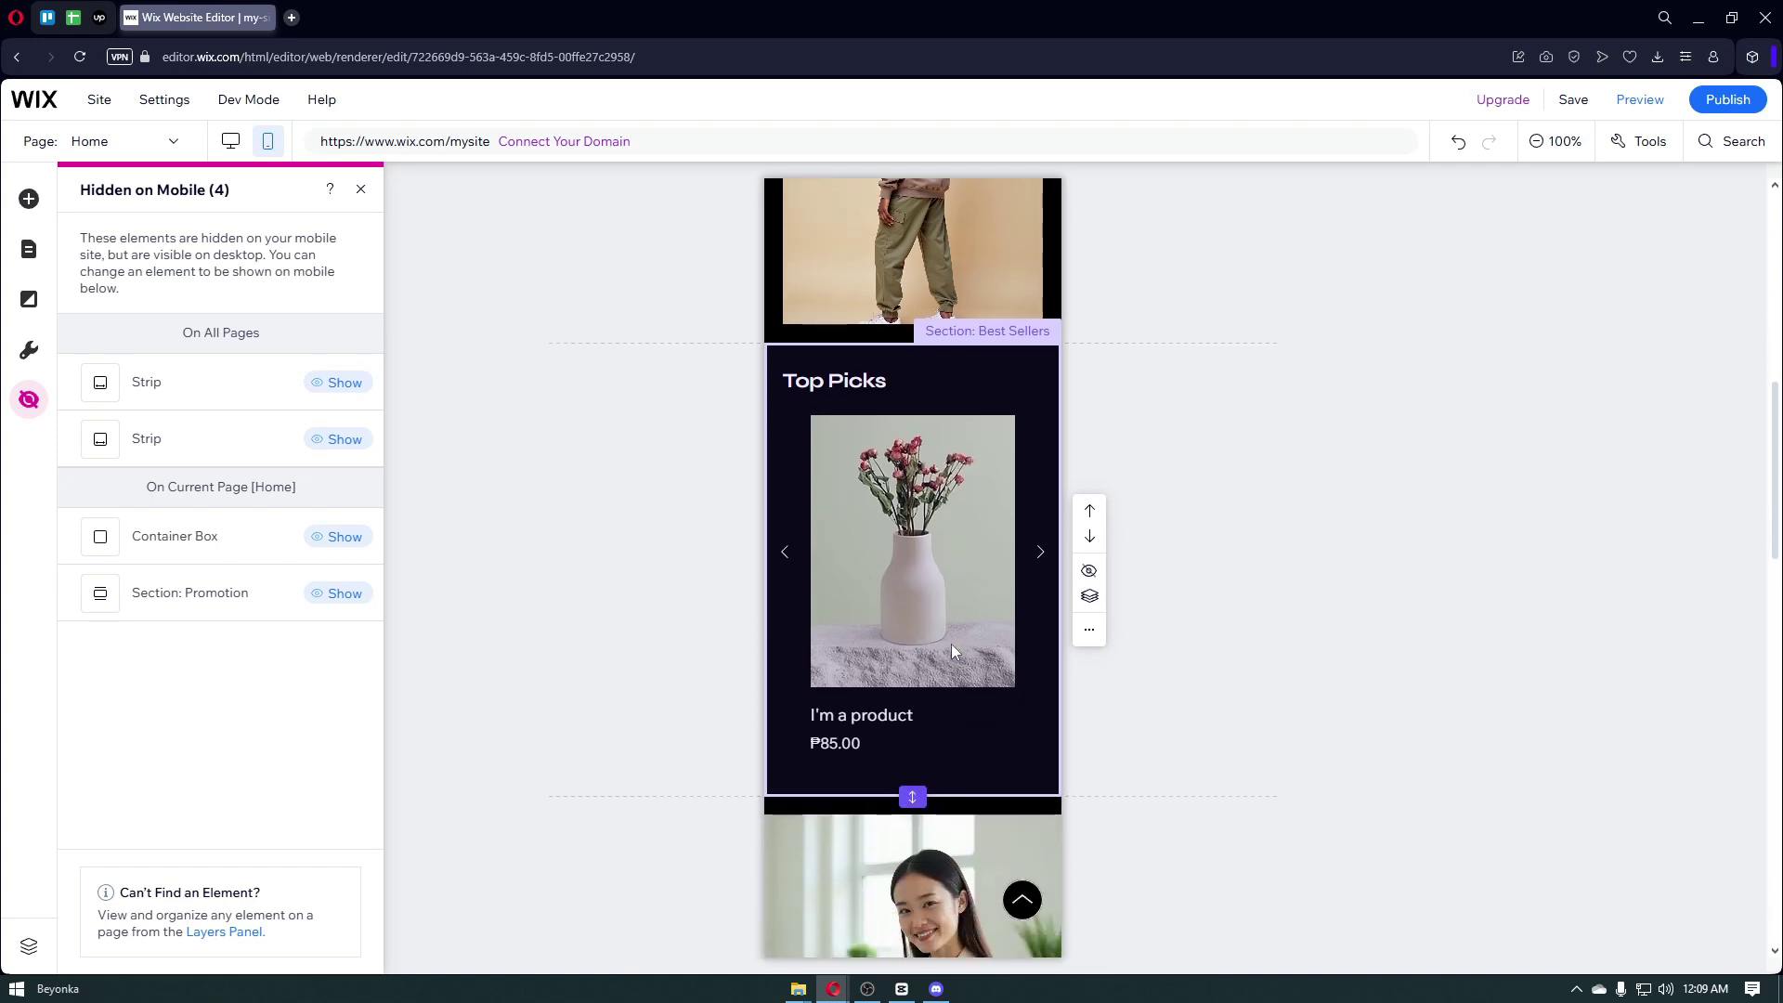
scroll(954, 652, down, 1)
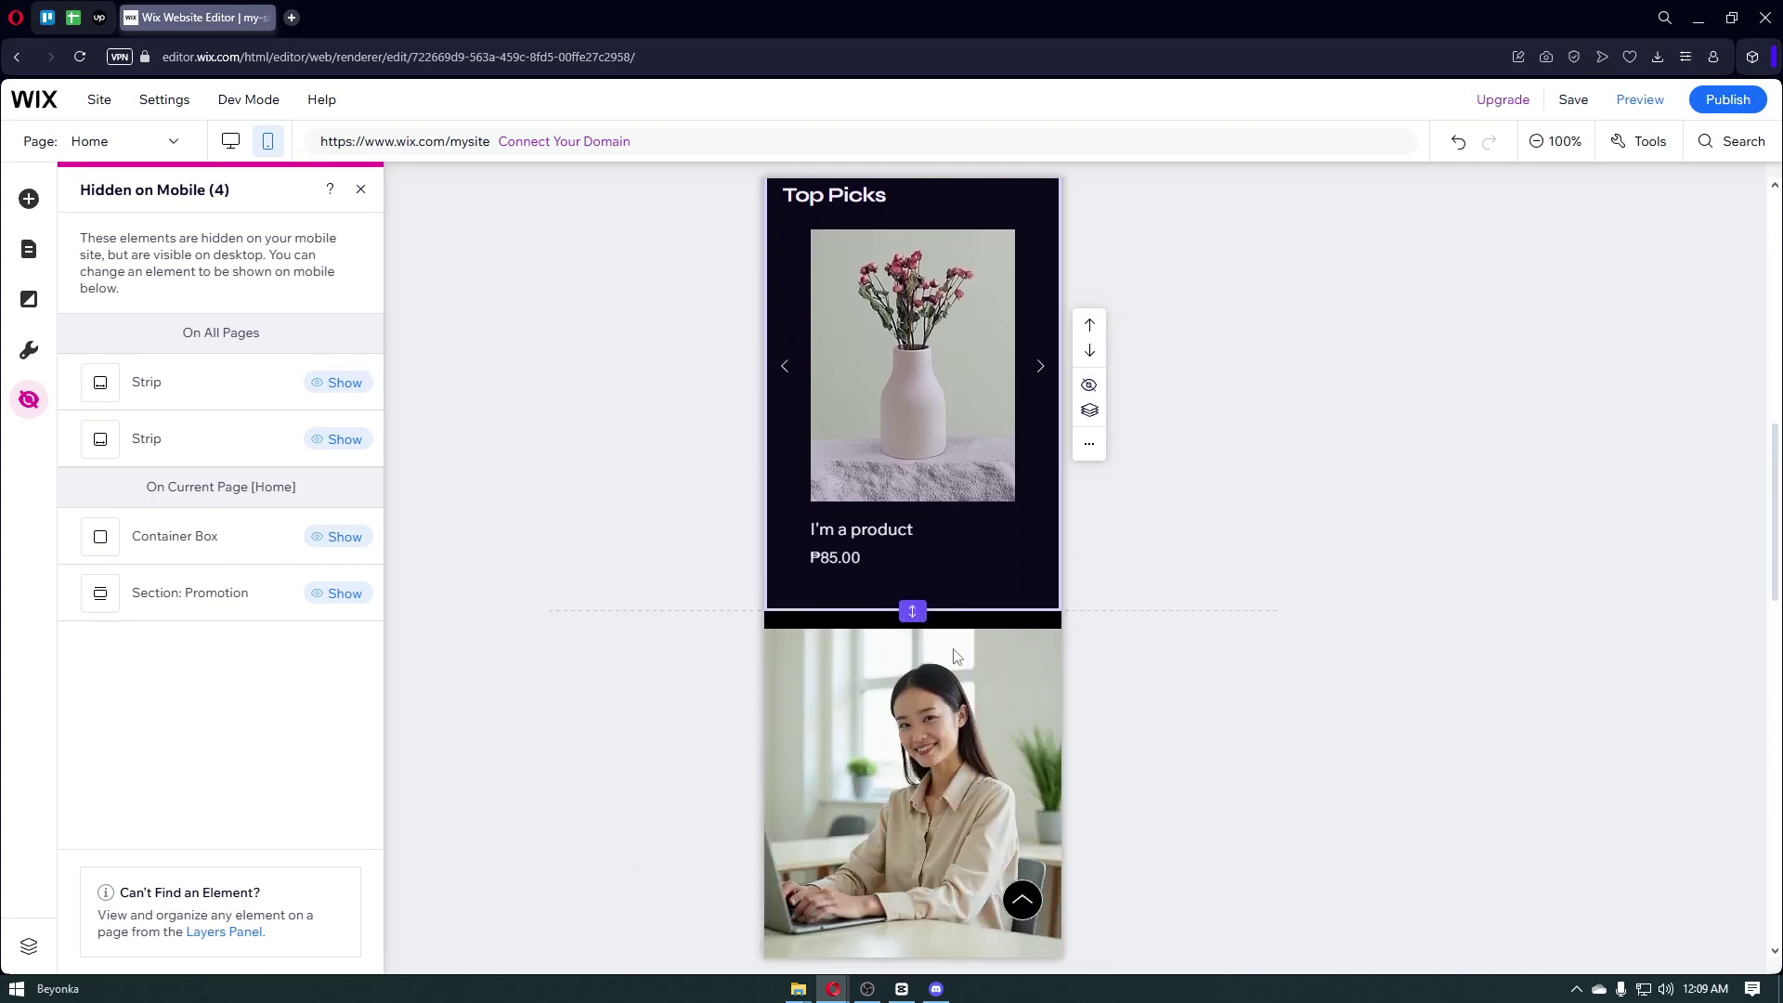
scroll(957, 656, down, 1)
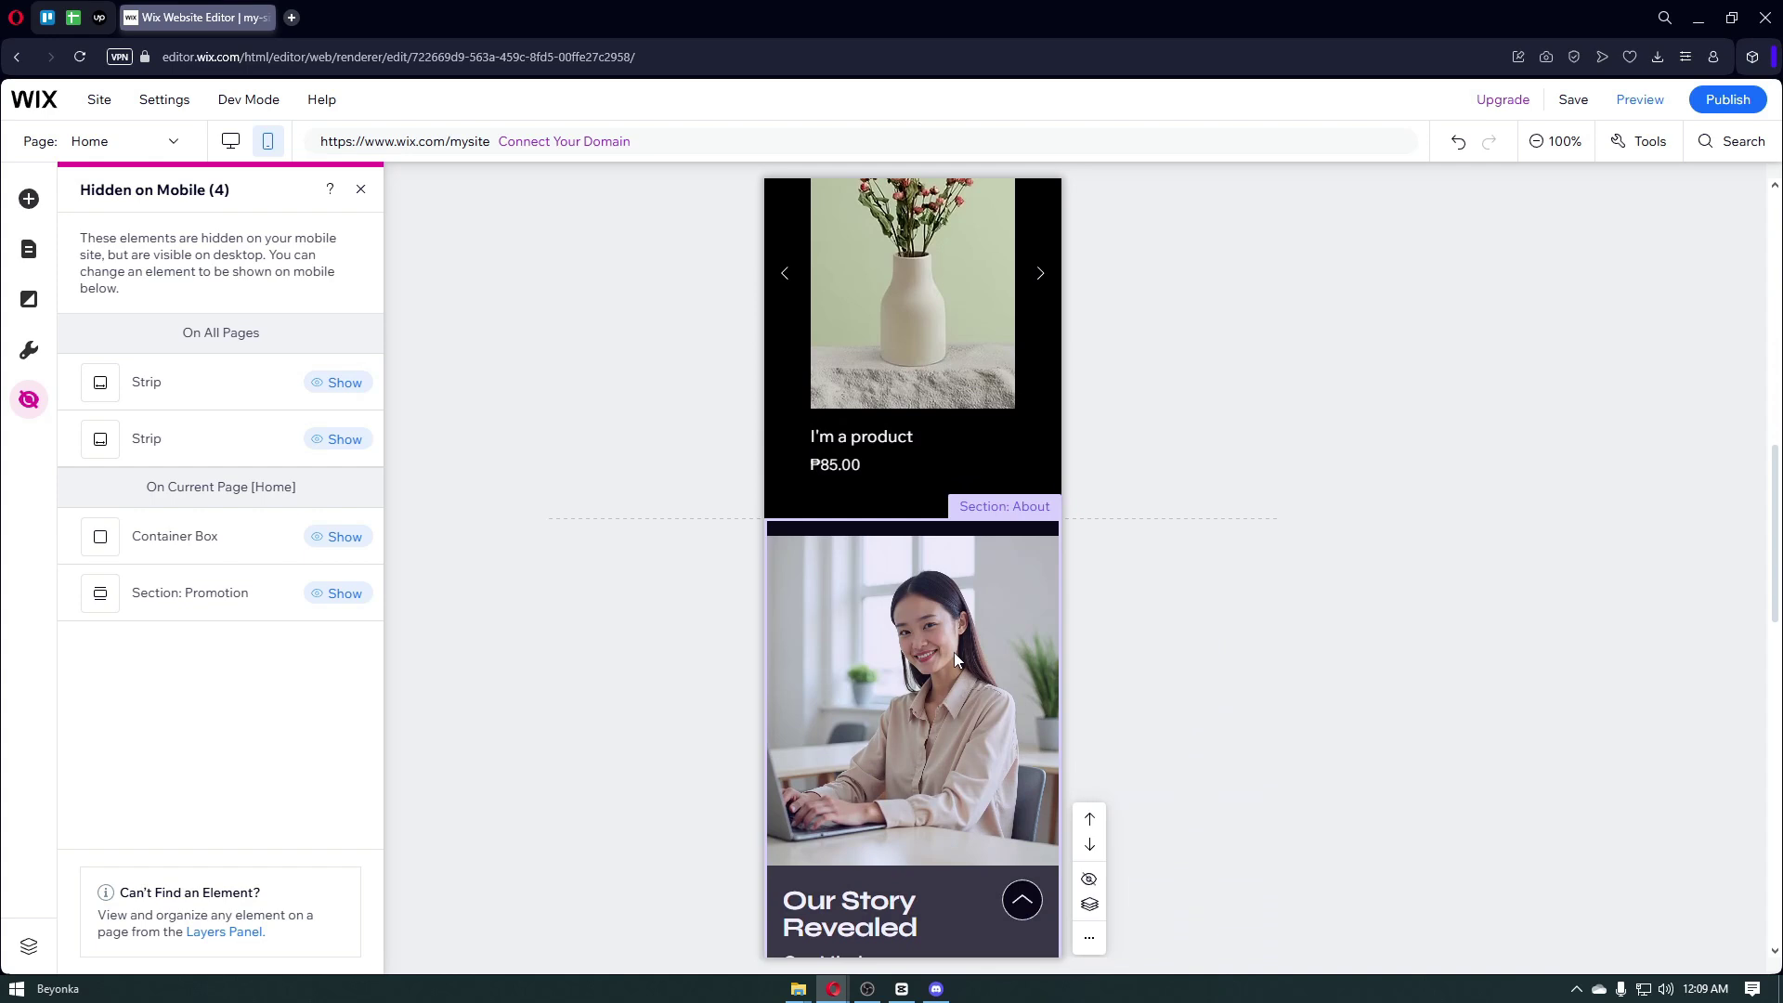
scroll(956, 650, down, 3)
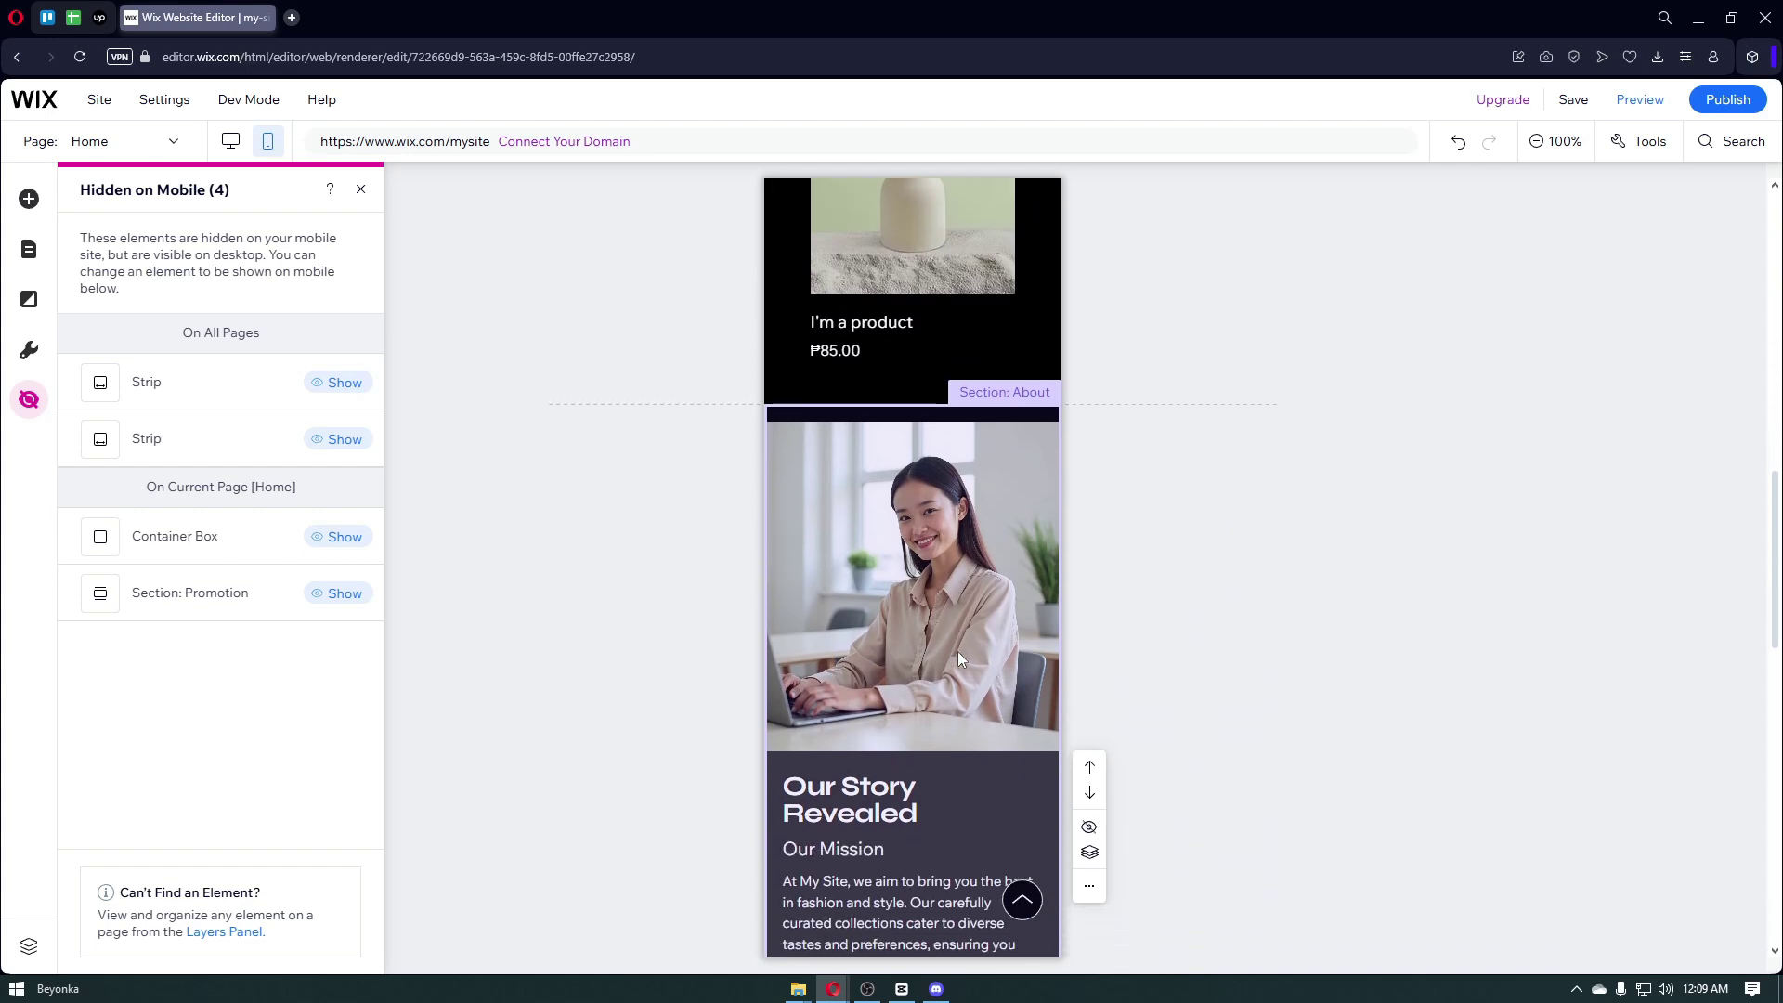
scroll(1063, 446, down, 1)
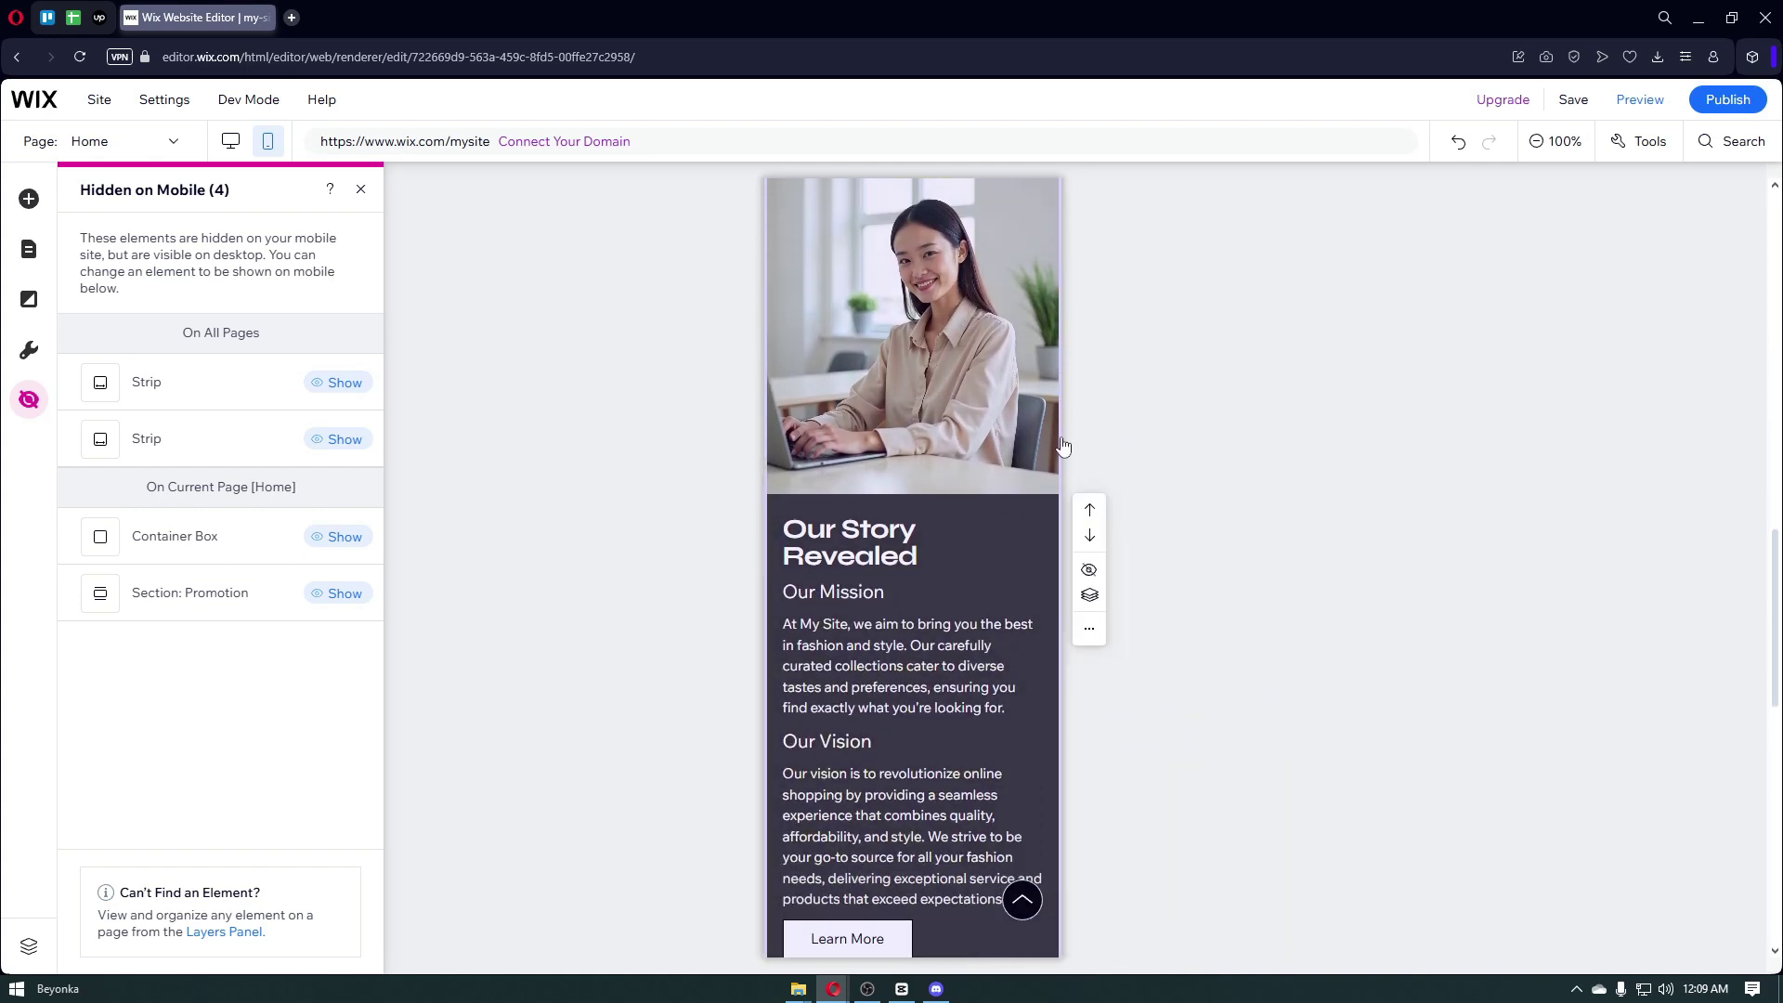
scroll(1063, 450, down, 1)
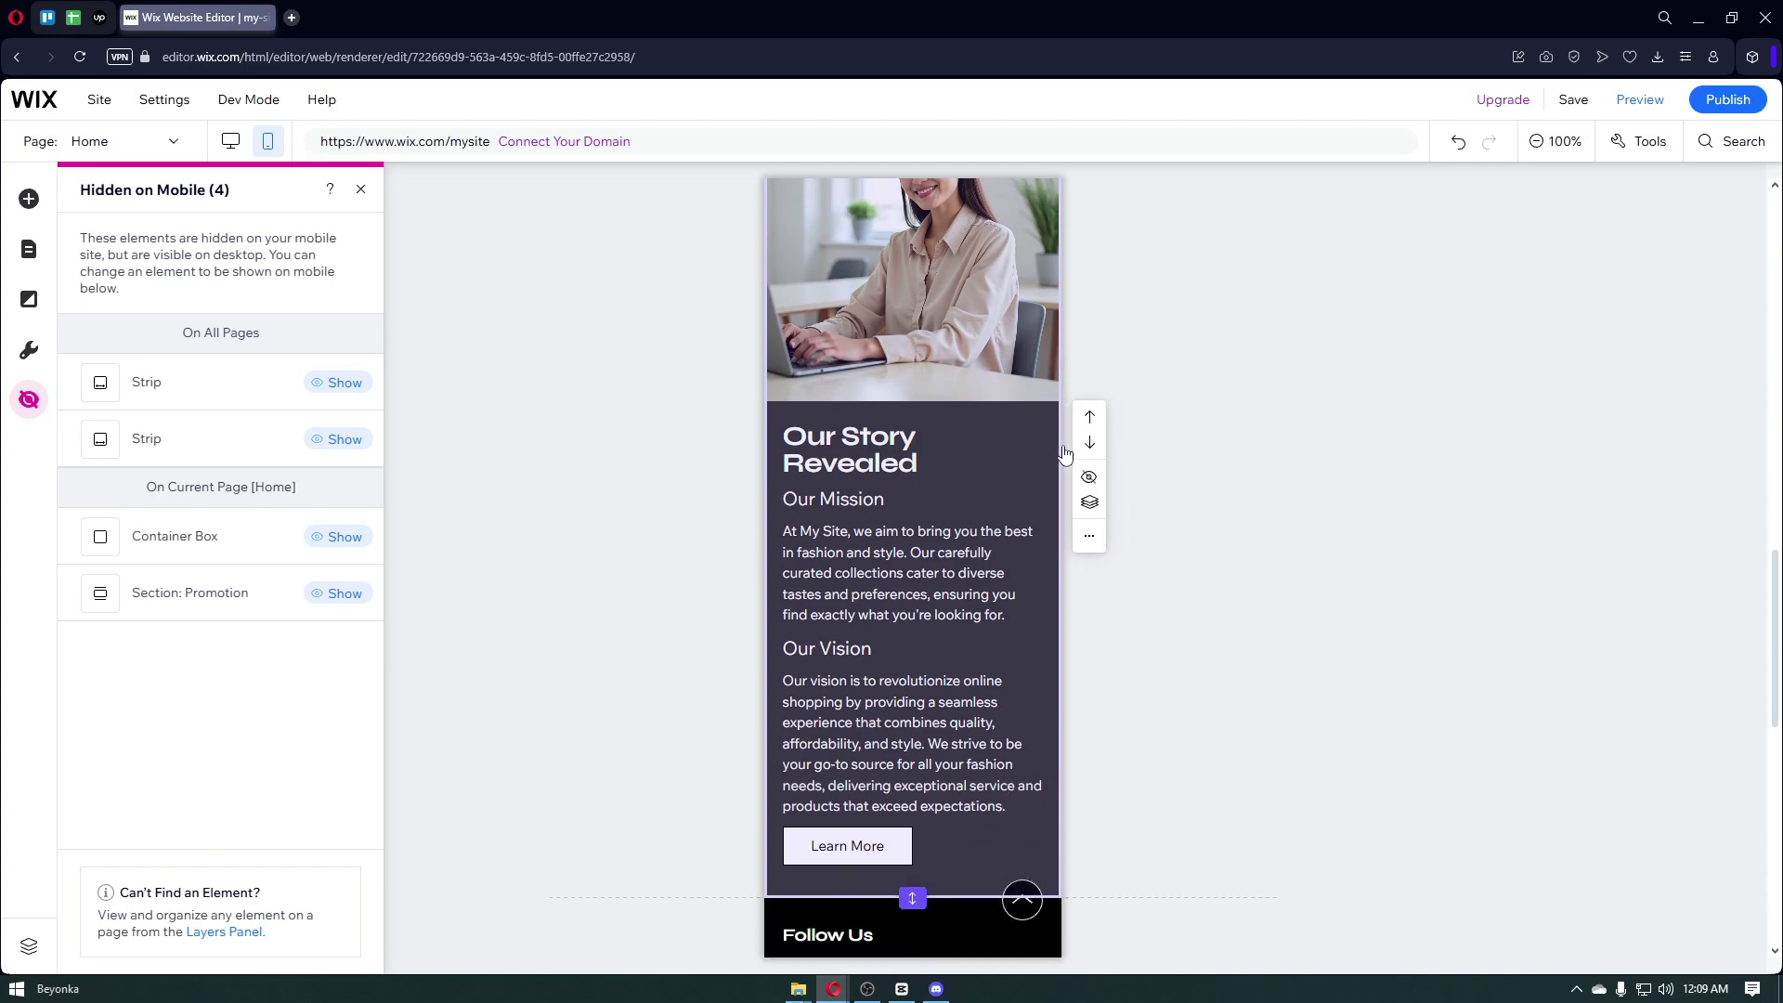
scroll(1065, 453, down, 2)
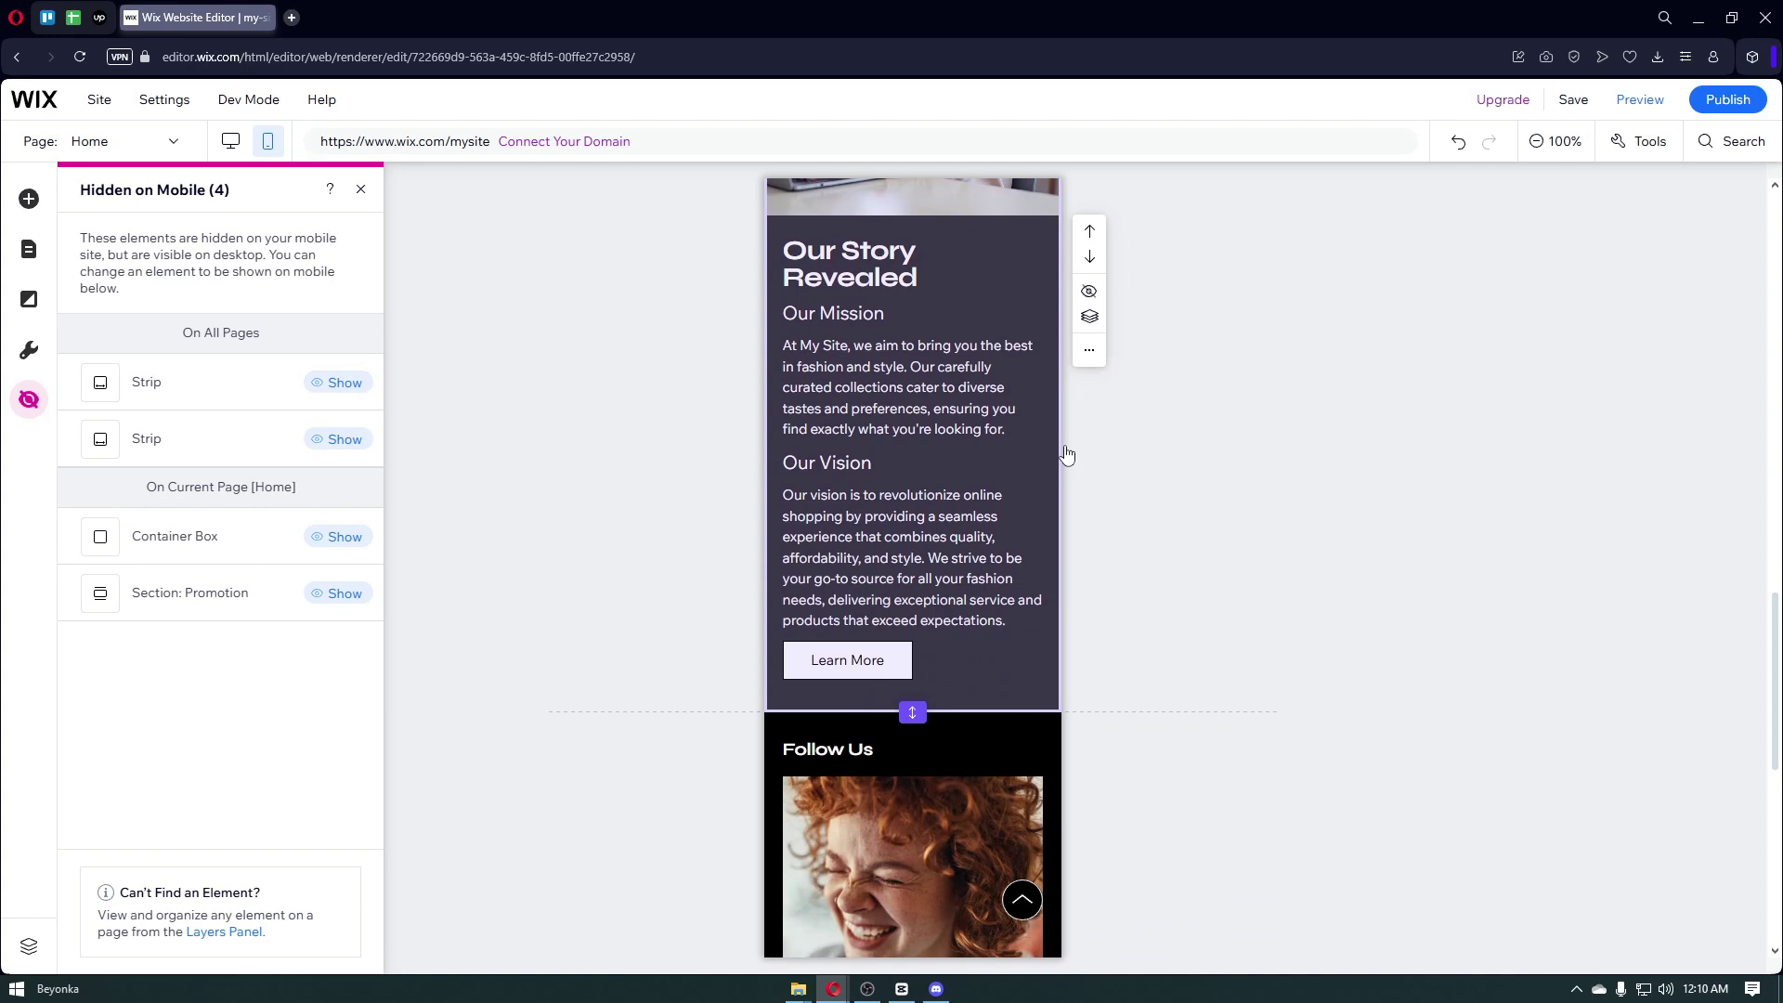
scroll(1066, 453, down, 1)
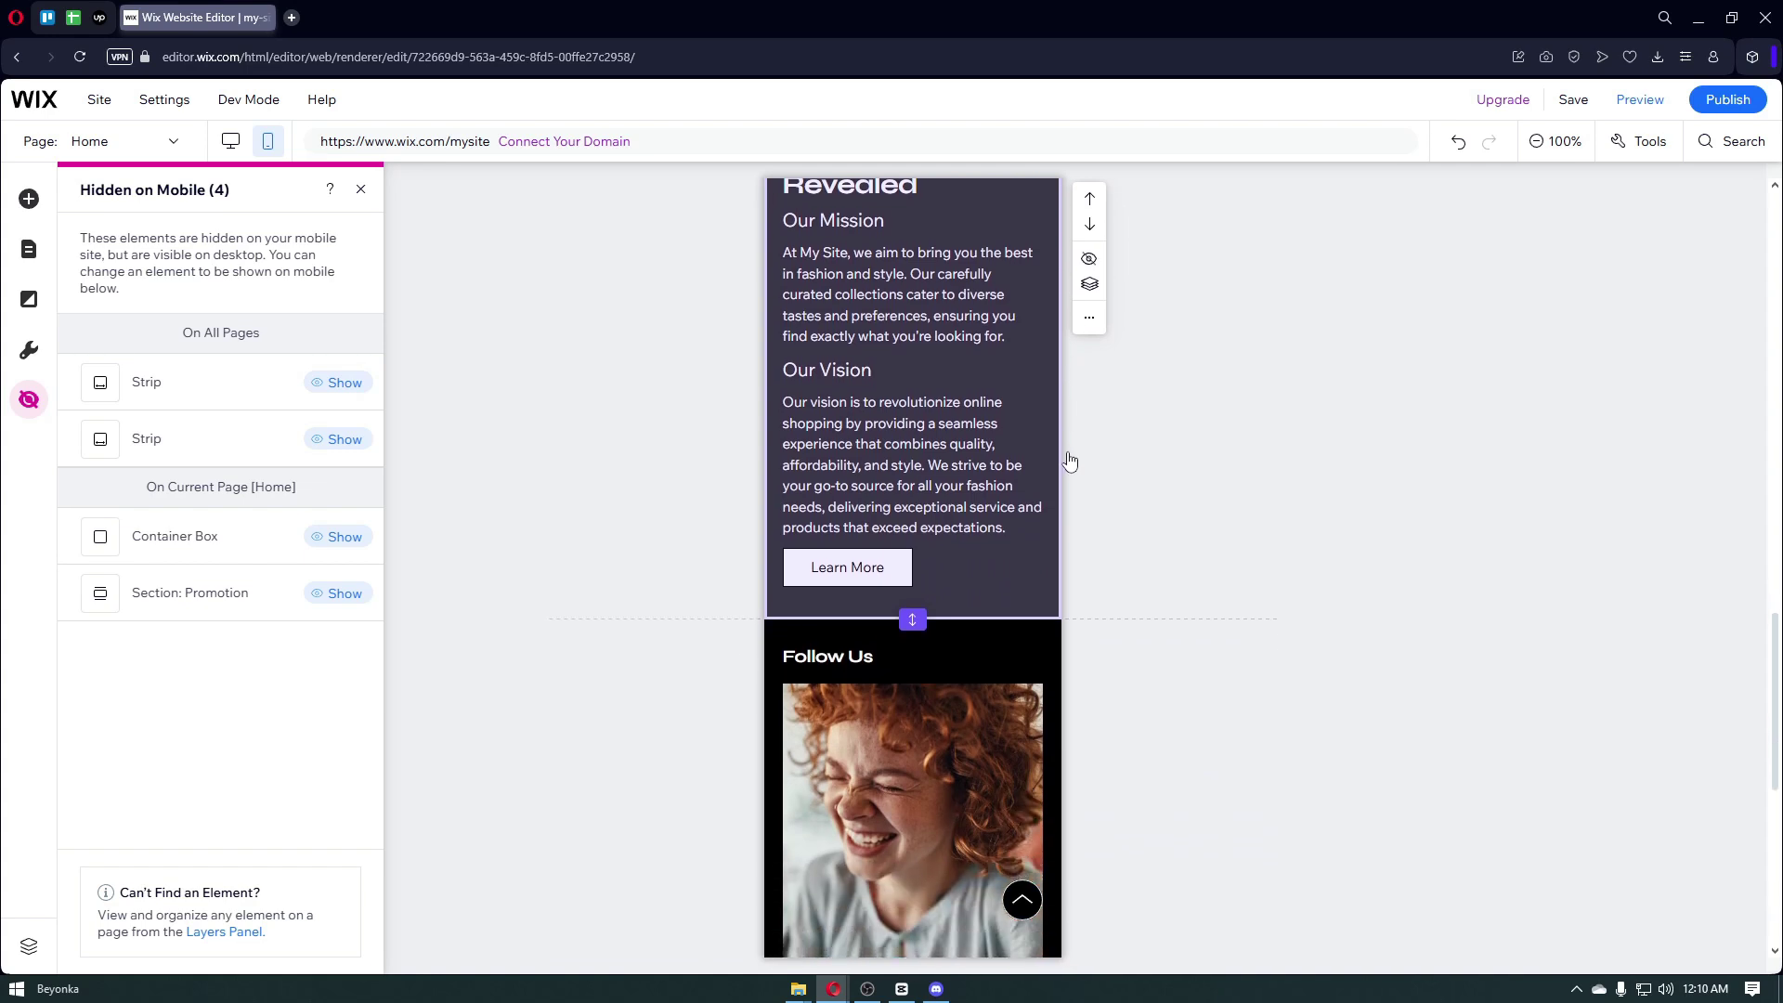
scroll(1068, 461, down, 2)
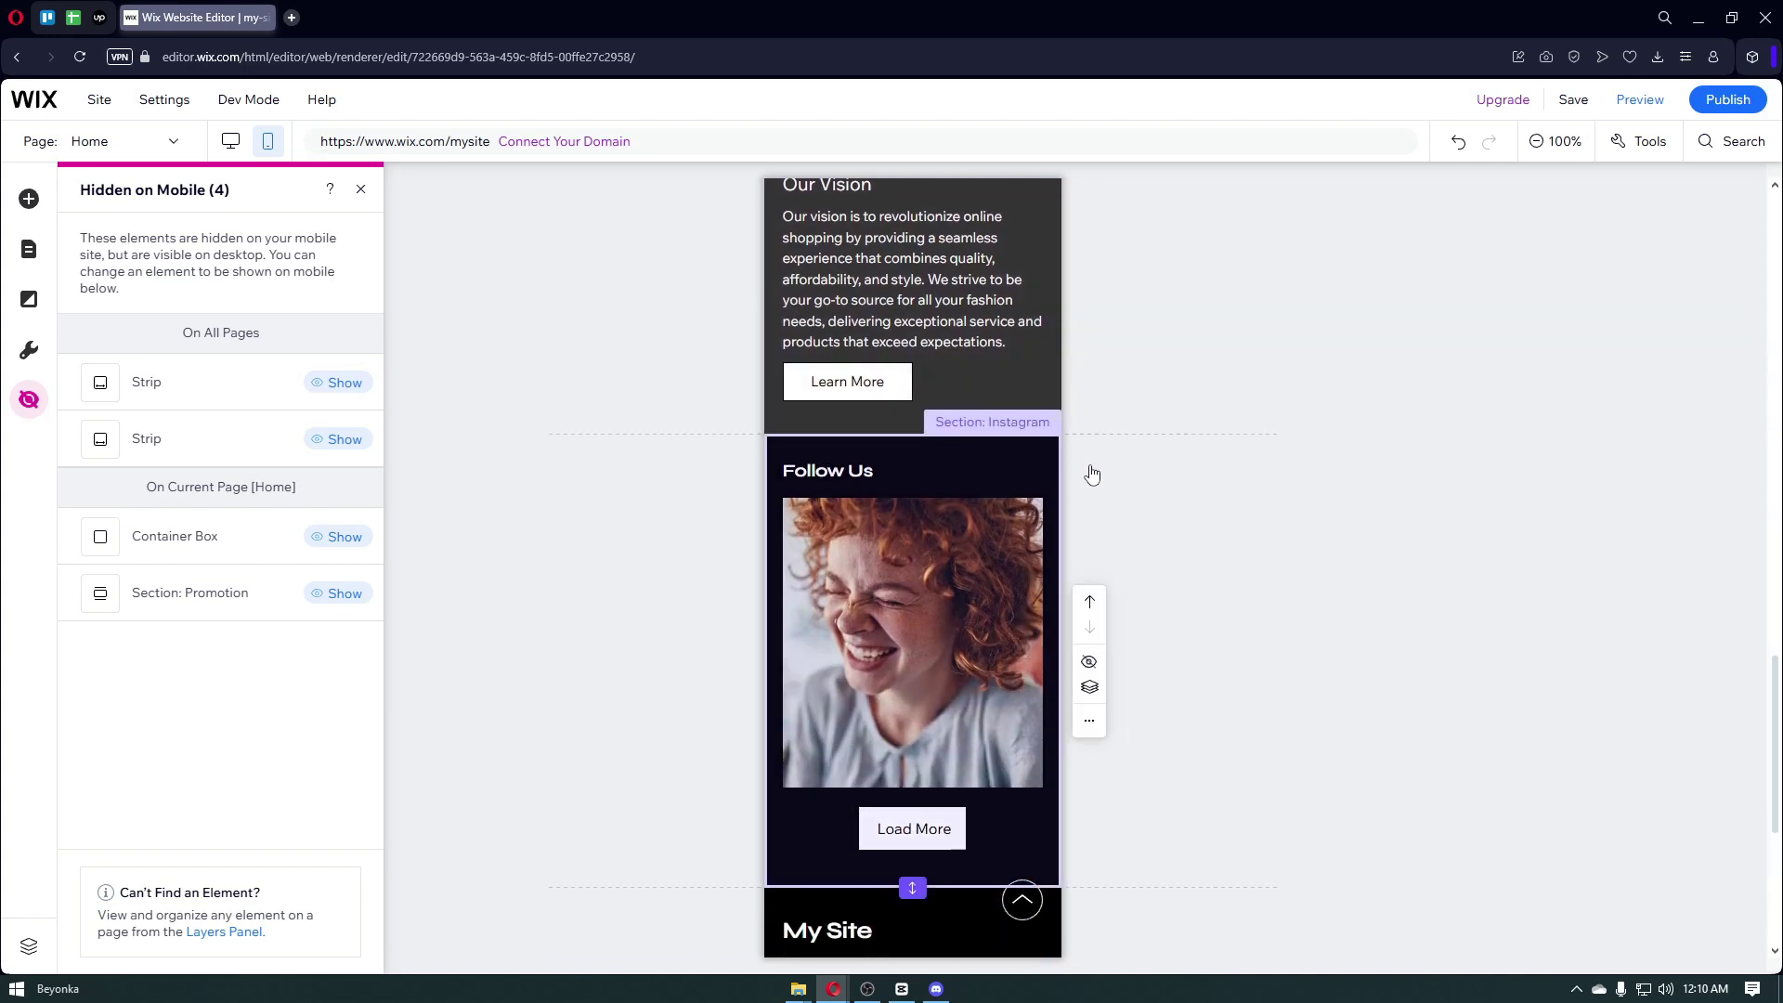
scroll(1092, 474, down, 1)
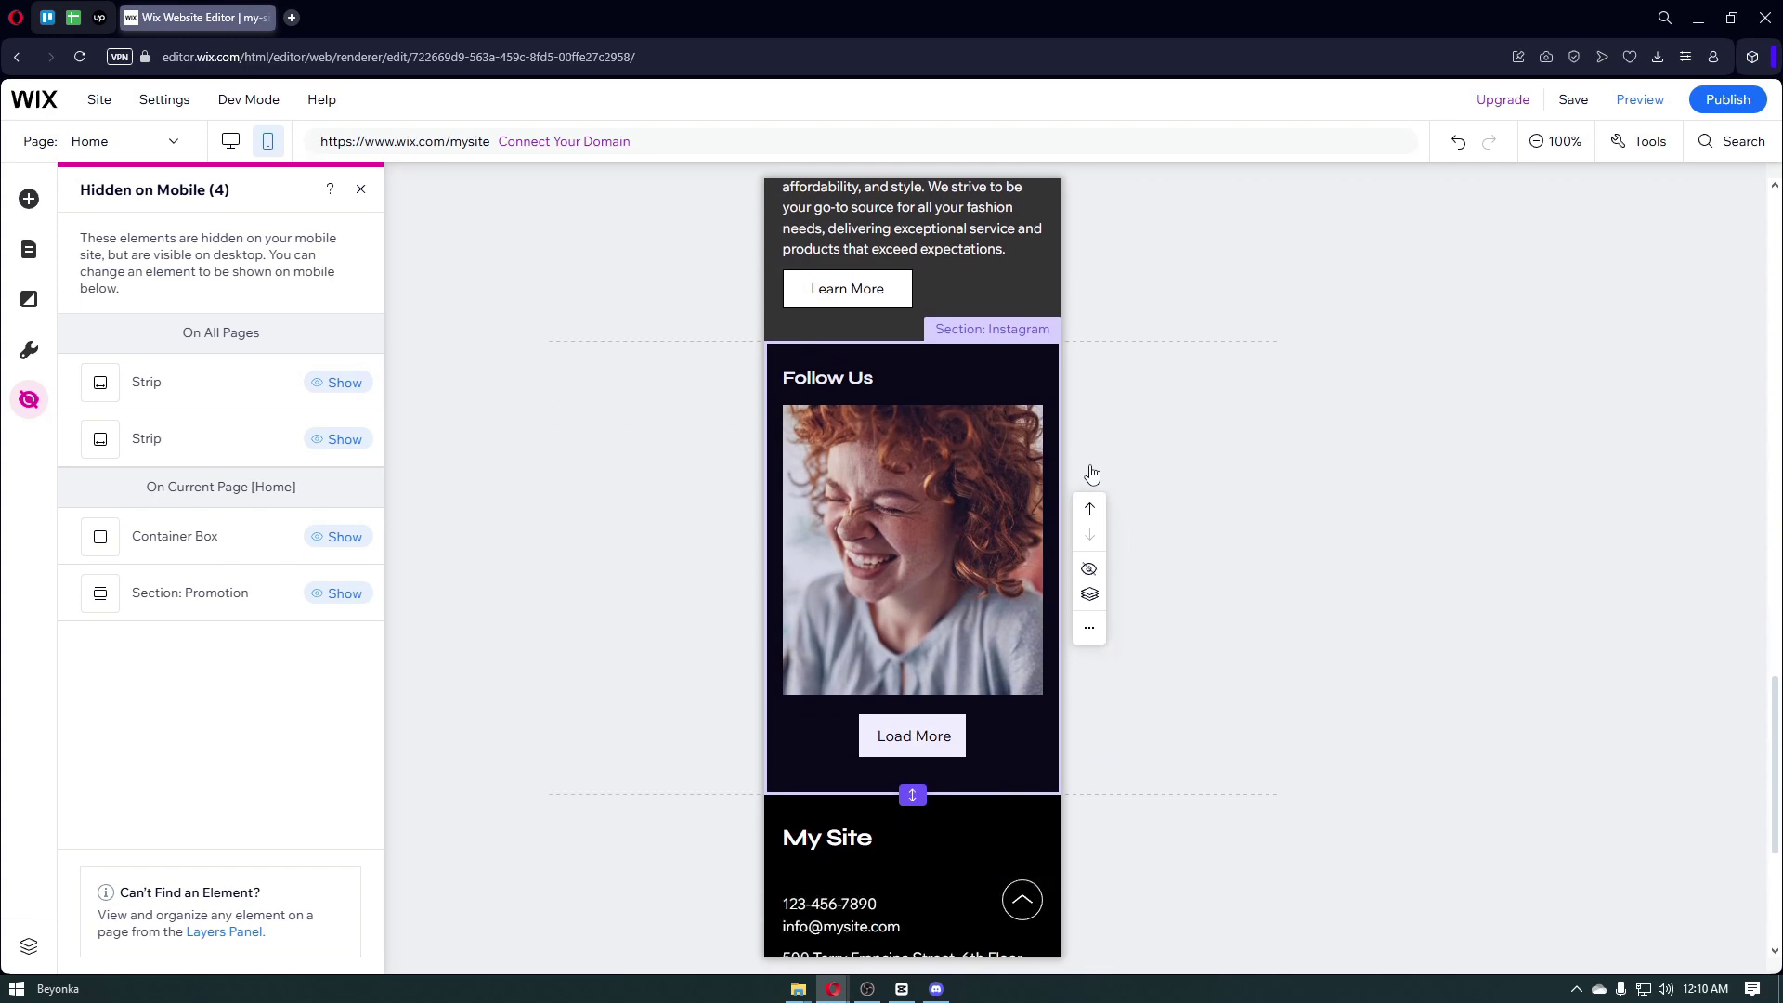
scroll(1092, 475, down, 1)
scroll(1092, 474, down, 3)
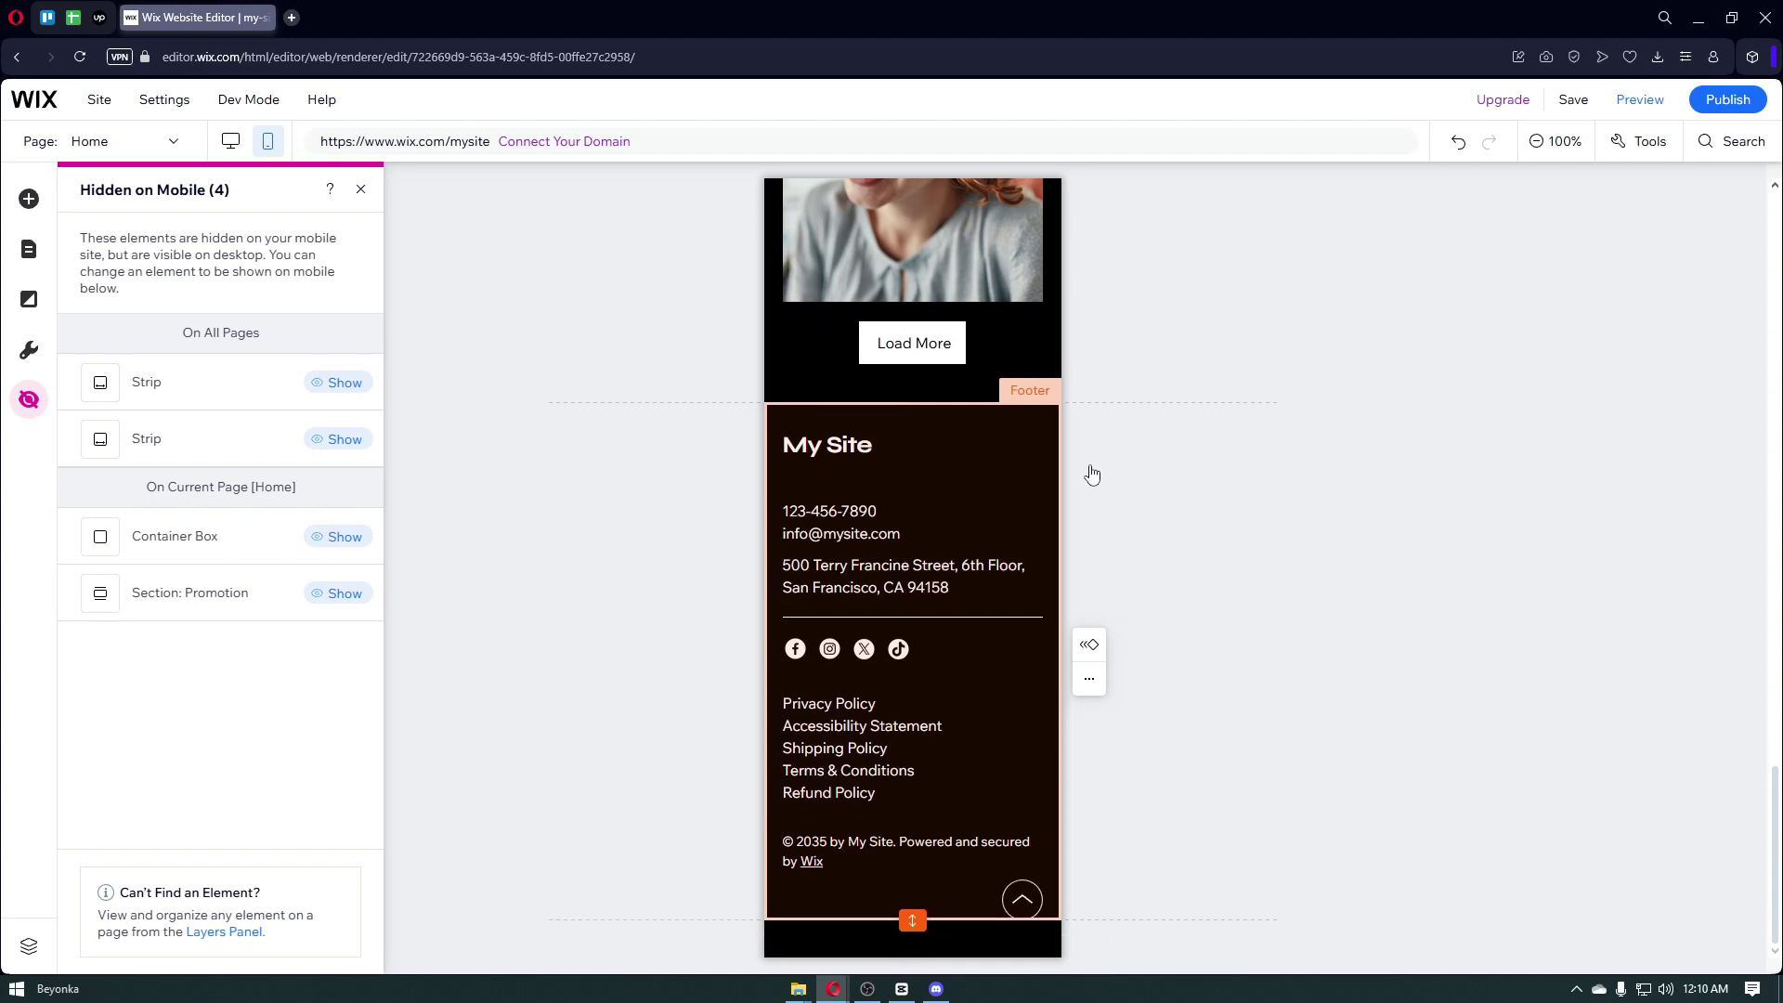
scroll(1092, 475, up, 6)
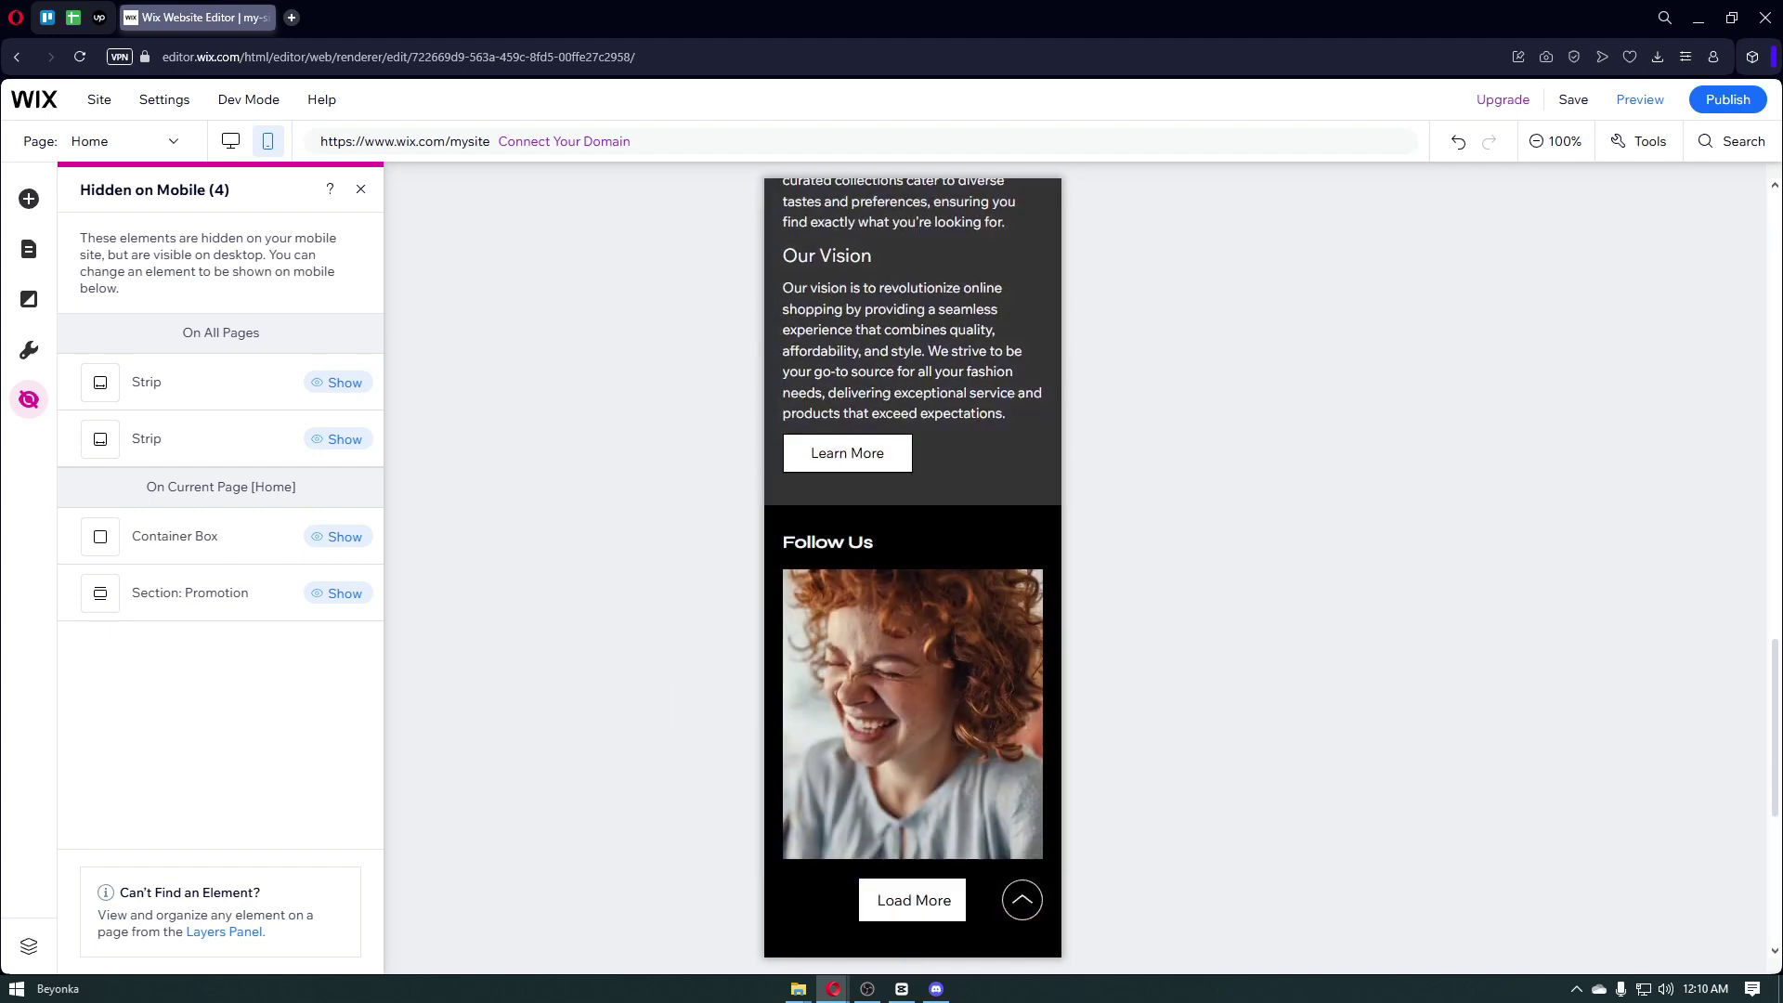
Close the list of elements hidden on mobile and open the Mobile Tools options.
key(Escape)
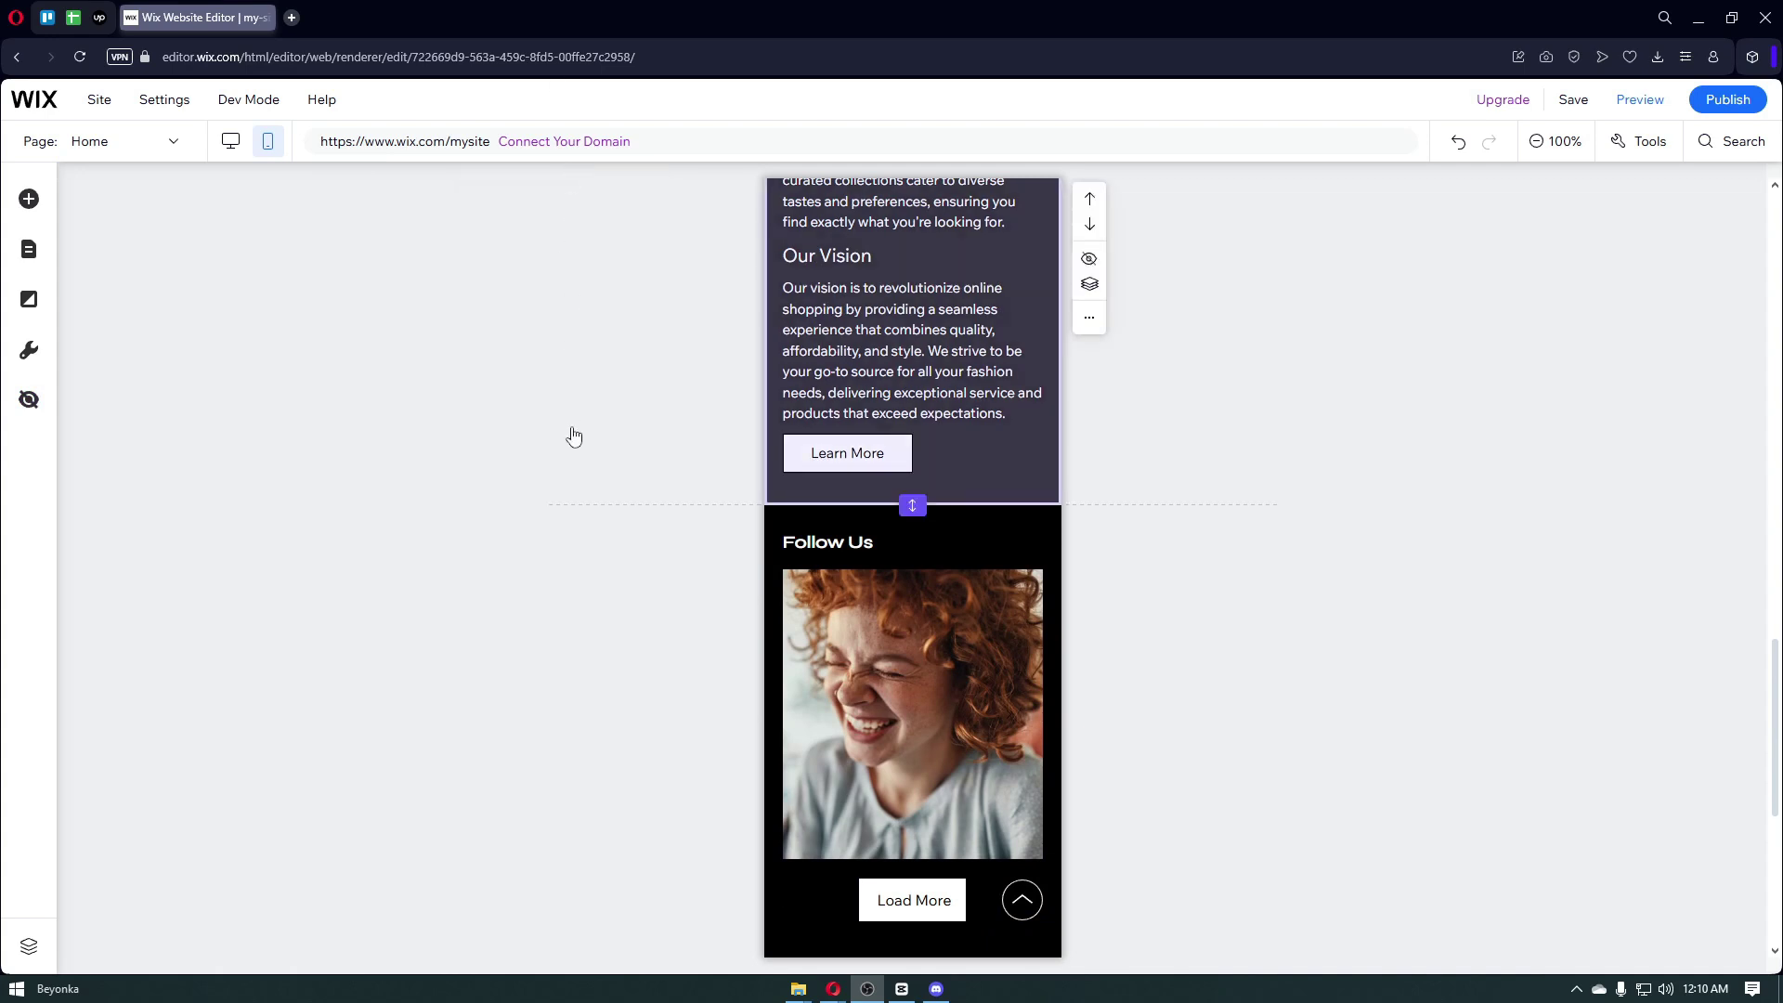
scroll(538, 439, down, 2)
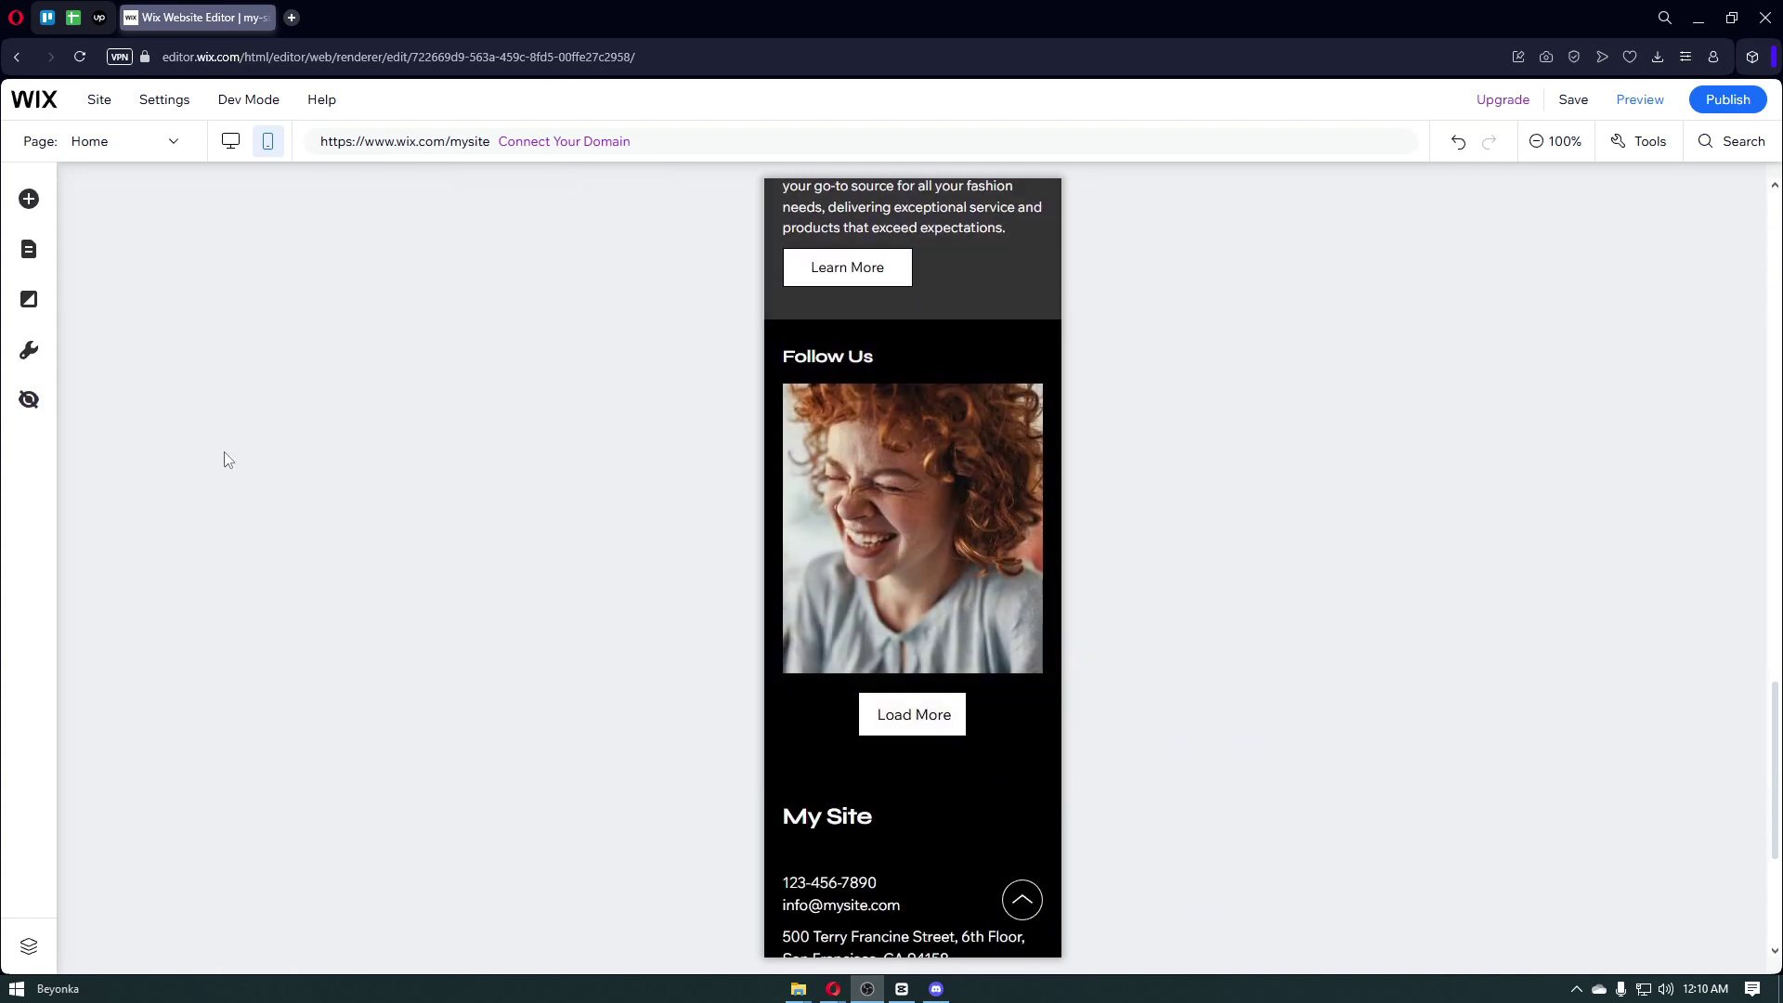
click(29, 352)
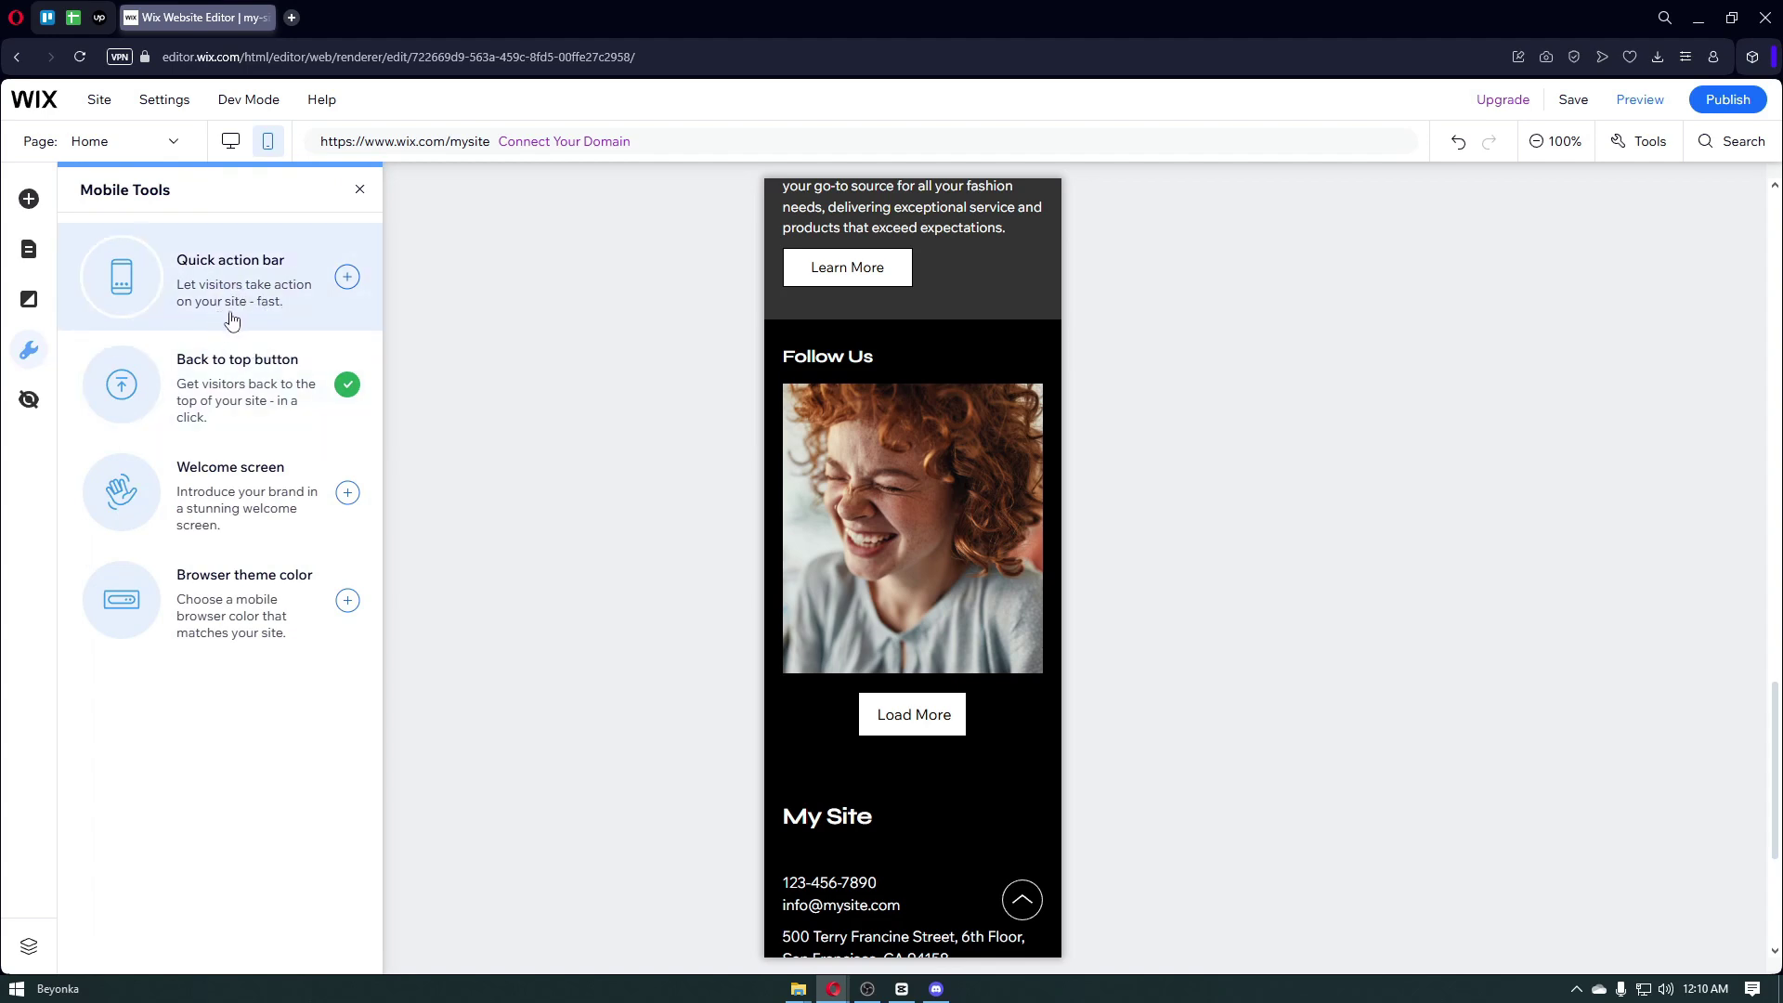
Add the Quick action bar to the mobile site and view the Phone action's link setup, closing it without a number.
click(347, 277)
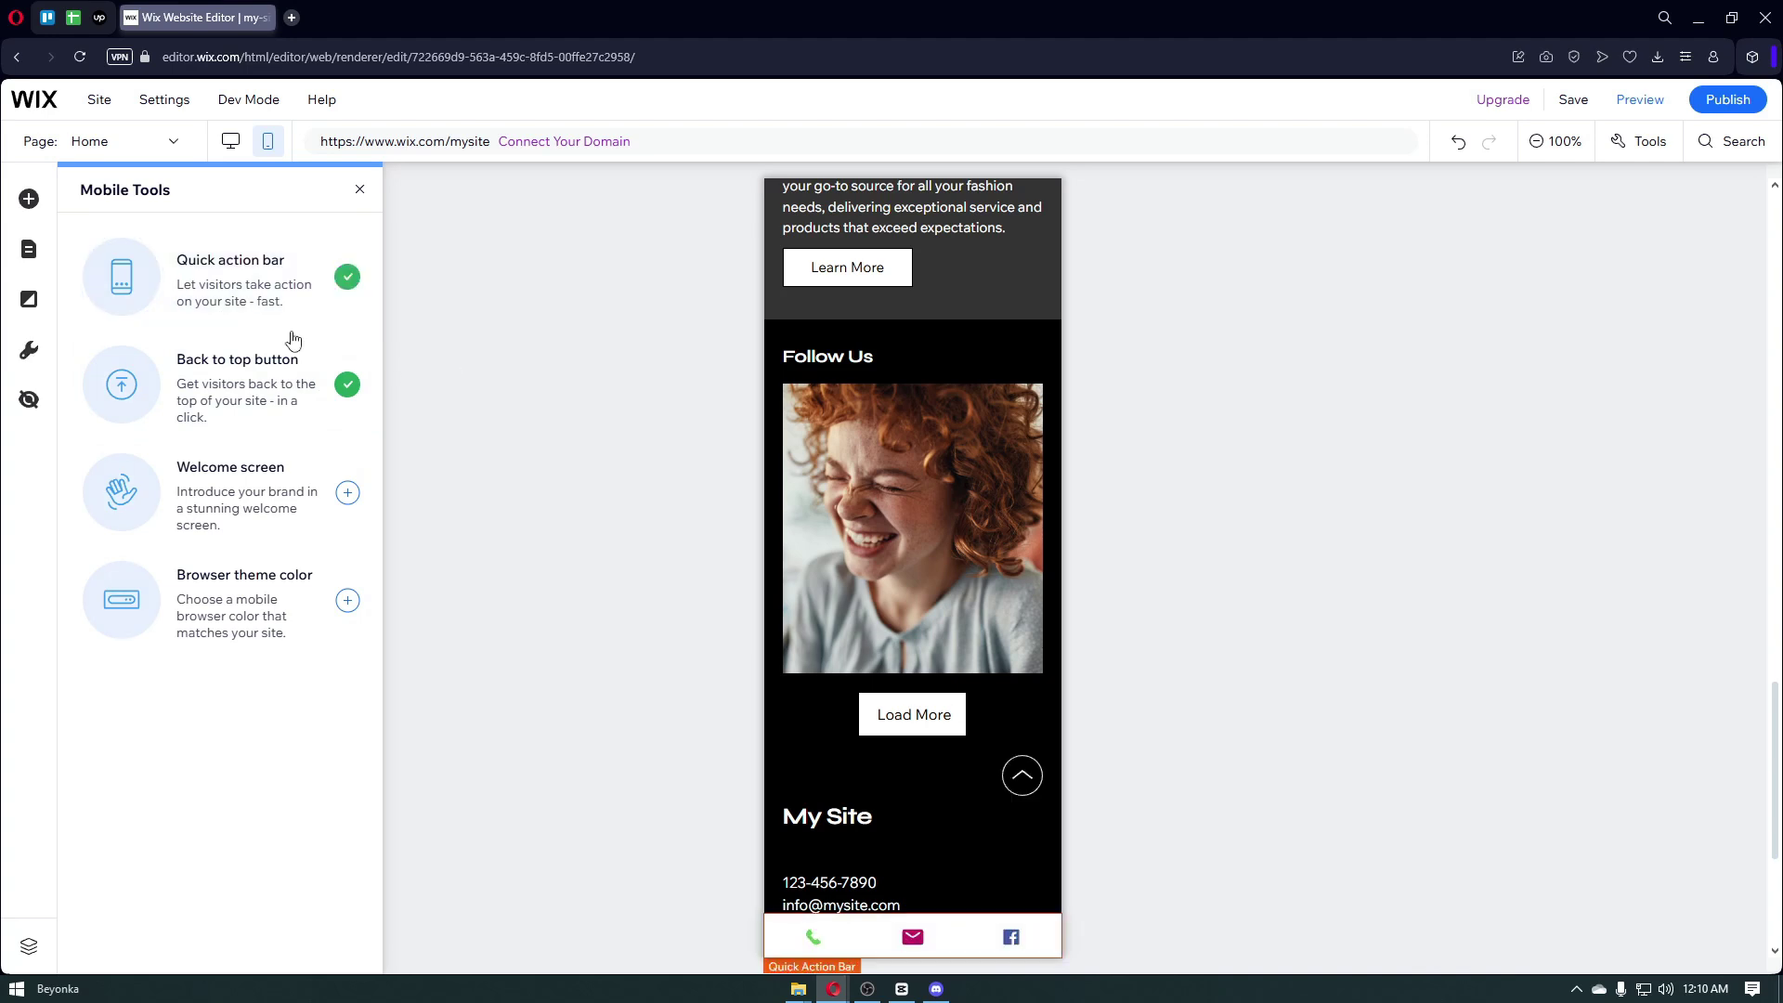
click(720, 520)
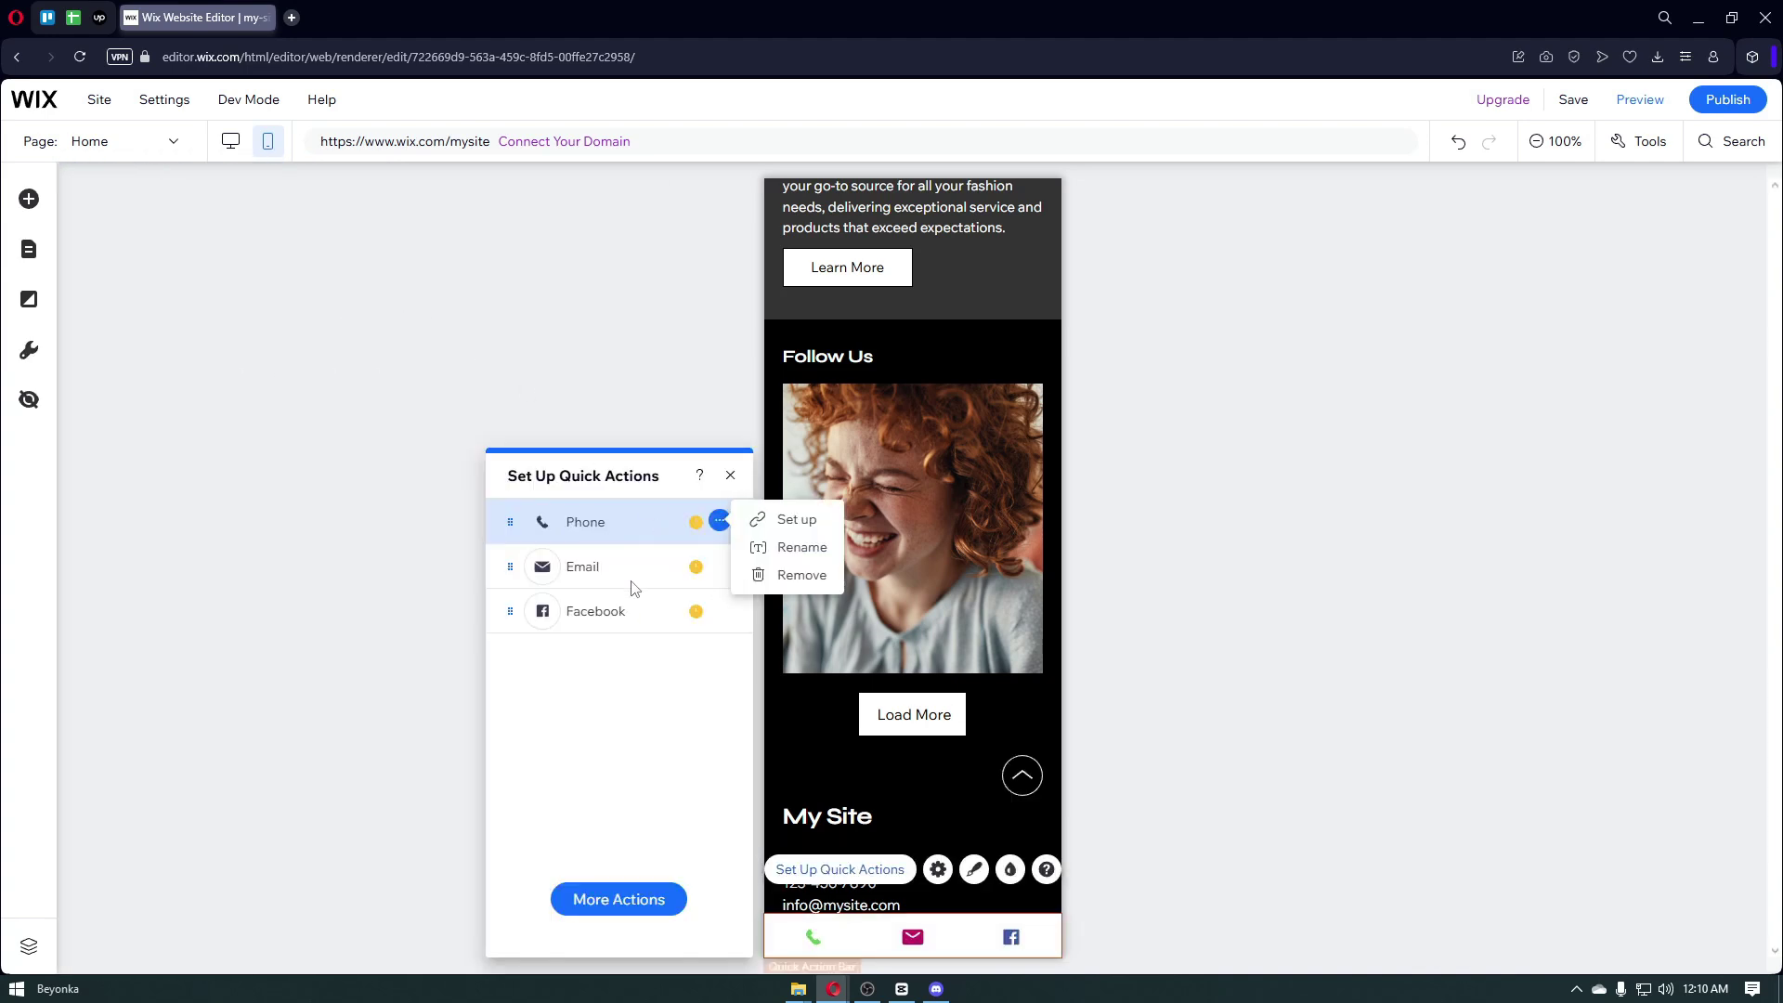
click(794, 519)
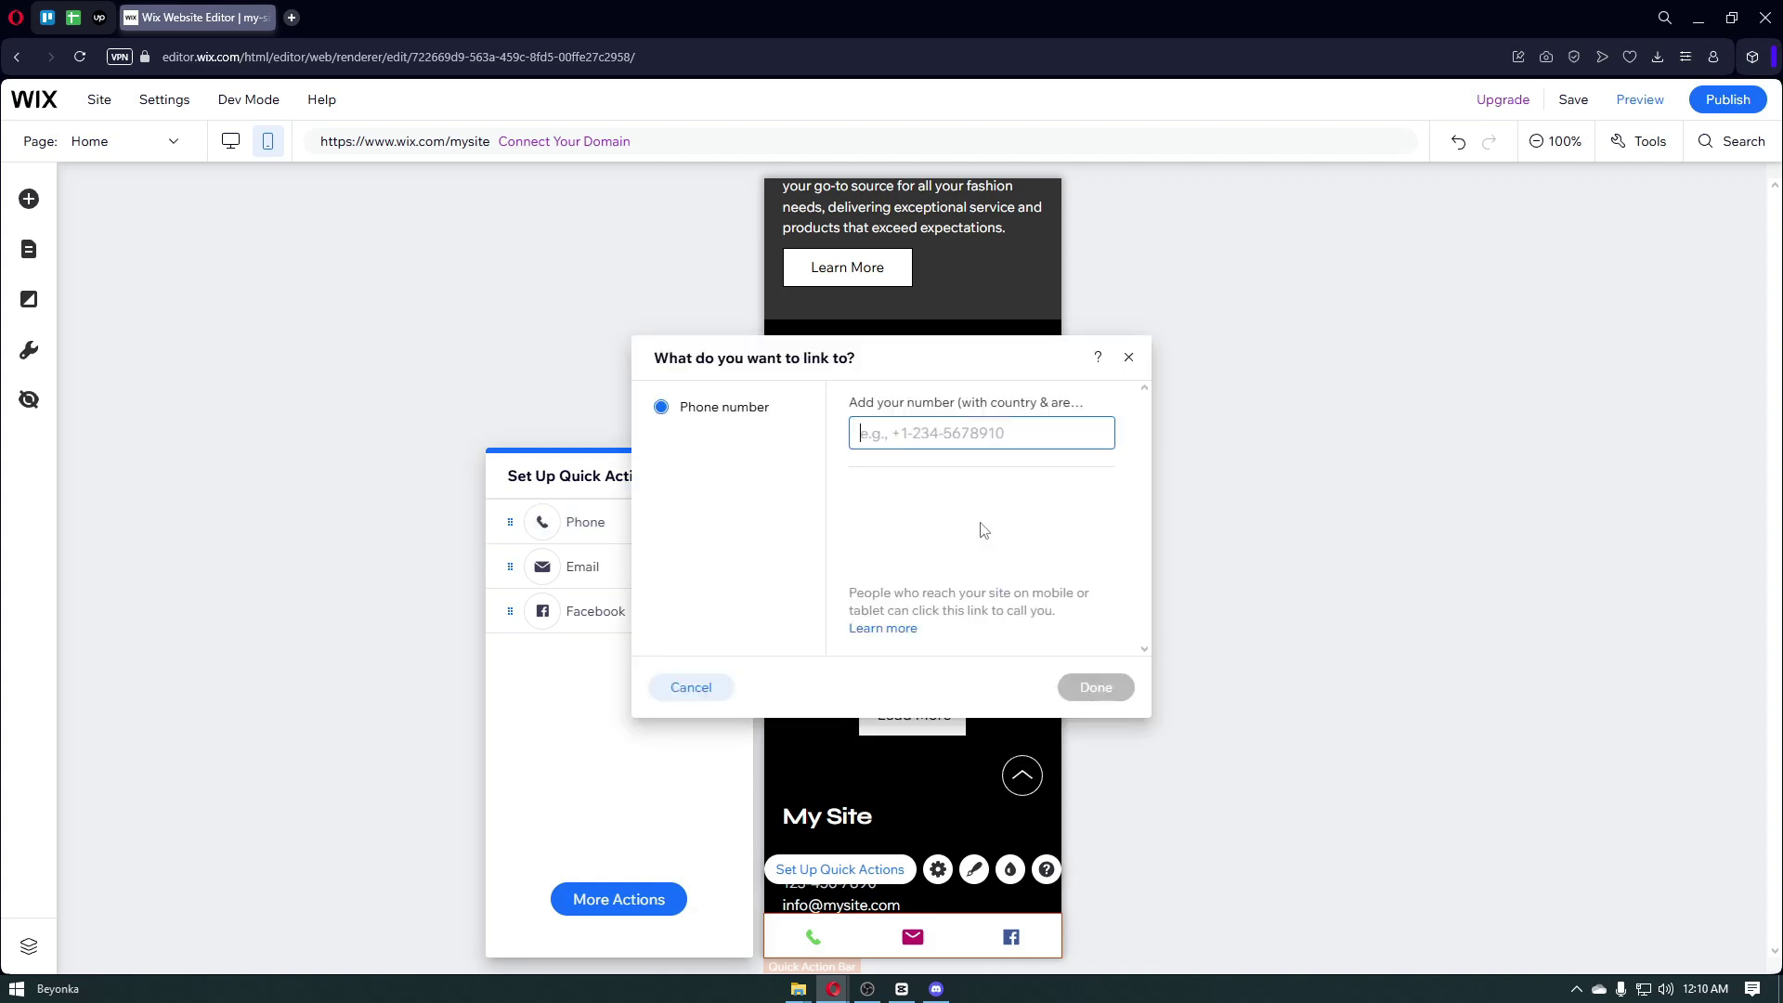
drag(868, 356, 1045, 367)
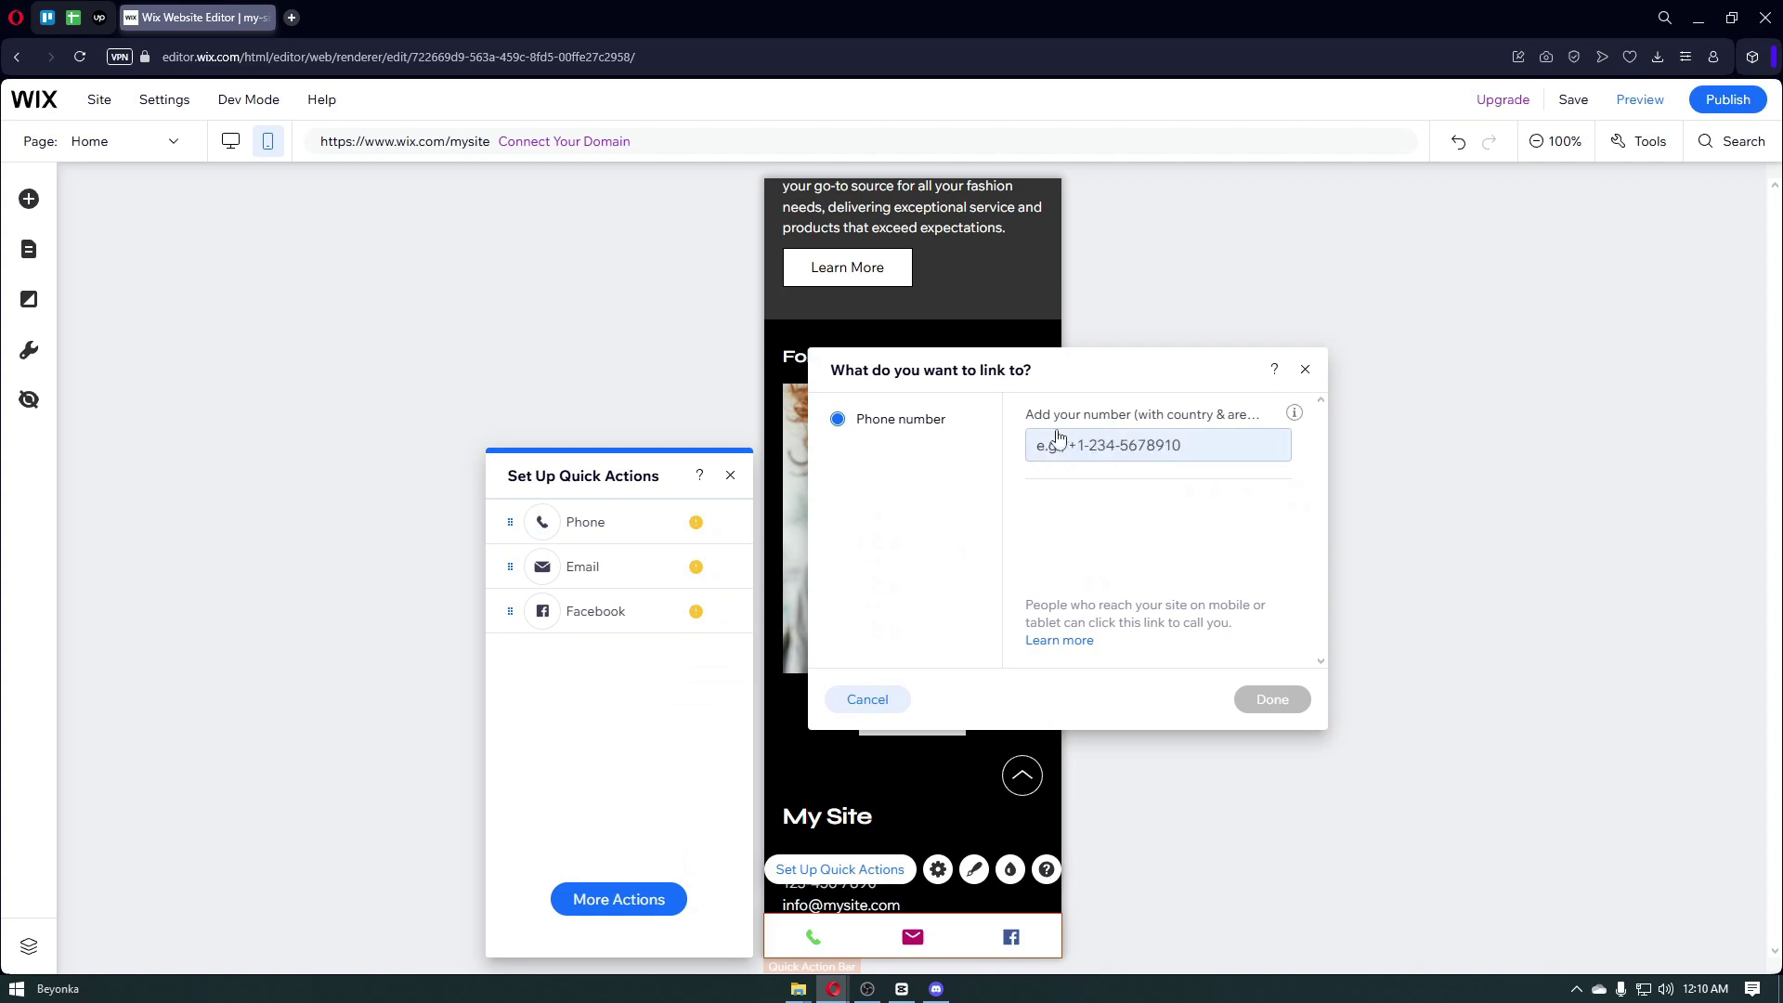
click(1305, 368)
click(235, 370)
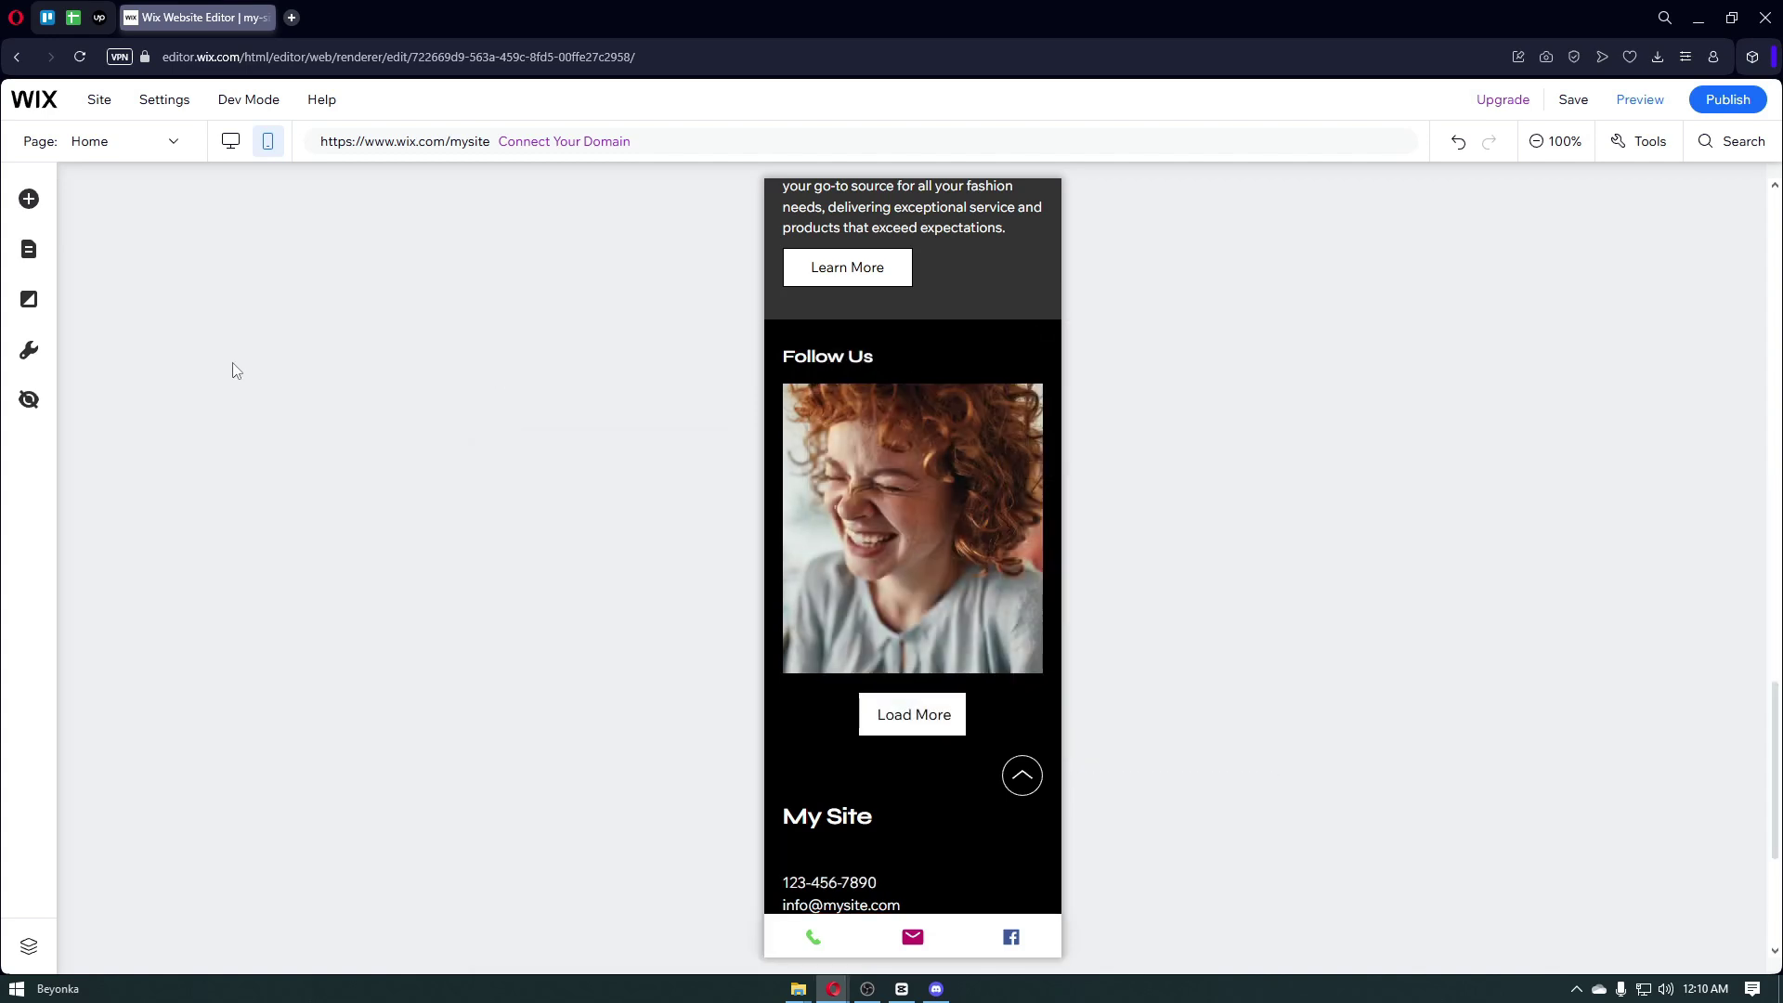
Add a mobile welcome screen with the default logo and the Expand in logo animation.
click(29, 353)
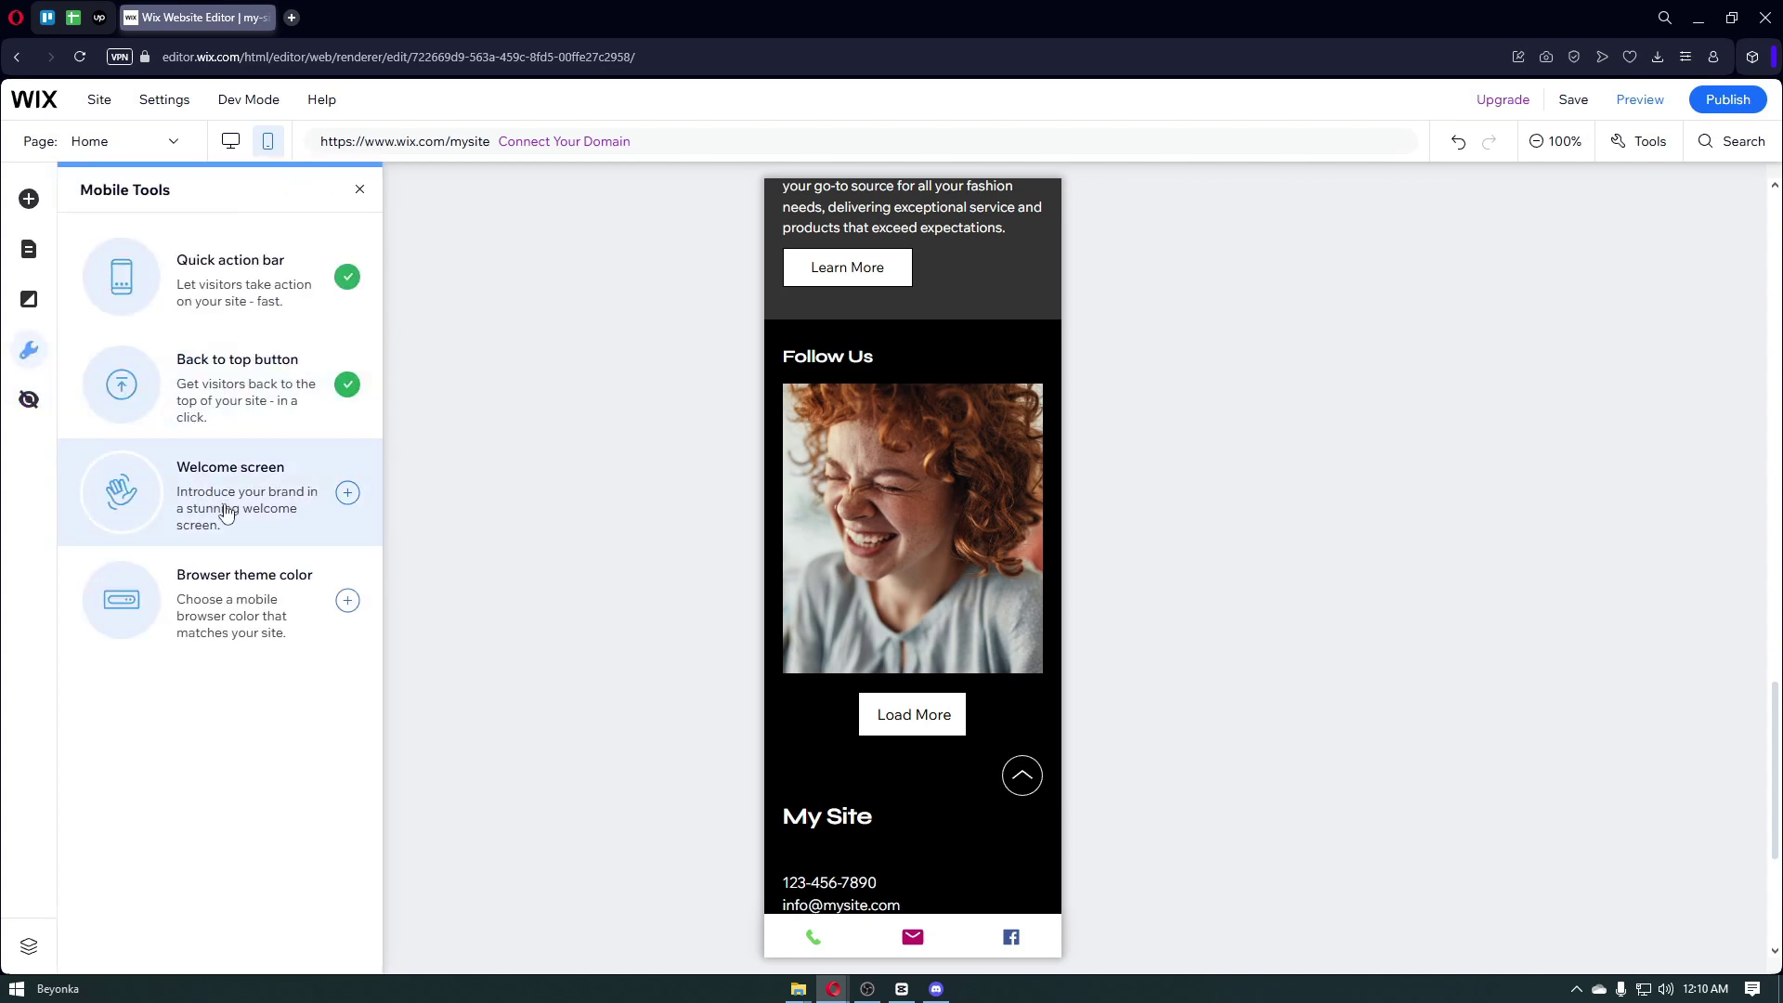
click(260, 538)
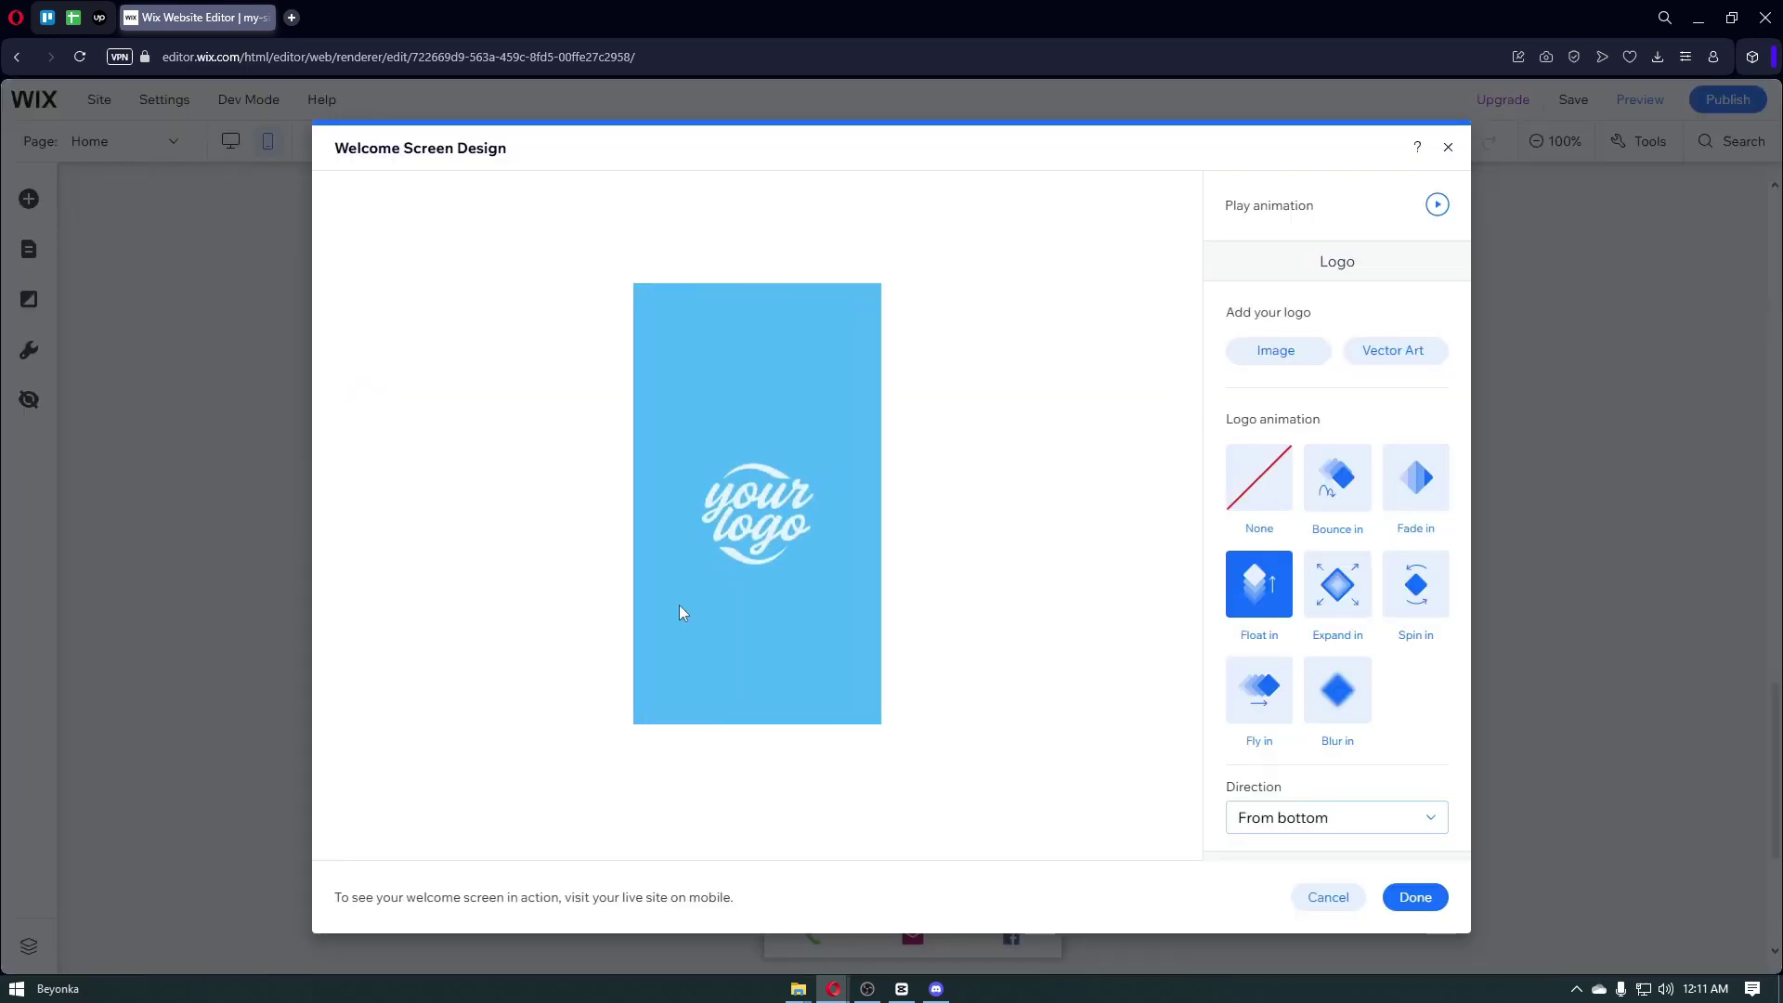
click(1348, 490)
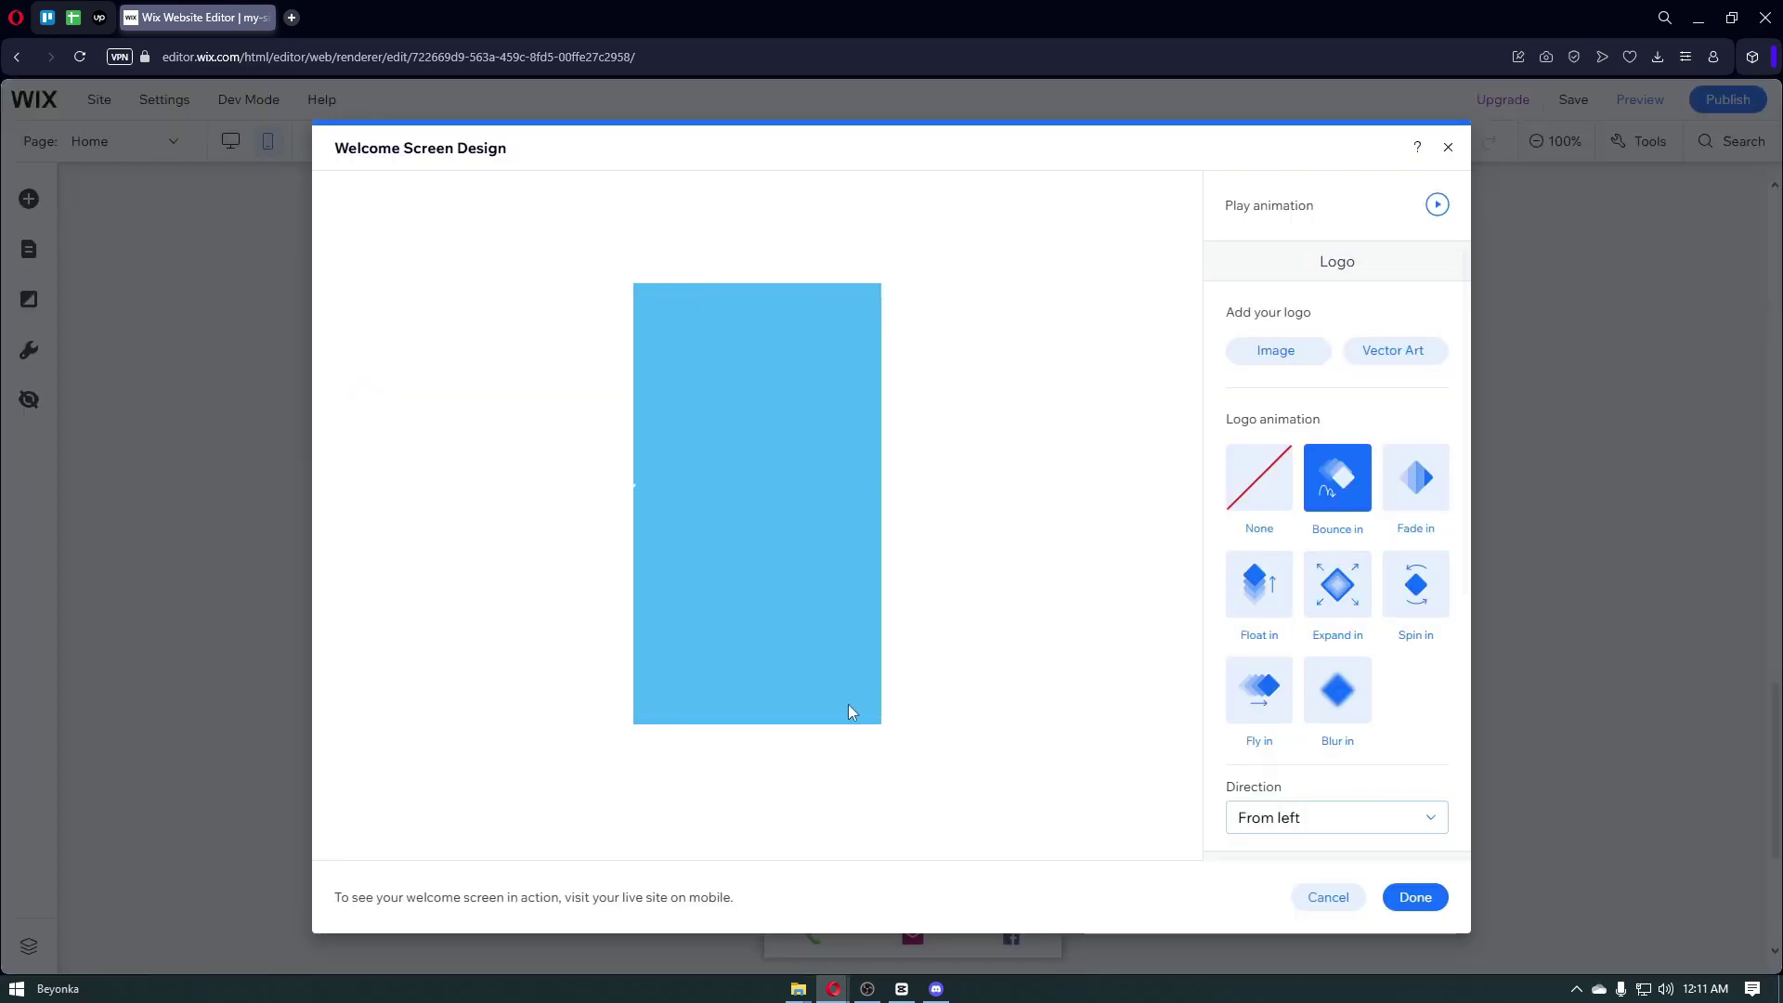
click(1355, 599)
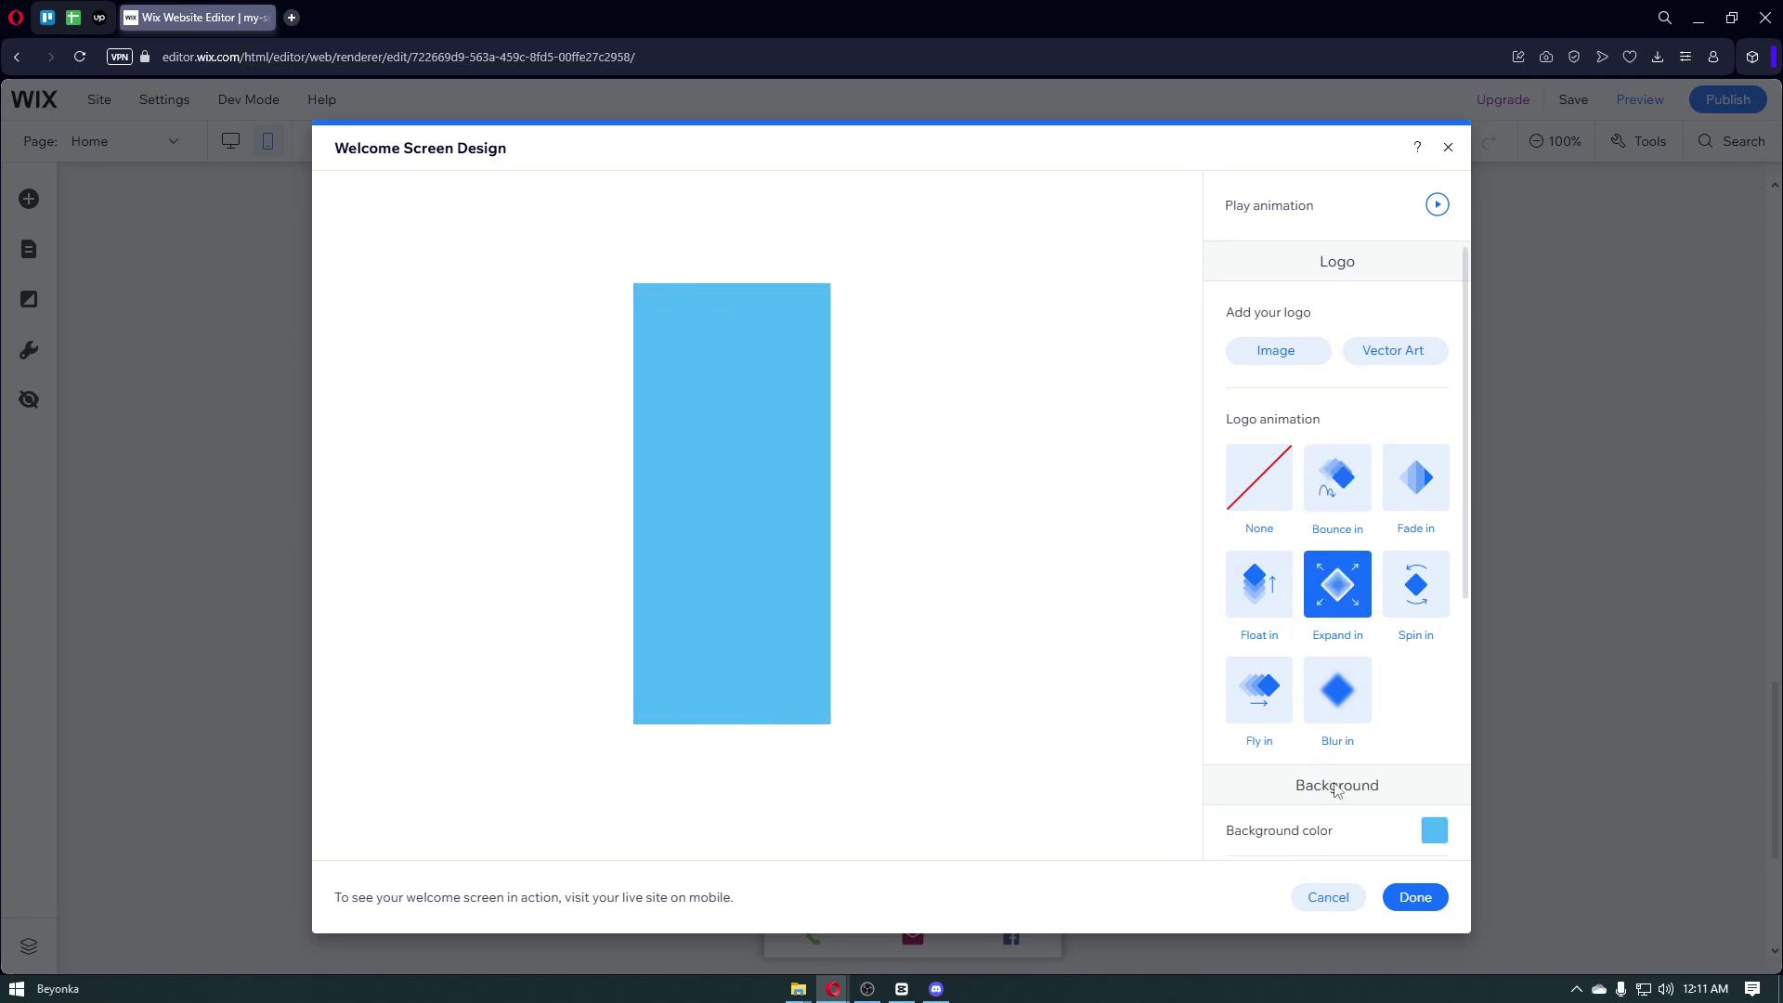
click(1413, 896)
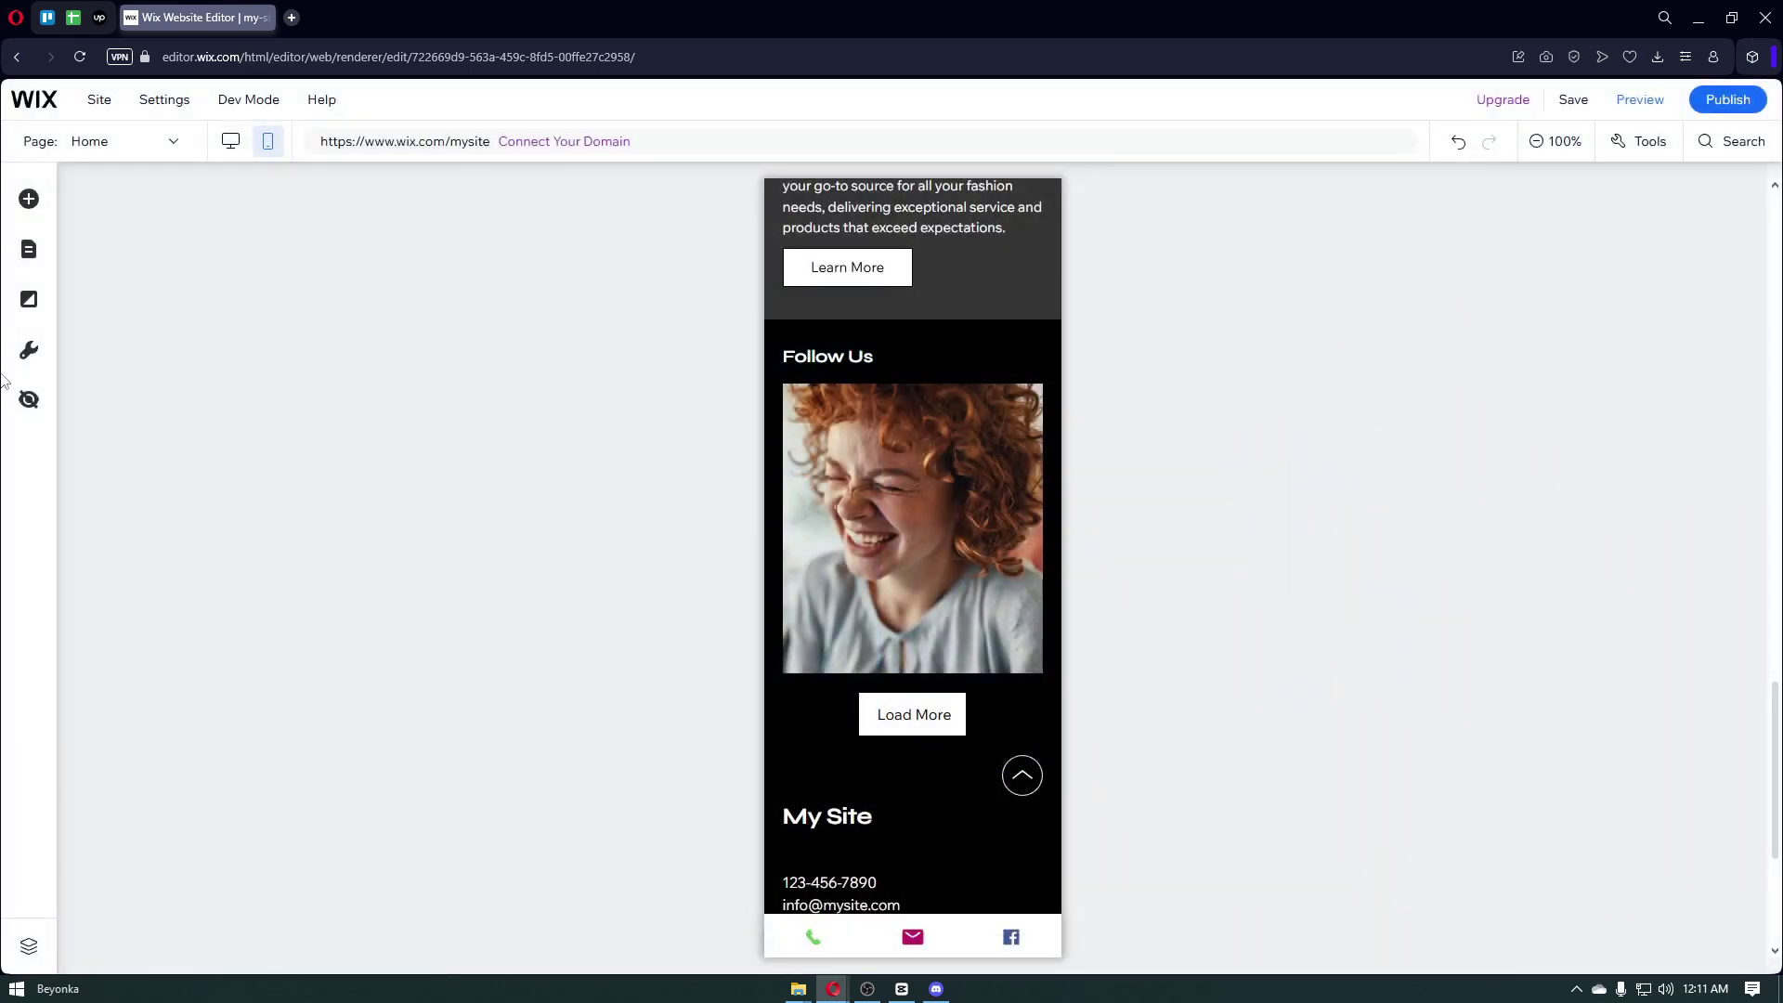
Set the mobile browser theme color to the bright blue from the theme colors.
click(27, 349)
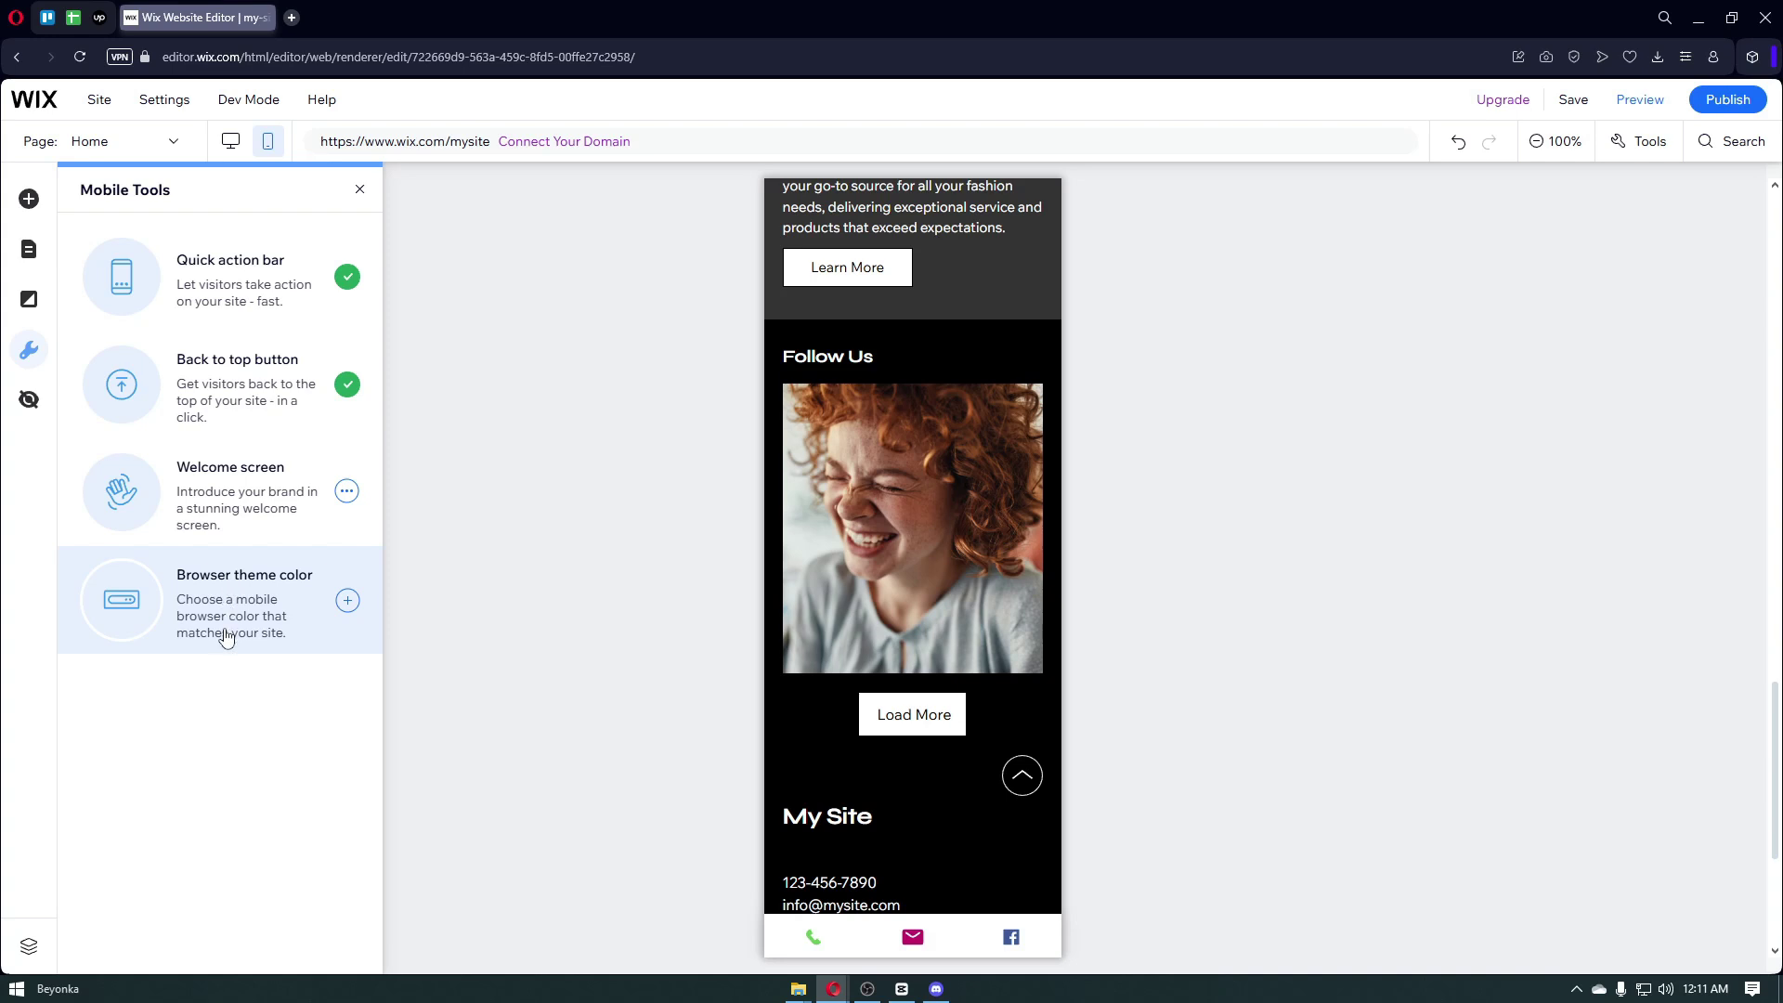
click(234, 627)
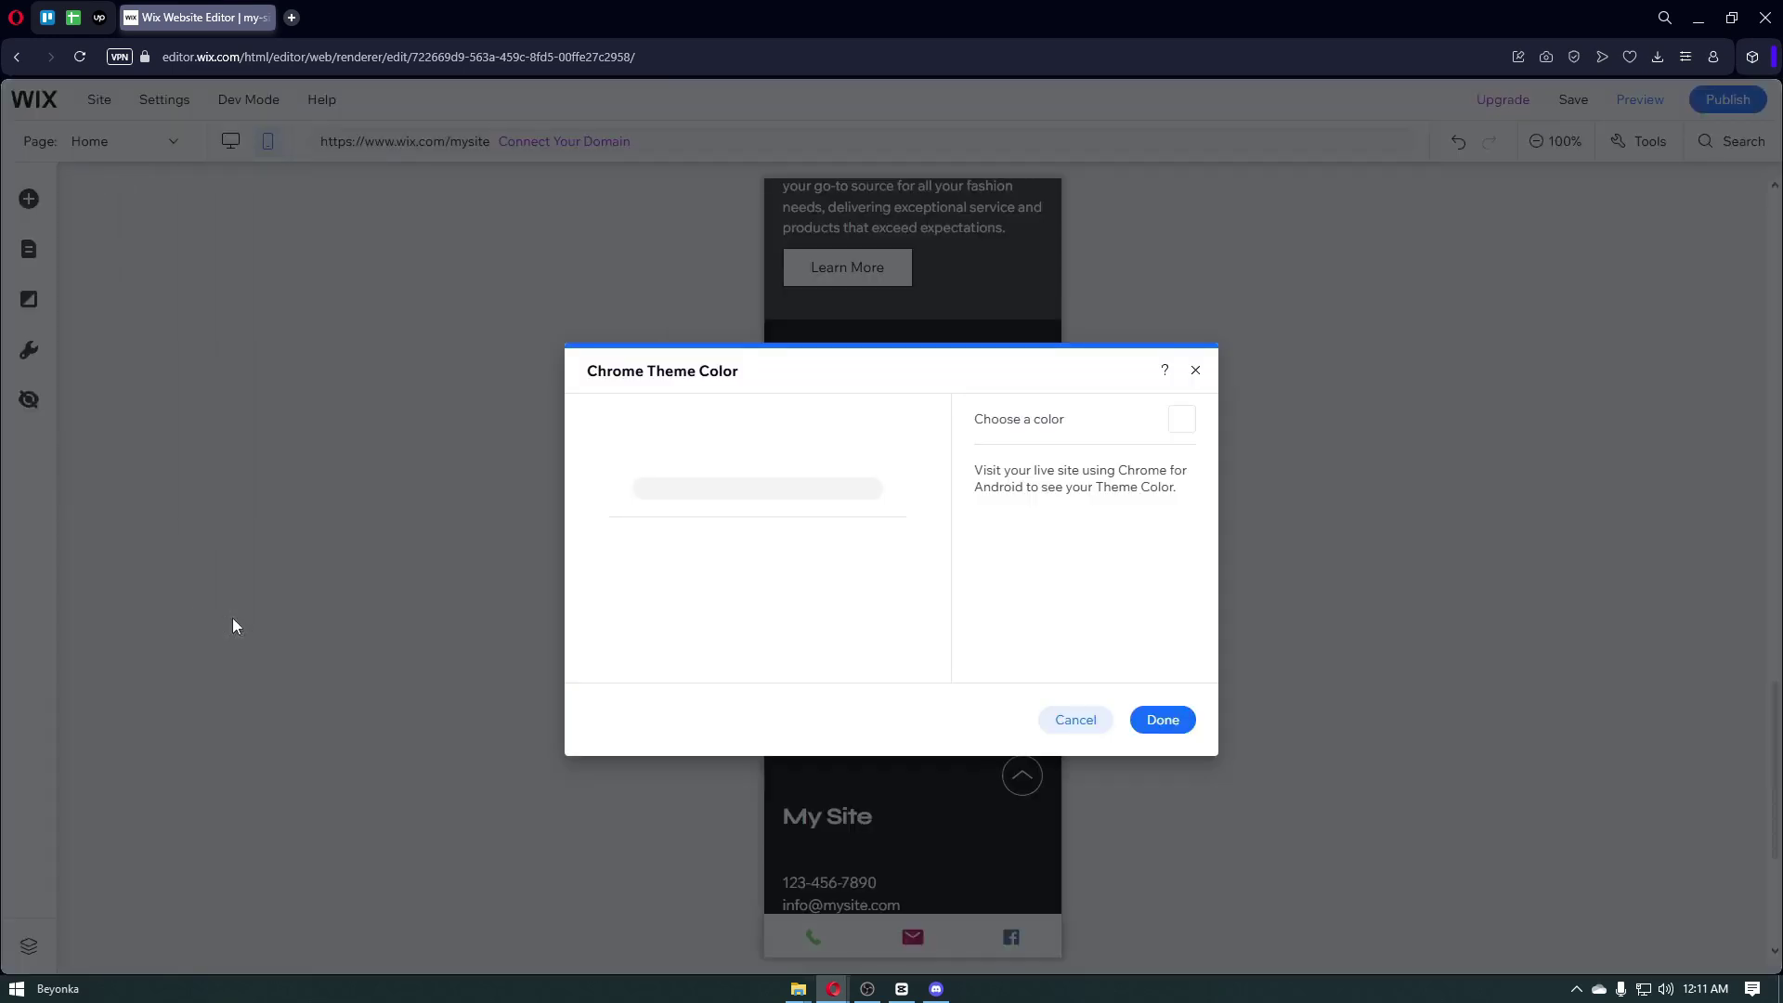
click(1181, 419)
click(1240, 633)
click(1273, 638)
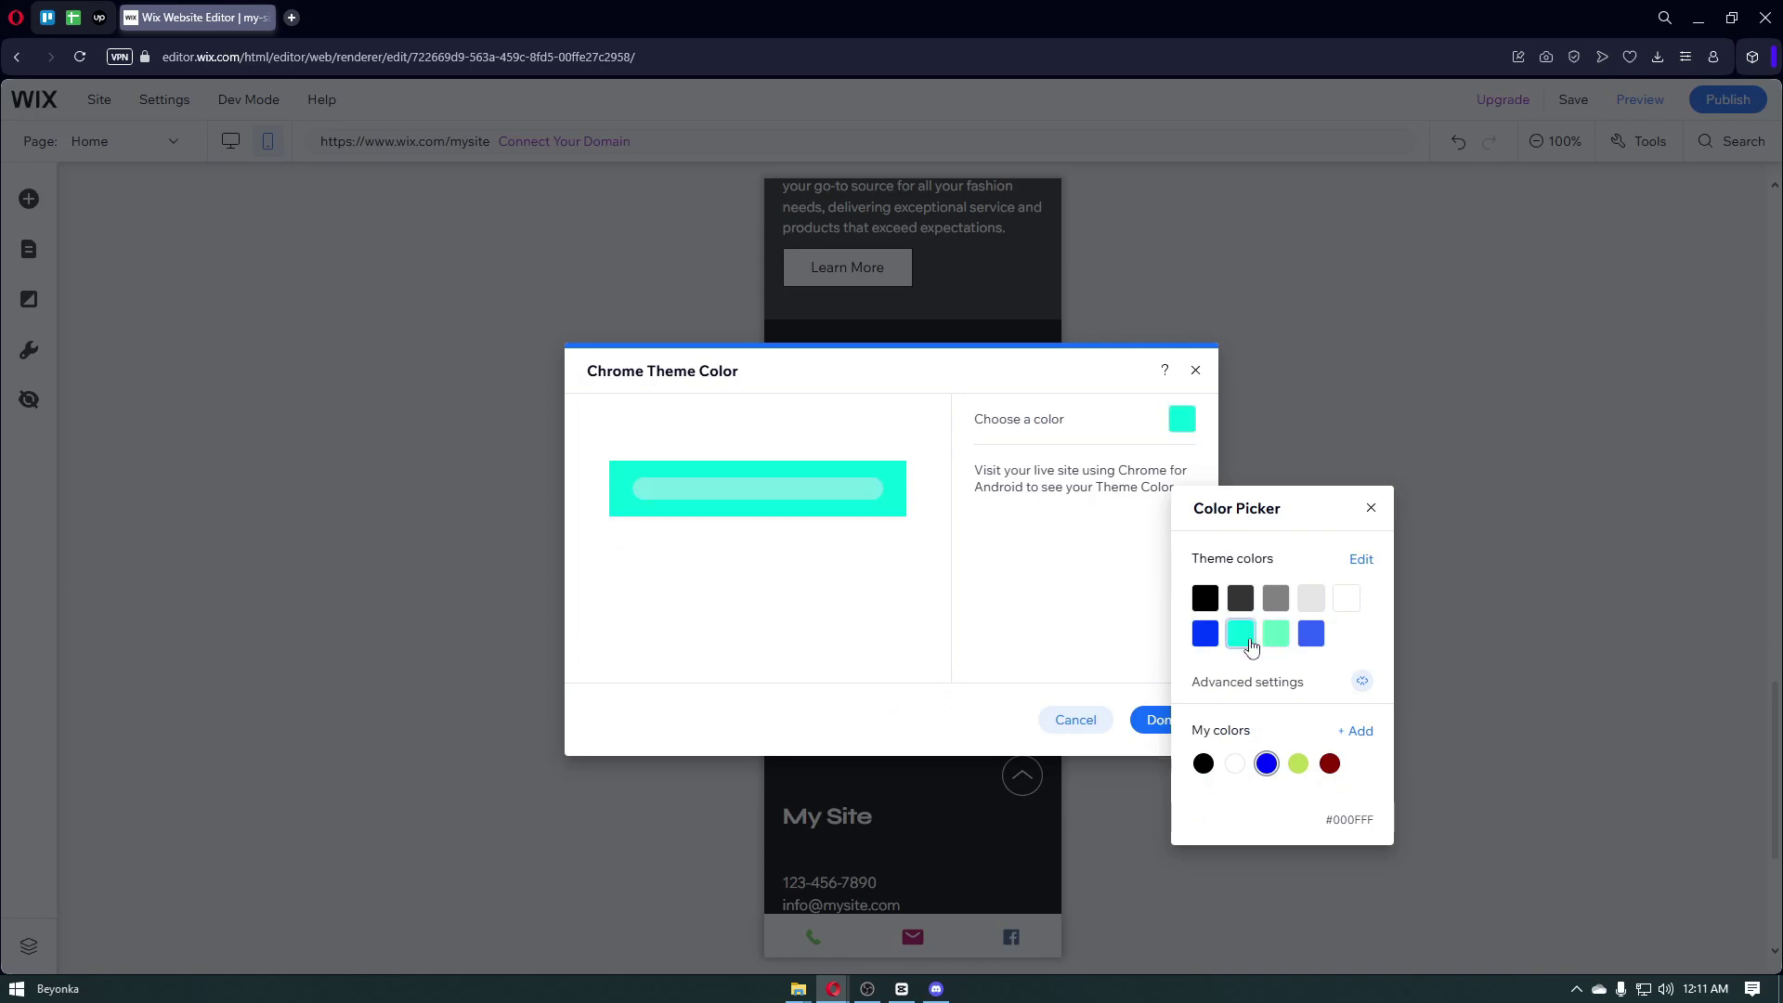
click(1205, 634)
click(1136, 701)
click(1156, 720)
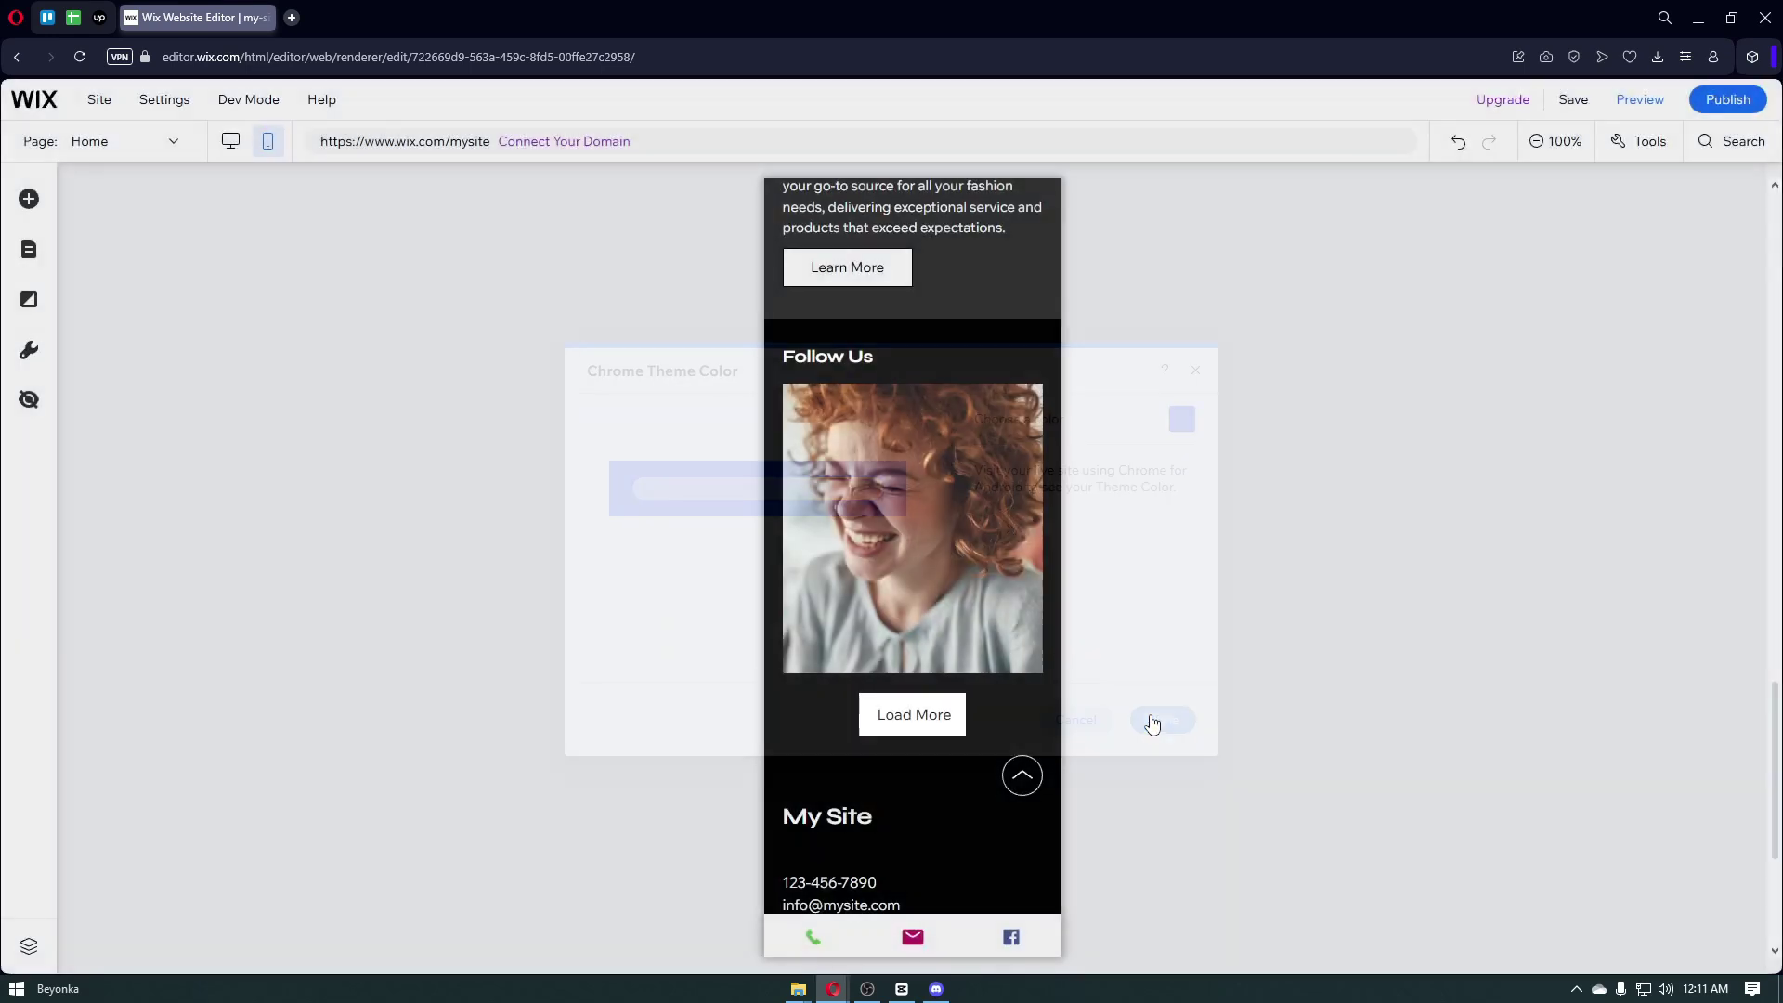
Review the mobile home page with the quick action bar from the header down to Our Story.
scroll(963, 642, up, 10)
scroll(965, 650, up, 5)
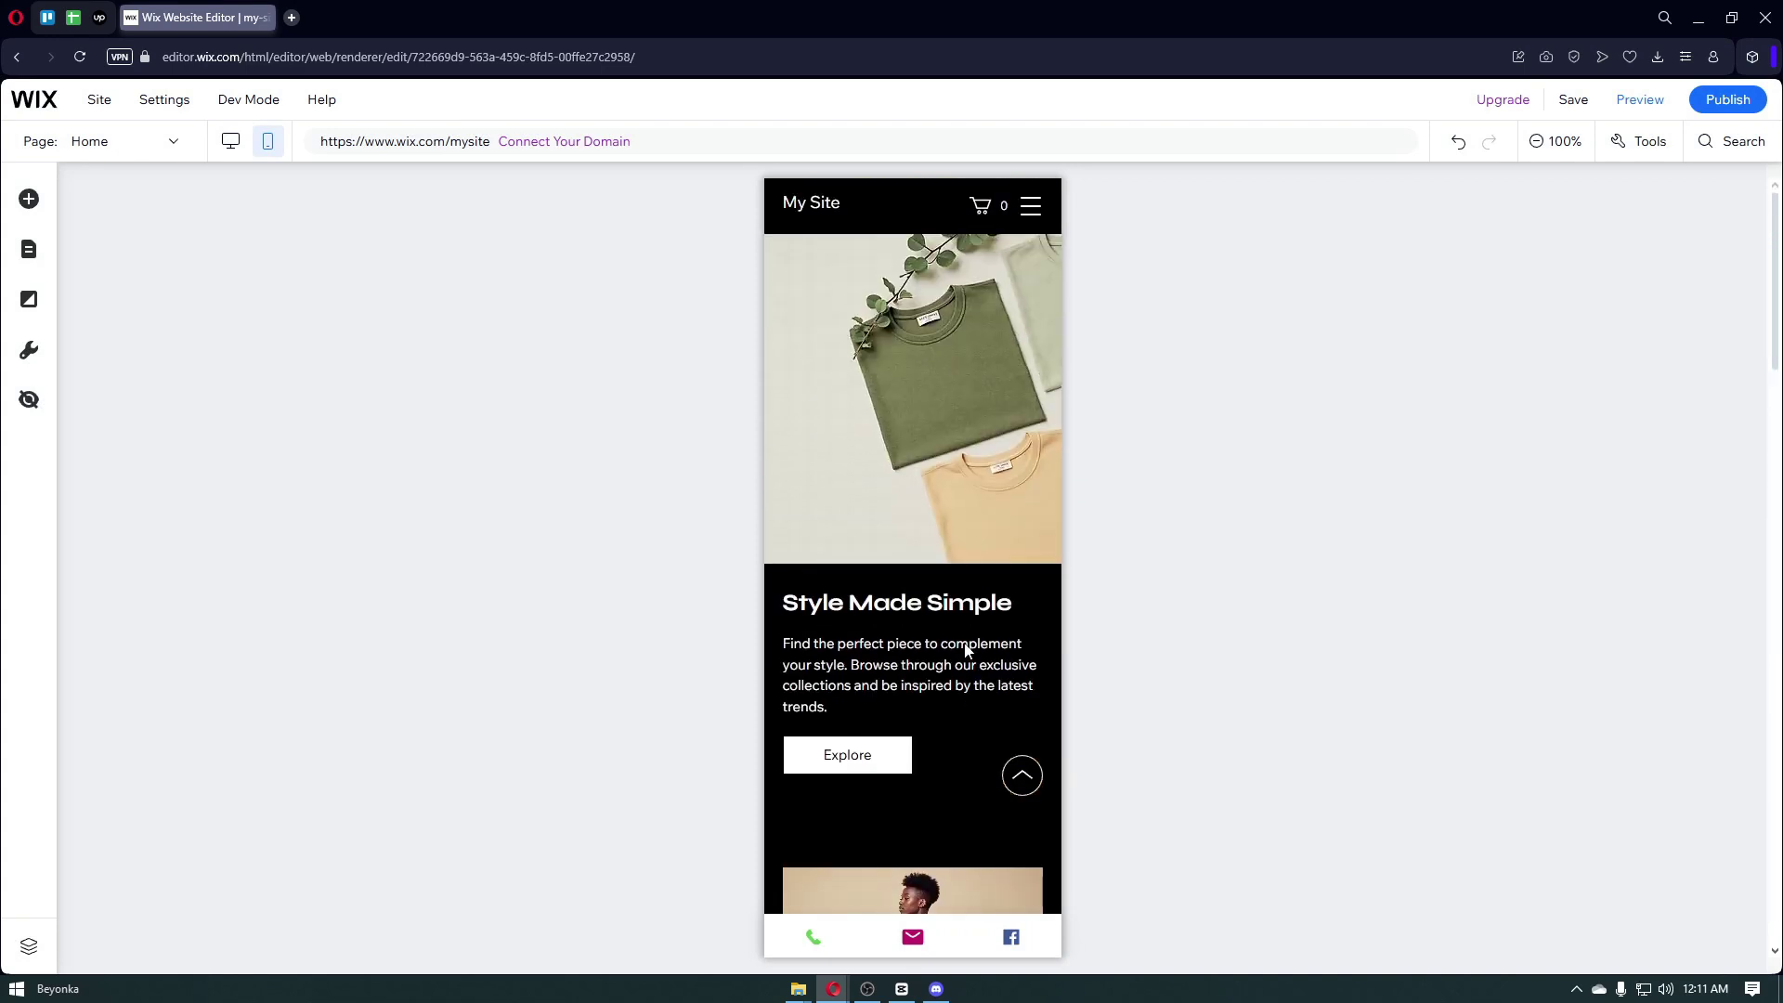
scroll(966, 650, down, 15)
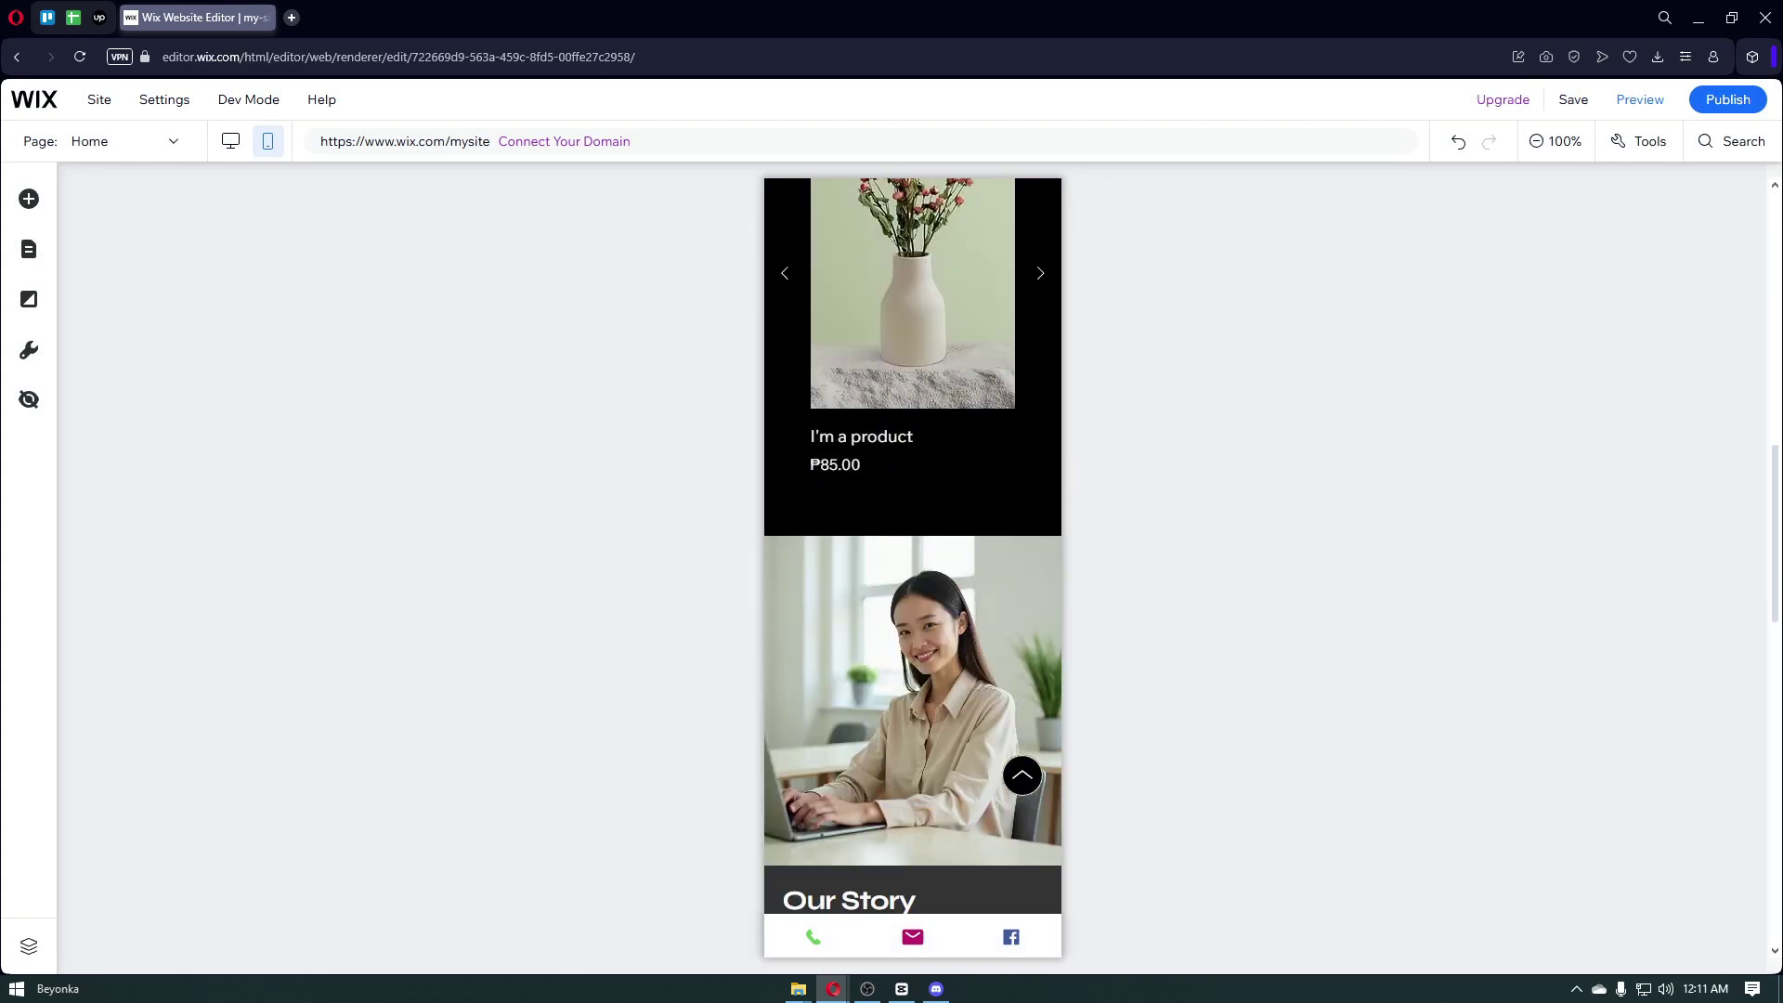
Switch to the desktop view and examine the home page from Limited Time Offer through Our Story Revealed and Follow Us to the footer.
scroll(913, 464, down, 5)
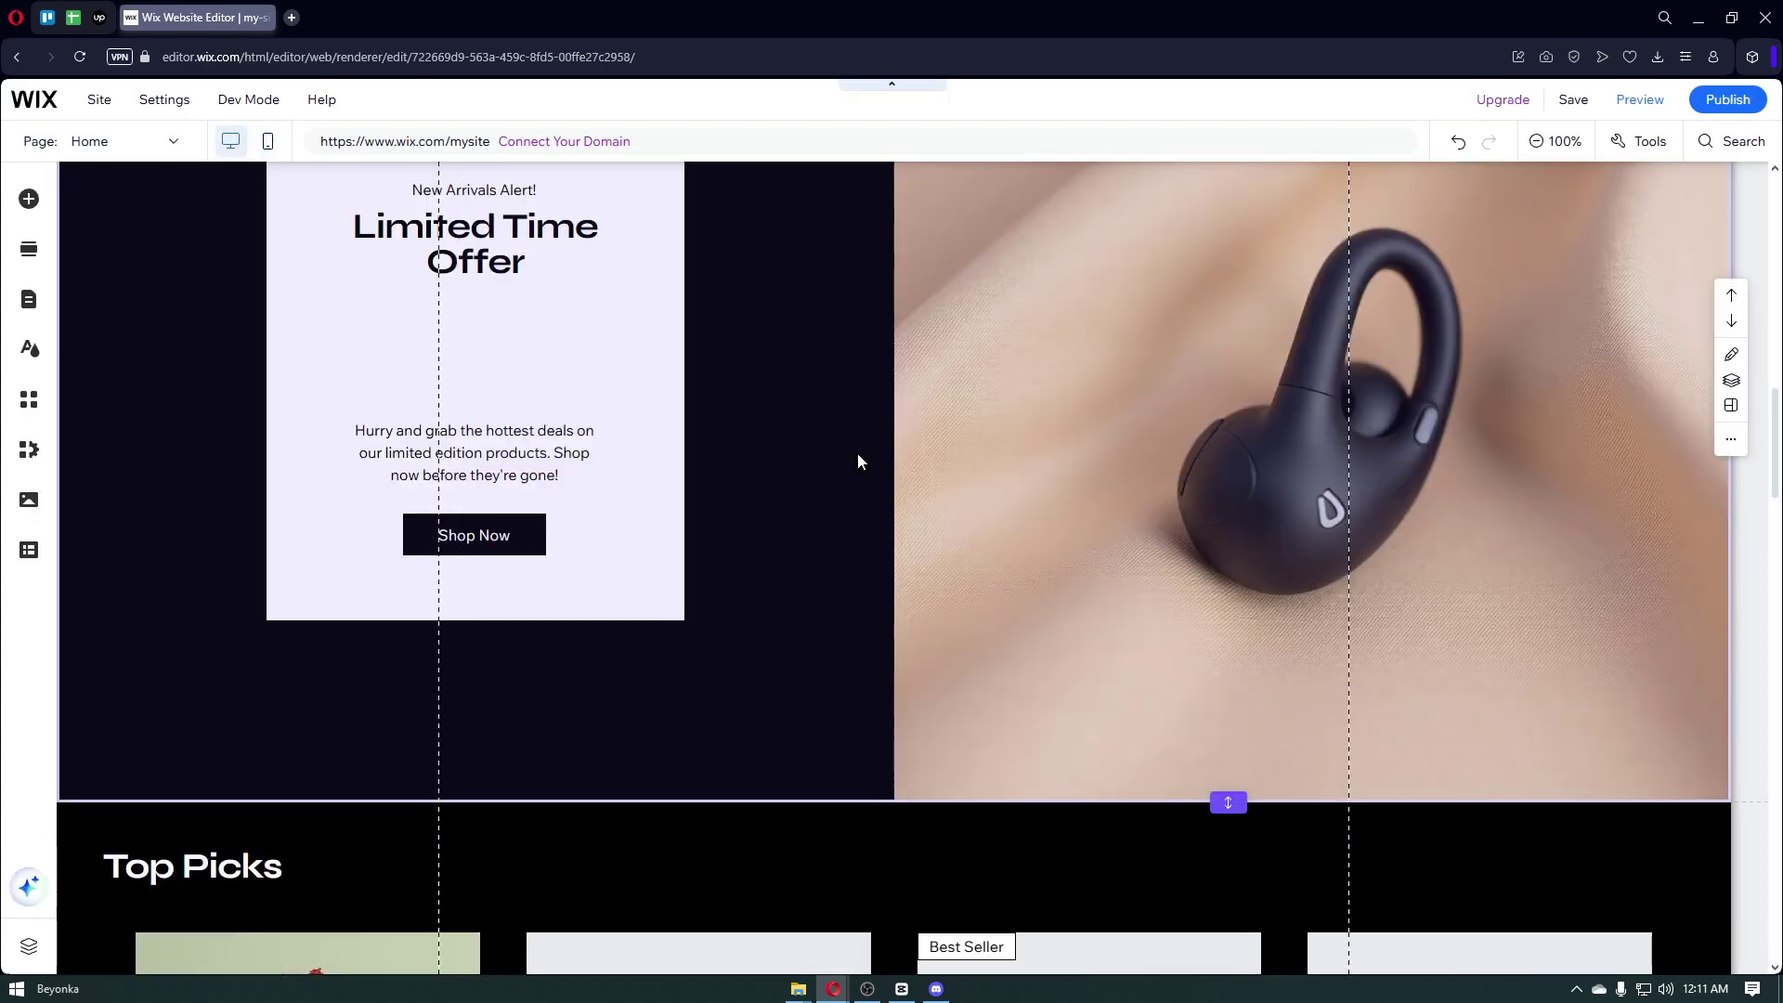
scroll(859, 462, down, 4)
scroll(857, 462, down, 4)
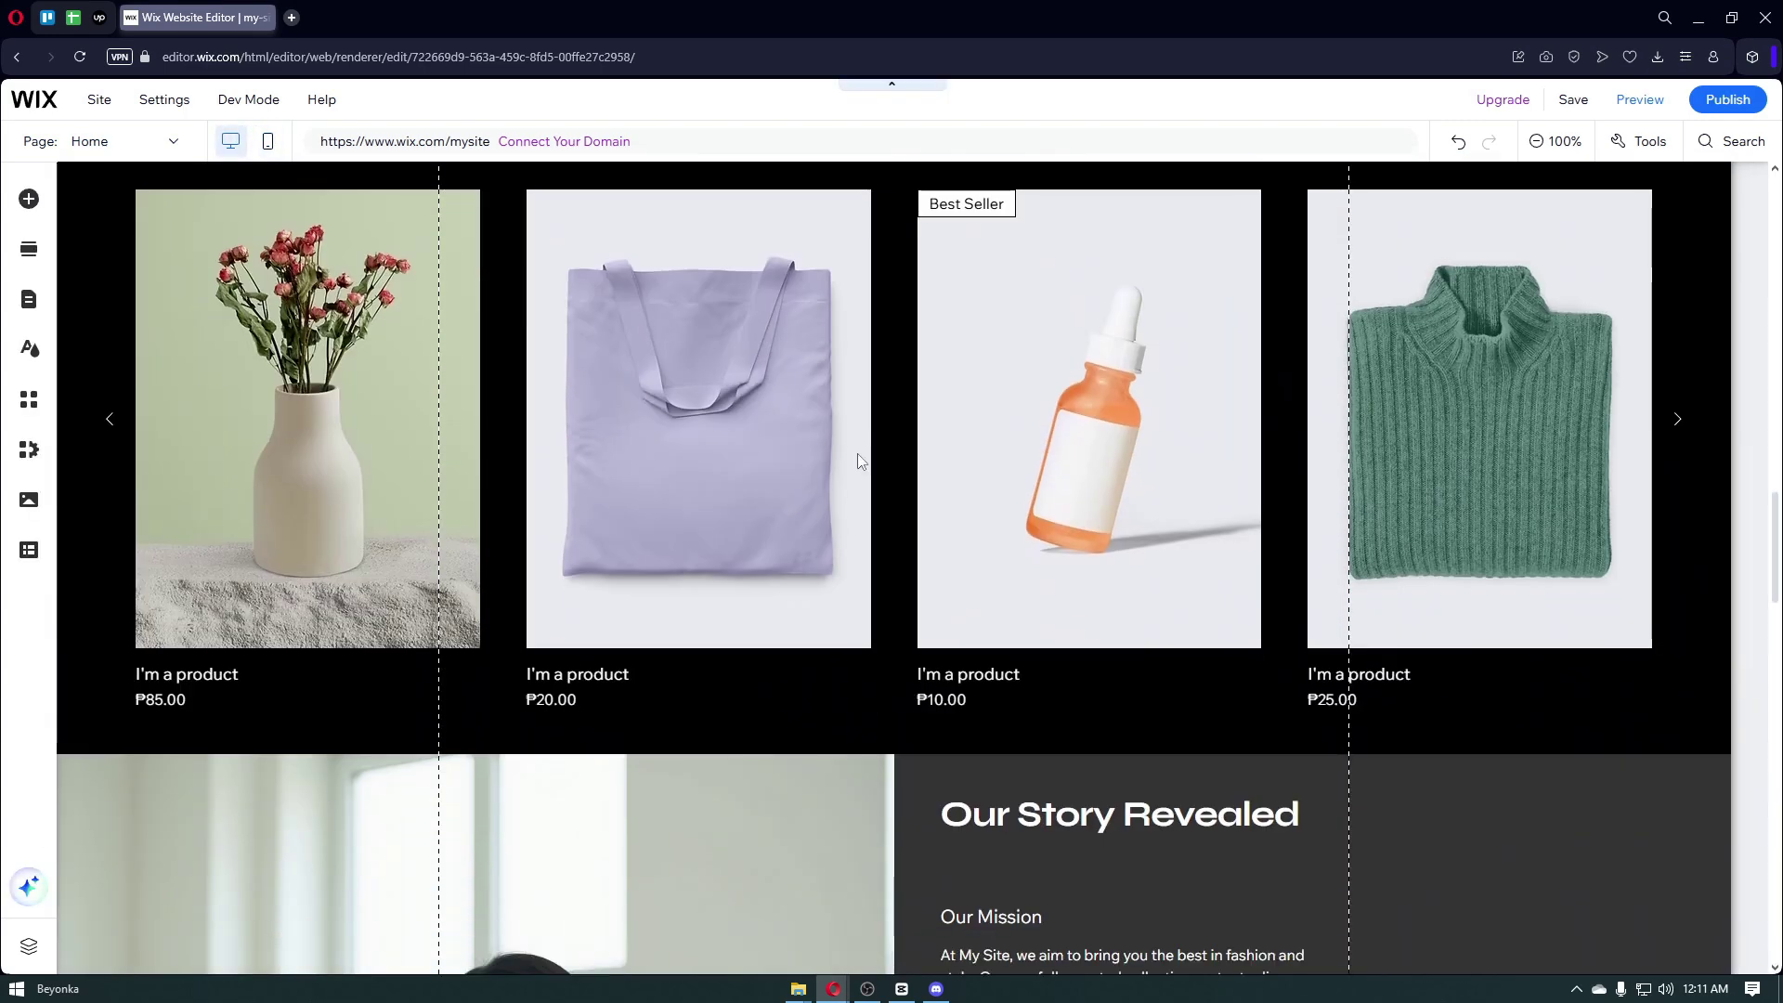
scroll(858, 461, down, 1)
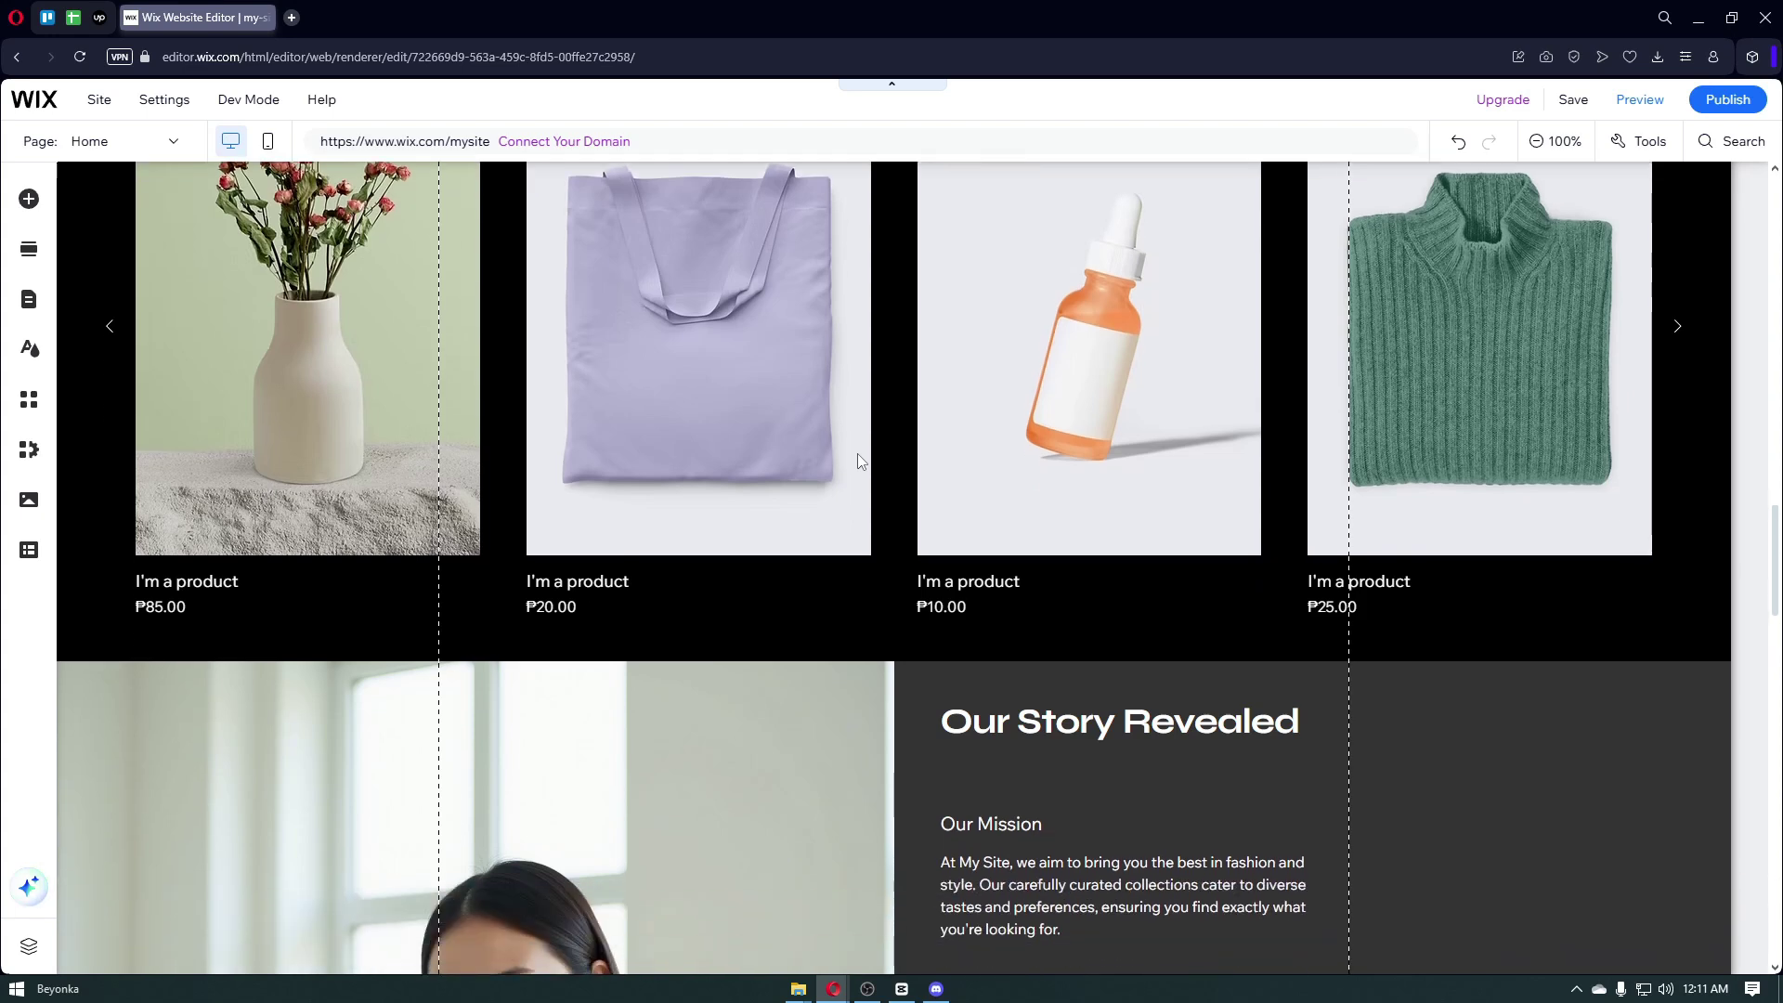
scroll(858, 461, down, 4)
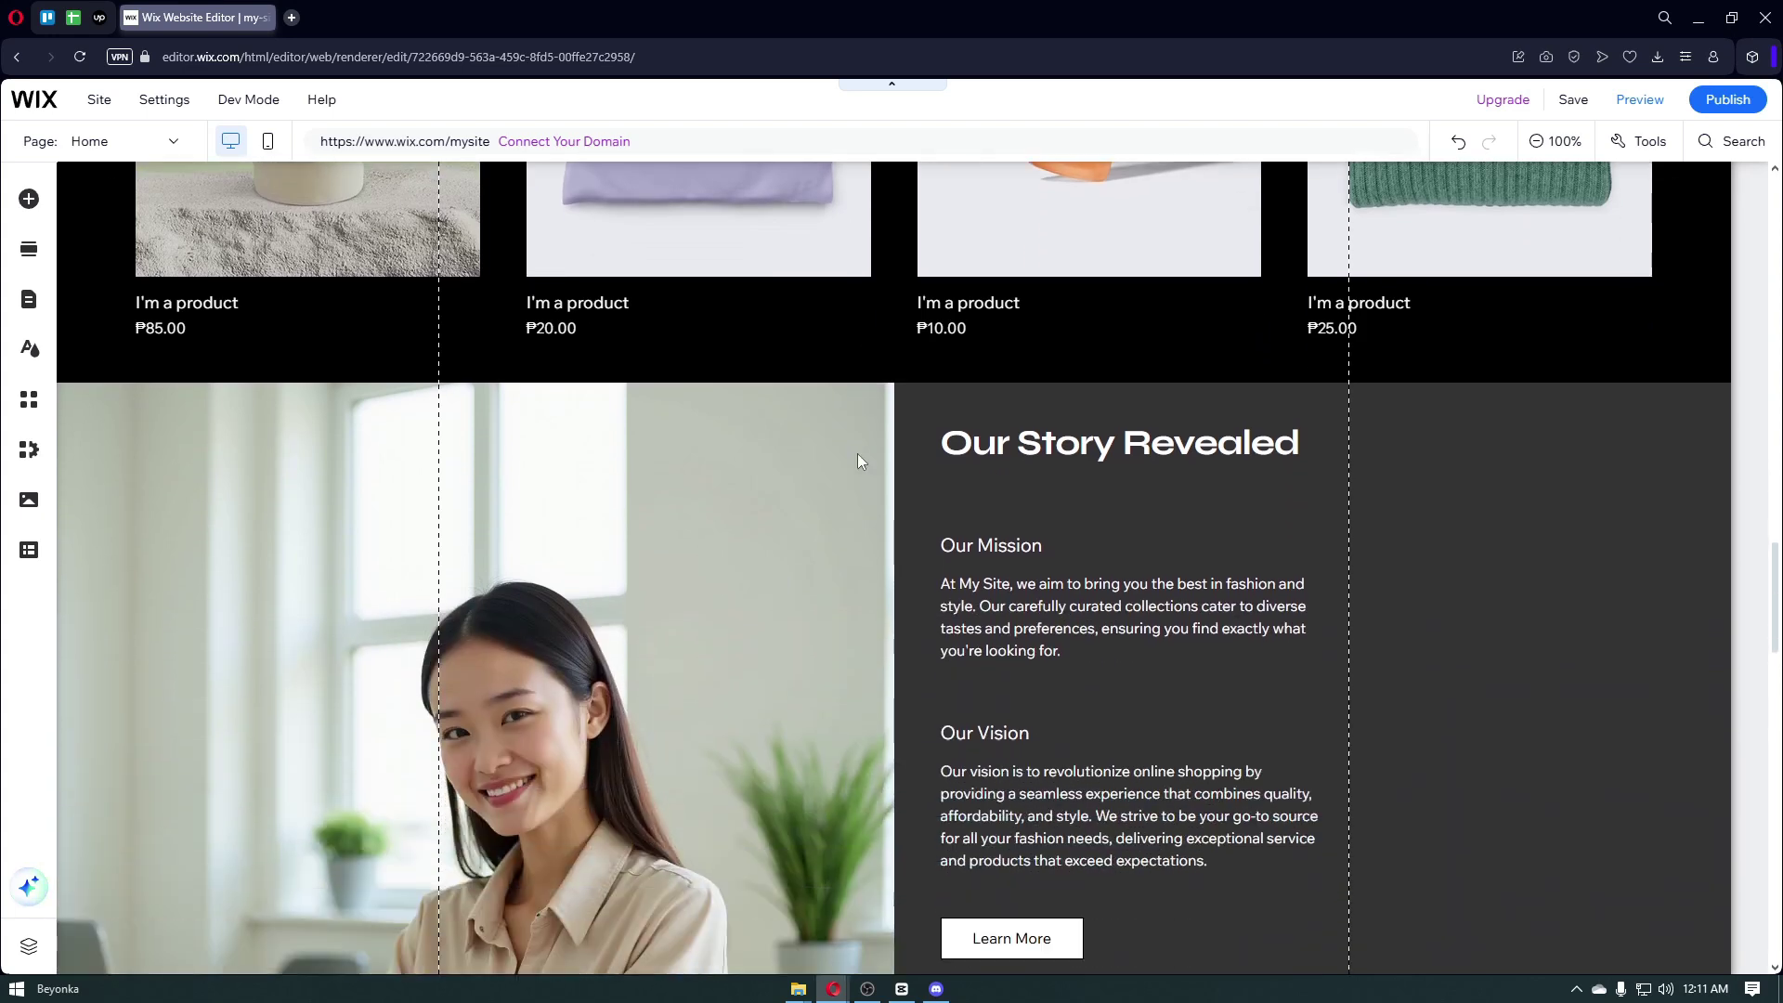
scroll(857, 461, down, 1)
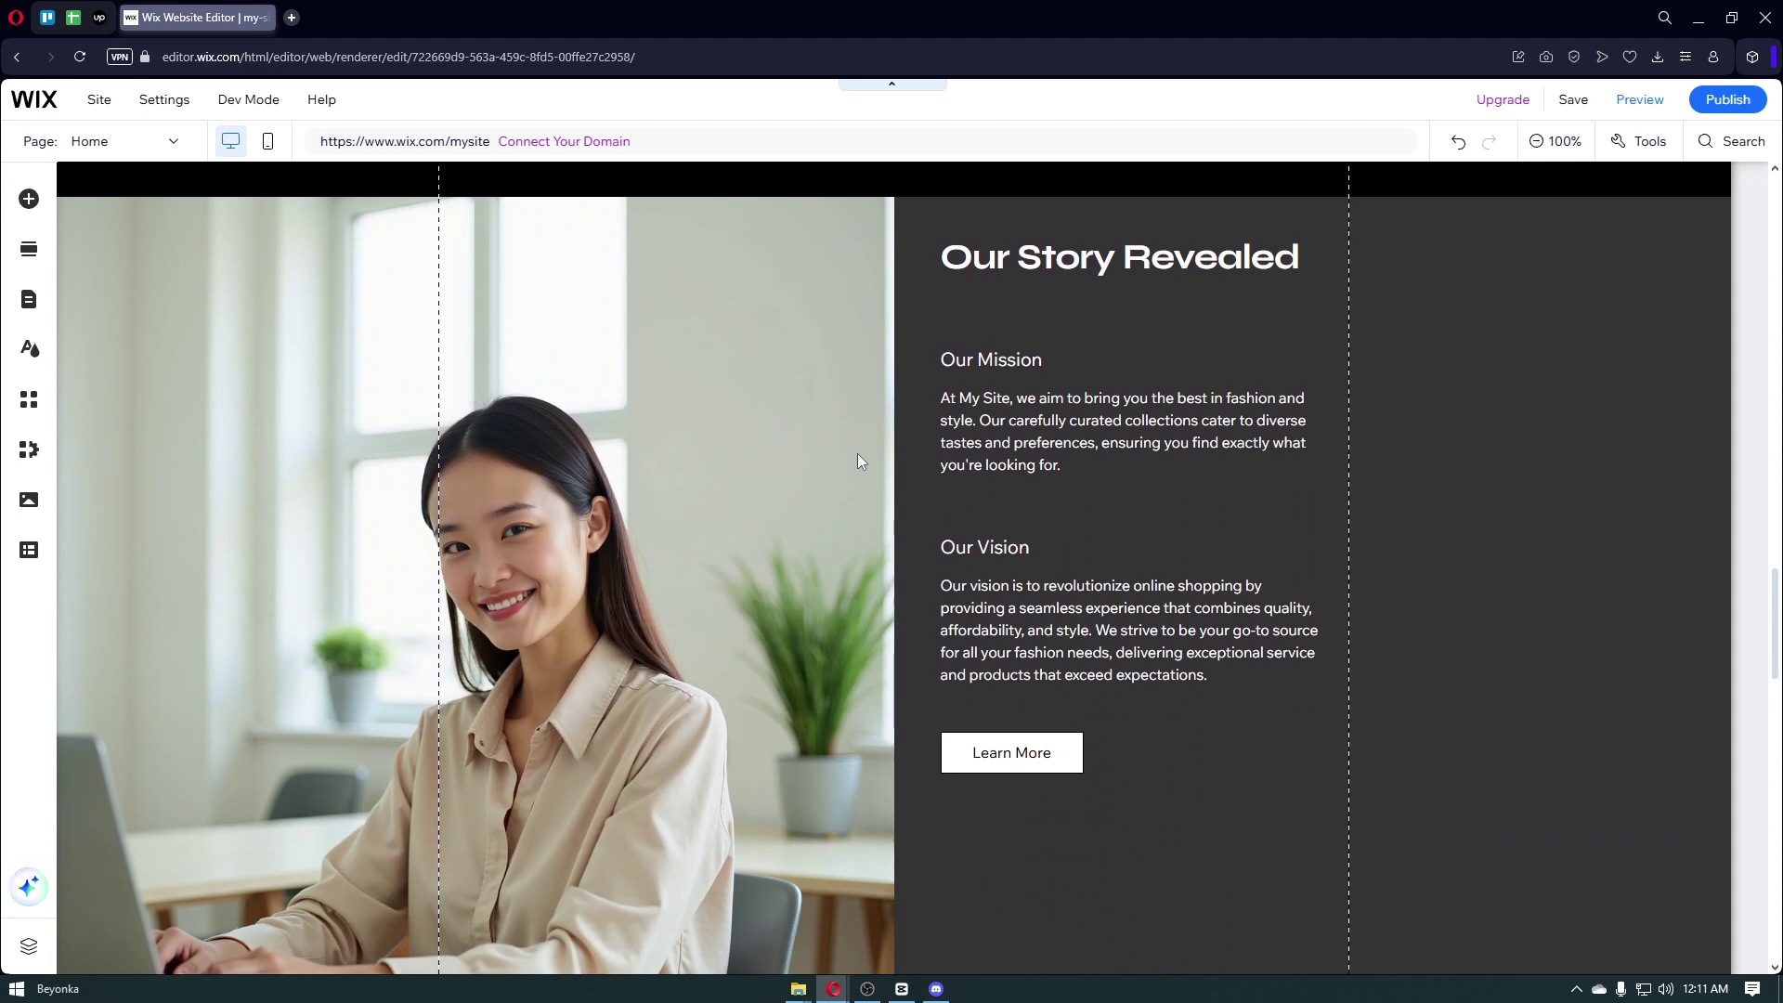
scroll(858, 461, down, 2)
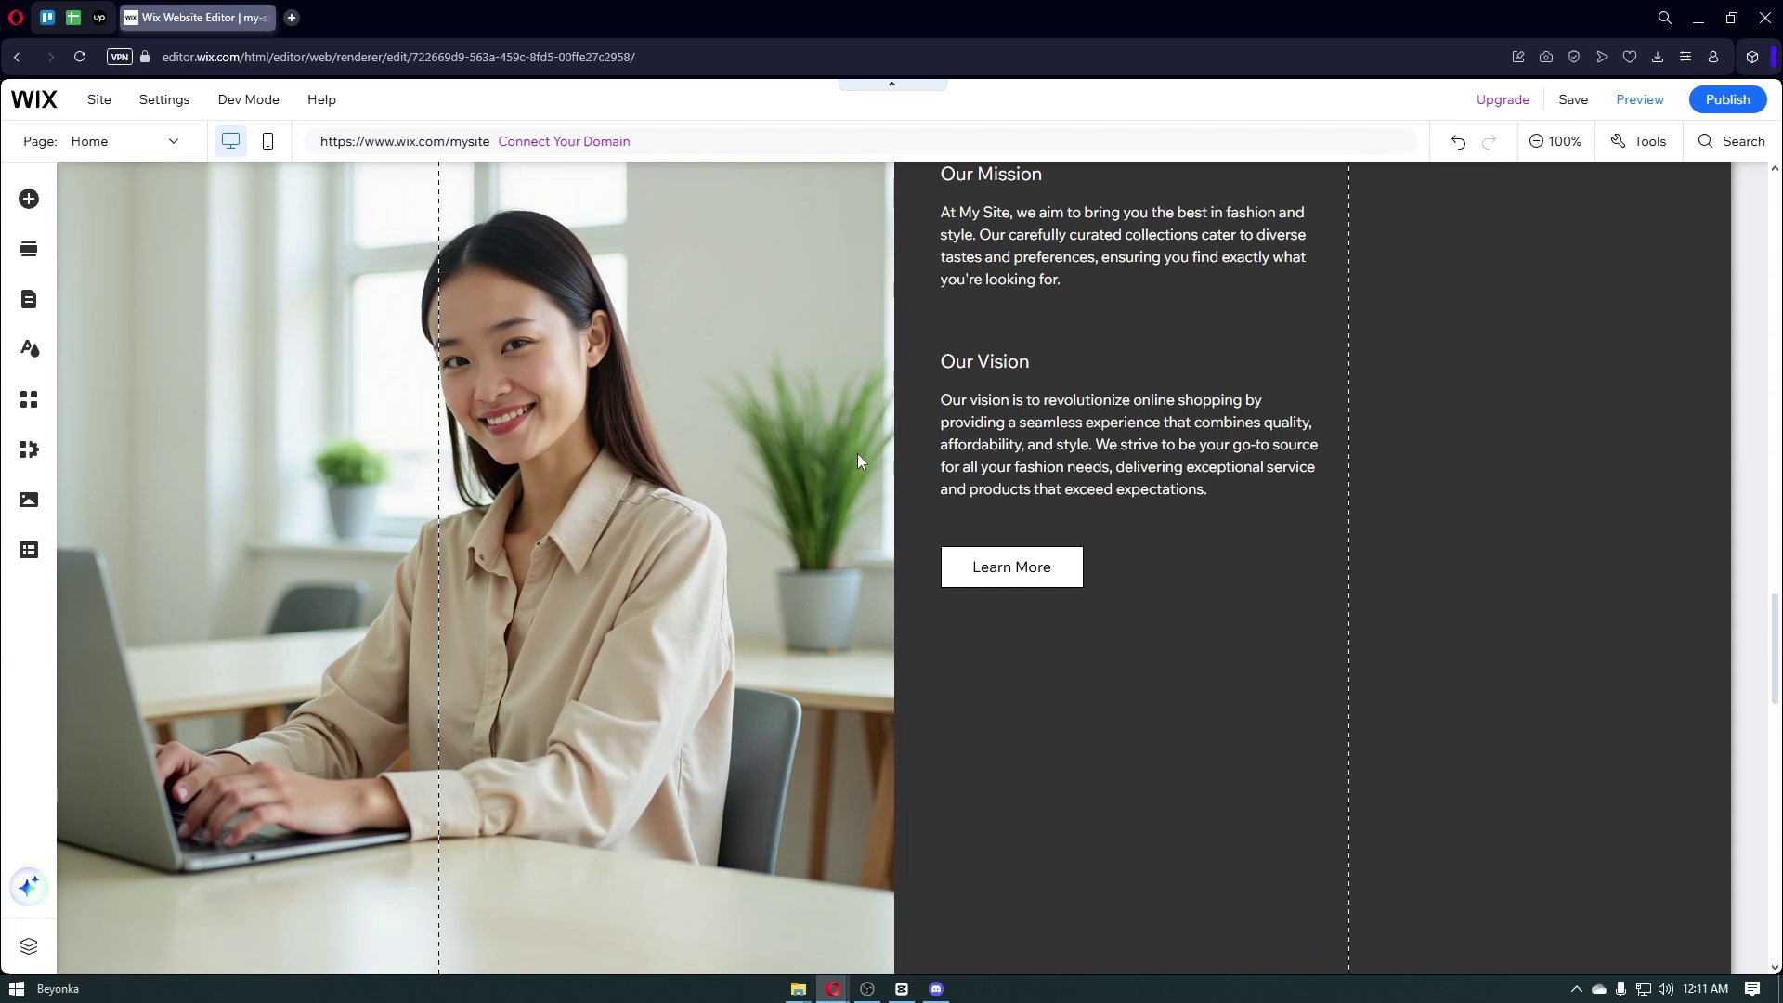
scroll(858, 461, down, 2)
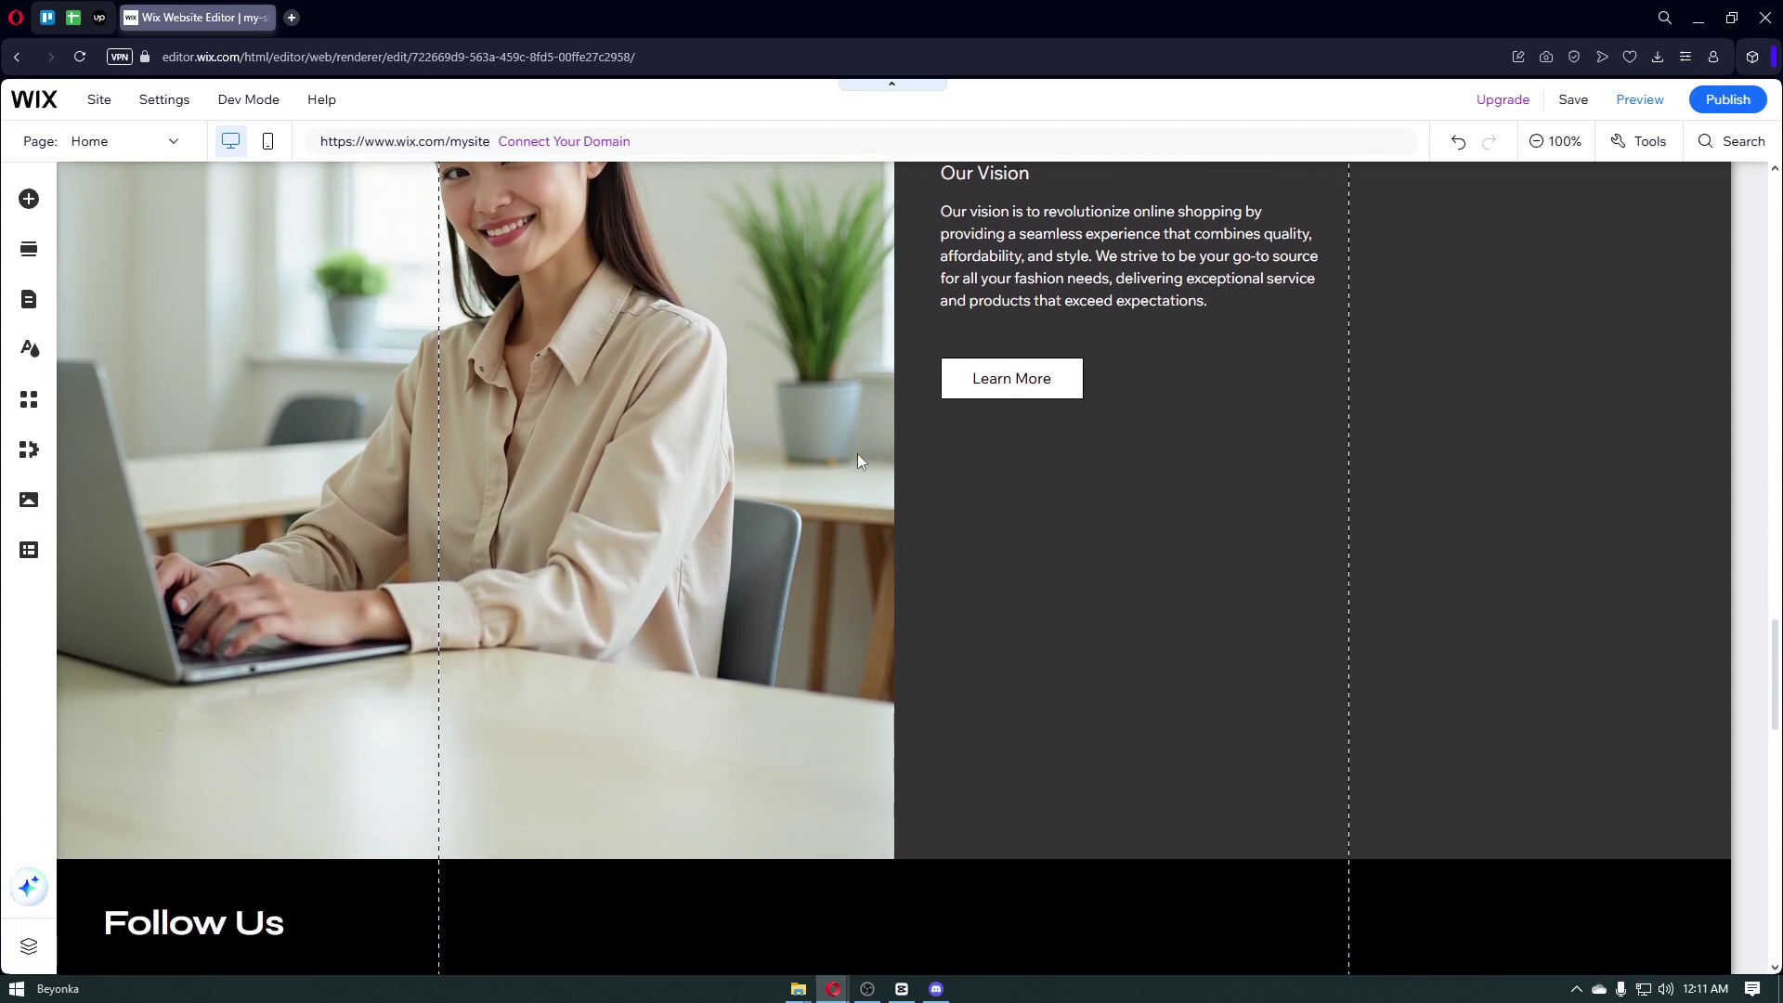
scroll(858, 461, down, 1)
scroll(858, 461, down, 2)
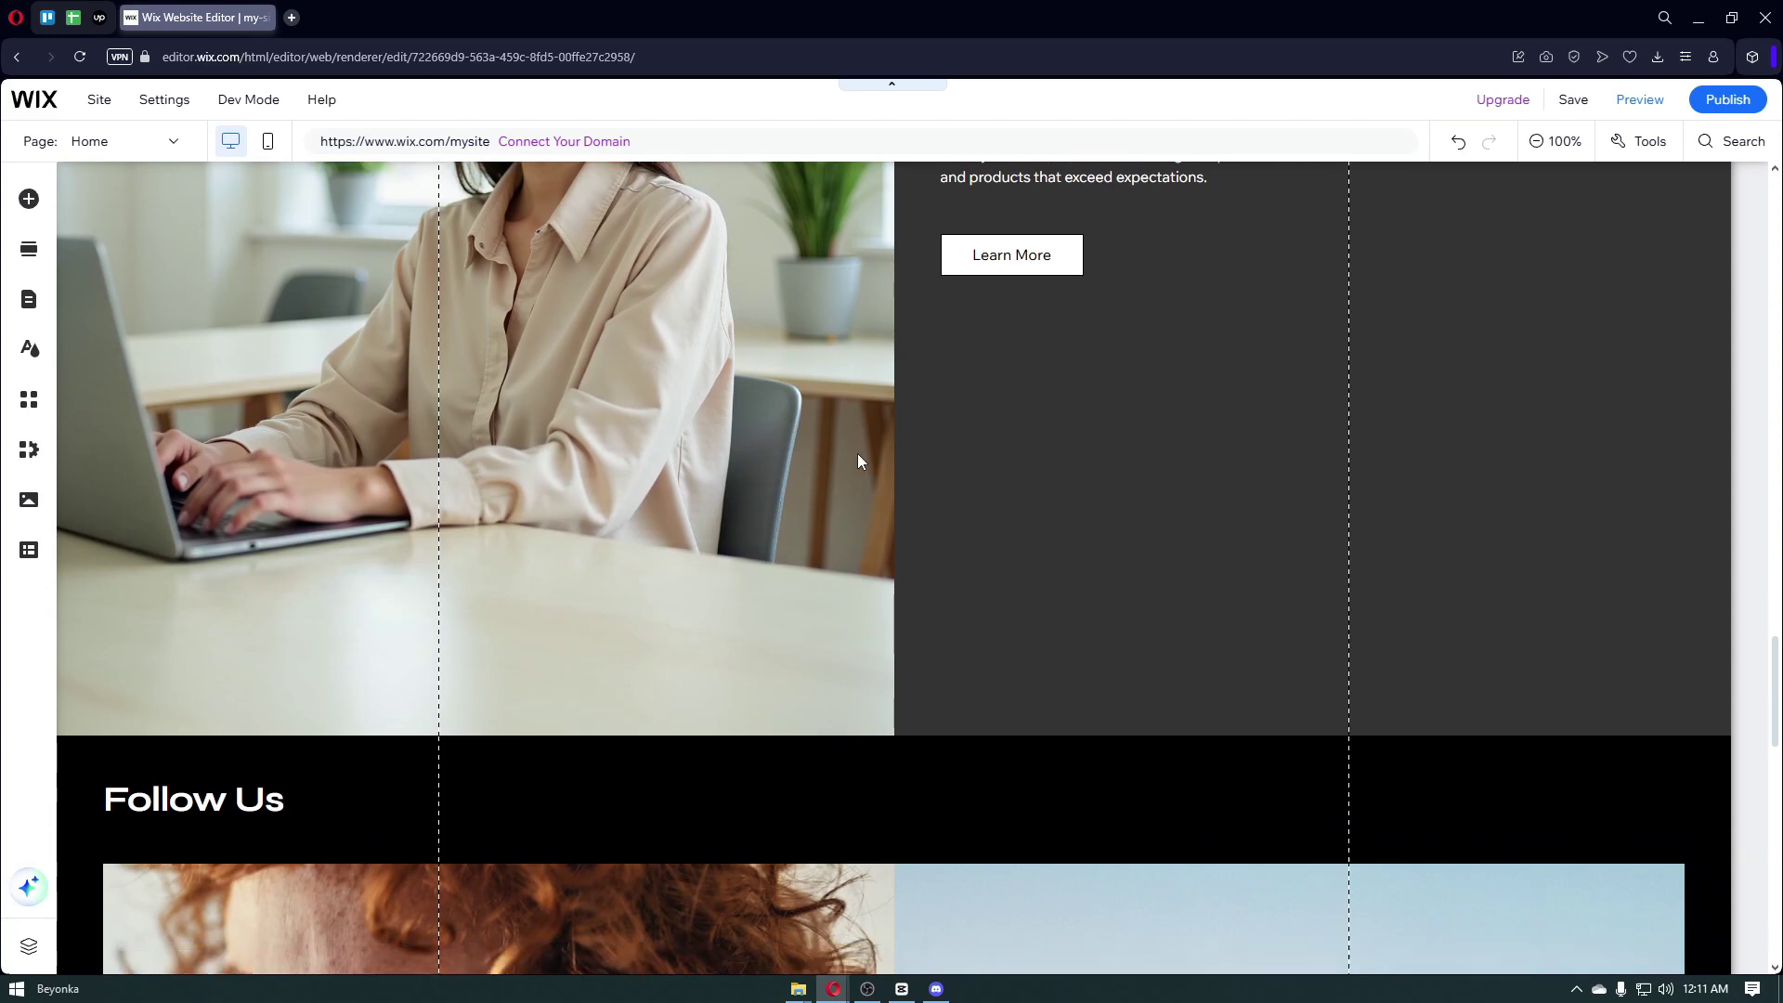
scroll(925, 325, down, 3)
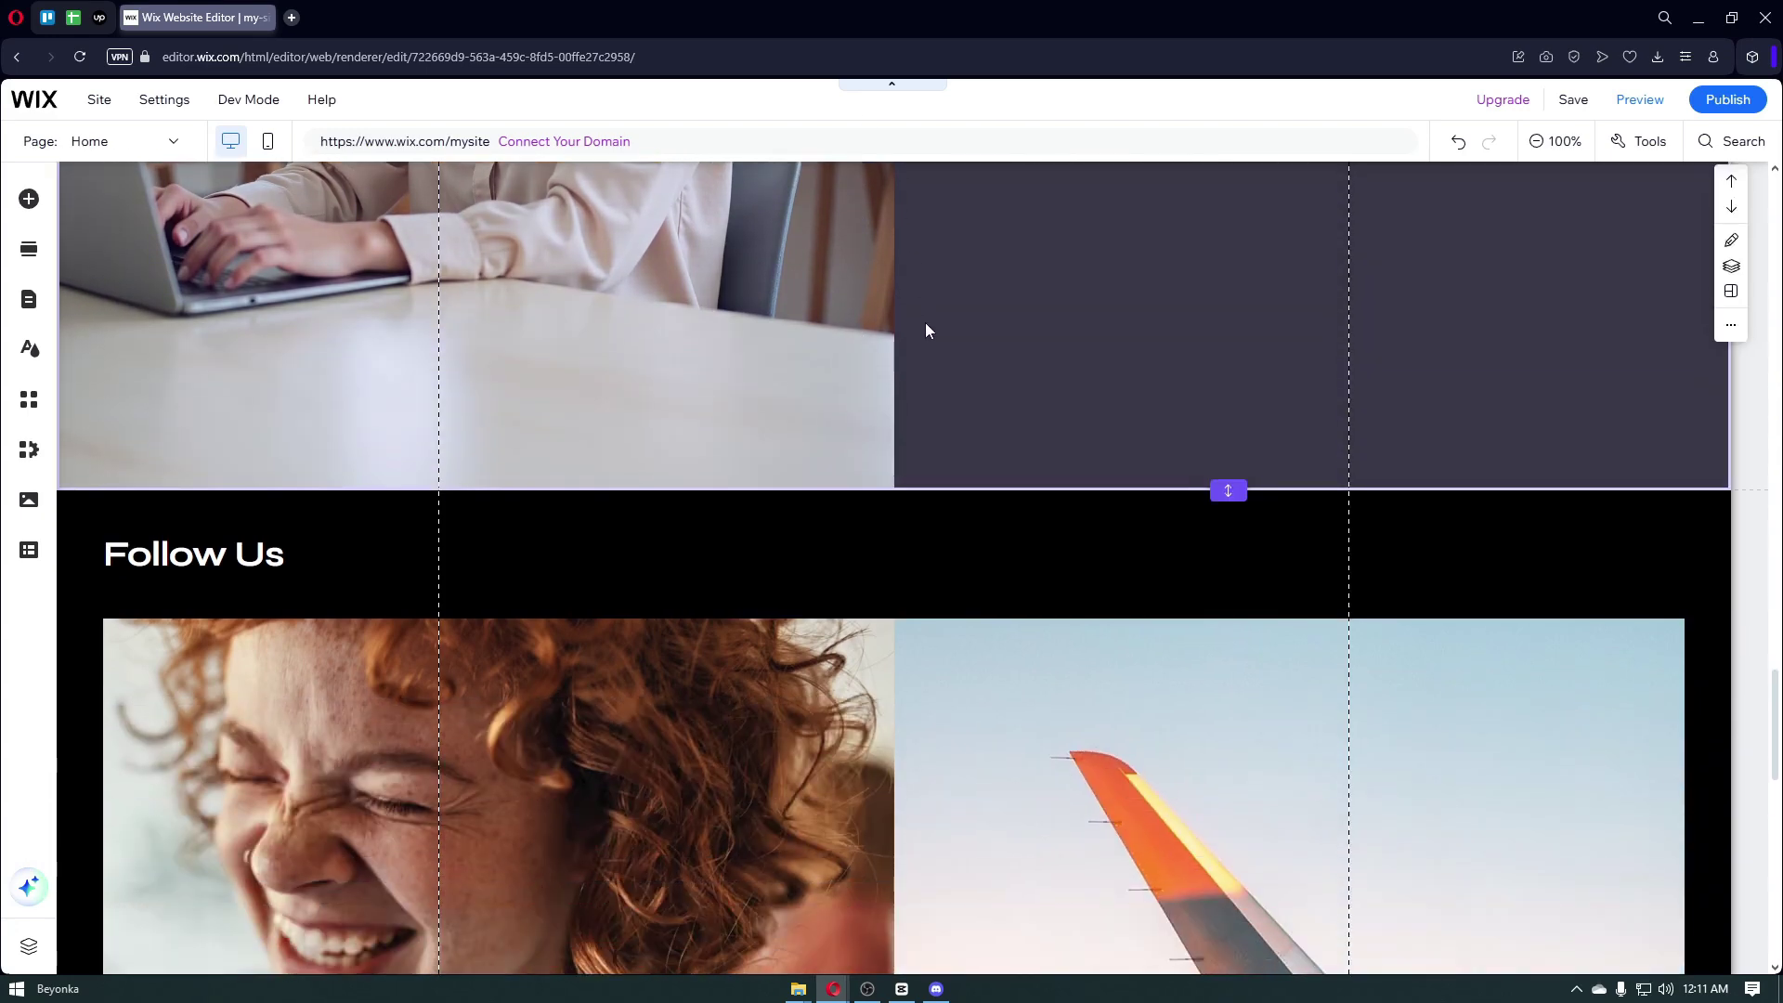
scroll(925, 331, down, 4)
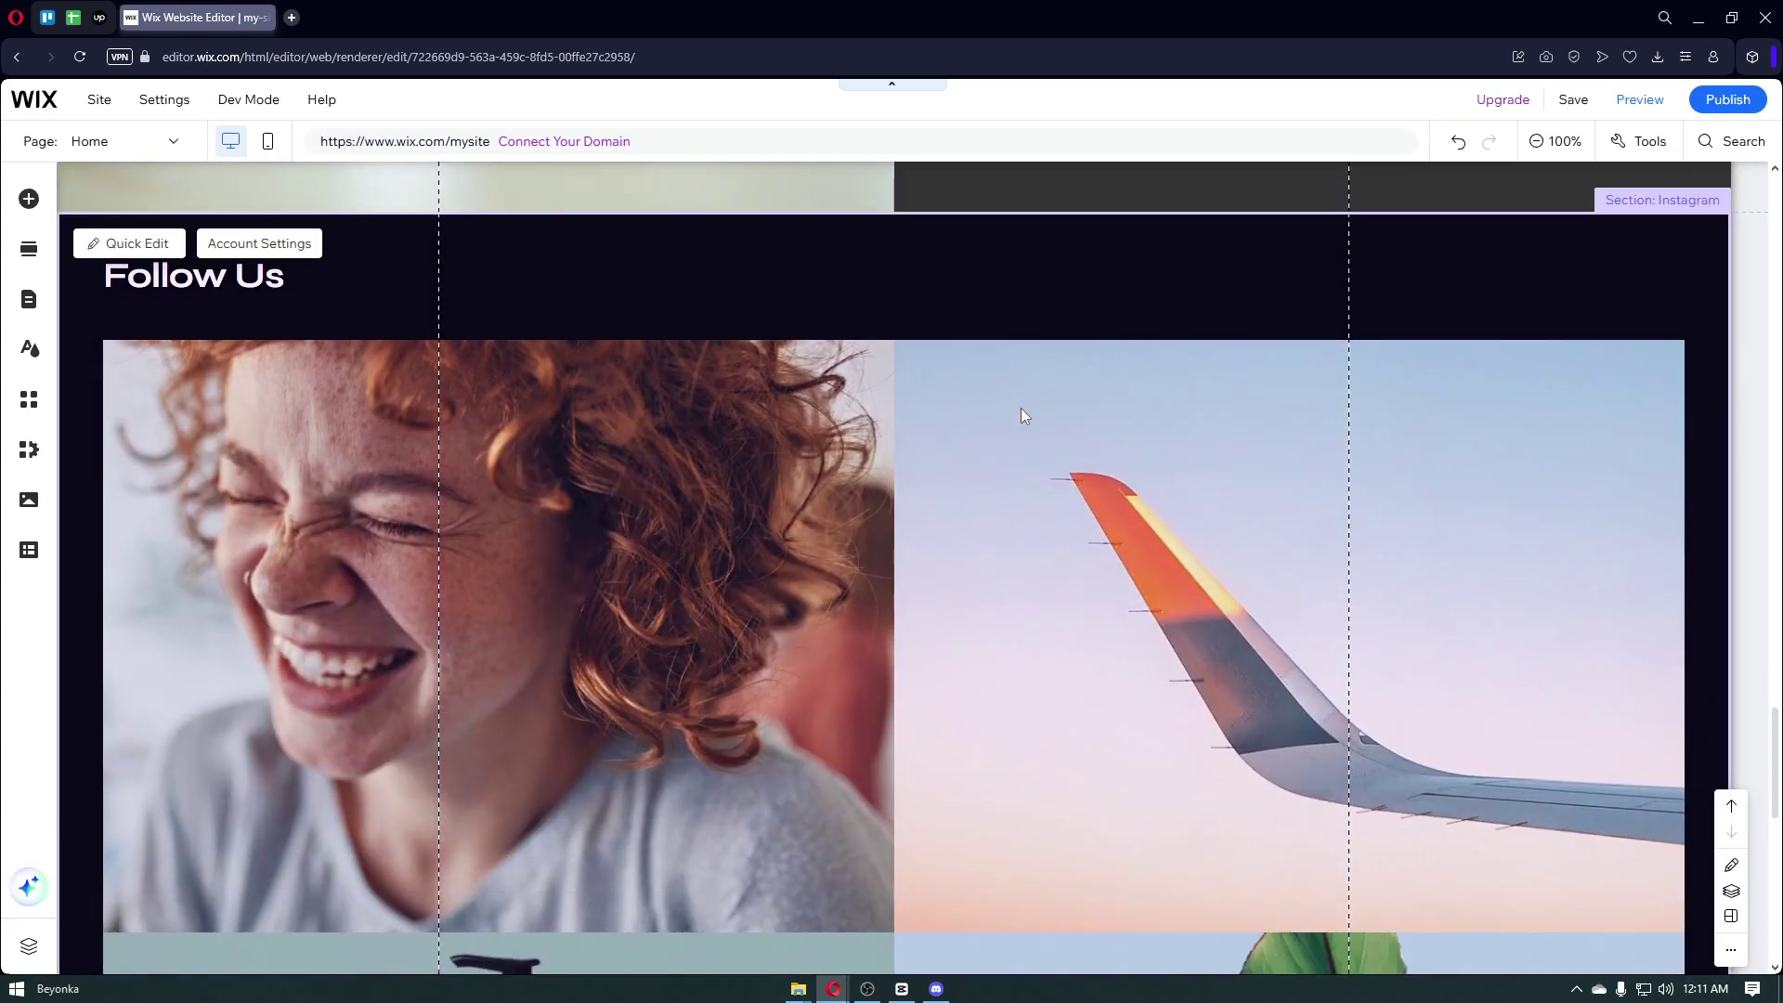
scroll(1052, 433, down, 1)
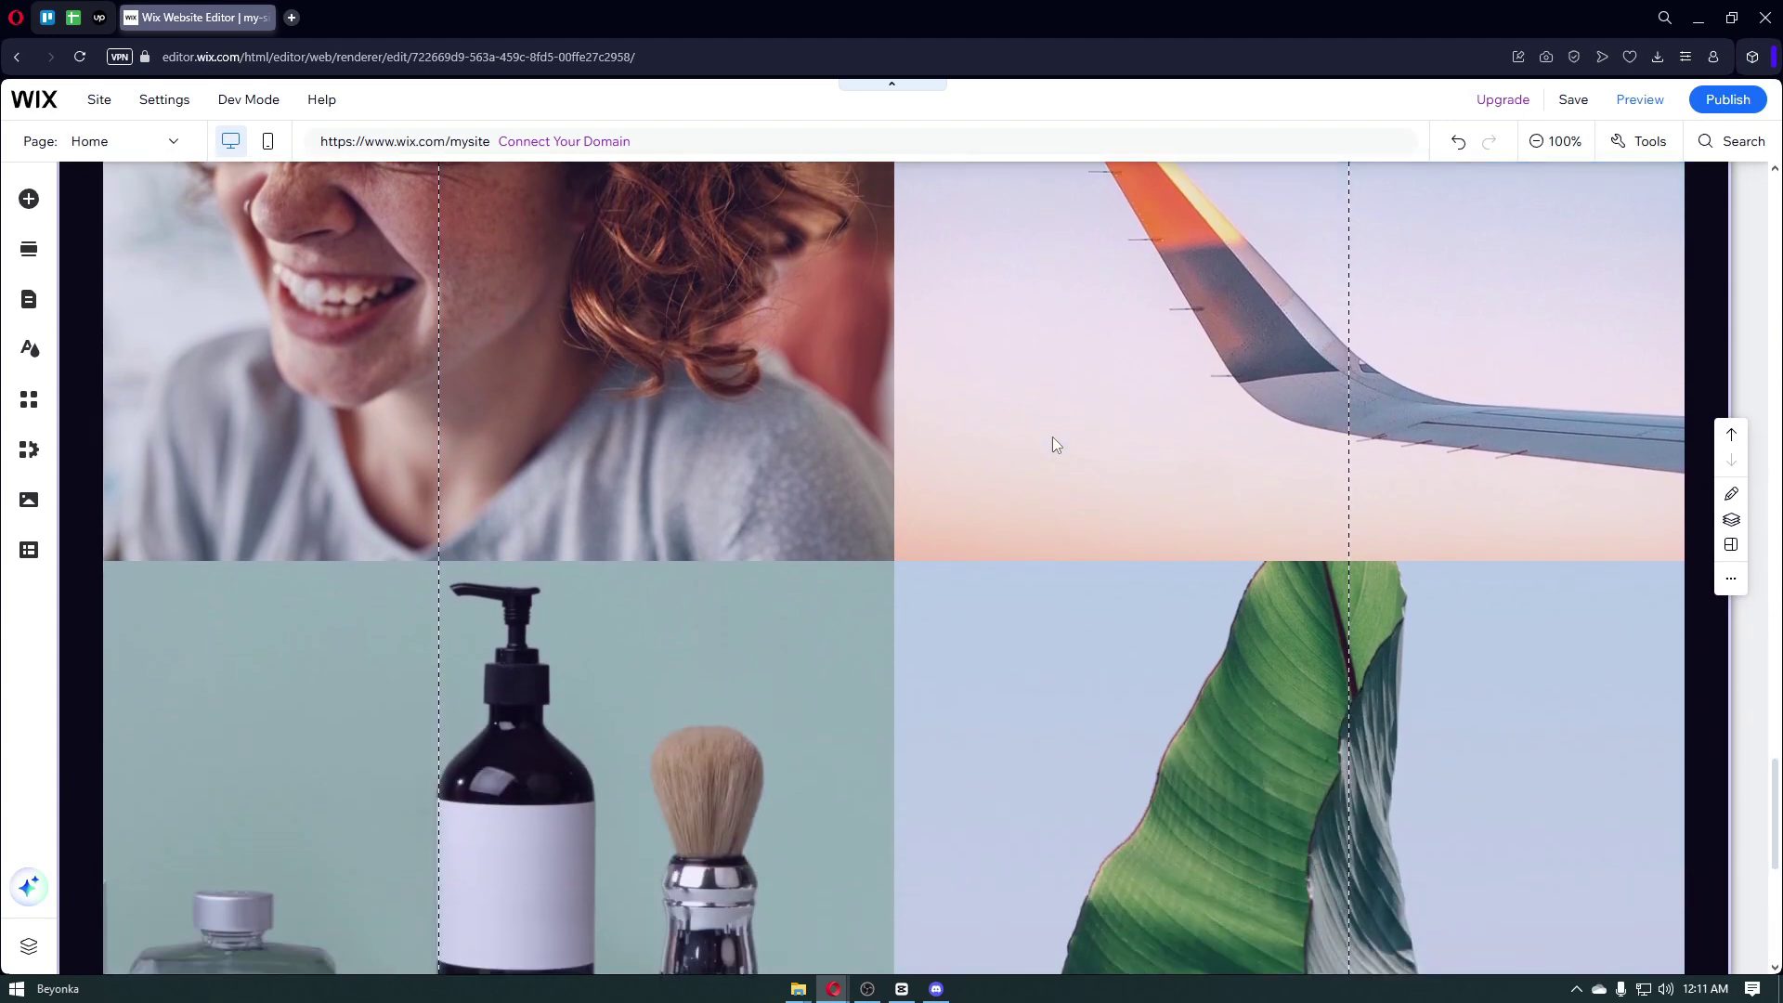
scroll(1054, 444, down, 5)
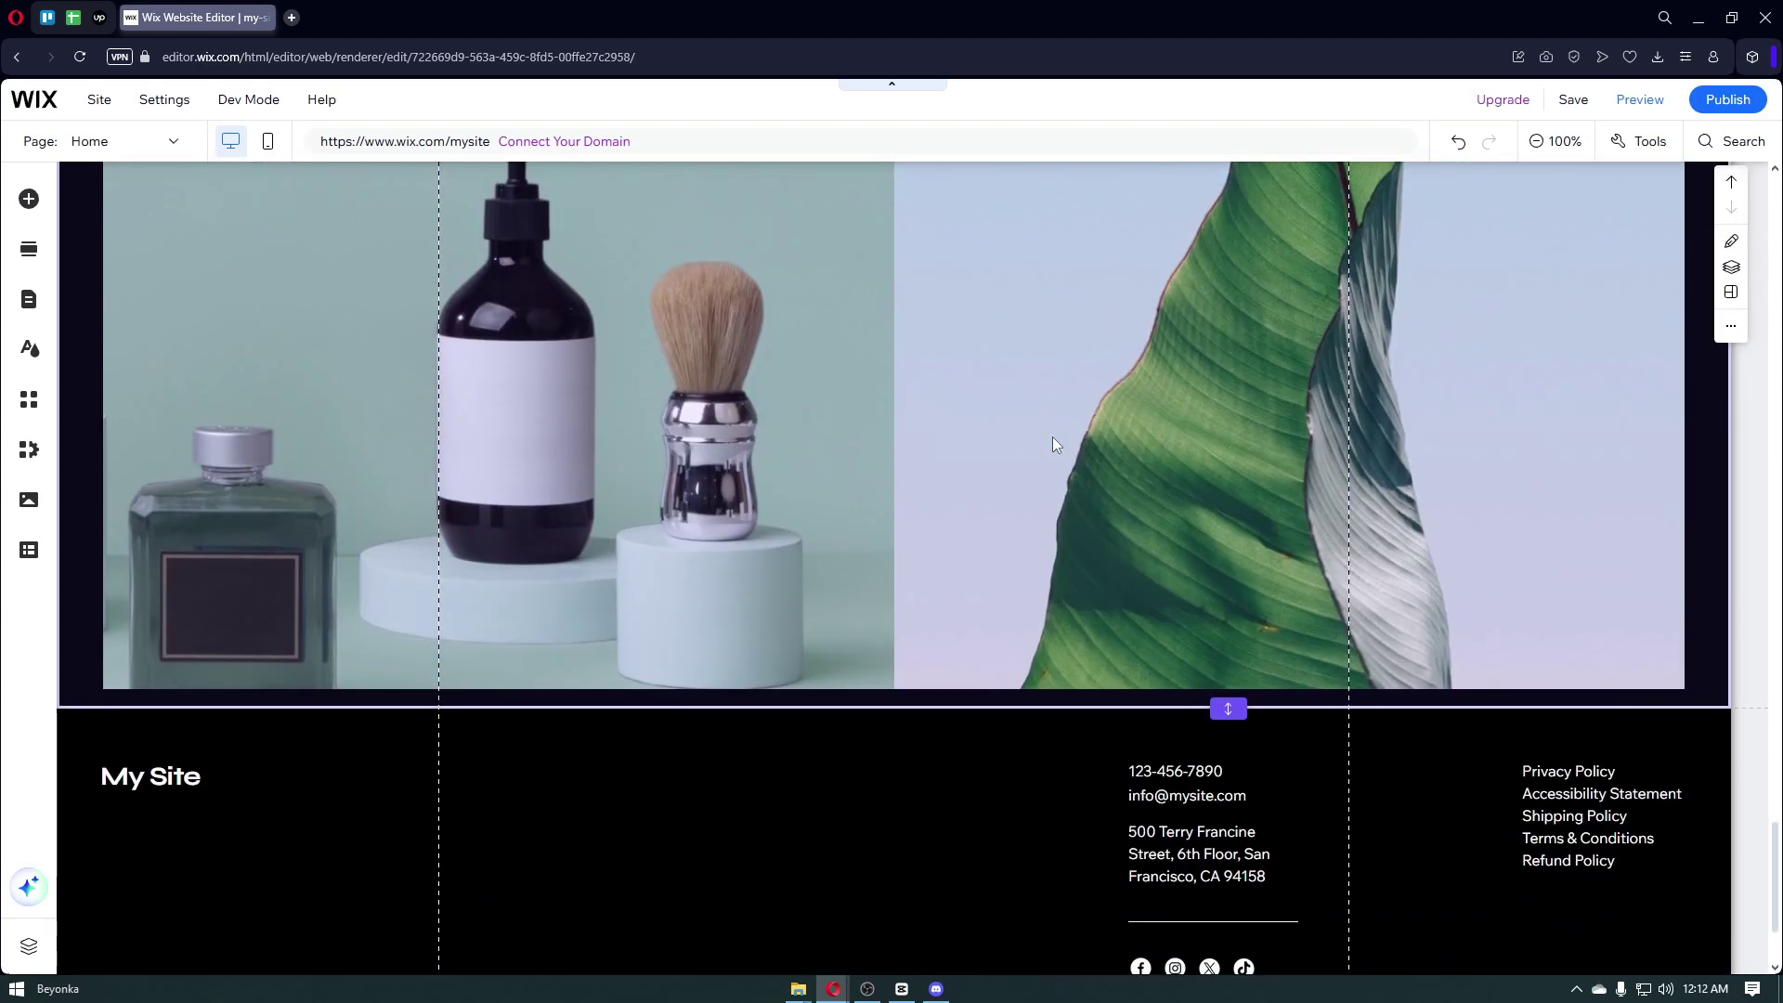
scroll(1052, 438, down, 1)
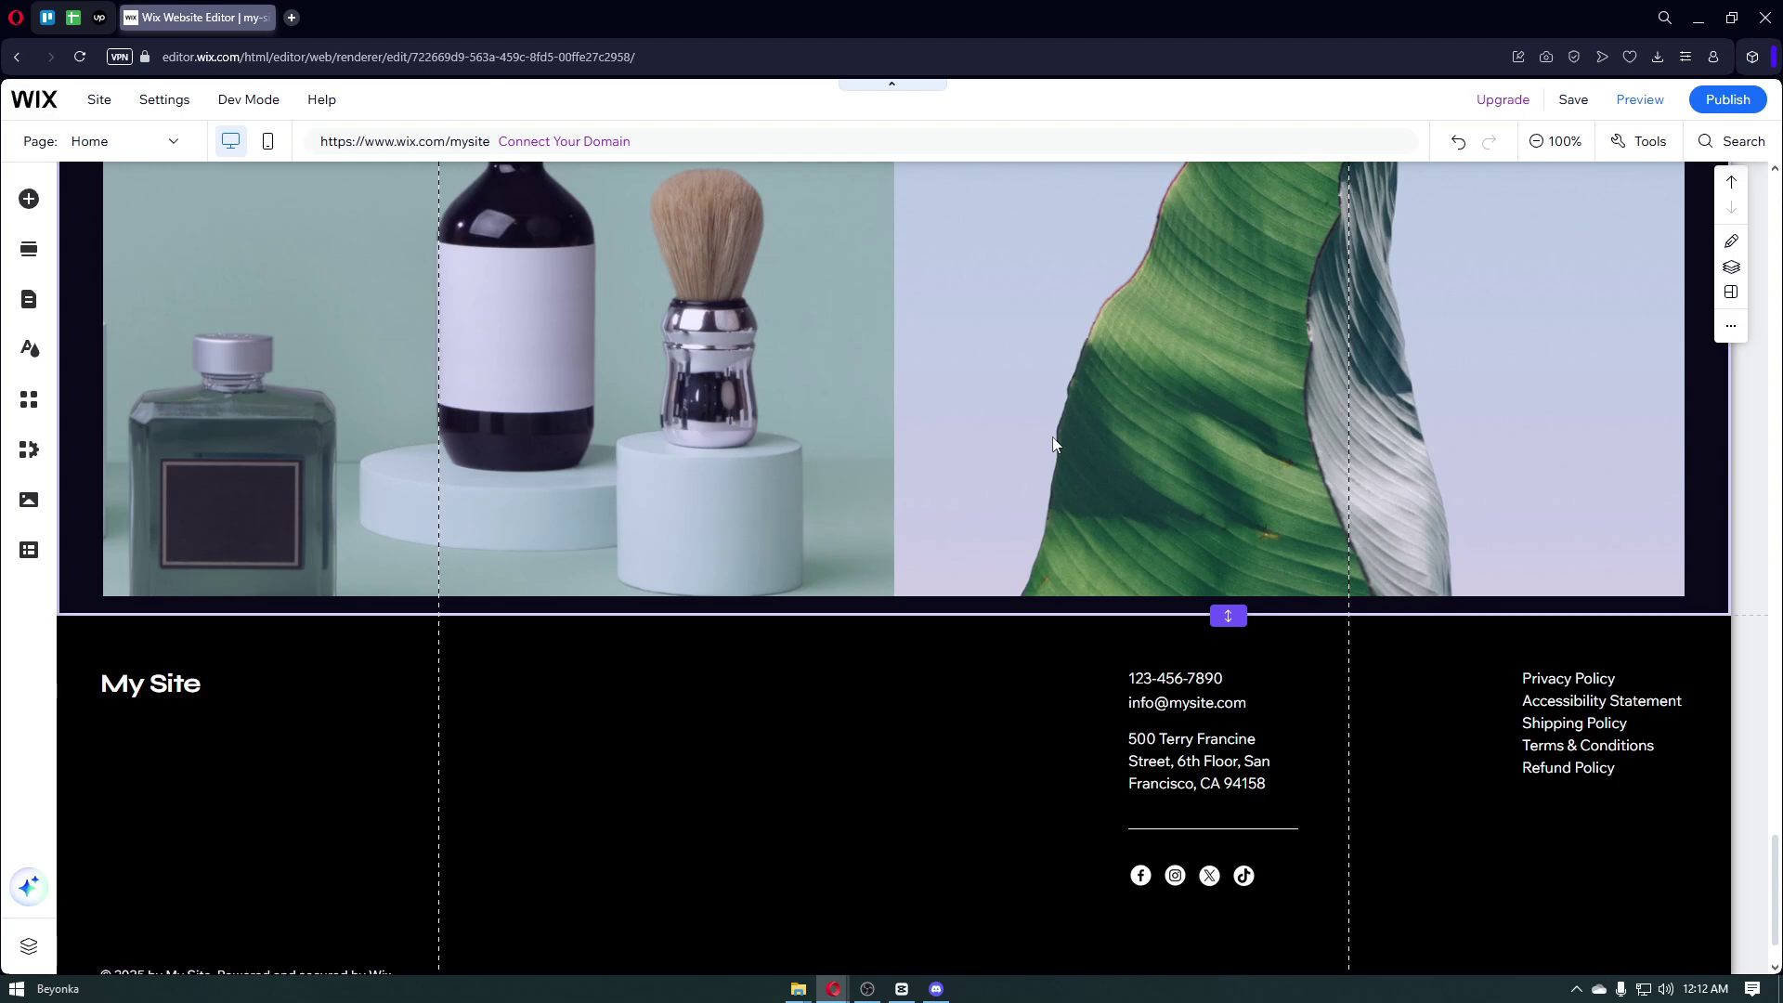
scroll(1053, 444, down, 1)
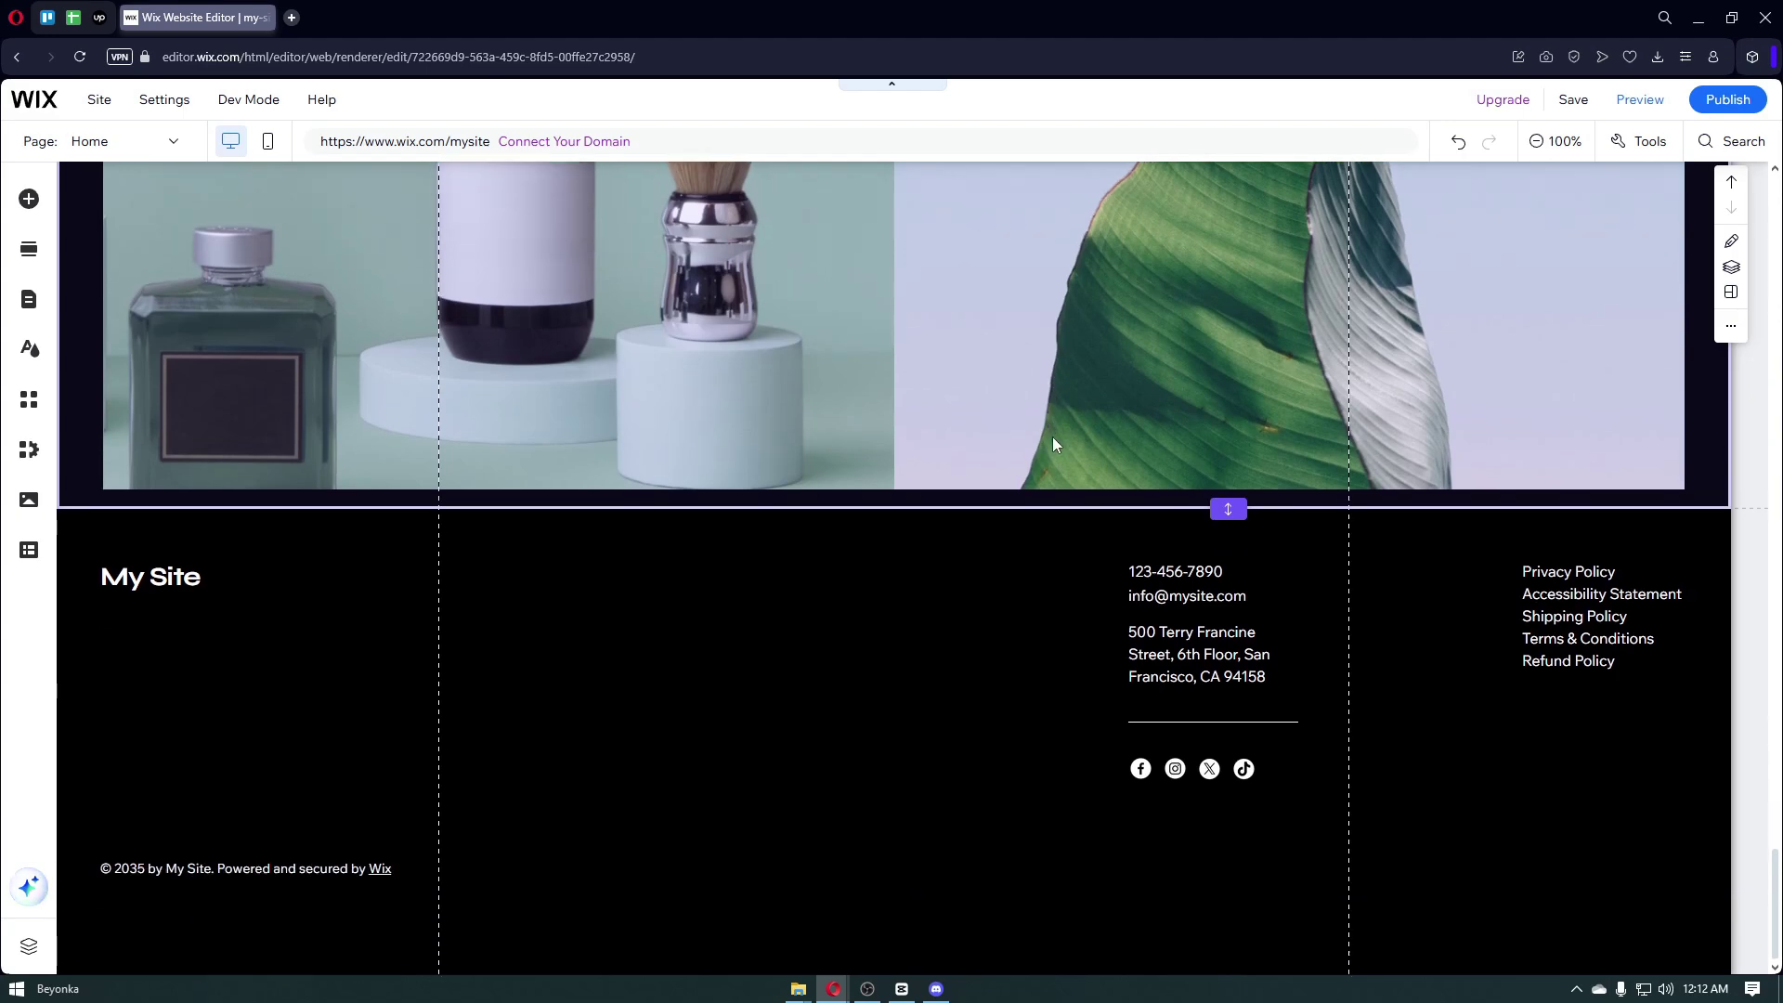
Review the desktop home page from the footer back up through Follow Us and Our Story Revealed to the product gallery.
scroll(1052, 437, up, 4)
scroll(1051, 436, up, 8)
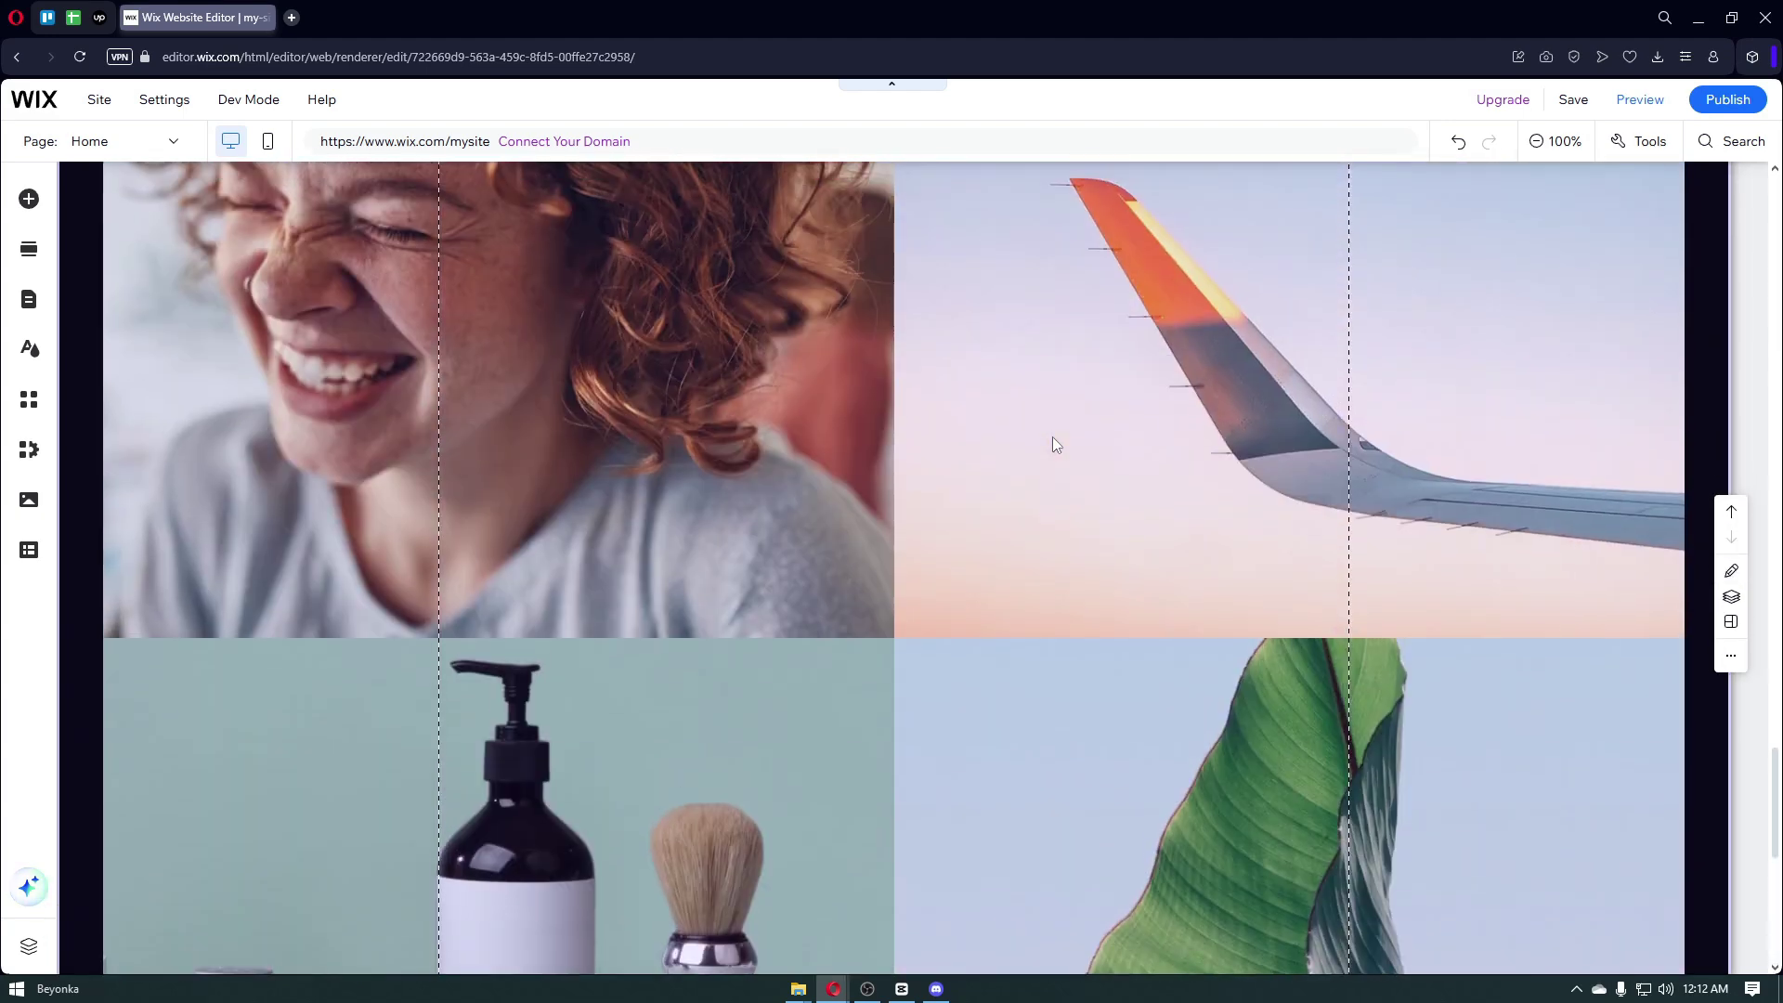
scroll(882, 365, up, 4)
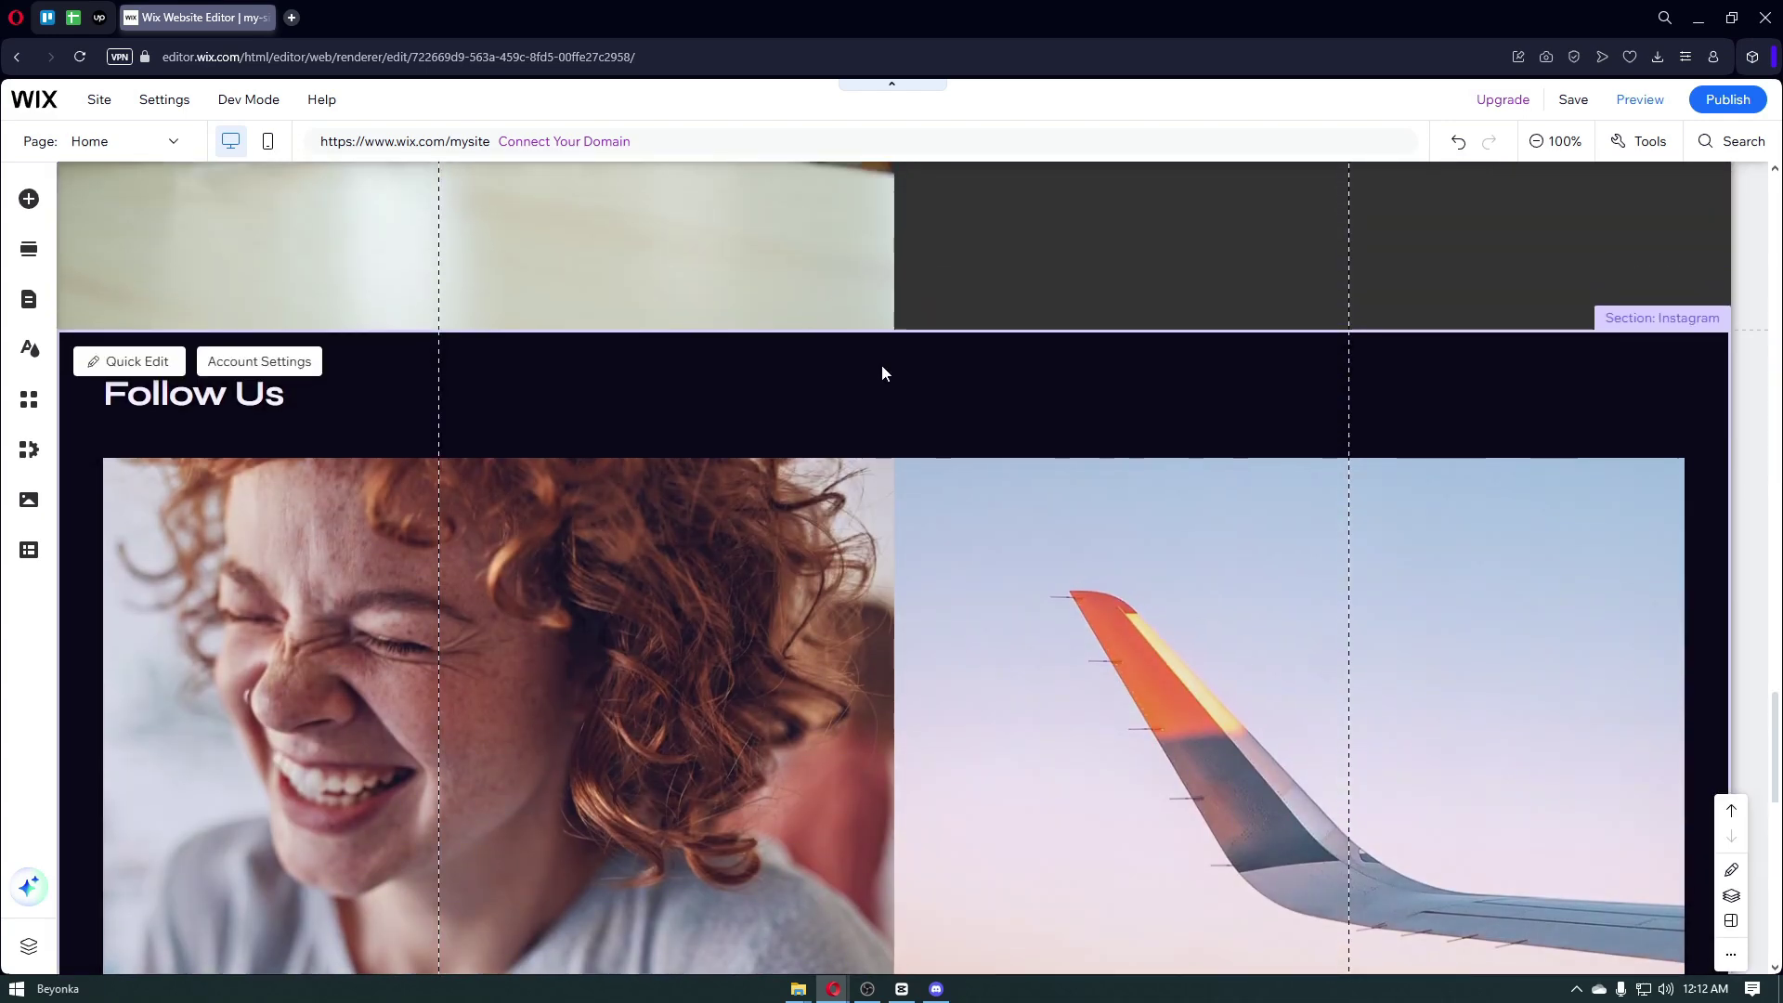
scroll(891, 367, up, 2)
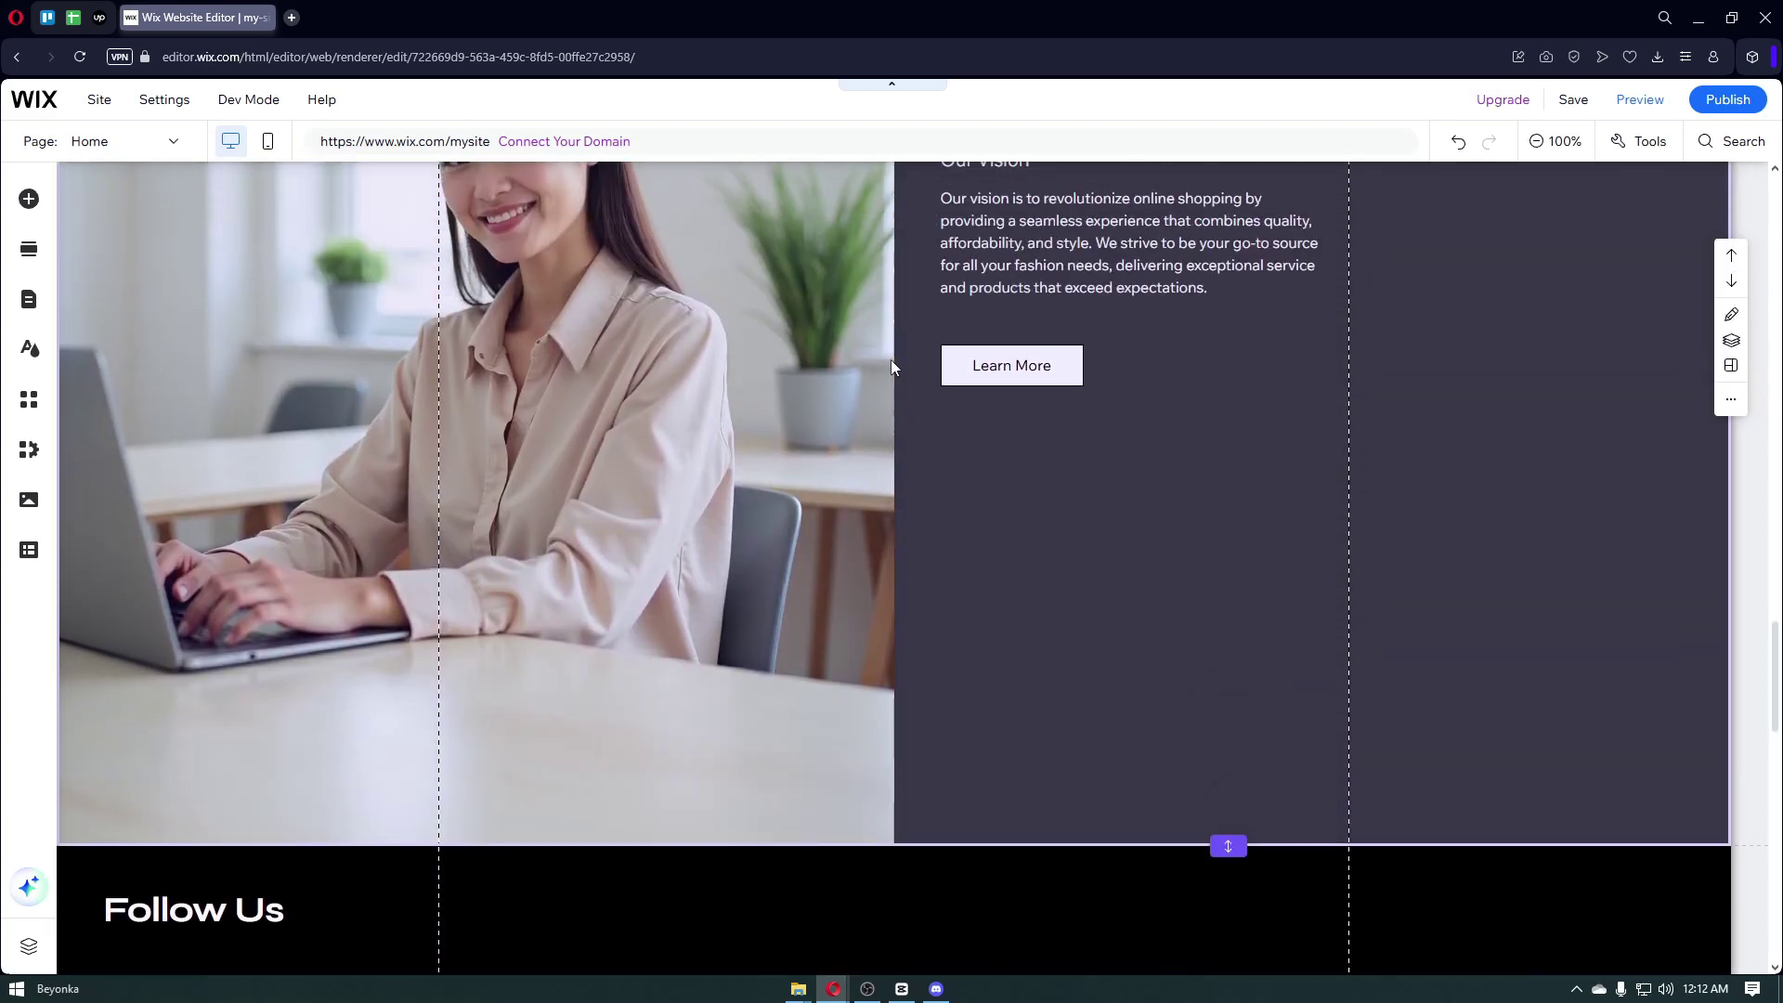
scroll(890, 366, up, 1)
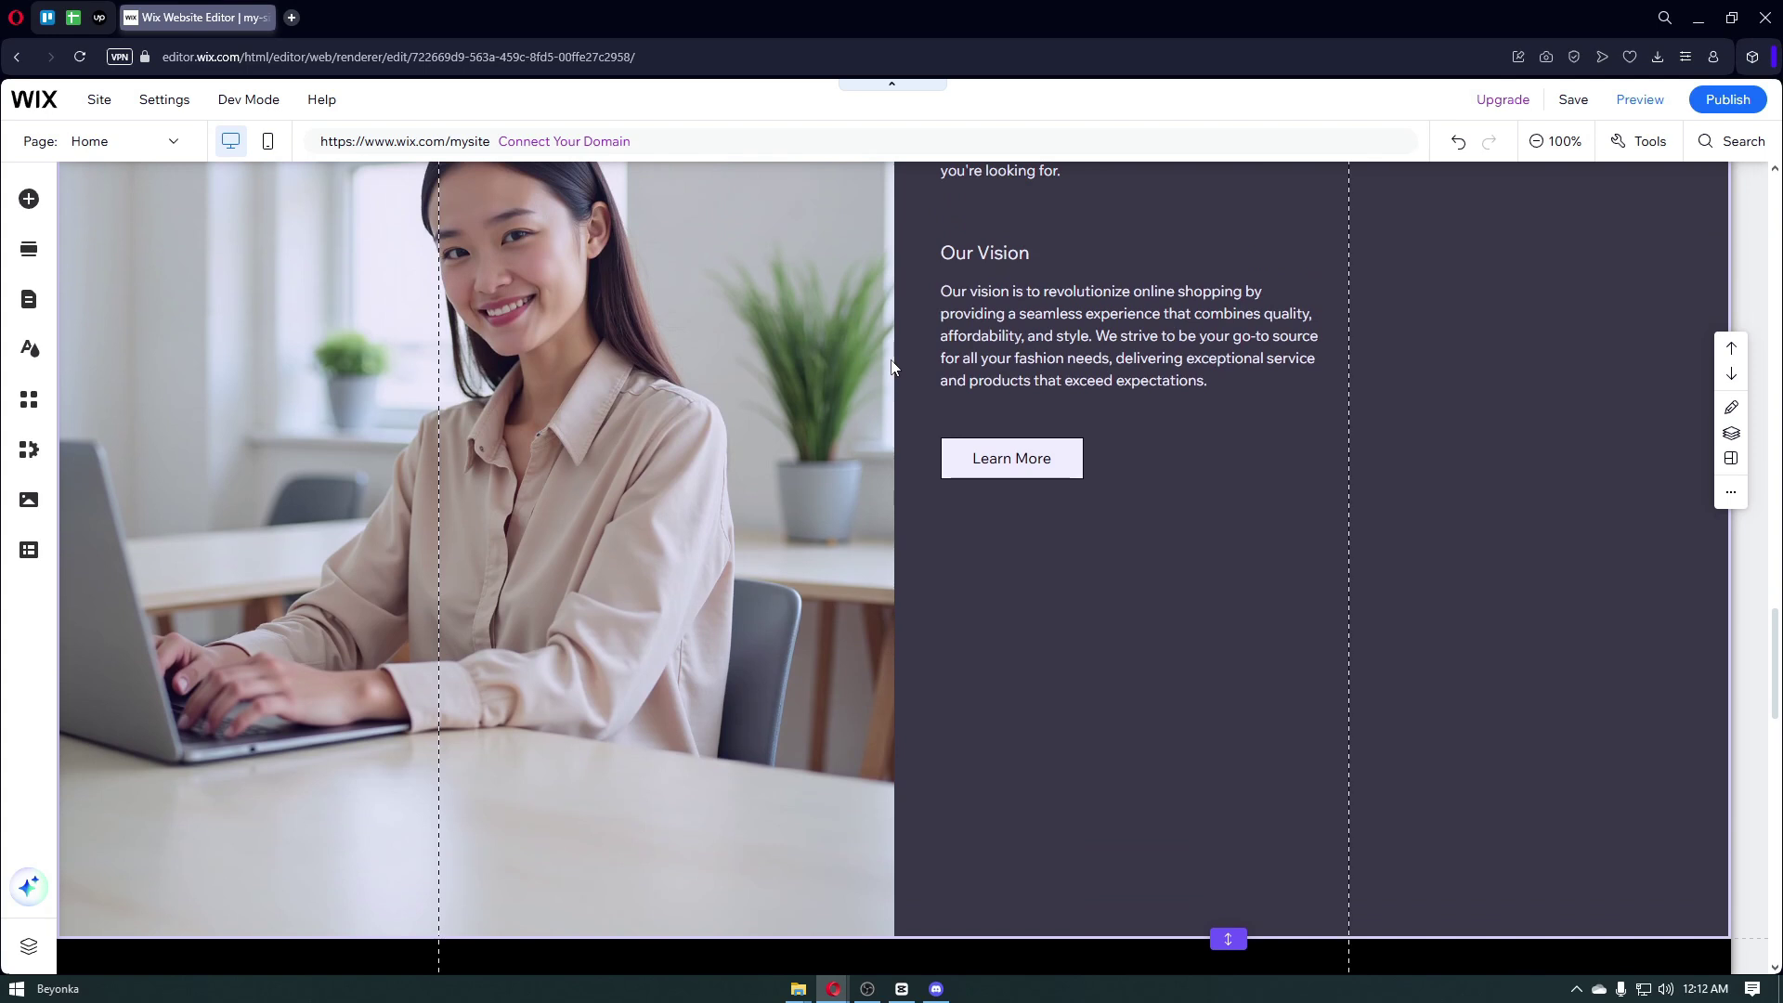
scroll(891, 367, up, 1)
scroll(891, 367, up, 3)
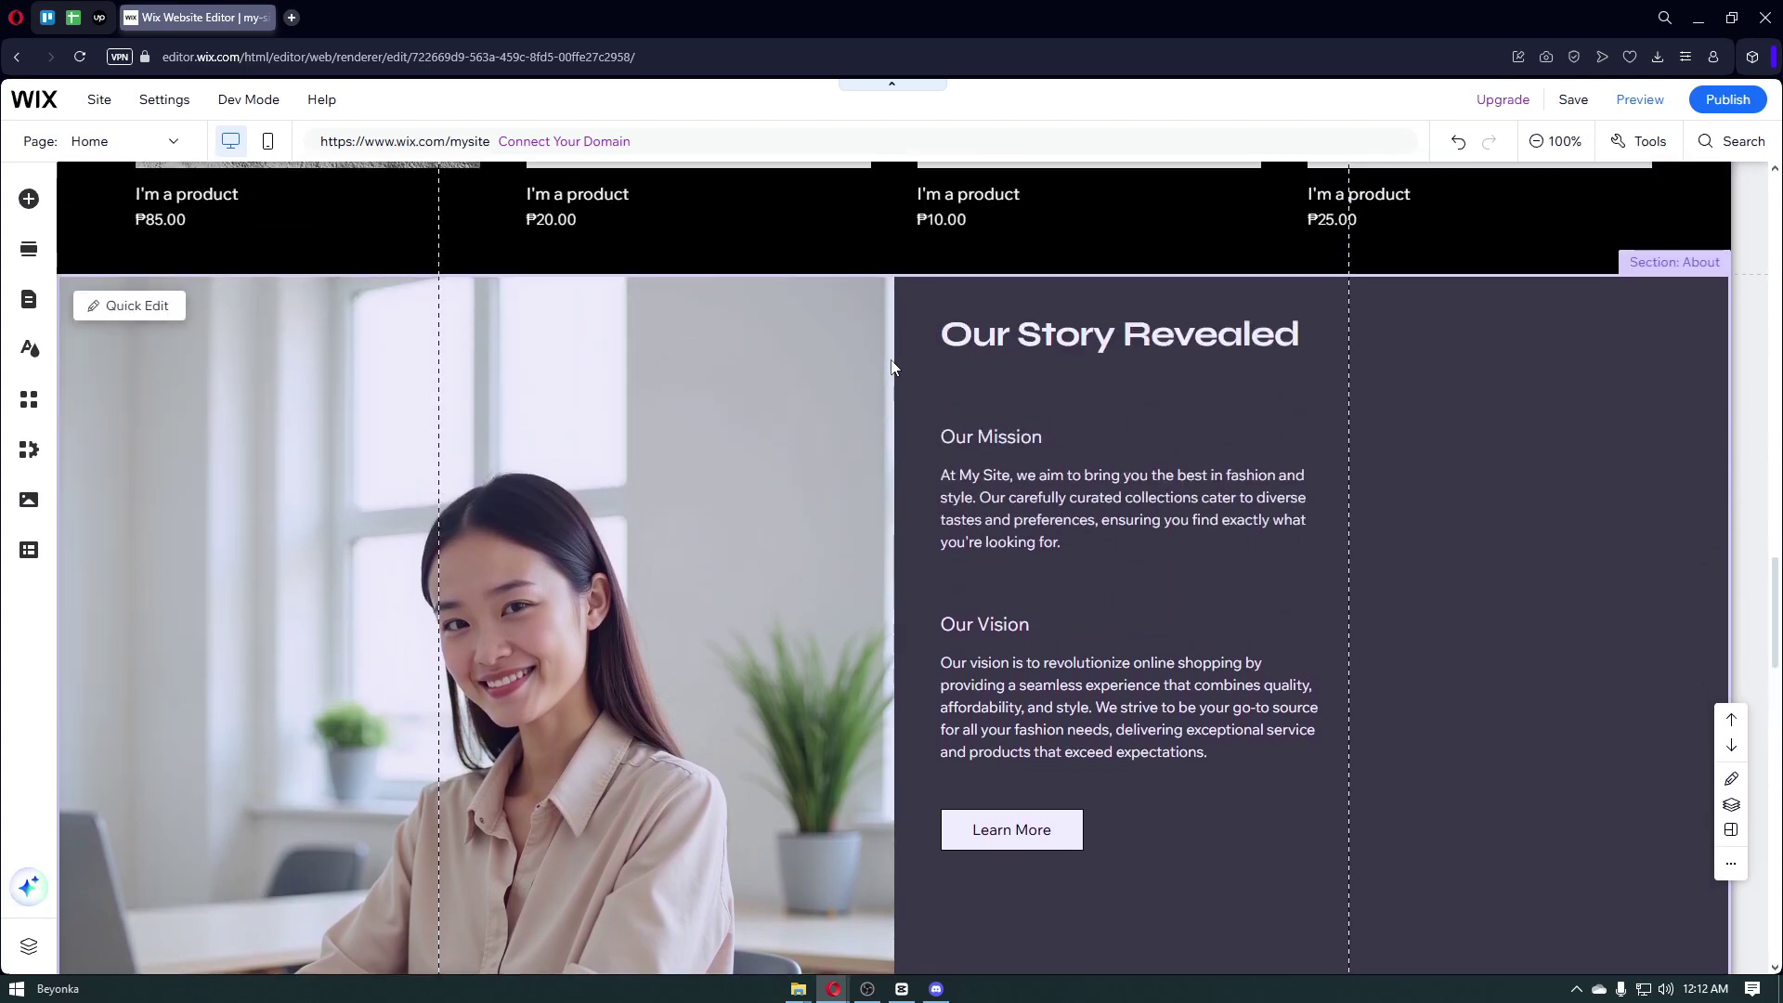
scroll(893, 376, up, 3)
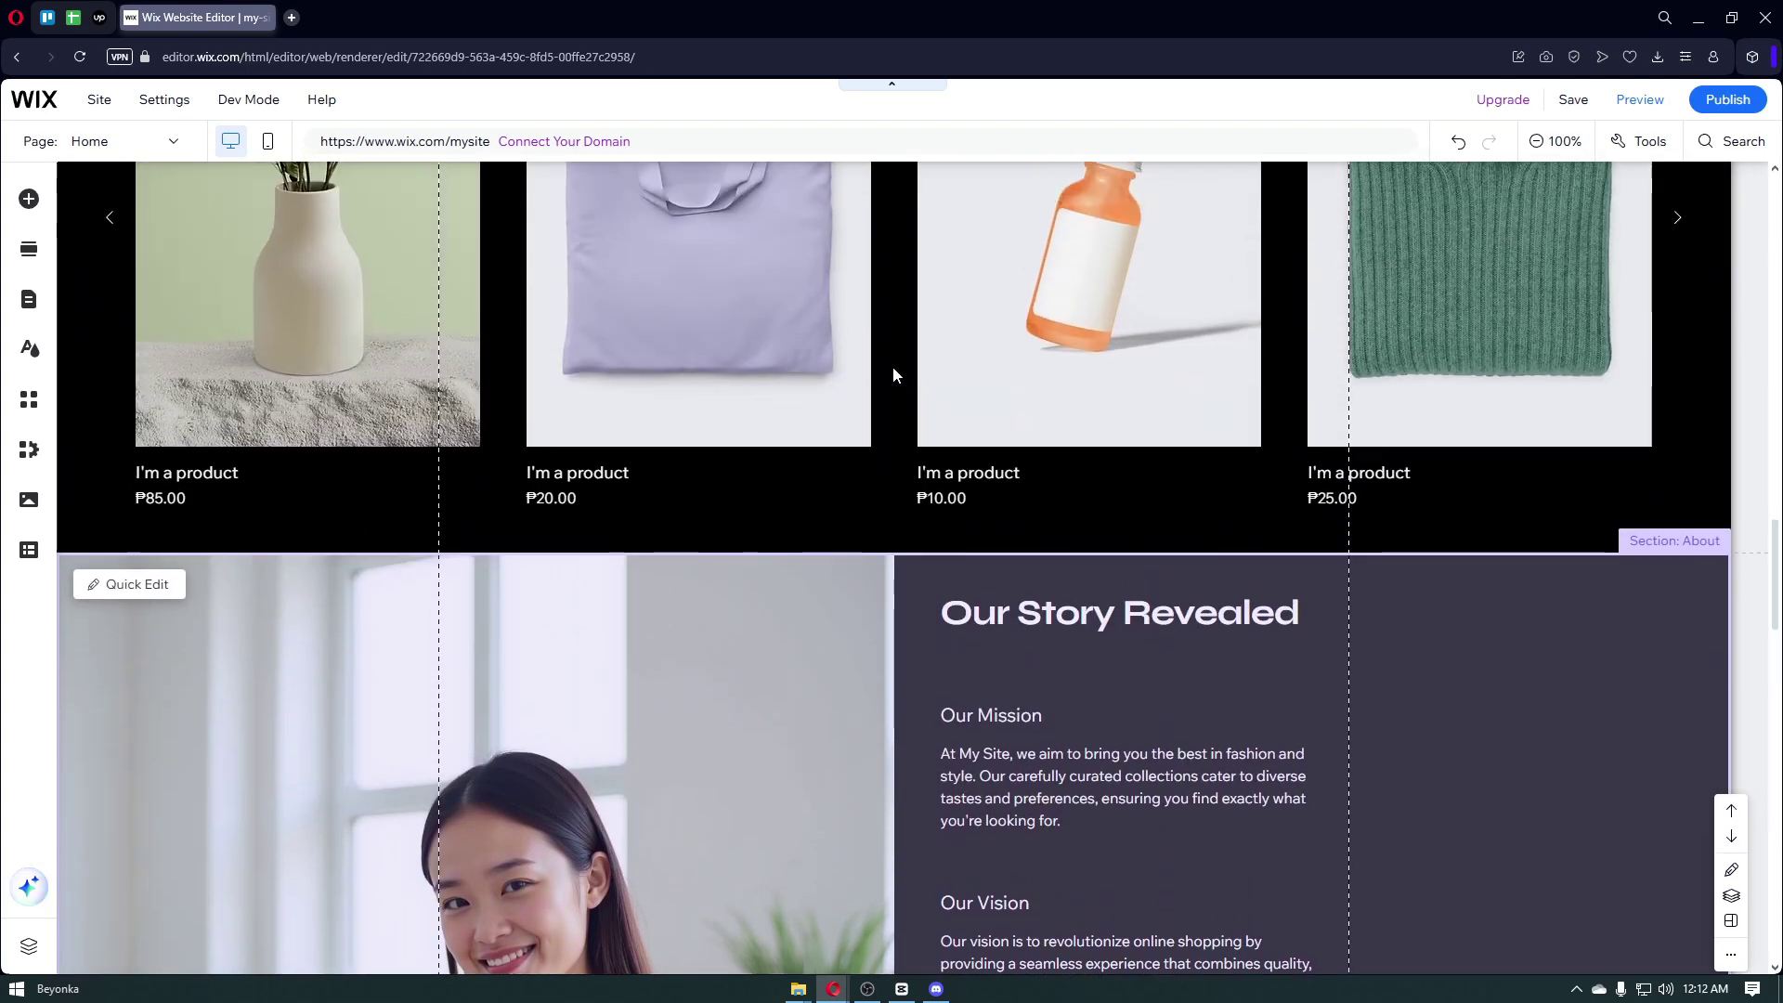